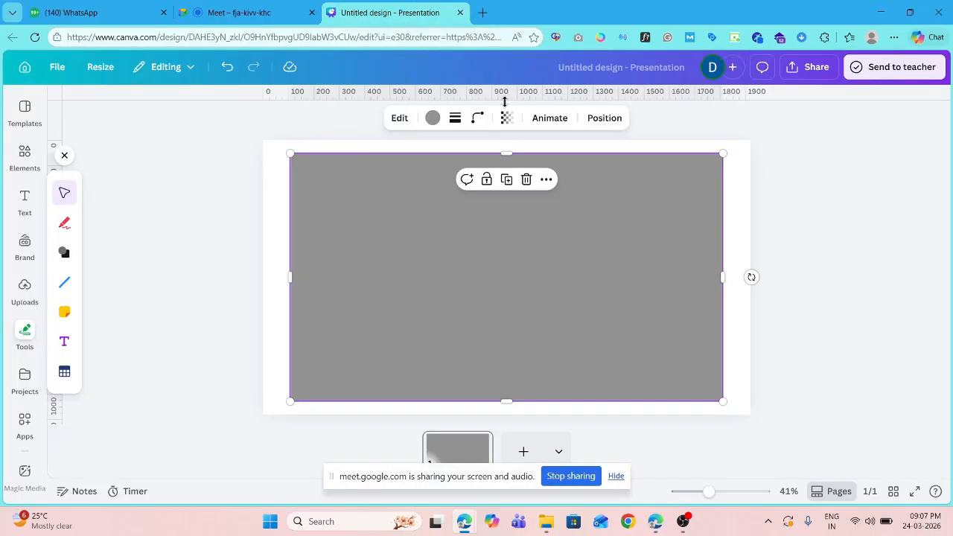
Delete the large grey rectangle from the presentation slide
left_click(527, 180)
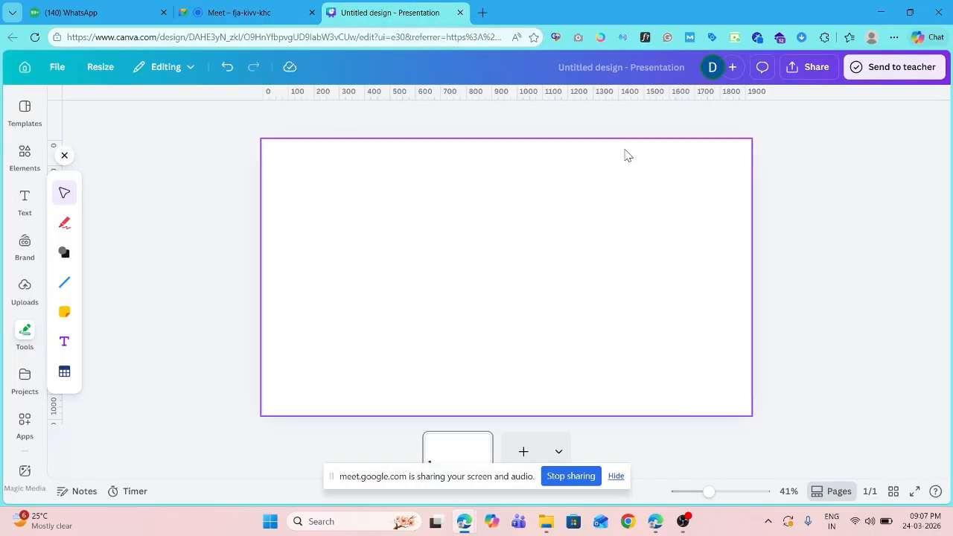
Search the web for "meta business suite" in a new browser tab
left_click(482, 13)
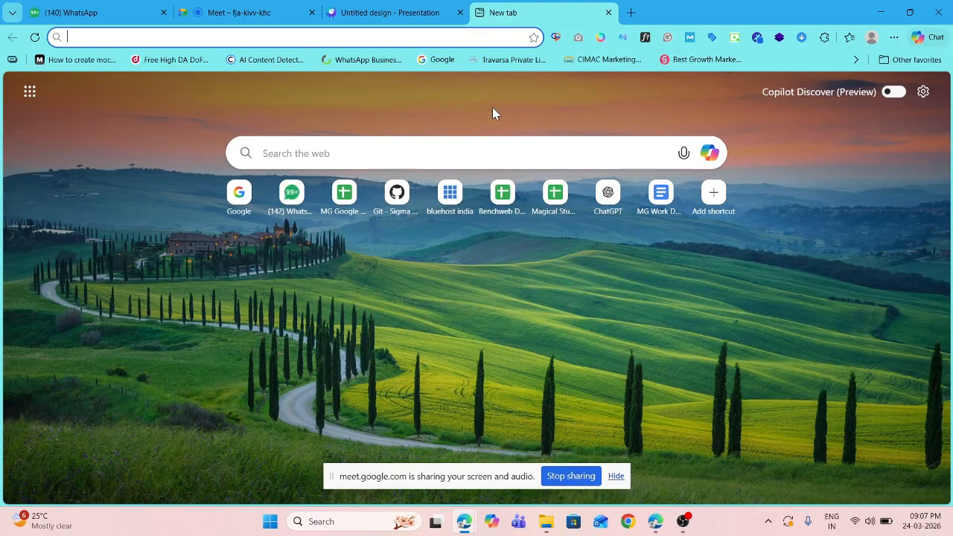
type("meta")
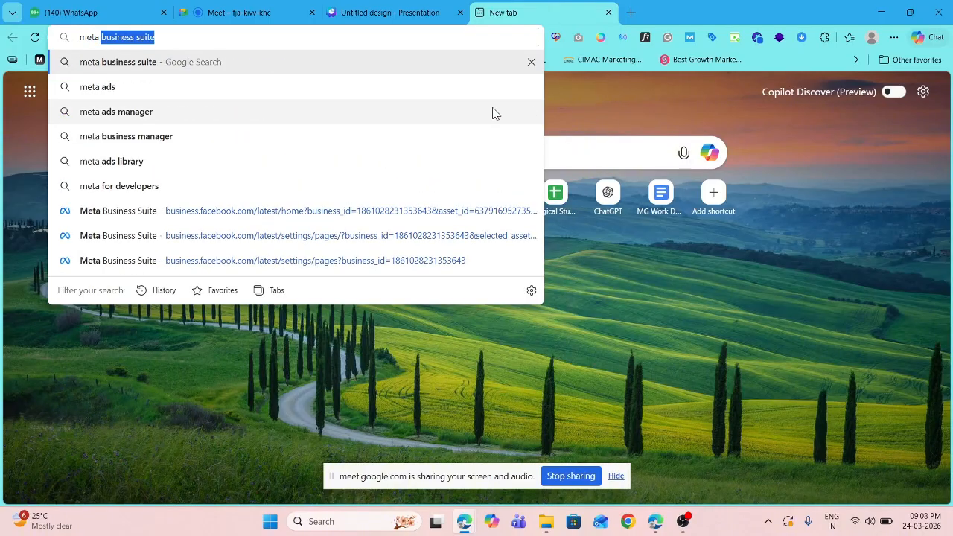
type(" b")
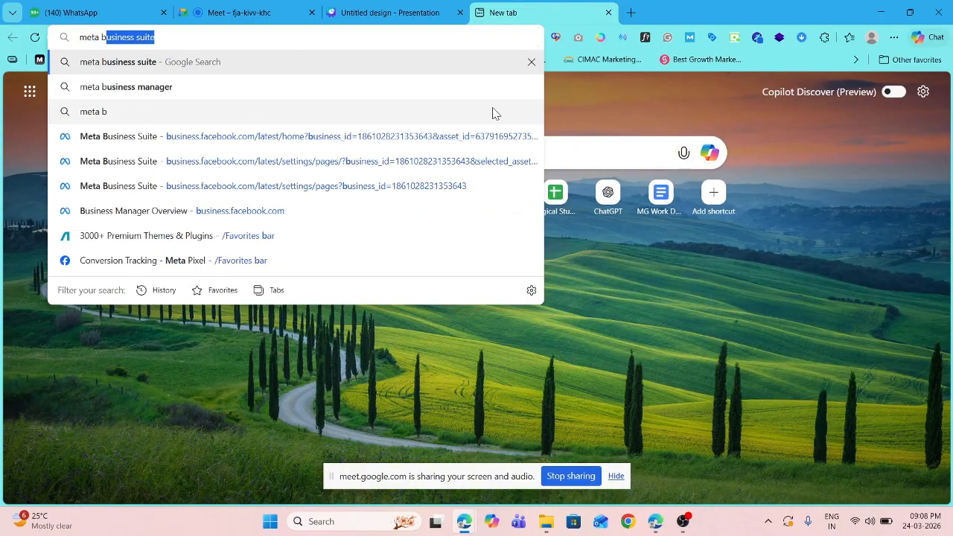
type("usiness suite")
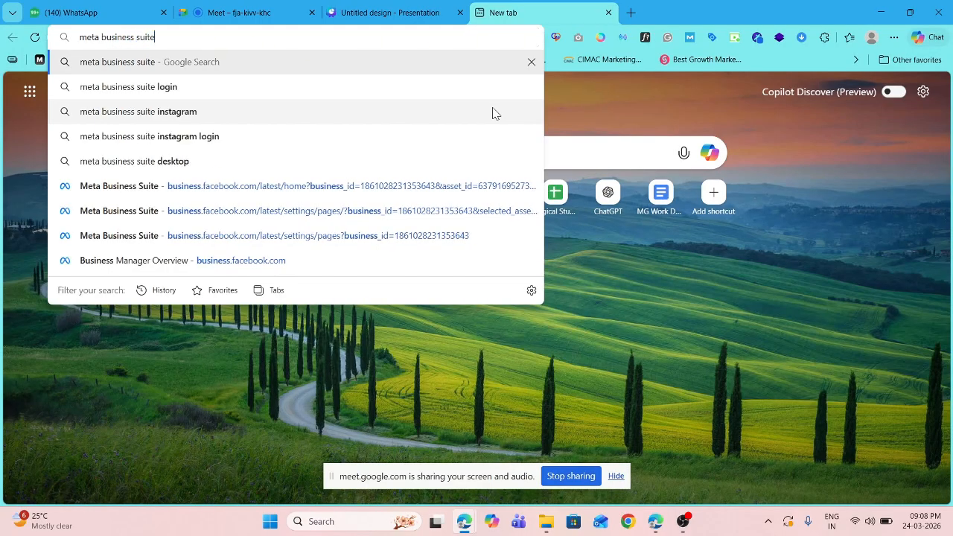
key("Return")
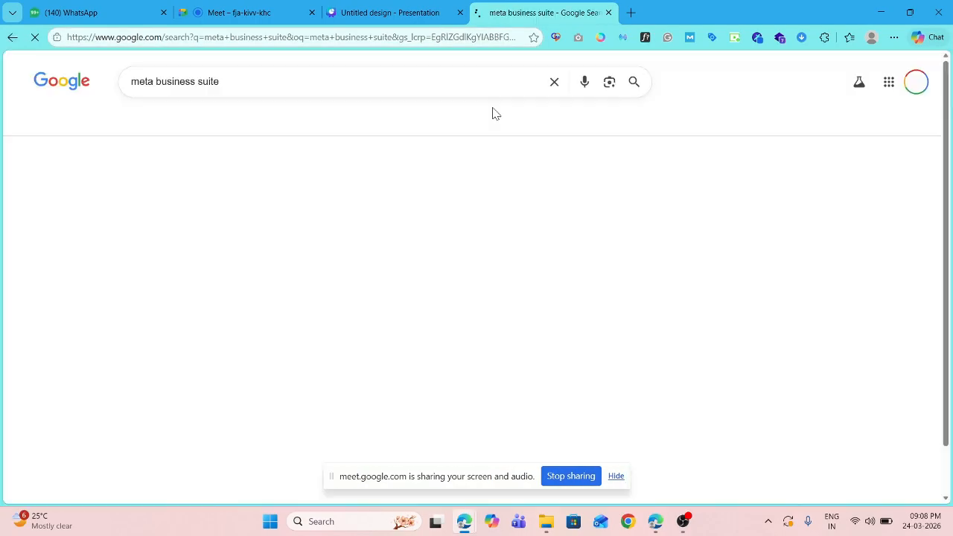
Open the Meta Business Suite page from the search results and get started to load the business dashboard
scroll(272, 299, "down", 4)
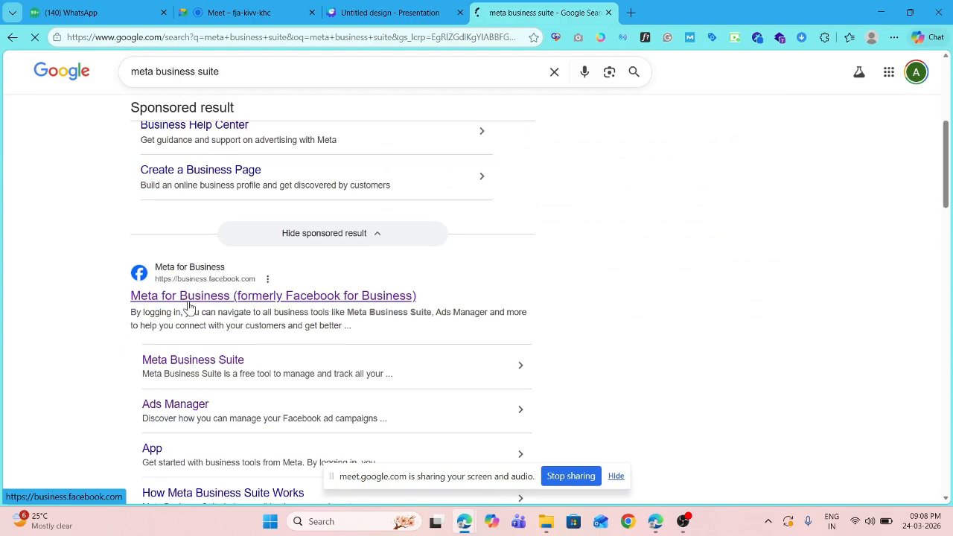
left_click(206, 361)
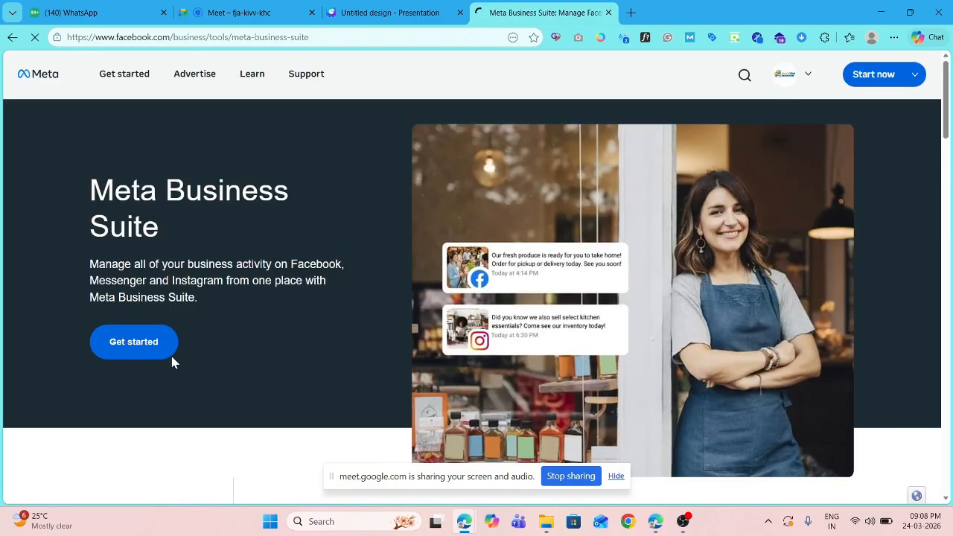
left_click(143, 352)
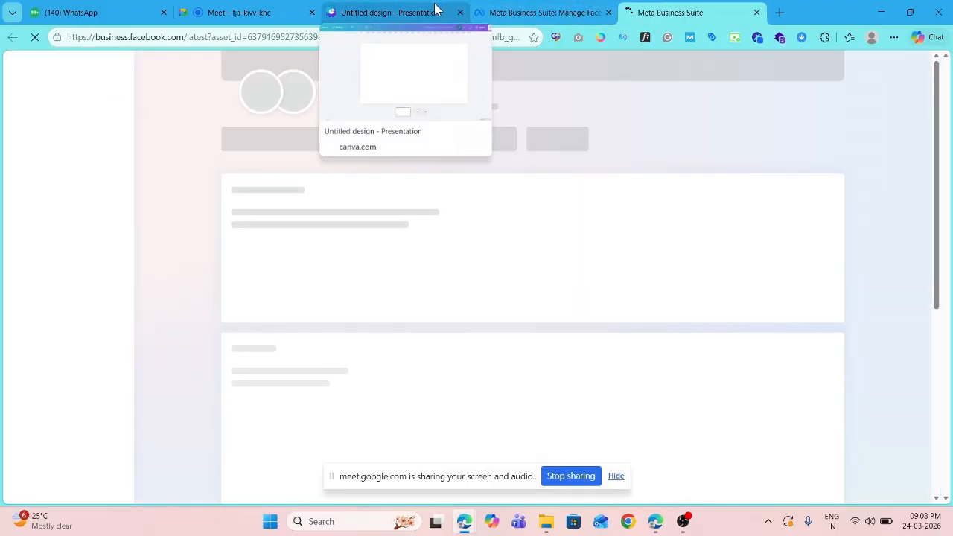
Switch to the Google Meet call and look through the list of contributors in the meeting
left_click(398, 10)
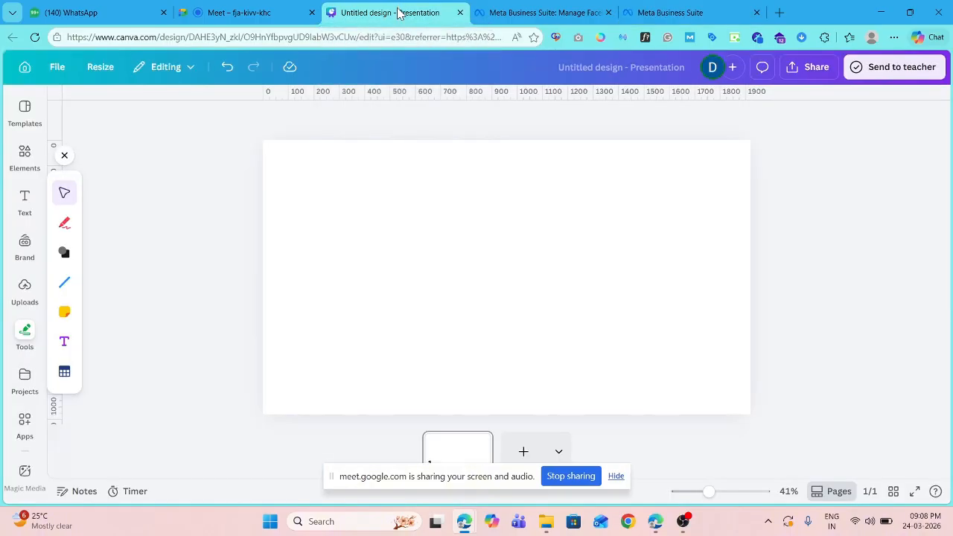
left_click(233, 12)
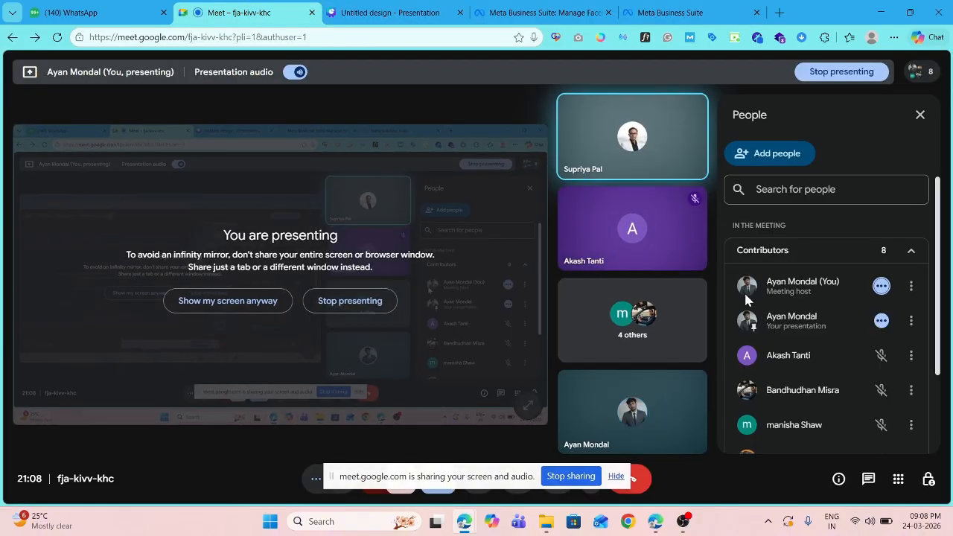
scroll(774, 349, "down", 2)
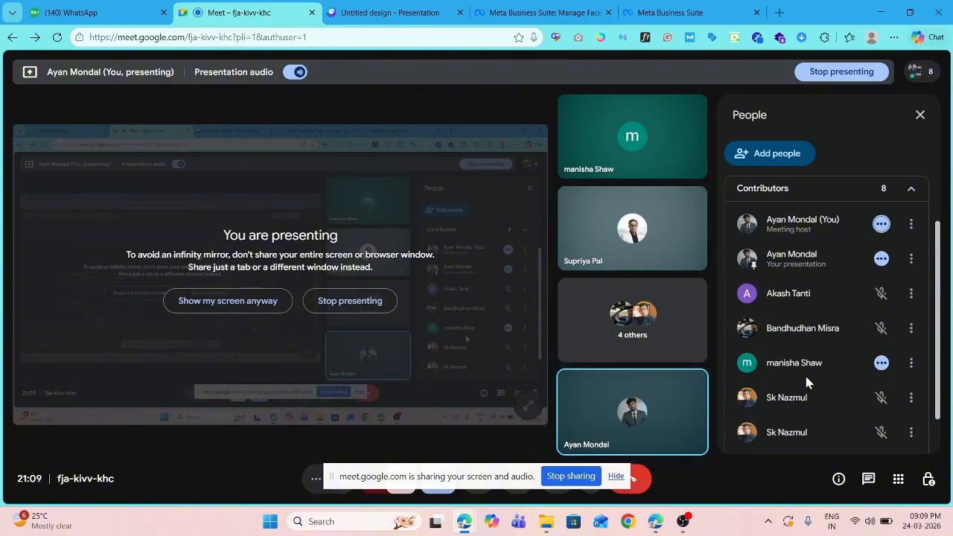
mouse_move(466, 523)
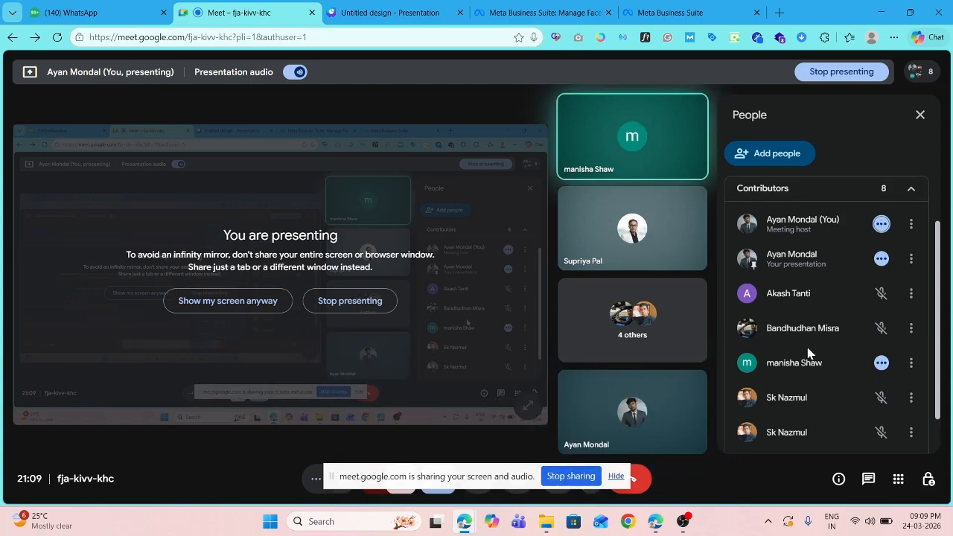
scroll(810, 320, "down", 1)
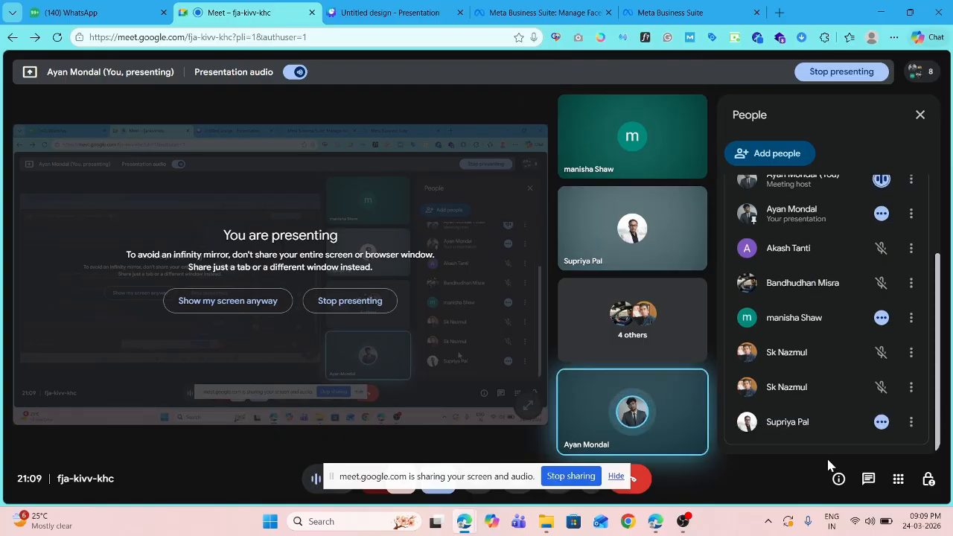
scroll(795, 289, "up", 2)
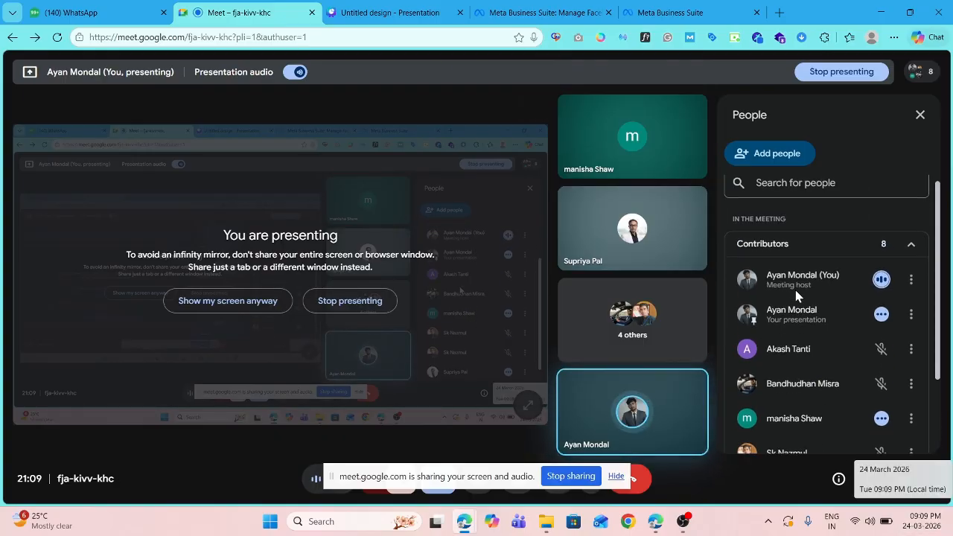
scroll(824, 310, "down", 1)
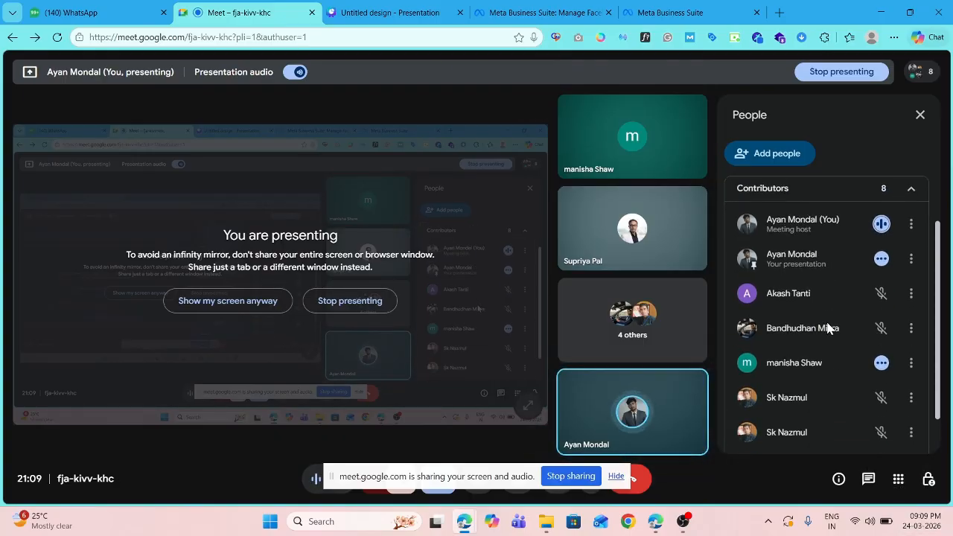
Switch to Meta Business Suite and view the BenchWeb Digital home page from its top
left_click(704, 9)
scroll(388, 290, "up", 3)
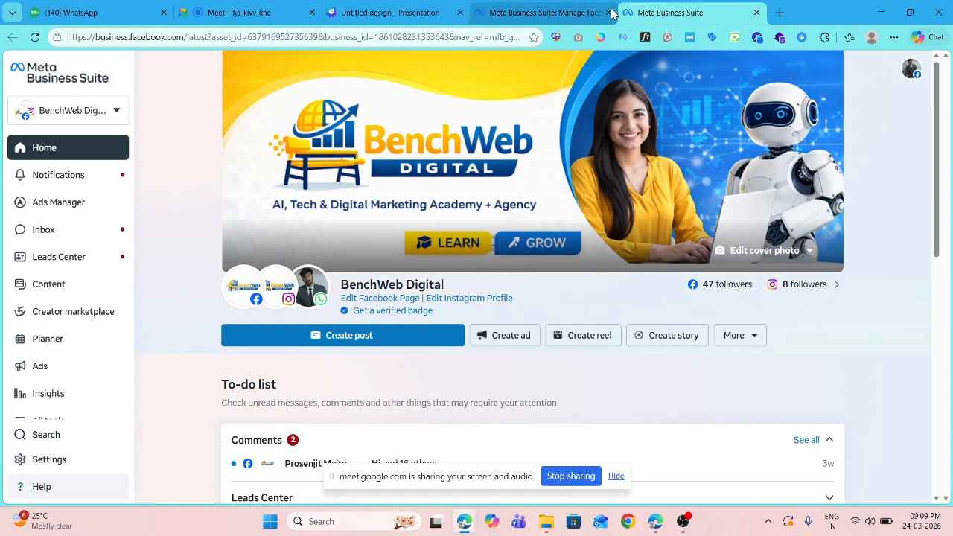
left_click(541, 11)
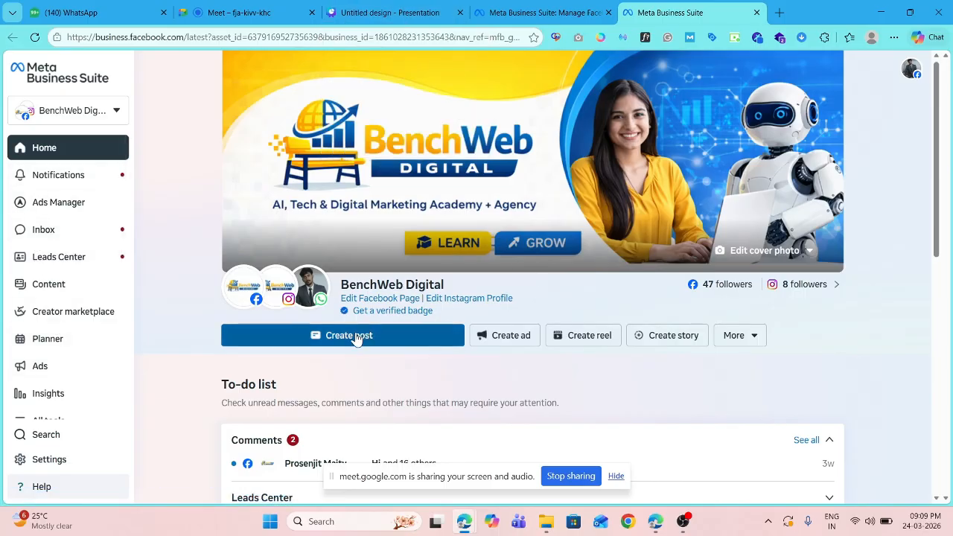
Switch to the Canva presentation and add a small rounded rectangle in the upper-left area of the slide
left_click(392, 14)
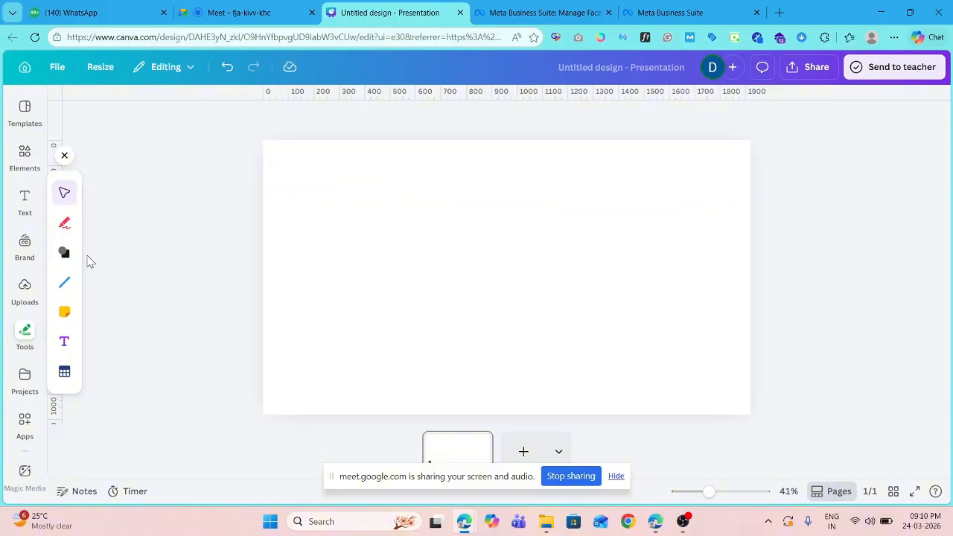
left_click(64, 252)
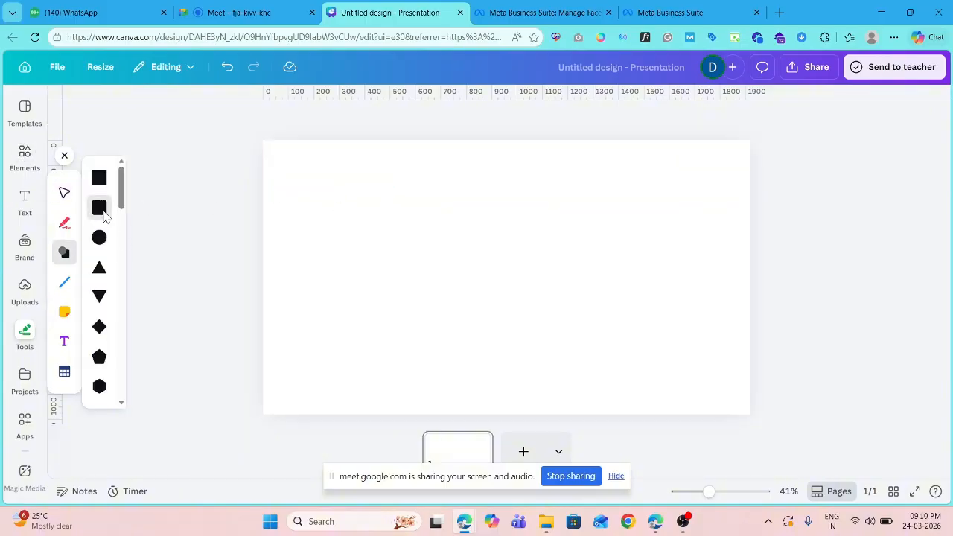
left_click(98, 213)
left_click_drag(504, 291, 355, 221)
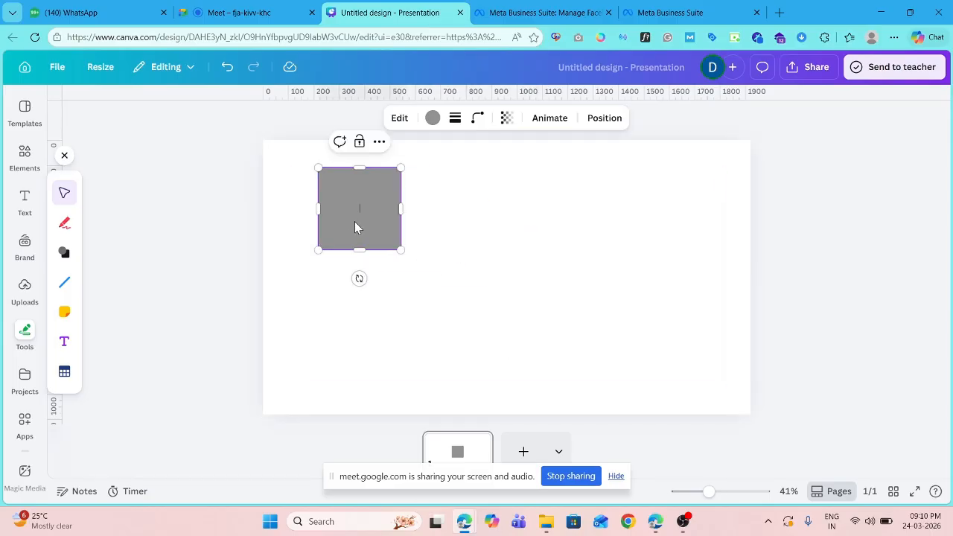
left_click_drag(400, 246, 383, 227)
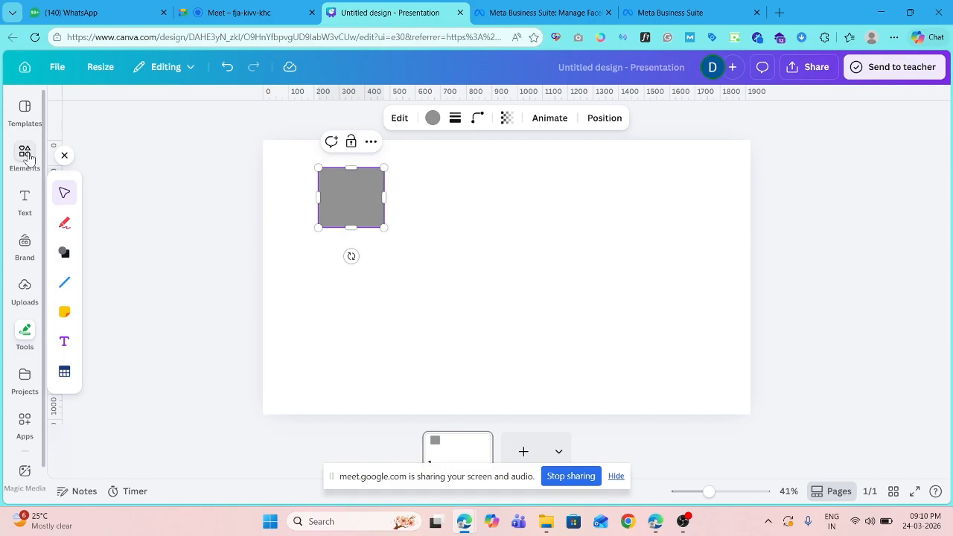
Add a heading reading "FB page", scale it down to size 32.4 and place it centred below the grey shape
left_click(25, 200)
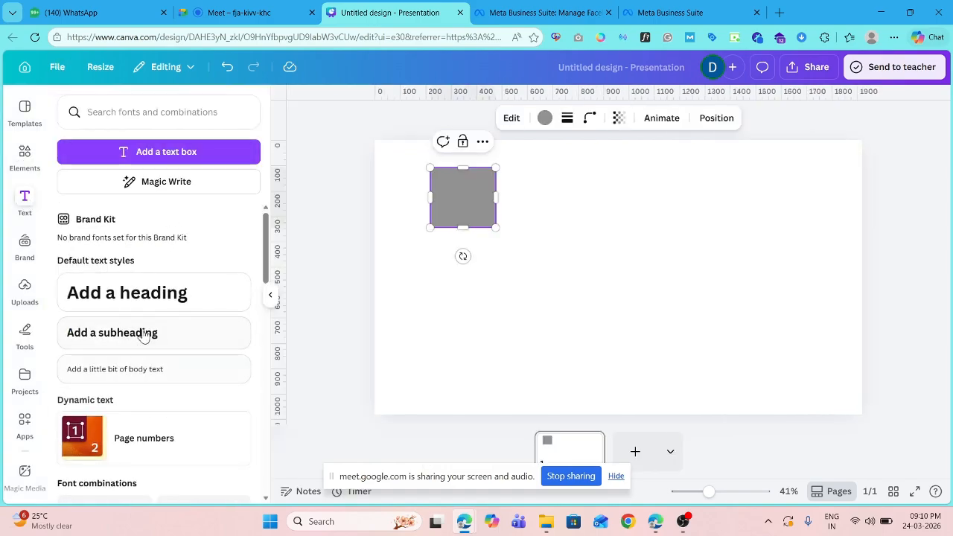
left_click(148, 292)
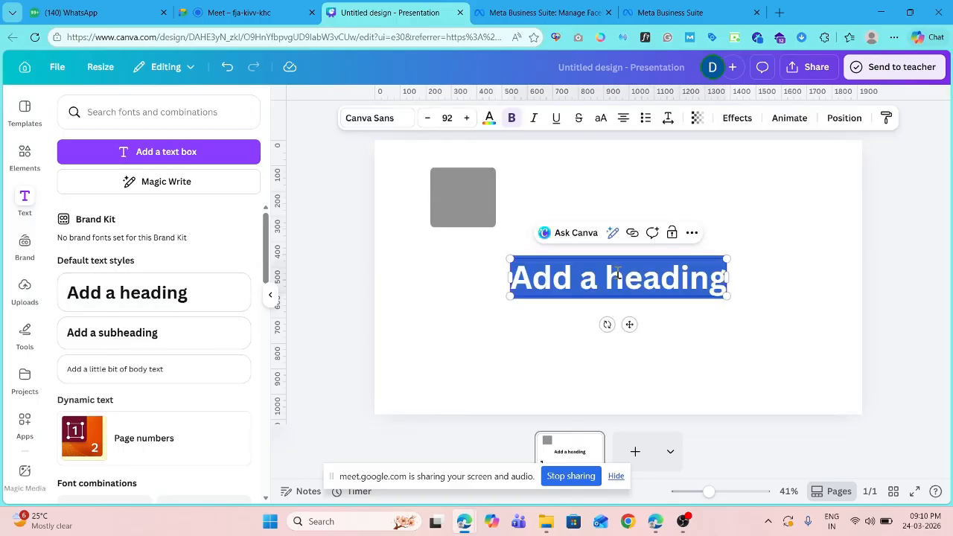
key("BackSpace")
type("F")
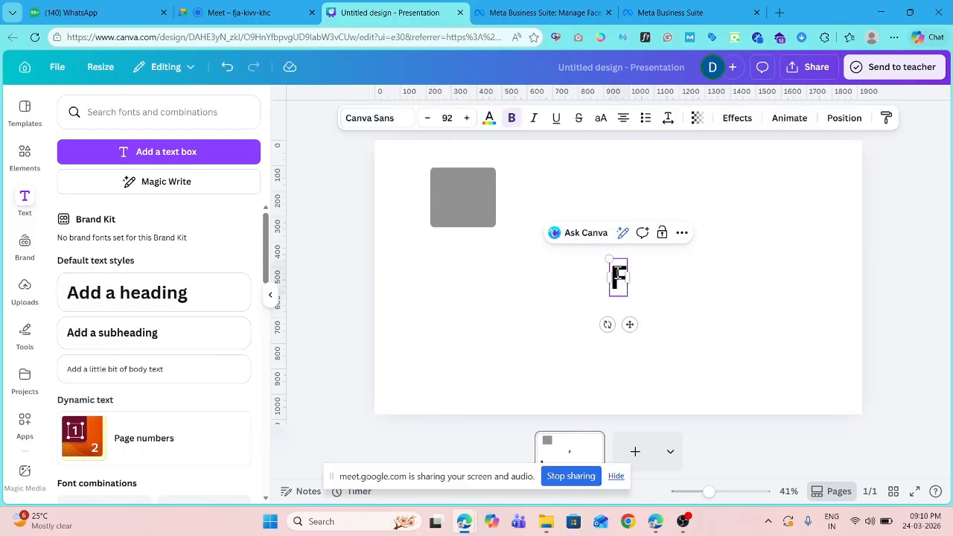
type("B page")
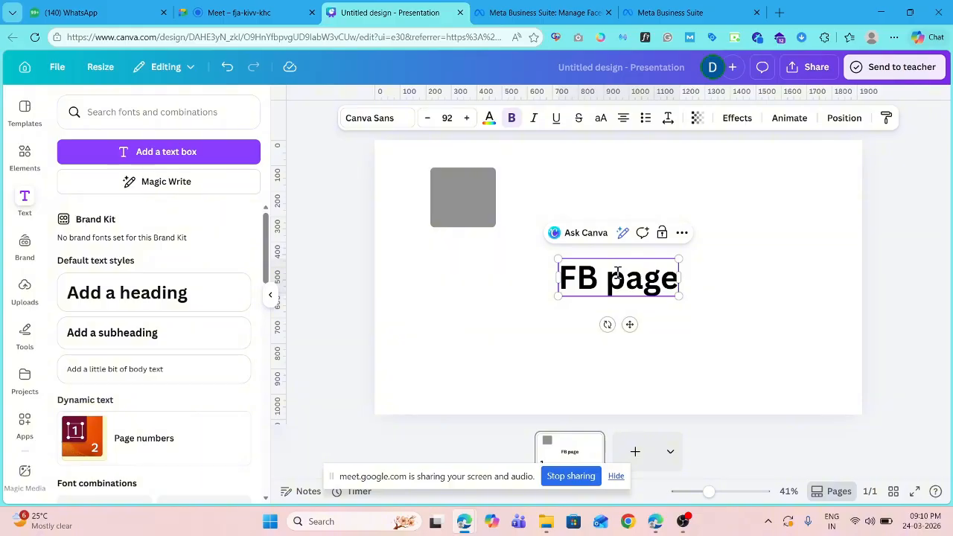
left_click_drag(679, 294, 473, 277)
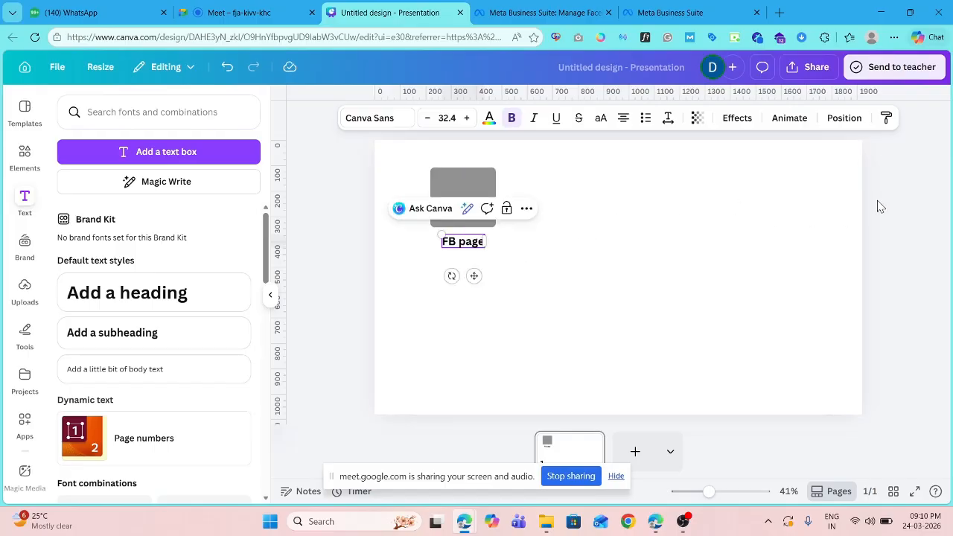
left_click(906, 199)
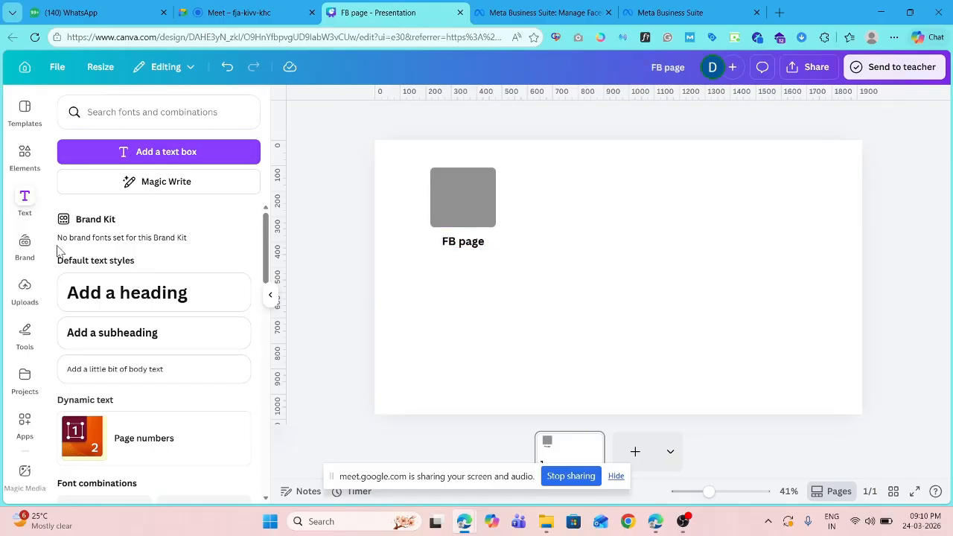
Add a second rounded rectangle, shrink it to about the first shape's size and place it to the right in the same row
left_click(24, 157)
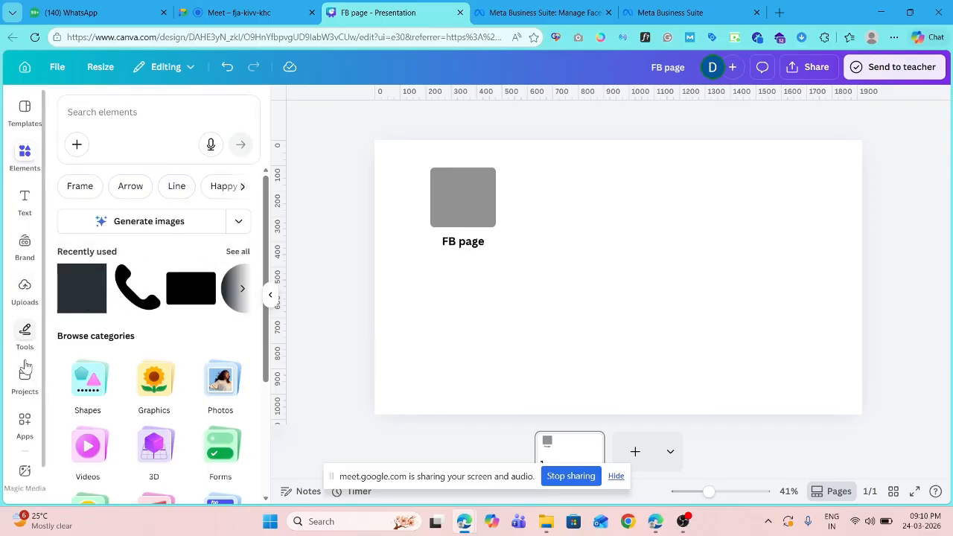
left_click(24, 334)
left_click(64, 253)
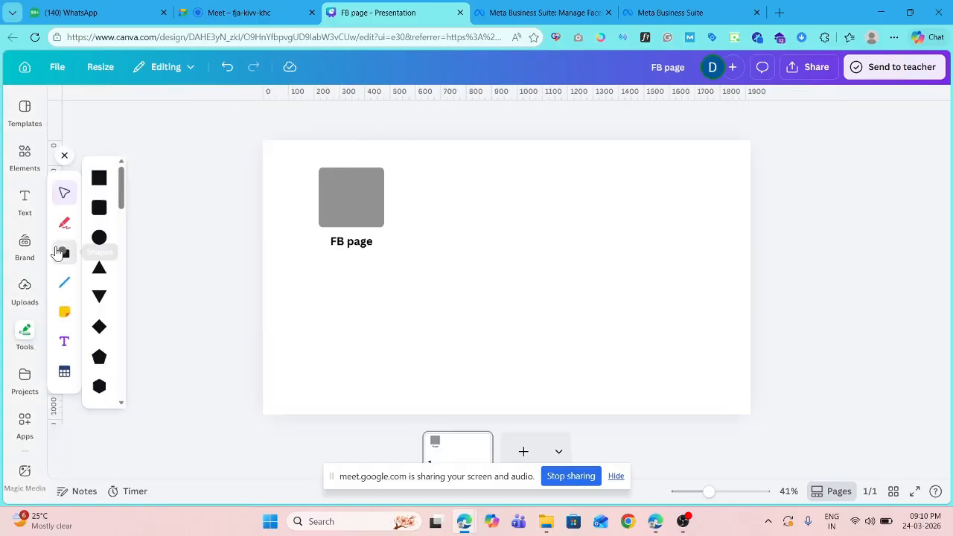
left_click(99, 212)
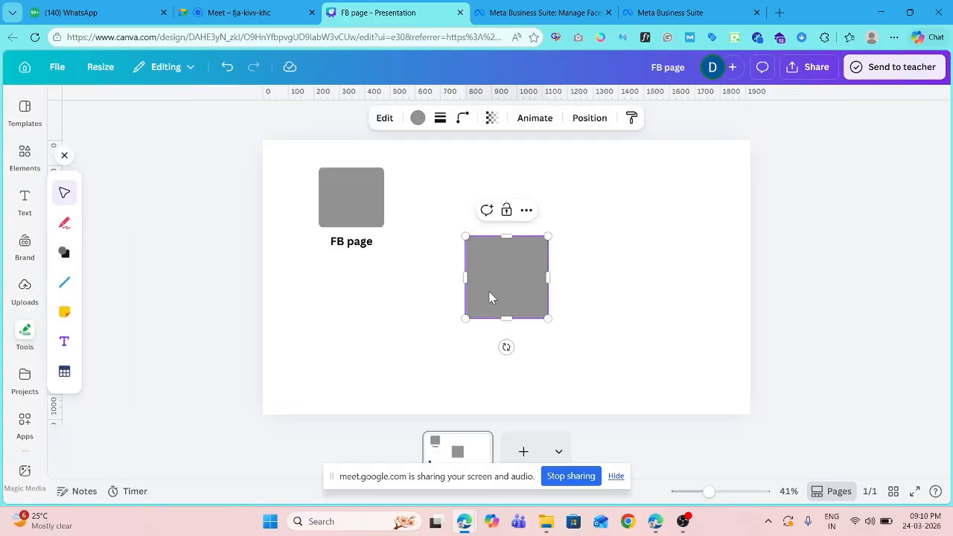
left_click_drag(489, 295, 478, 227)
left_click_drag(531, 248, 513, 227)
Duplicate the "FB page" label, place the copy below the second shape and change its text to "IG profile"
left_click(356, 246)
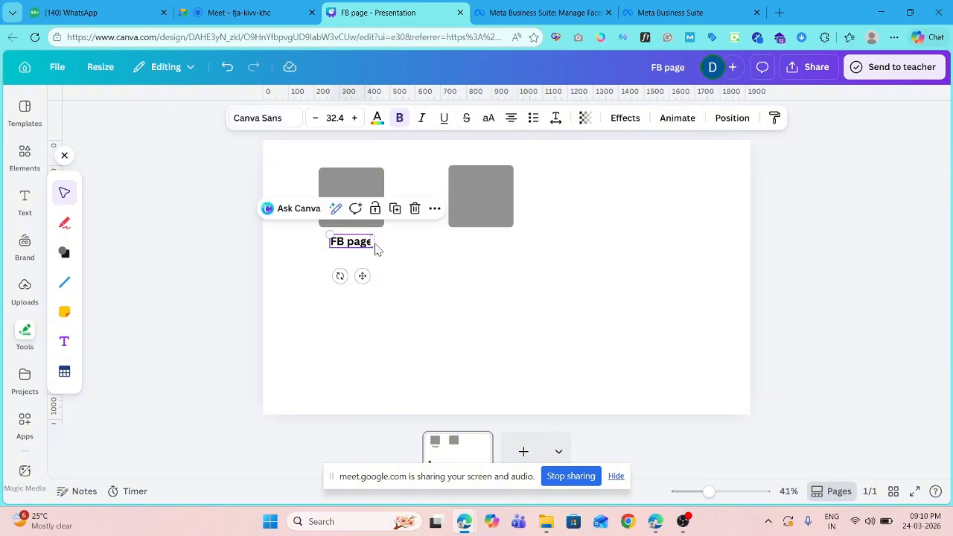
left_click(395, 209)
left_click_drag(364, 253, 492, 248)
double_click(484, 242)
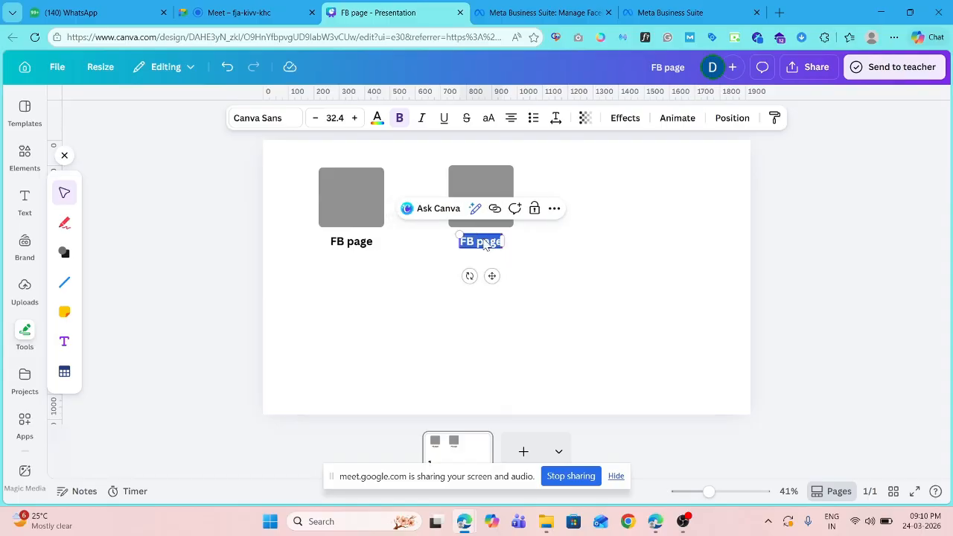
key("BackSpace")
type("IG")
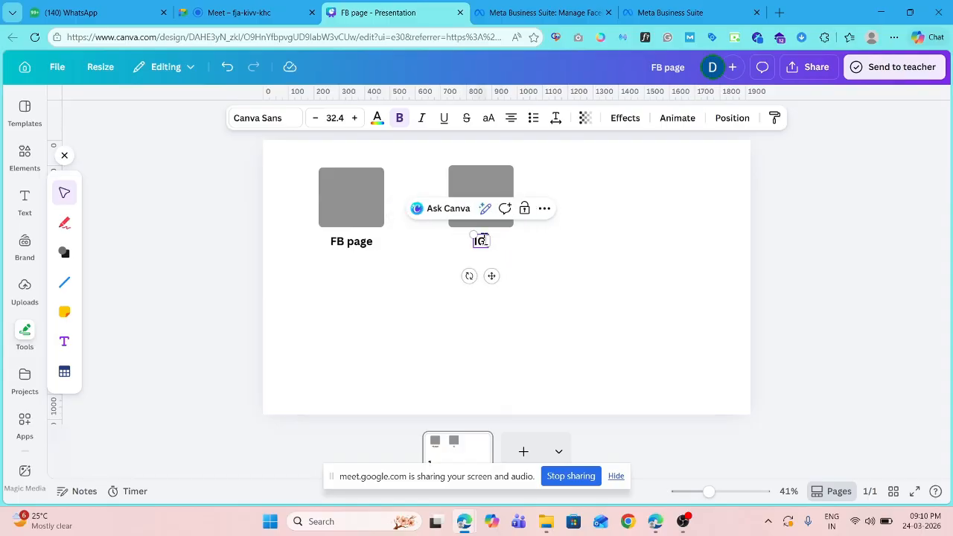
type(" profile")
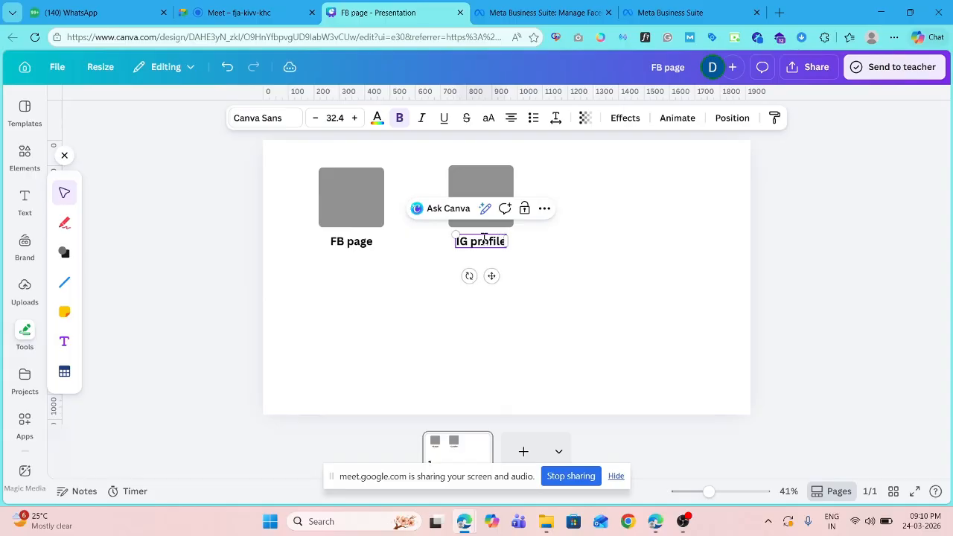
left_click(615, 232)
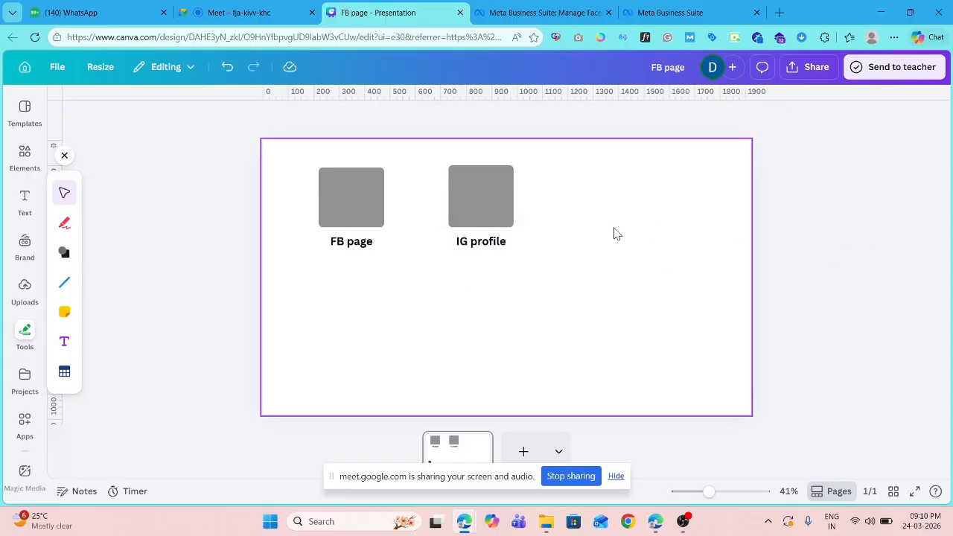
left_click(367, 217)
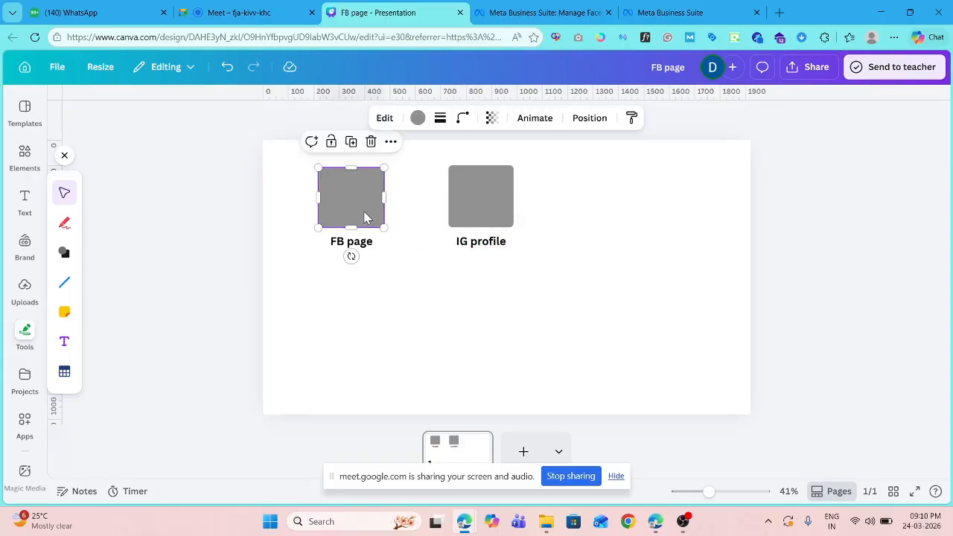
left_click(497, 206)
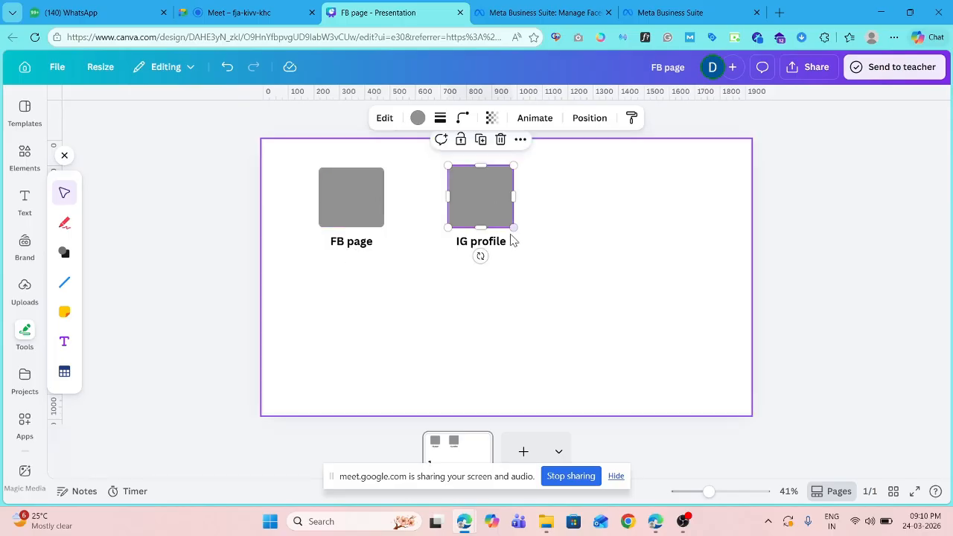
left_click(871, 239)
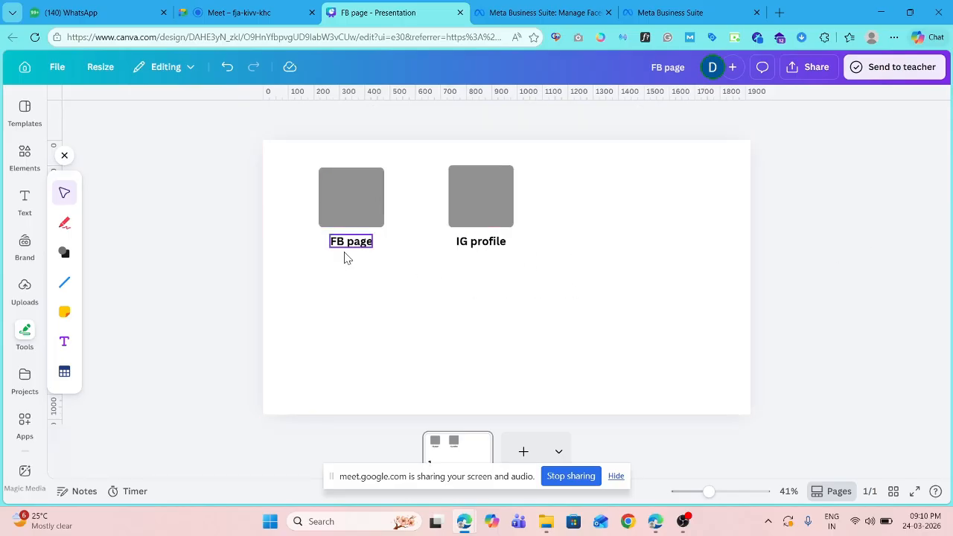
Draw a red freehand double-headed arrow between the FB page and IG profile shapes
left_click(65, 223)
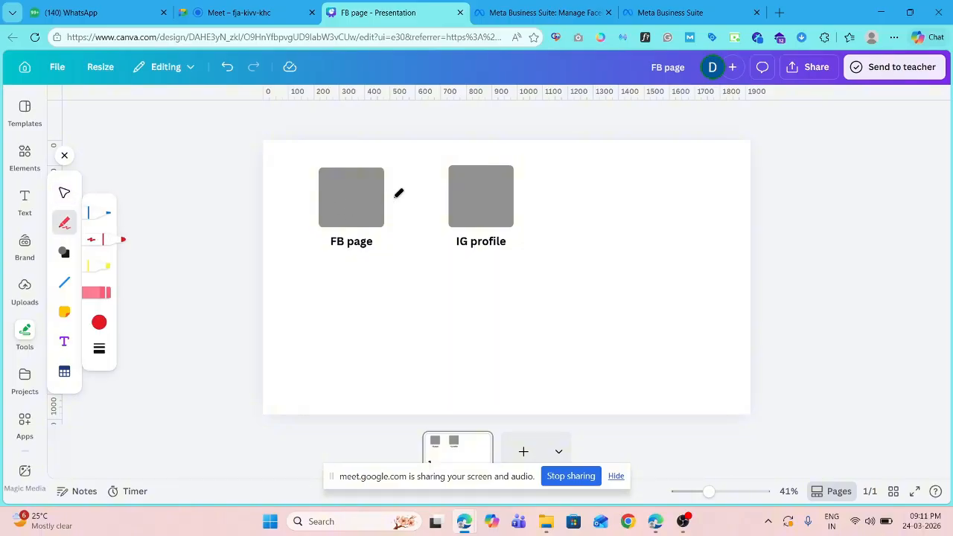
left_click_drag(444, 194, 445, 197)
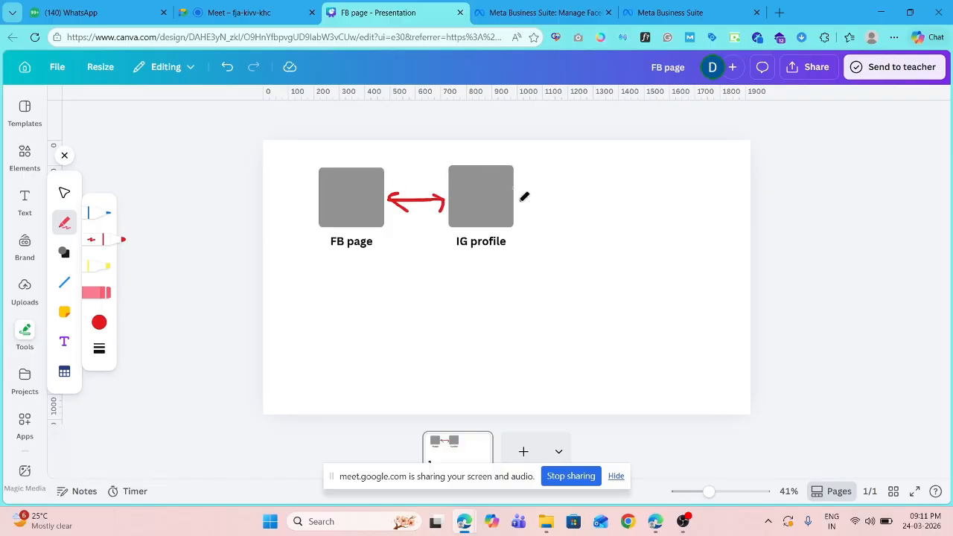
Draw a red freehand outline around both labelled shapes and handwrite "BP/BM" along its lower edge
mouse_move(295, 152)
left_mouse_down()
mouse_move(540, 159)
mouse_move(553, 270)
mouse_move(457, 341)
mouse_move(313, 329)
mouse_move(295, 155)
left_mouse_up()
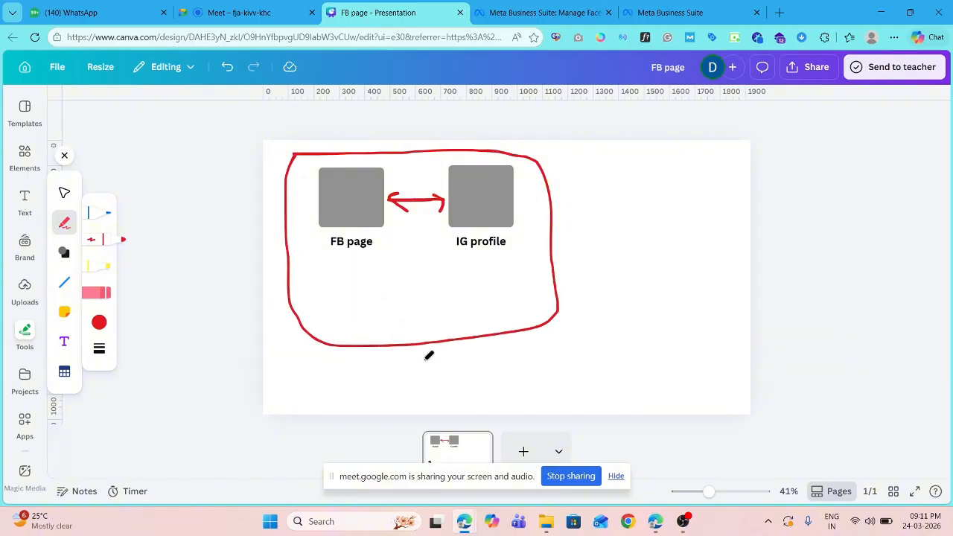
mouse_move(375, 353)
left_mouse_down()
mouse_move(375, 346)
mouse_move(390, 362)
mouse_move(428, 370)
mouse_move(422, 348)
mouse_move(430, 372)
mouse_move(431, 356)
mouse_move(460, 380)
left_mouse_up()
mouse_move(482, 351)
left_mouse_down()
mouse_move(499, 342)
mouse_move(499, 361)
mouse_move(487, 359)
mouse_move(581, 371)
left_mouse_up()
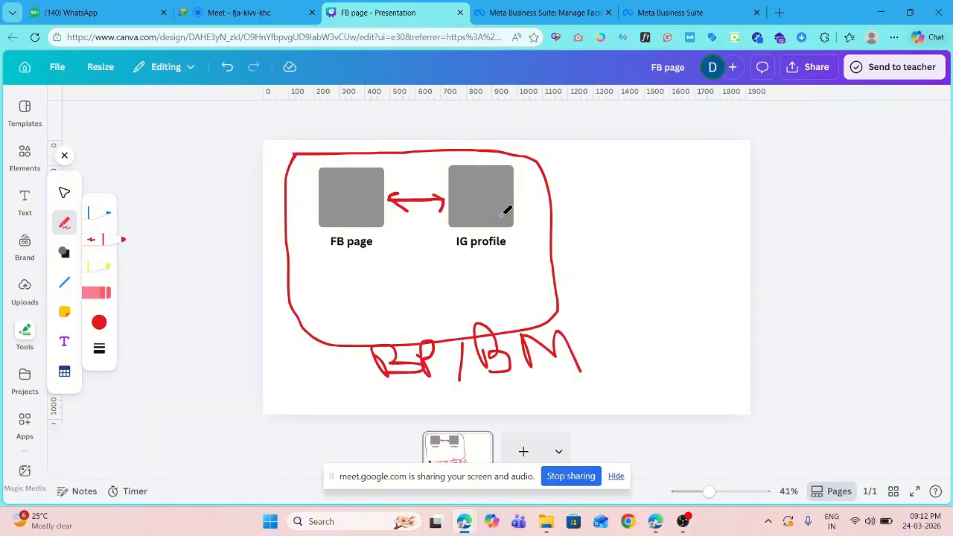
Add a second page, draw a large red freehand box in its centre and handwrite "BD" below the box
left_click(523, 452)
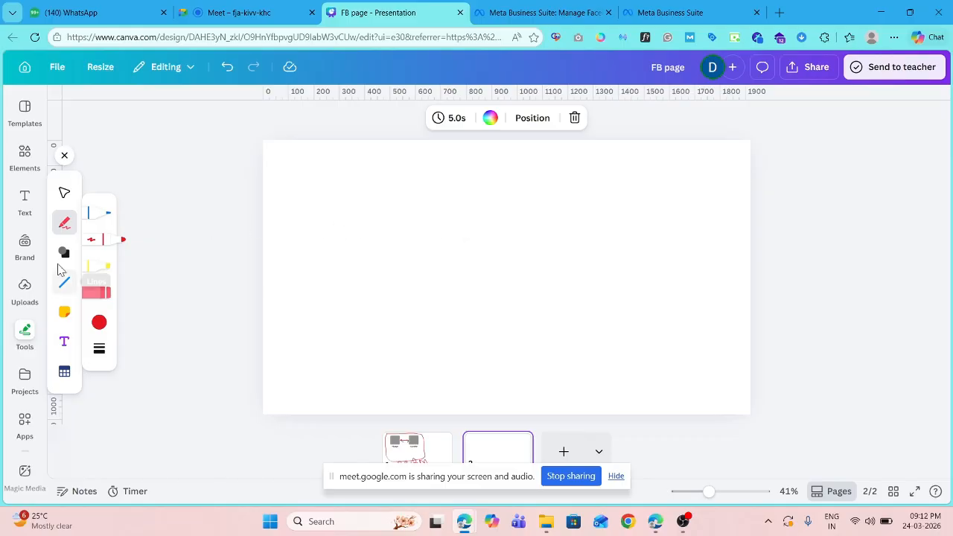
left_click(64, 193)
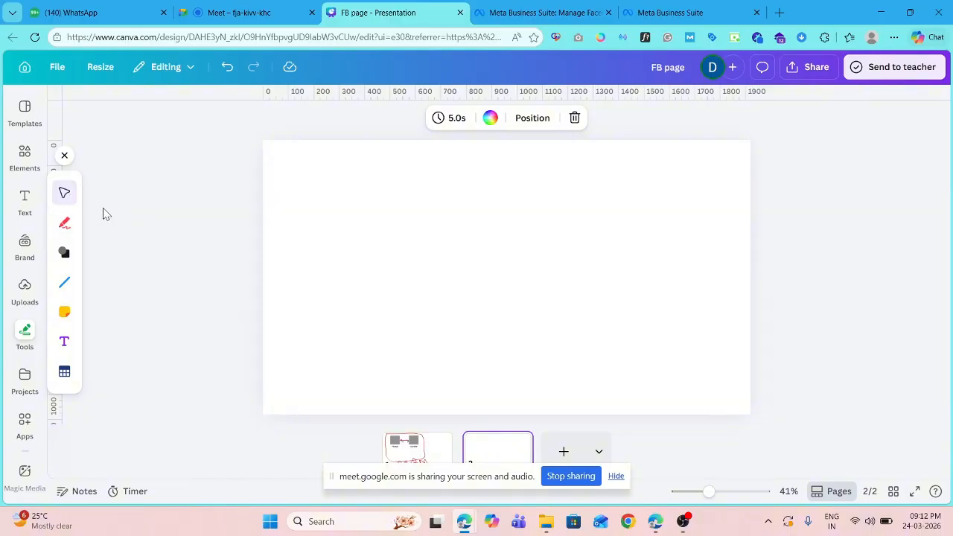
left_click(63, 227)
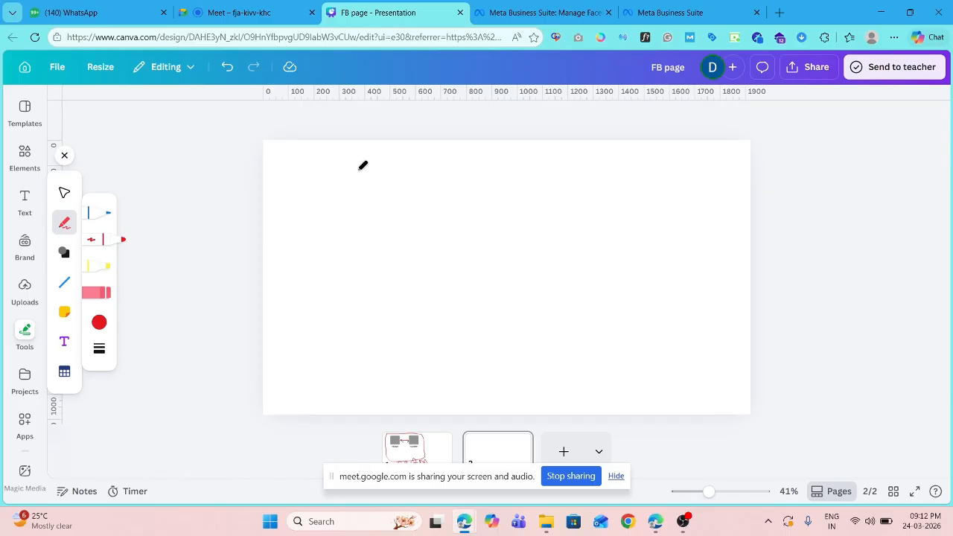
mouse_move(343, 170)
left_mouse_down()
mouse_move(614, 164)
mouse_move(623, 295)
mouse_move(513, 352)
mouse_move(365, 343)
mouse_move(354, 190)
mouse_move(364, 149)
left_mouse_up()
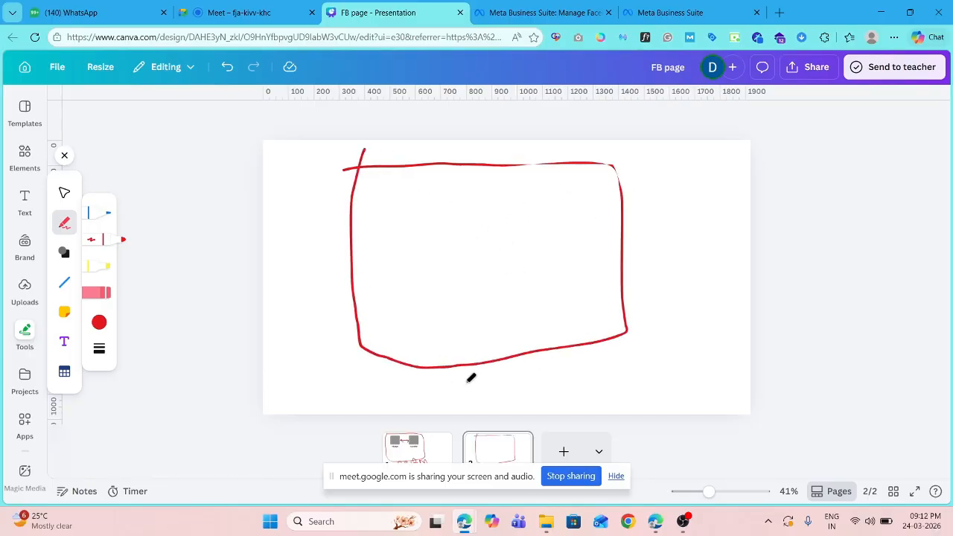
mouse_move(444, 370)
left_mouse_down()
mouse_move(447, 383)
mouse_move(449, 375)
mouse_move(480, 383)
left_mouse_up()
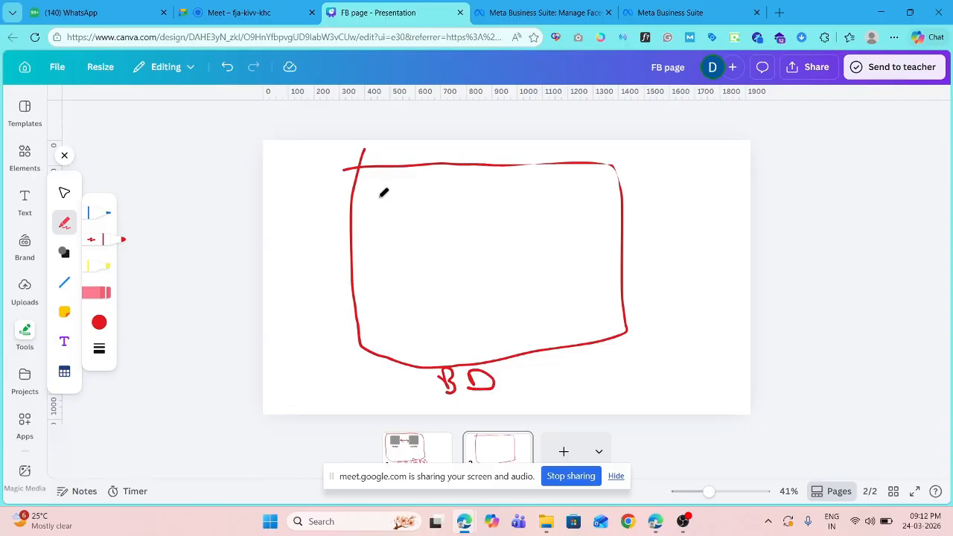
Draw two small red boxes side by side inside the large box and connect them with a double-headed arrow
mouse_move(378, 203)
left_mouse_down()
mouse_move(379, 233)
mouse_move(405, 196)
mouse_move(410, 222)
mouse_move(381, 232)
left_mouse_up()
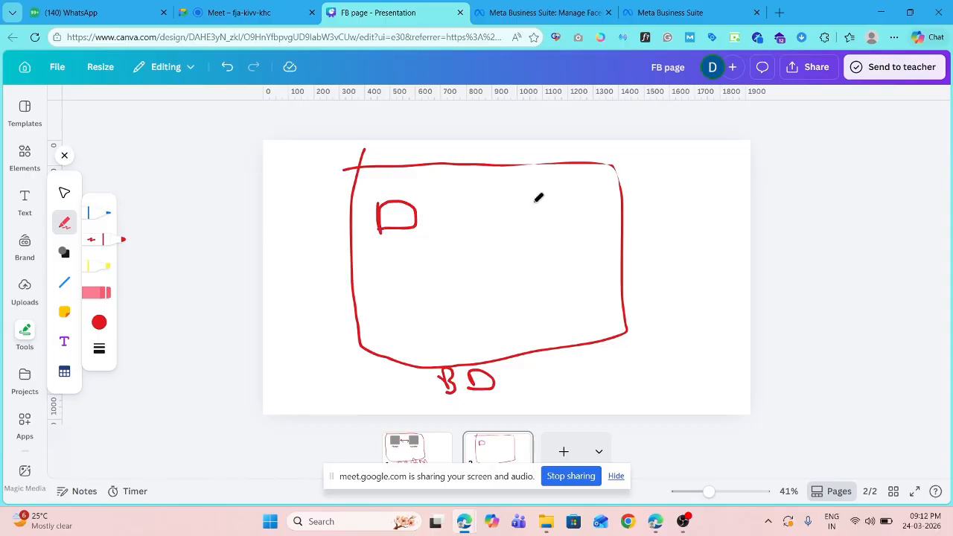
mouse_move(485, 198)
left_mouse_down()
mouse_move(487, 221)
mouse_move(504, 189)
mouse_move(541, 221)
mouse_move(493, 226)
left_mouse_up()
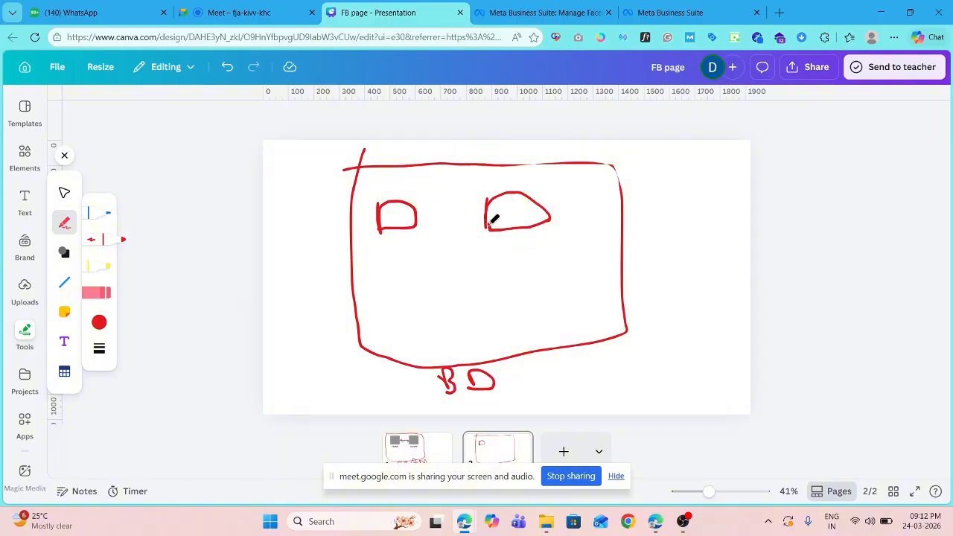
mouse_move(418, 218)
left_mouse_down()
mouse_move(480, 218)
mouse_move(429, 227)
mouse_move(439, 229)
mouse_move(484, 216)
mouse_move(474, 224)
left_mouse_up()
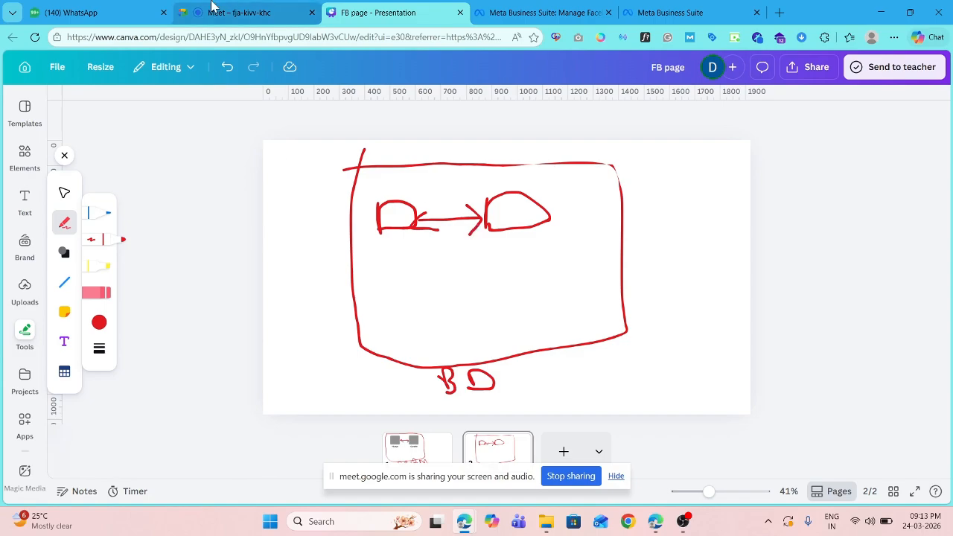
Switch to Google Meet, admit the guest waiting to join, and return to the Canva presentation
left_click(231, 13)
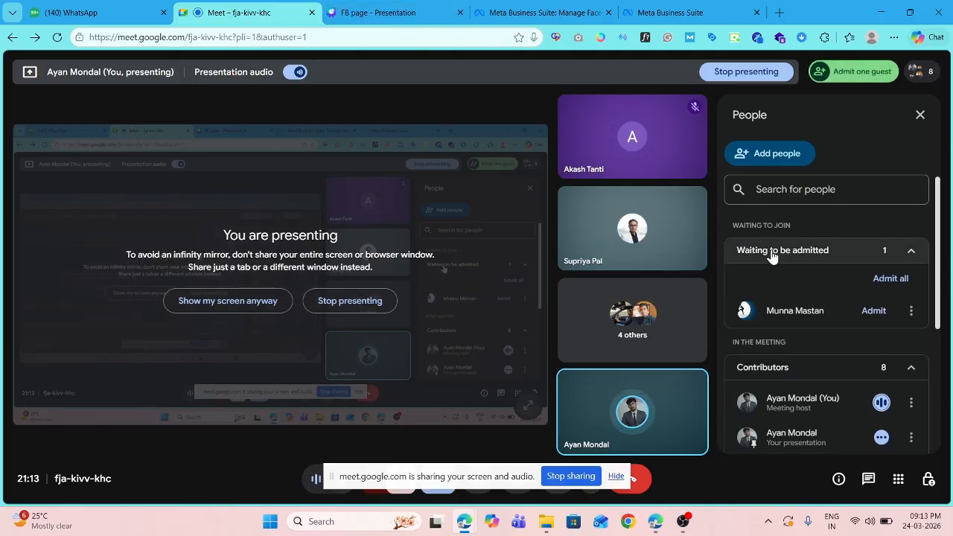
left_click(871, 311)
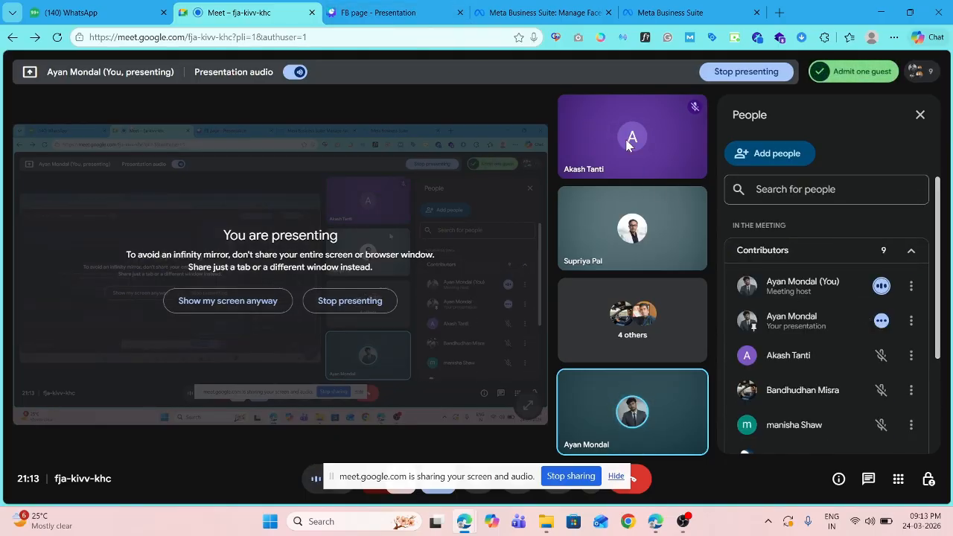
left_click(376, 11)
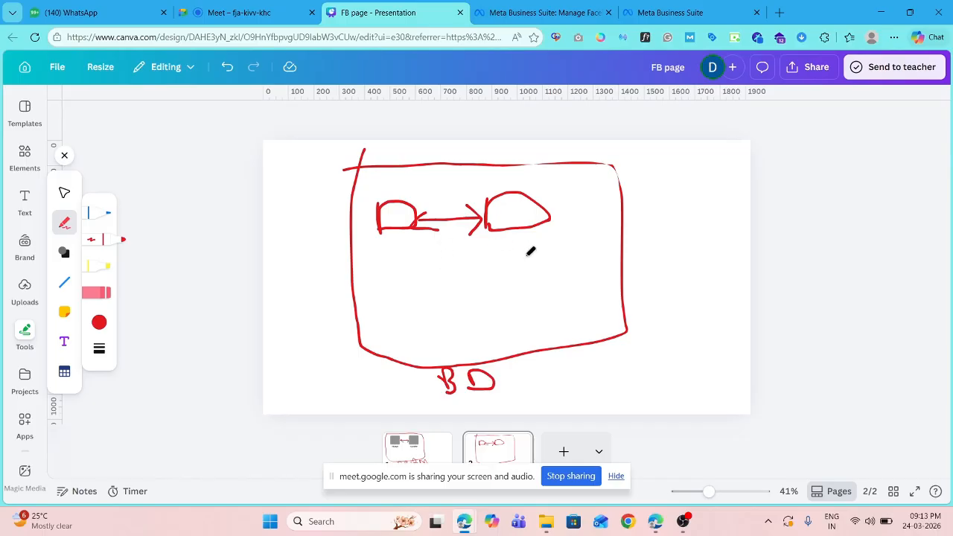
Switch to Meta Business Suite, open the business asset list and look through the business portfolios and the personal account entry
left_click(556, 13)
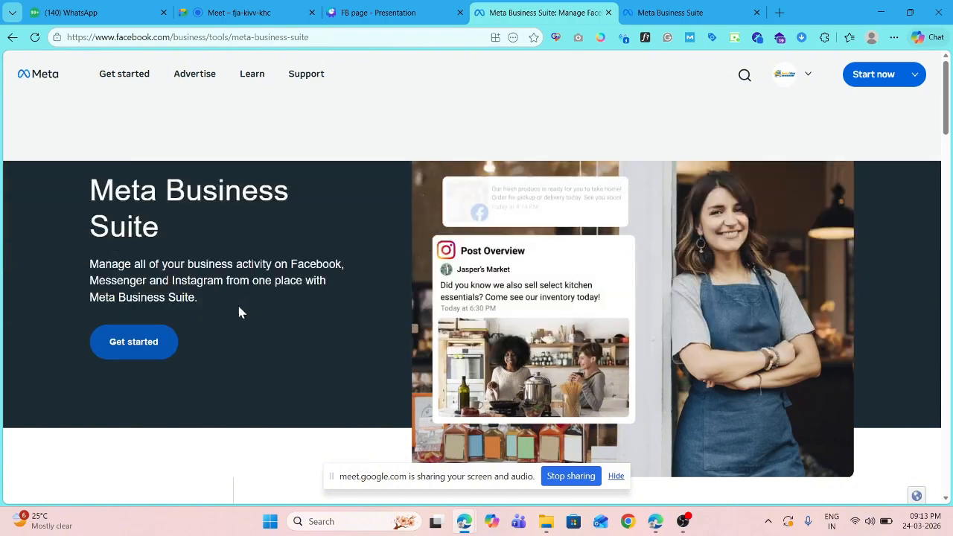
left_click(671, 11)
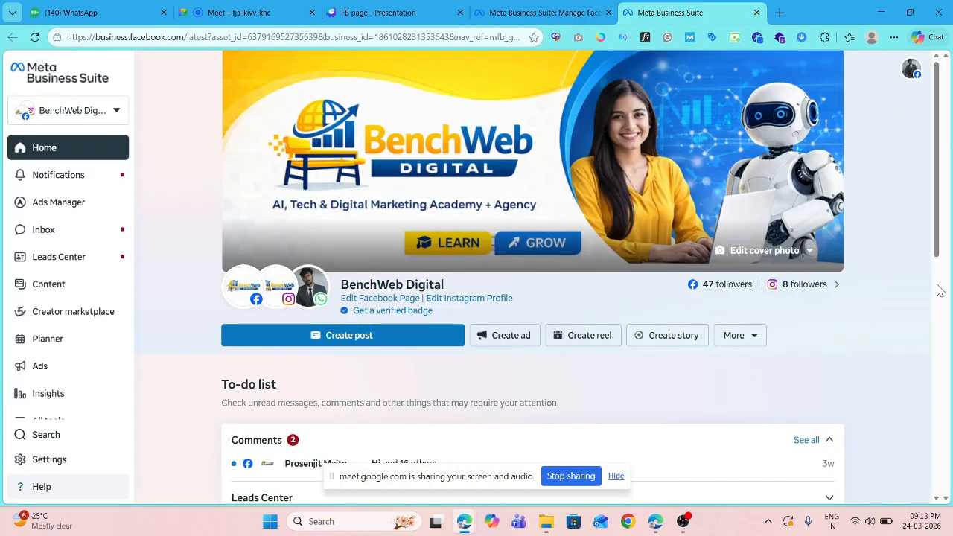
left_click(117, 111)
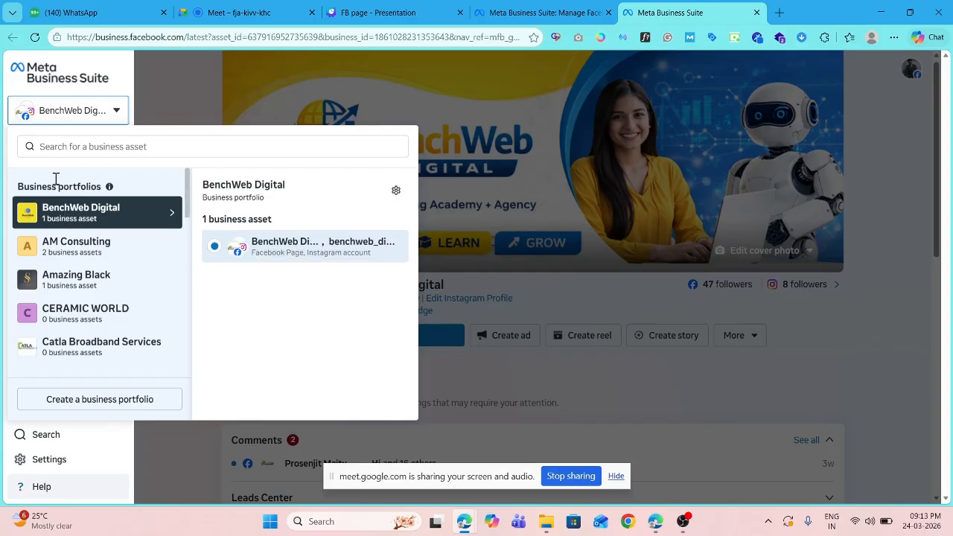
left_click_drag(31, 184, 64, 185)
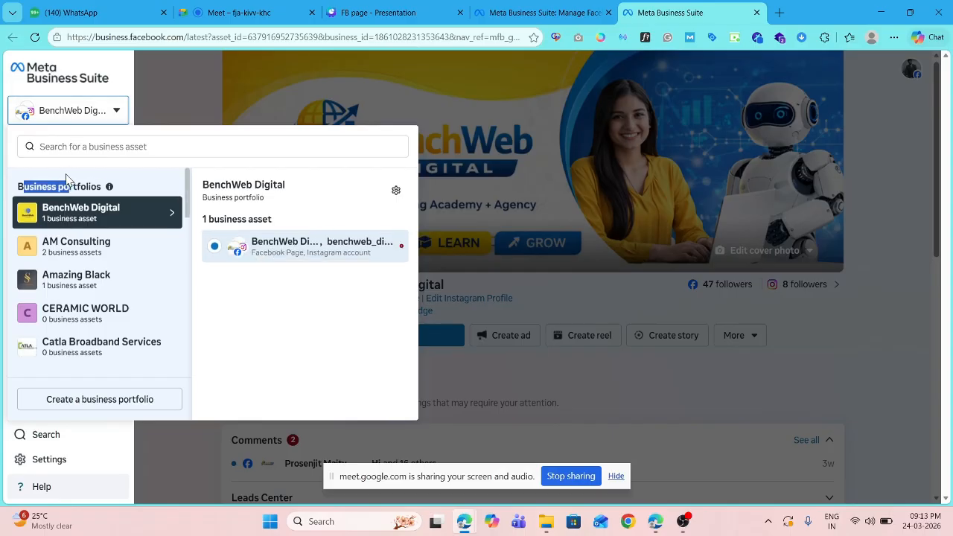
scroll(64, 254, "down", 1)
scroll(64, 263, "down", 6)
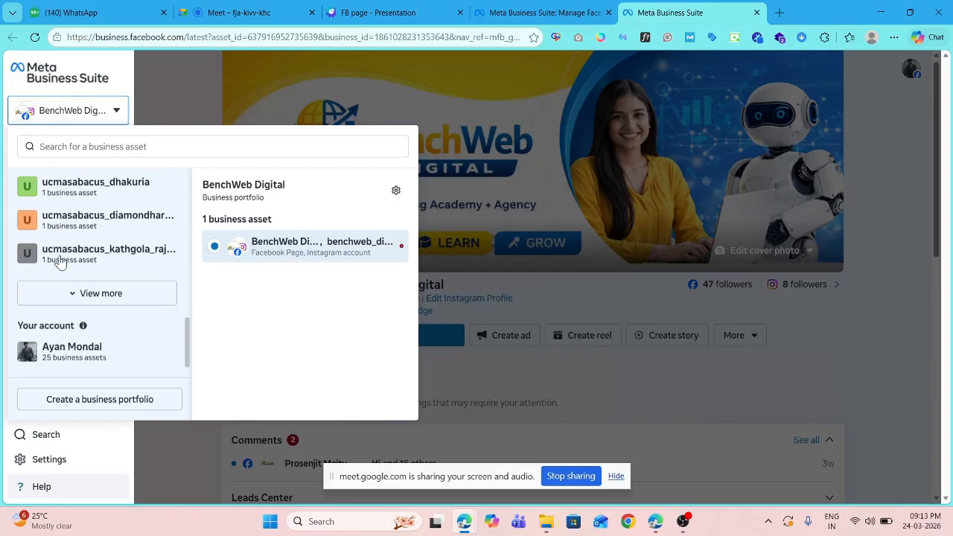
scroll(82, 249, "up", 3)
scroll(82, 248, "down", 4)
scroll(70, 320, "up", 6)
scroll(68, 251, "up", 2)
scroll(74, 223, "down", 6)
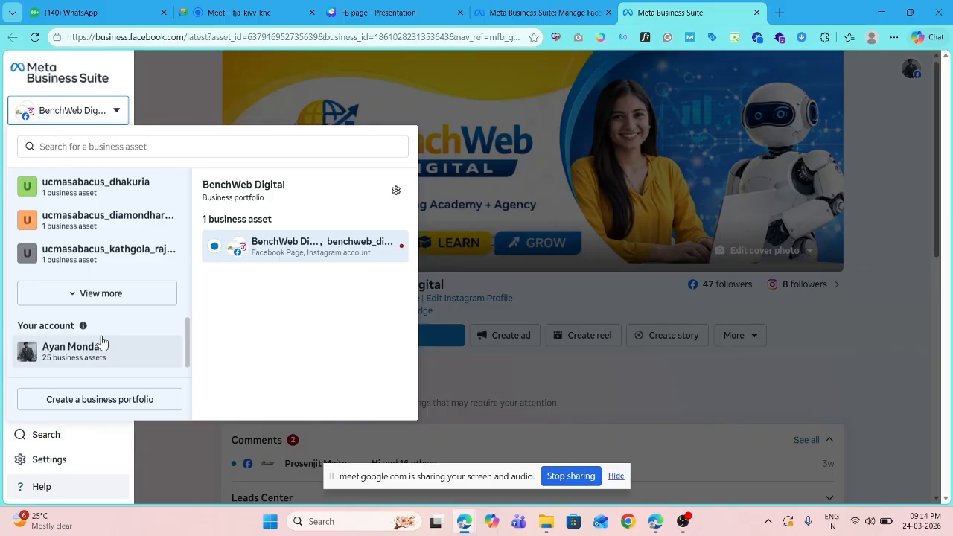
Return to the Canva presentation and show the first page with the FB page and IG profile diagram
left_click(380, 12)
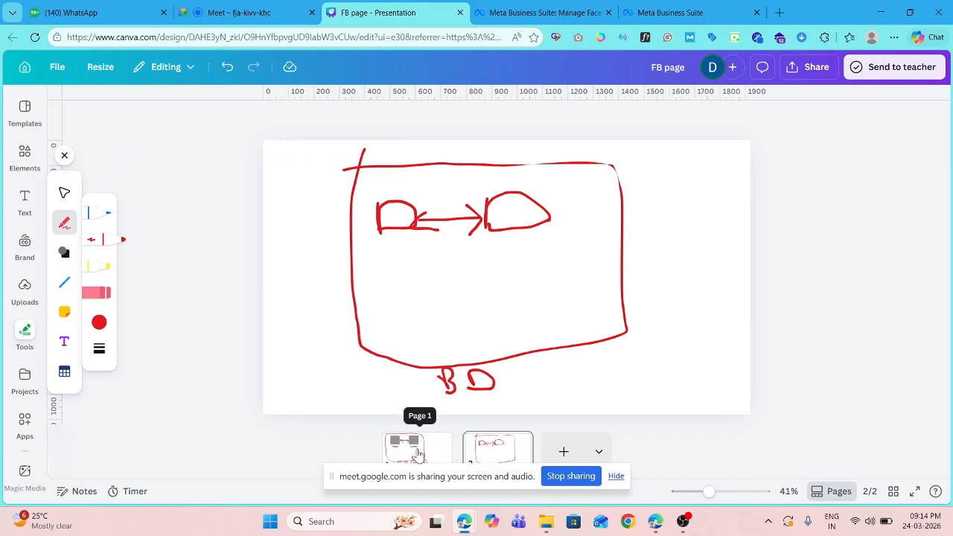
left_click(415, 449)
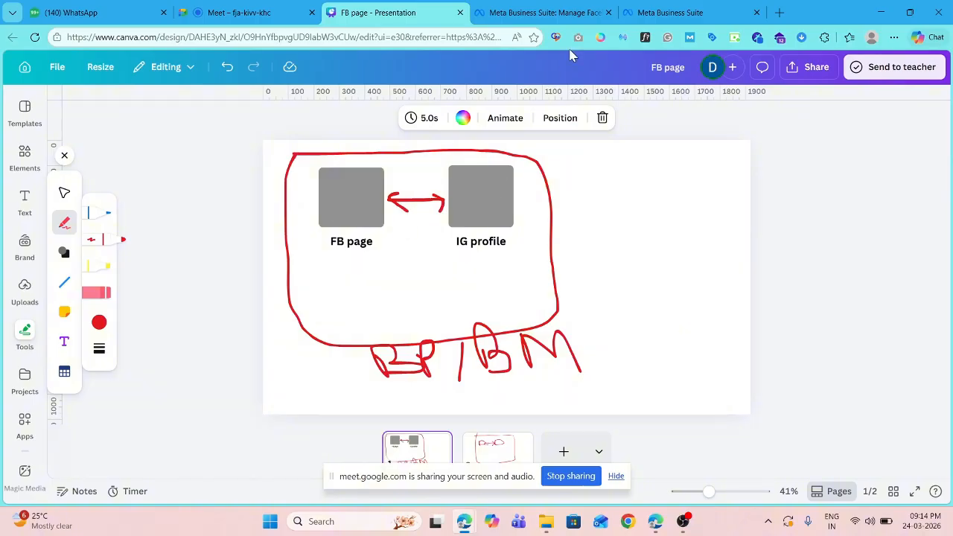
Switch back to Meta Business Suite and start creating a business portfolio from the business asset list
left_click(655, 12)
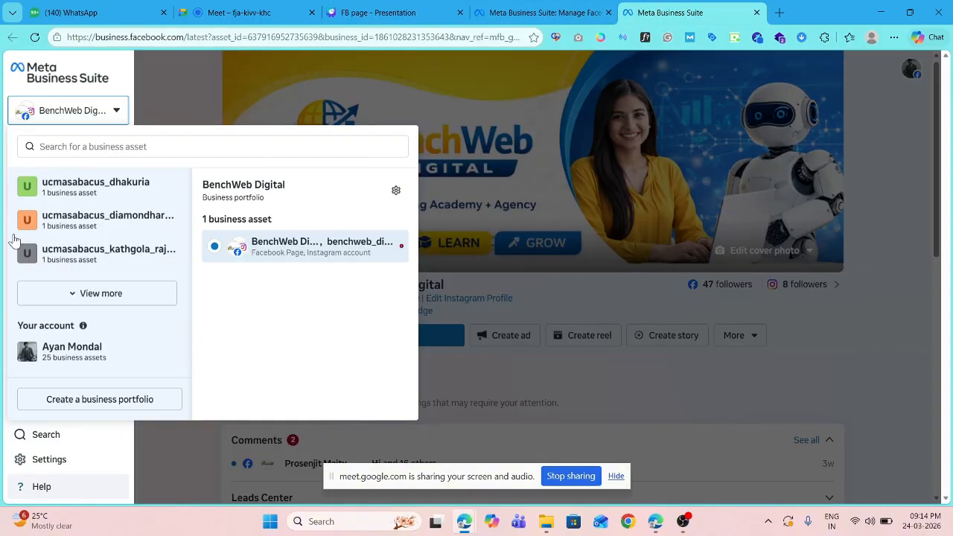
left_click(74, 79)
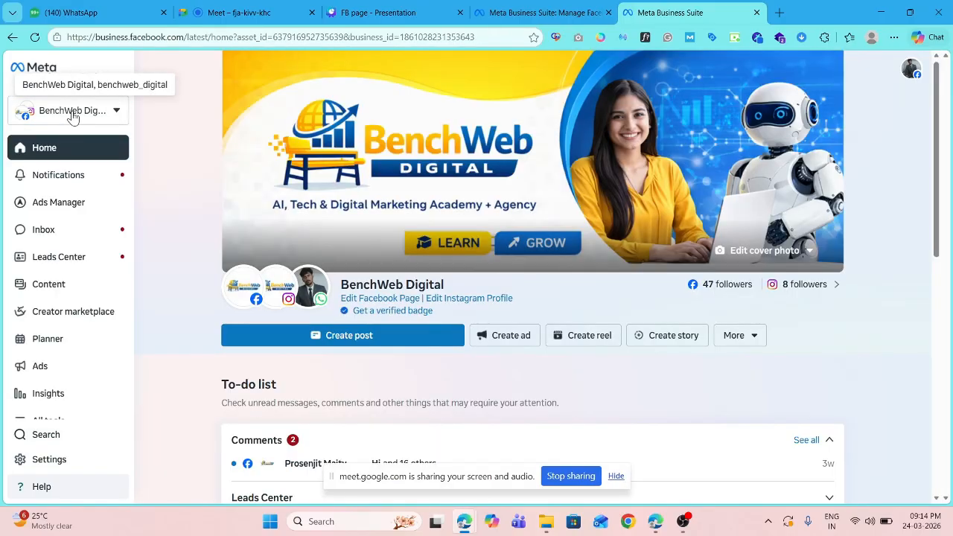
left_click(73, 113)
scroll(72, 246, "down", 10)
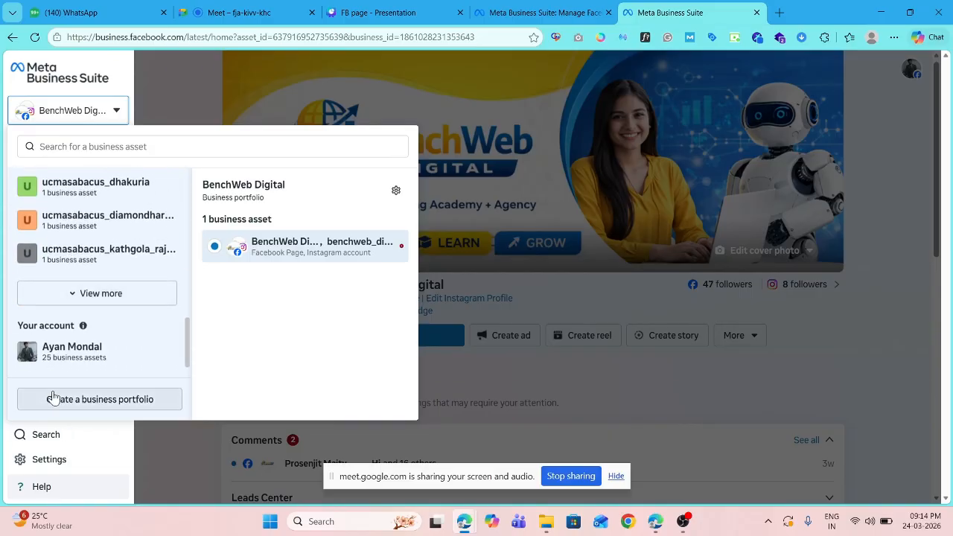
left_click(108, 403)
Enter "Benchweb Digital" as the business portfolio name
left_click(341, 188)
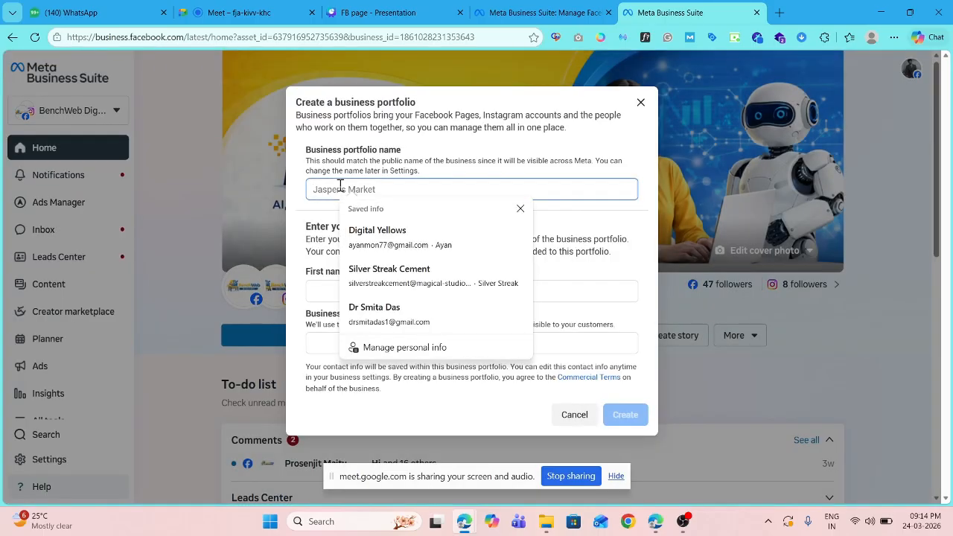
type("B")
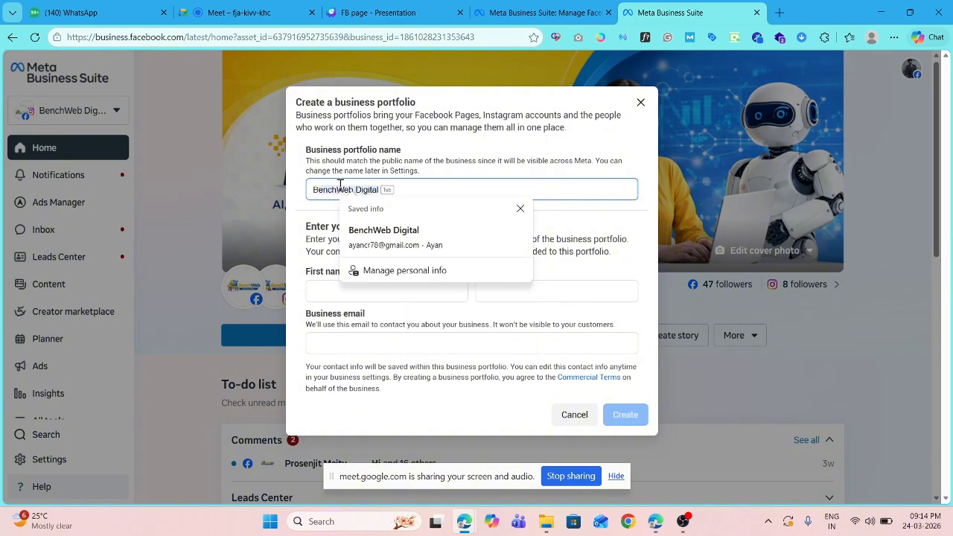
type("enchweb digital")
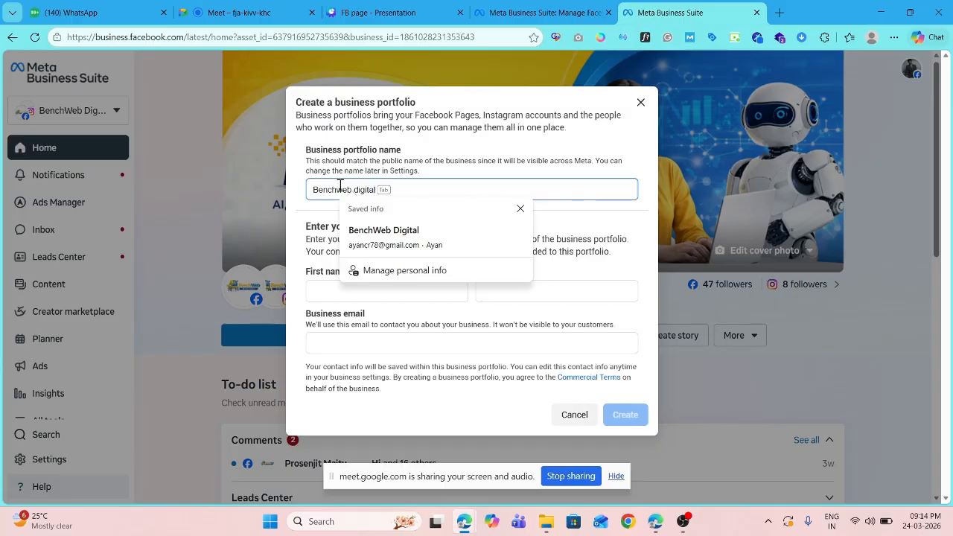
key("Tab")
key("BackSpace")
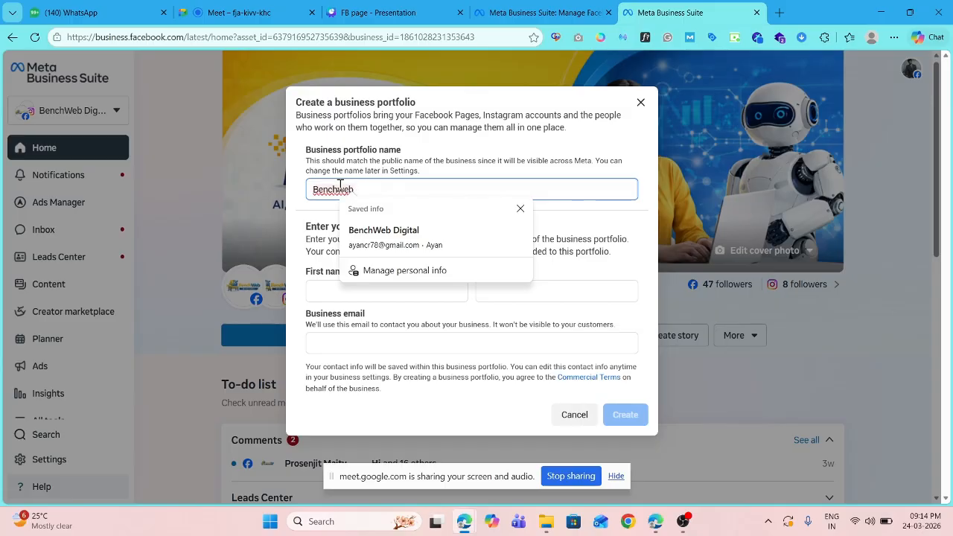
key("Tab")
left_click(443, 169)
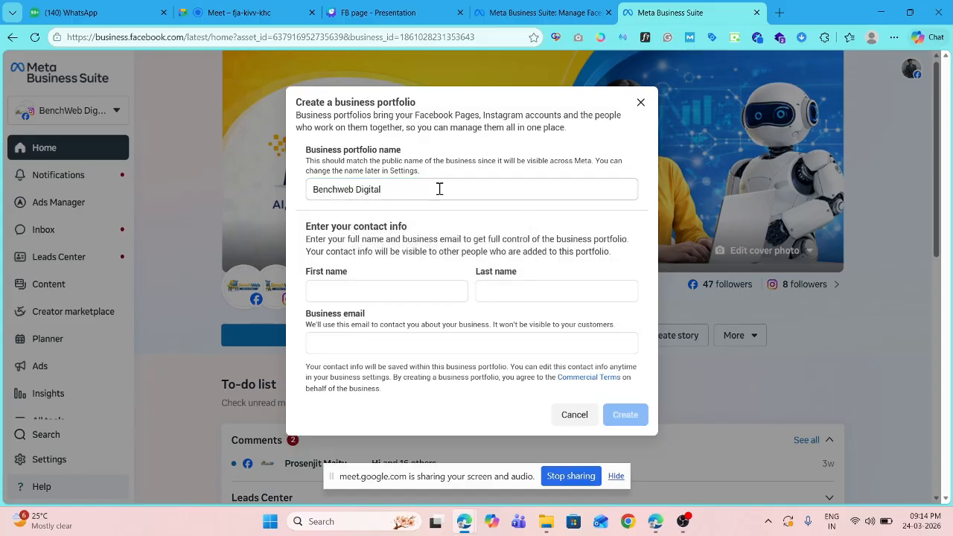
Go through the first name, last name and business email fields of the new portfolio's contact info
left_click(320, 291)
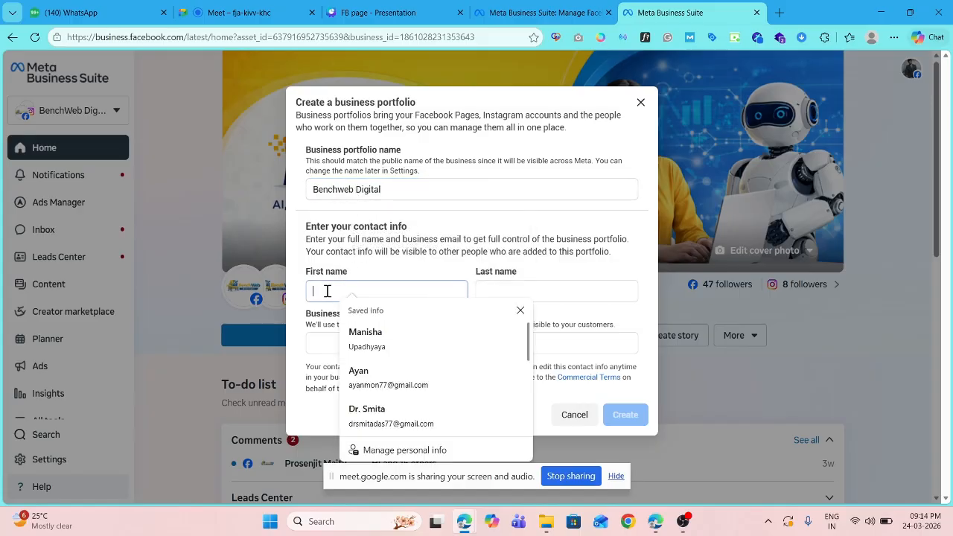
left_click(504, 287)
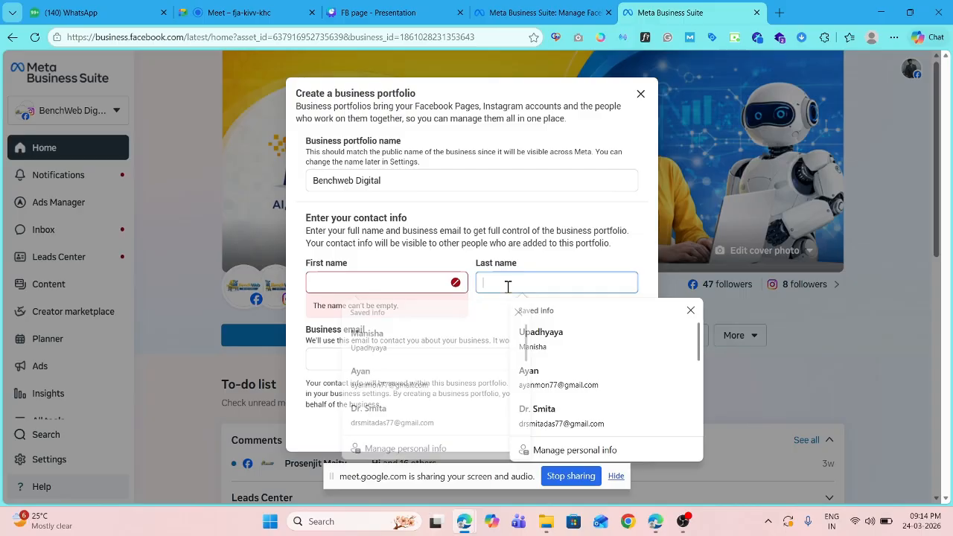
left_click(319, 358)
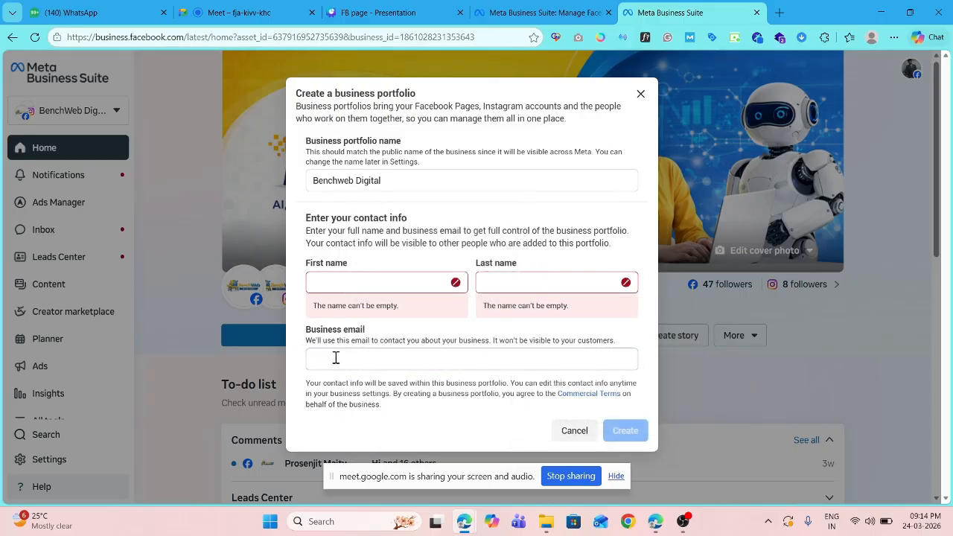
left_click(346, 361)
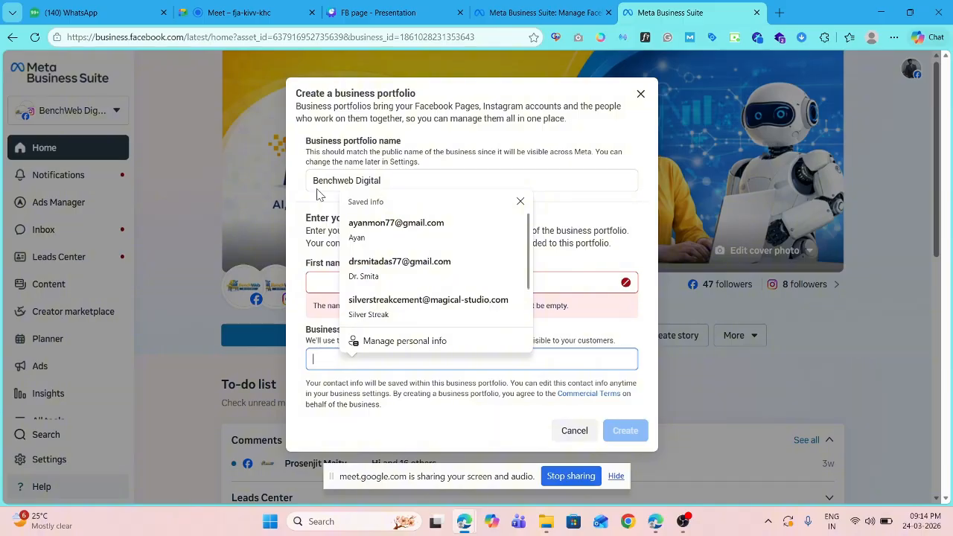
Open Google in a new browser tab and copy the signed-in account's email address
left_click(778, 13)
left_click(229, 186)
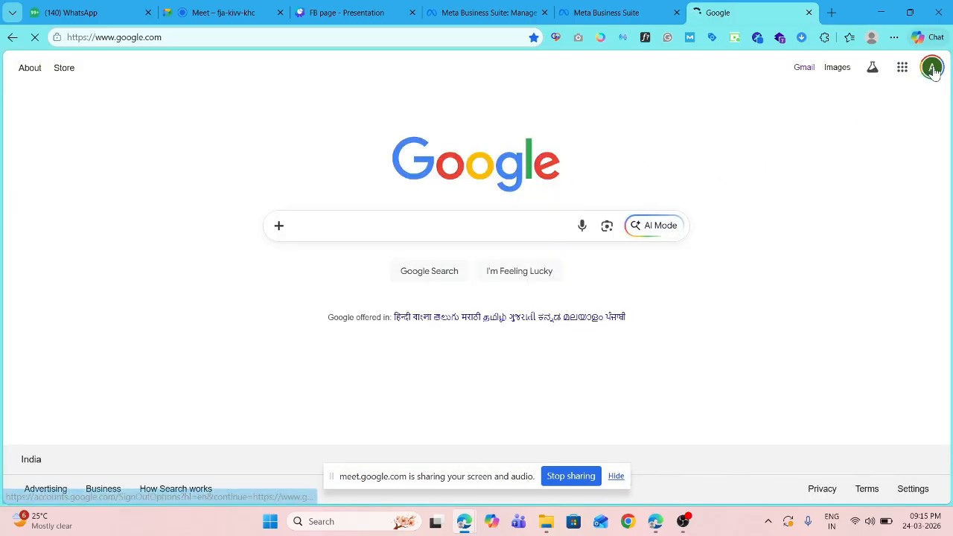
left_click(930, 67)
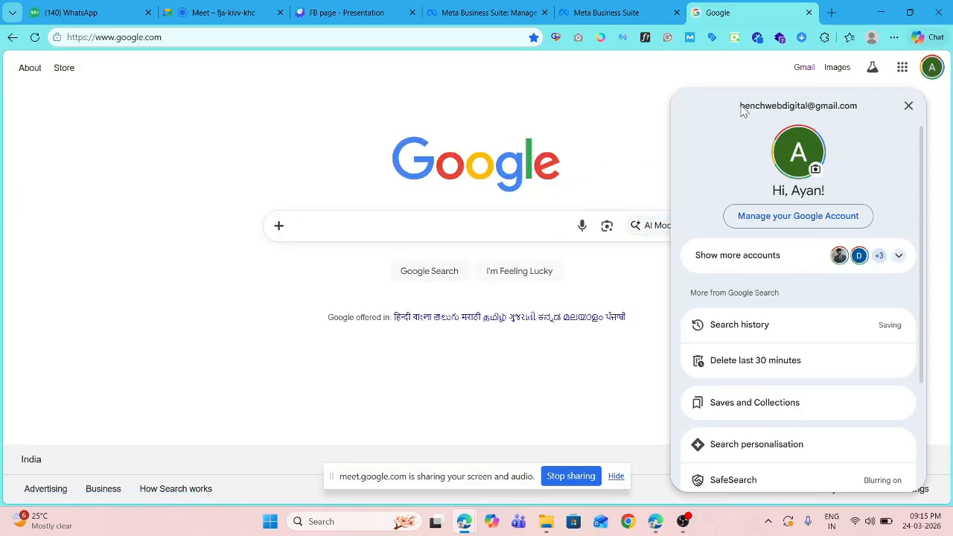
left_click_drag(741, 109, 865, 110)
key("ctrl+c")
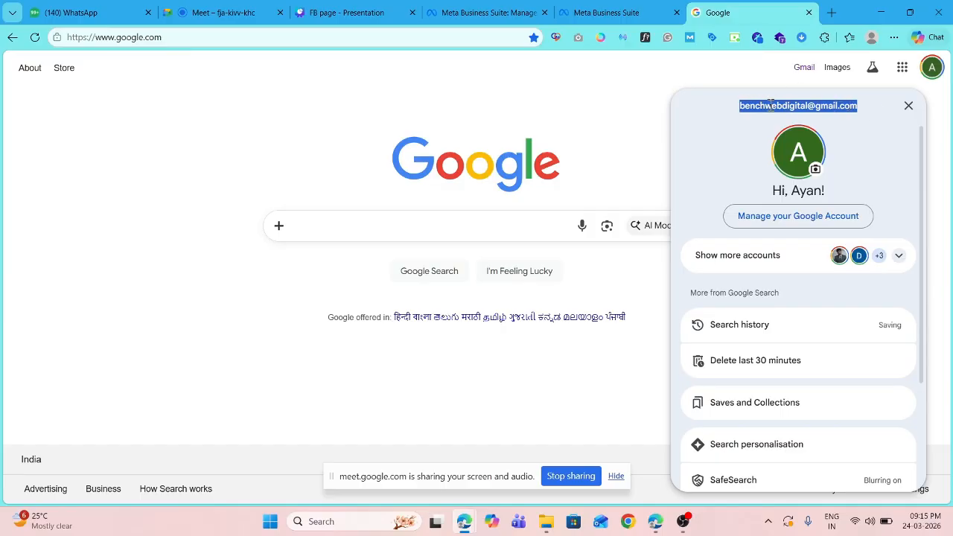
Return to the business portfolio form and paste the copied address as the business email
left_click(599, 13)
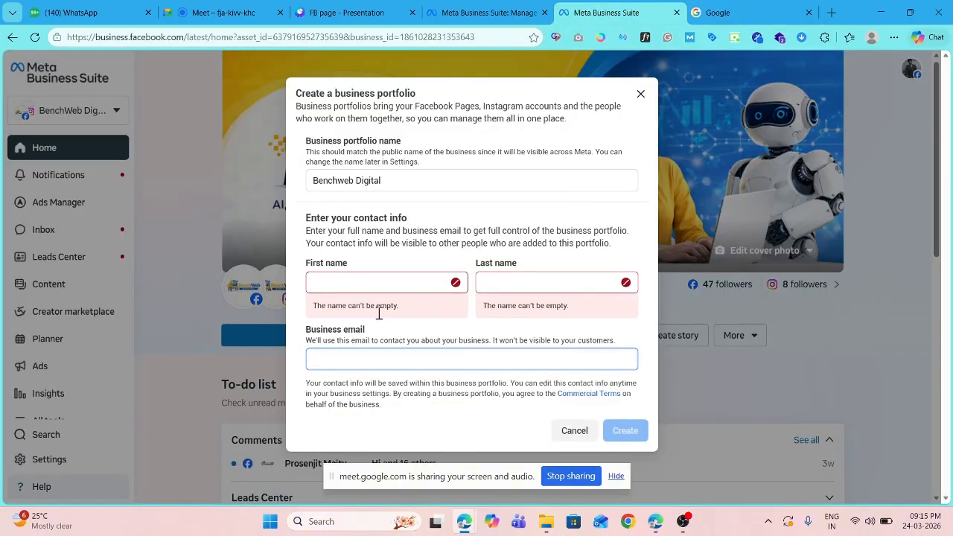
left_click(359, 360)
key("ctrl+v")
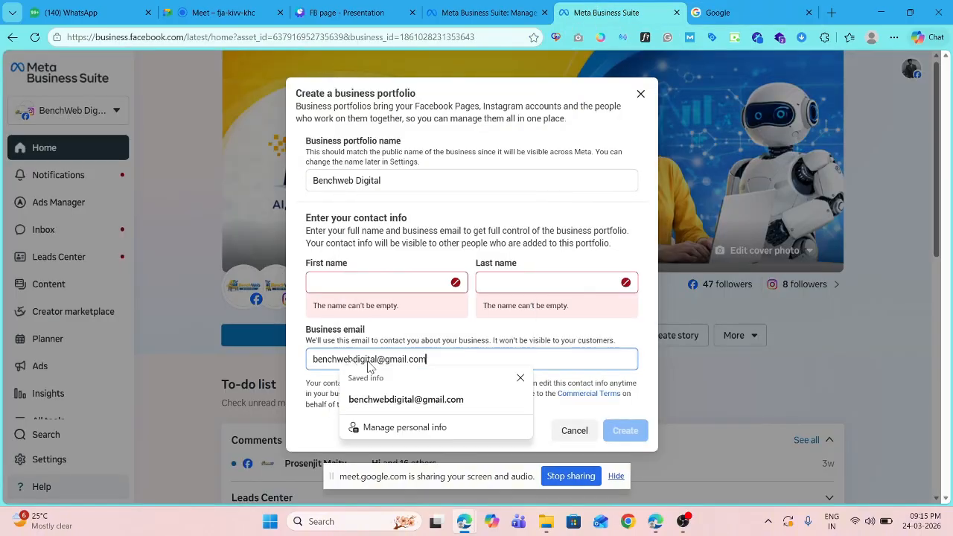
left_click(443, 338)
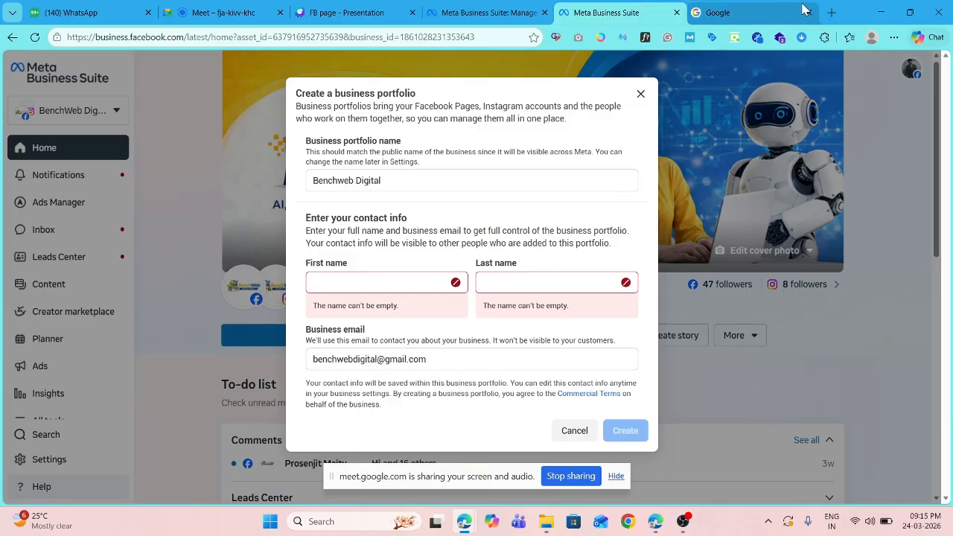
Open the BenchWeb Digital website in a new browser tab and go to its Contact Us page
left_click(830, 12)
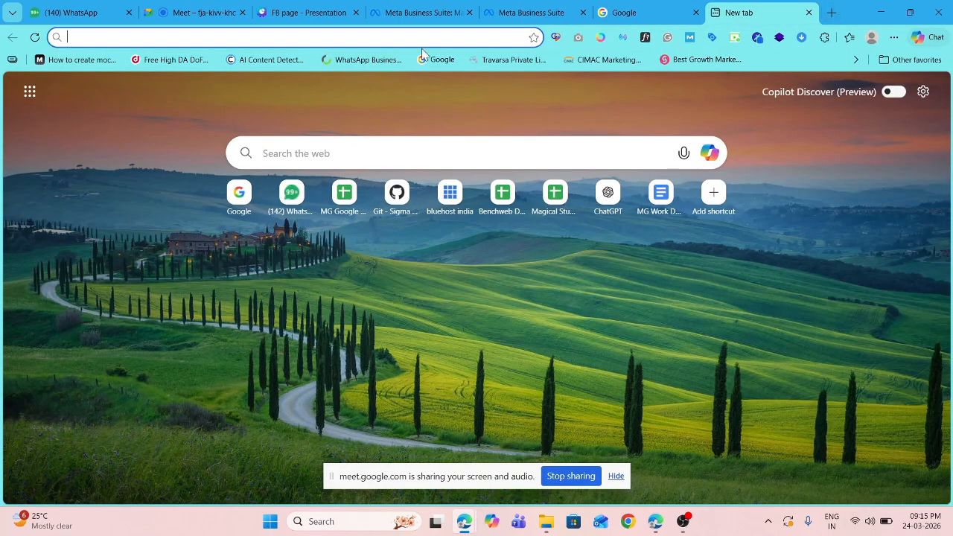
type("digital")
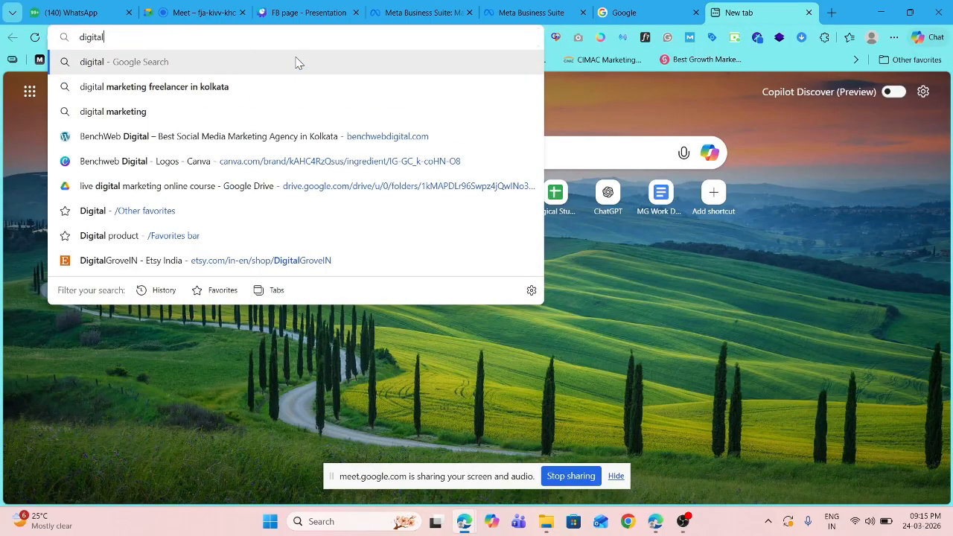
type(" marketin")
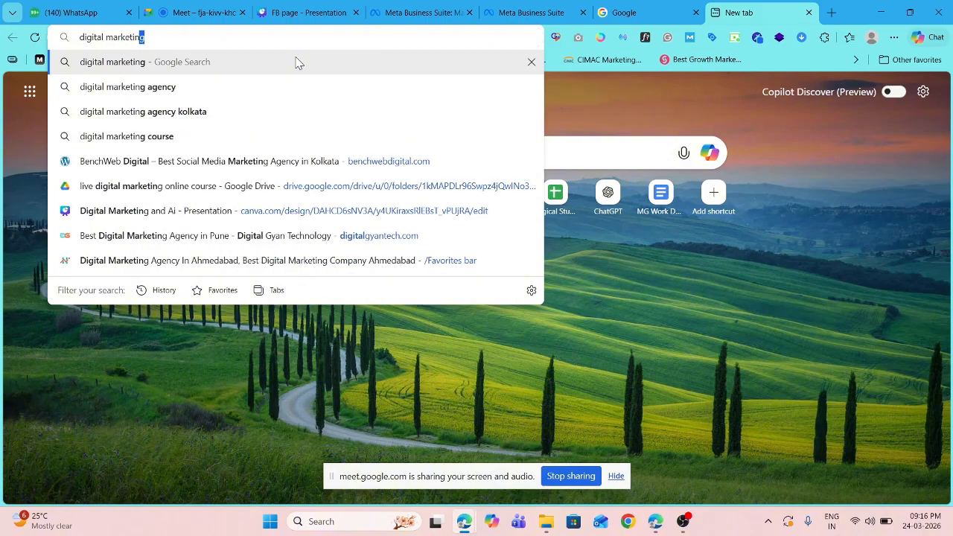
left_click(251, 161)
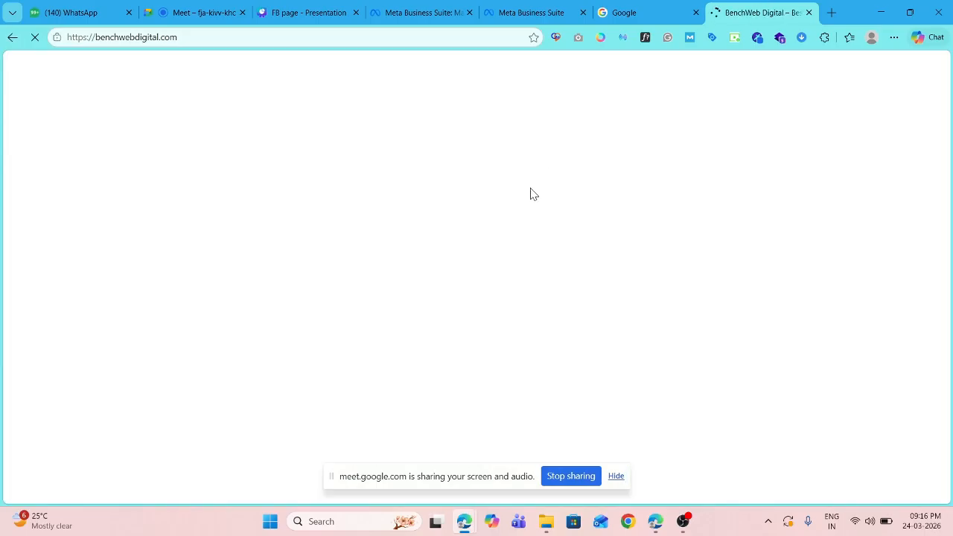
scroll(451, 140, "down", 10)
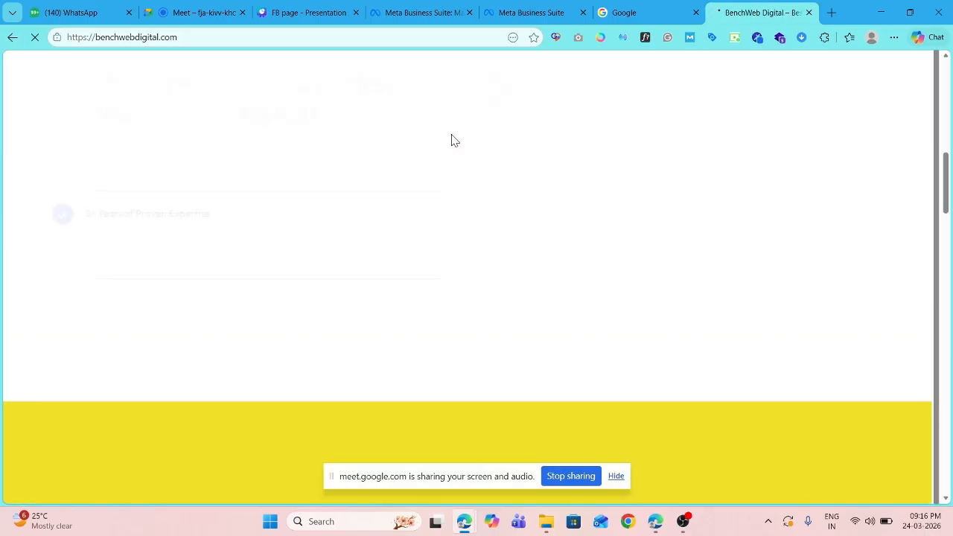
scroll(464, 191, "down", 15)
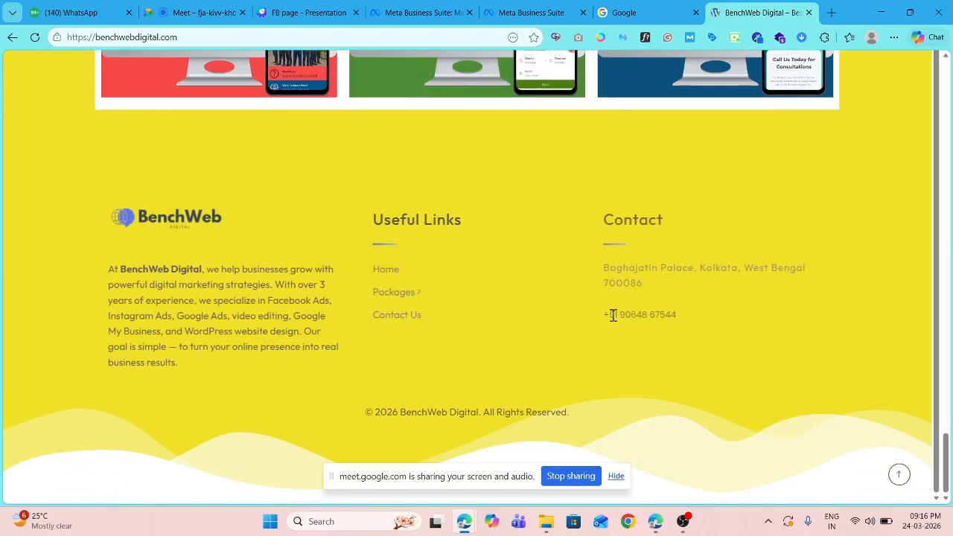
left_click(383, 317)
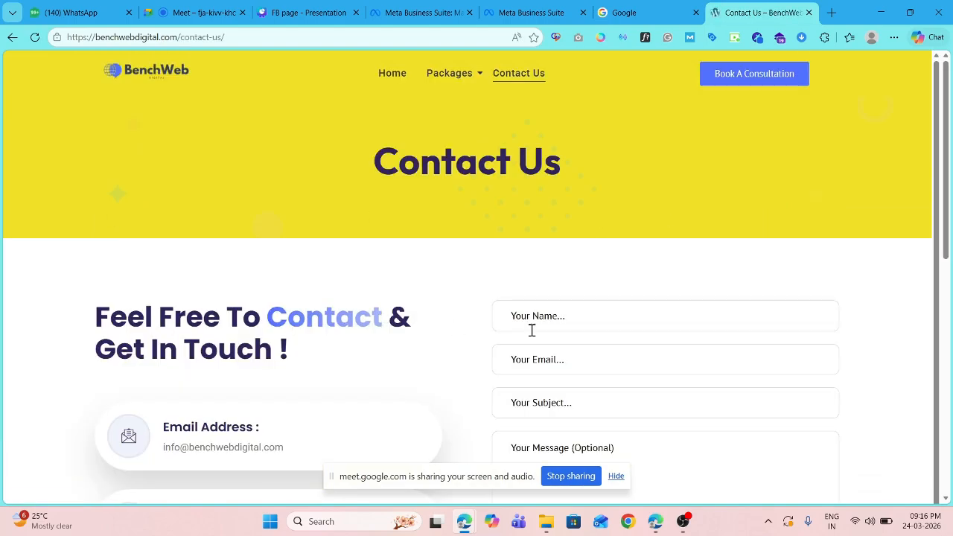
Examine the contact details on the Contact Us page, highlighting the business email address and its domain part
scroll(260, 273, "down", 4)
scroll(260, 273, "up", 2)
scroll(204, 261, "down", 1)
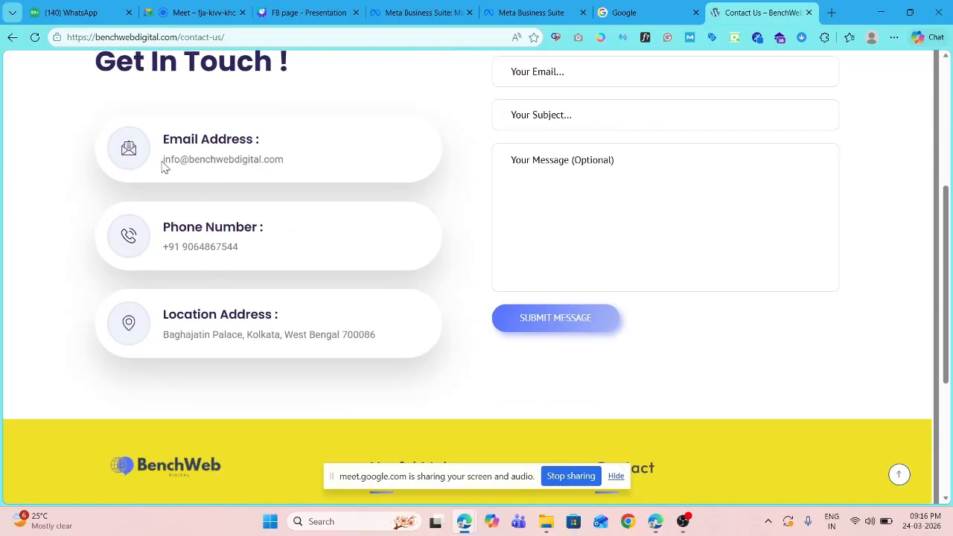
left_click_drag(165, 164, 294, 172)
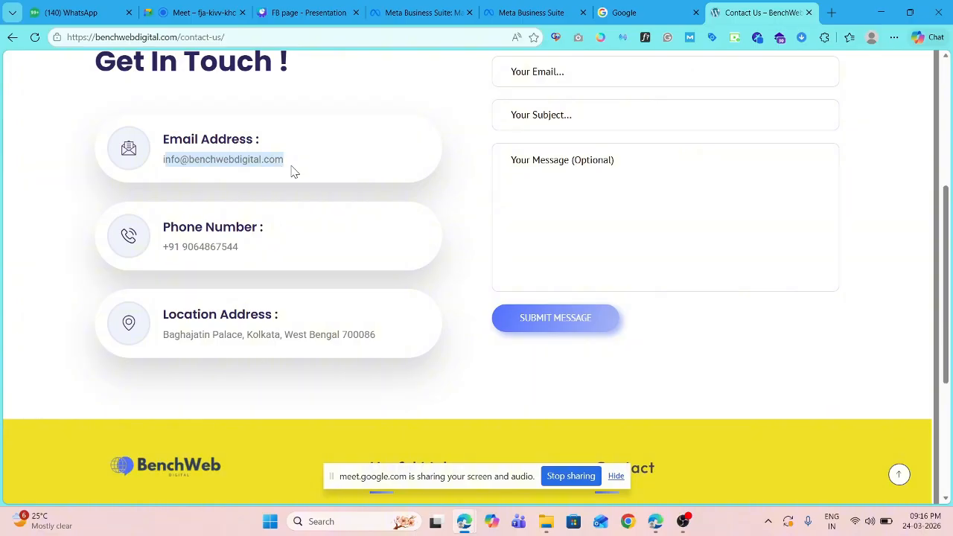
left_click(296, 172)
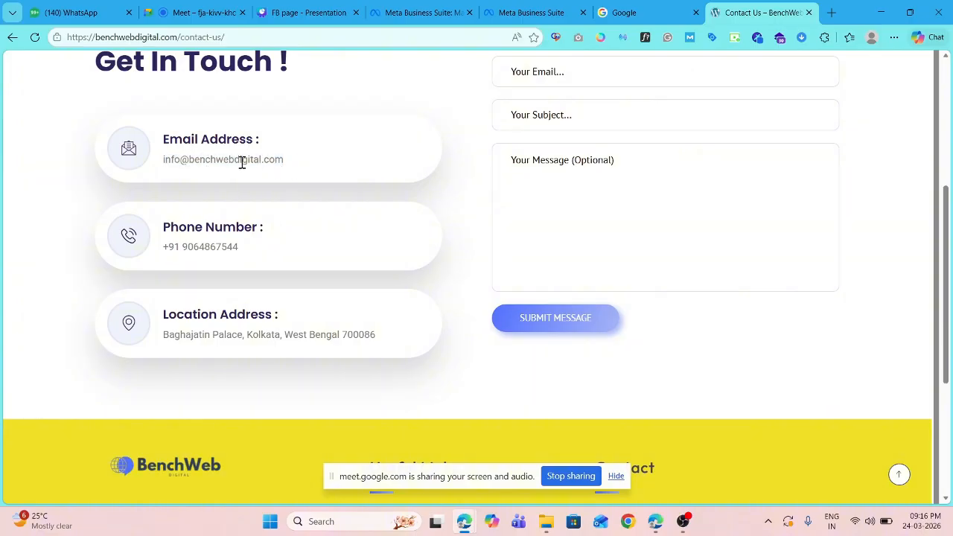
left_click_drag(164, 165, 287, 171)
left_click(283, 174)
left_click_drag(283, 155, 169, 162)
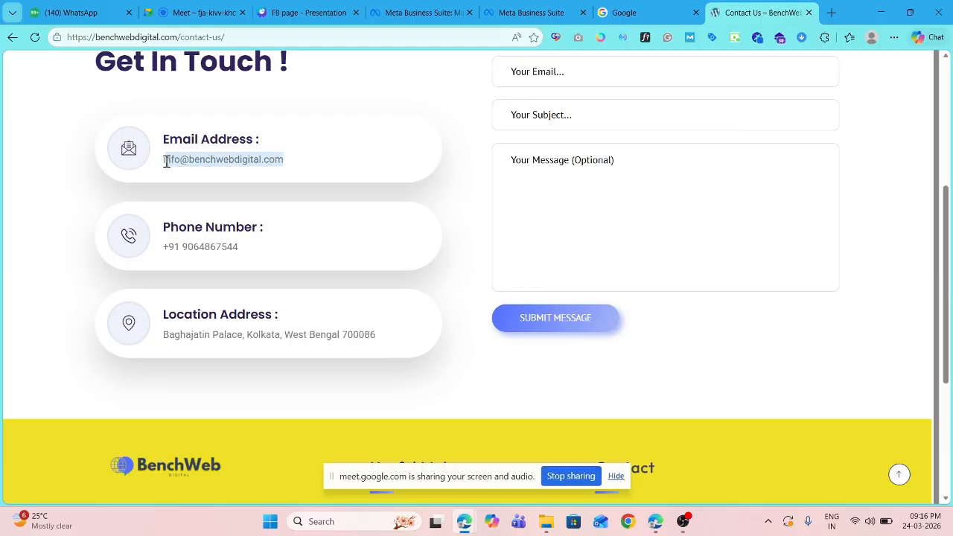
left_click(337, 176)
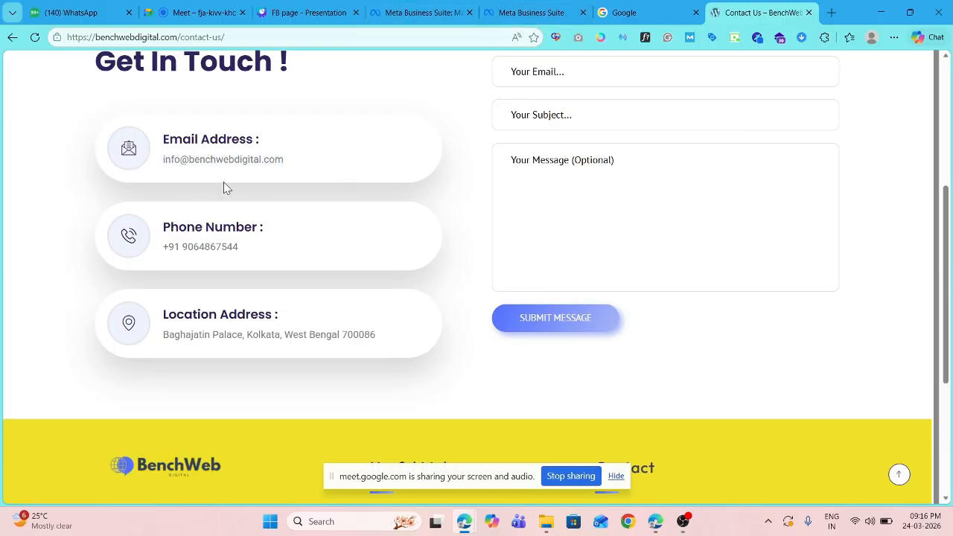
left_click_drag(283, 164, 181, 157)
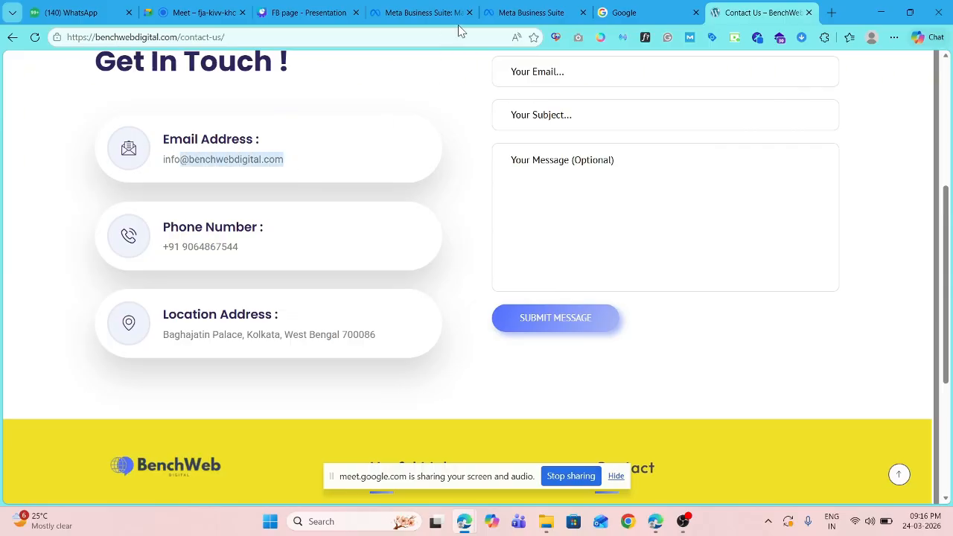
Switch back to Meta Business Suite, highlight the entered business email and close the portfolio form without creating it
left_click(525, 9)
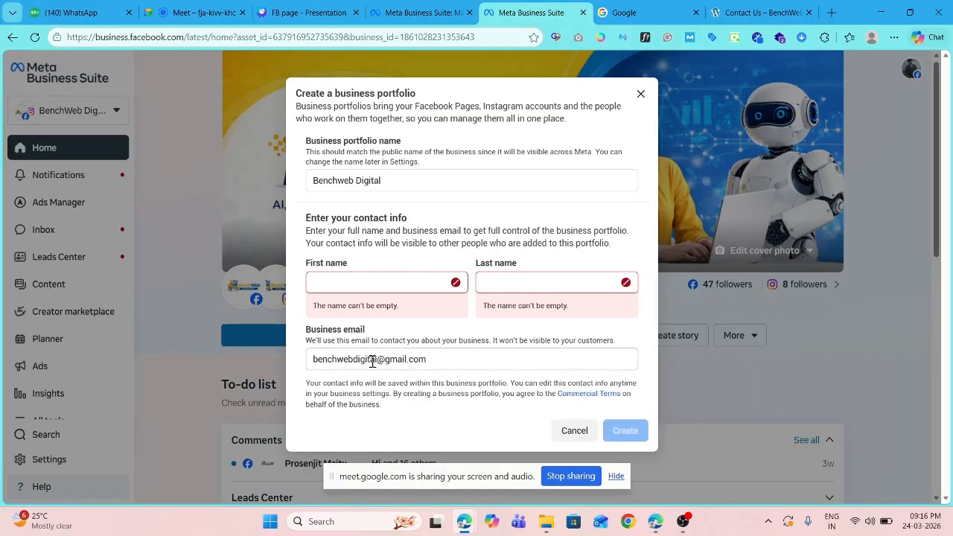
left_click_drag(439, 360, 298, 365)
left_click(338, 335)
left_click(640, 97)
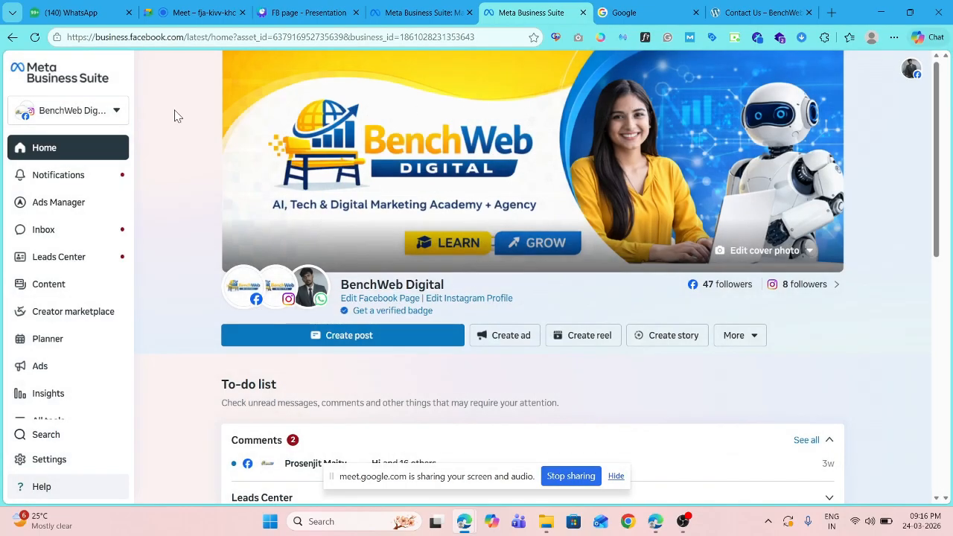
Open the business asset list and examine the assets of BenchWeb Digital, AM Consulting, Amazing Black and CERAMIC WORLD
left_click(114, 112)
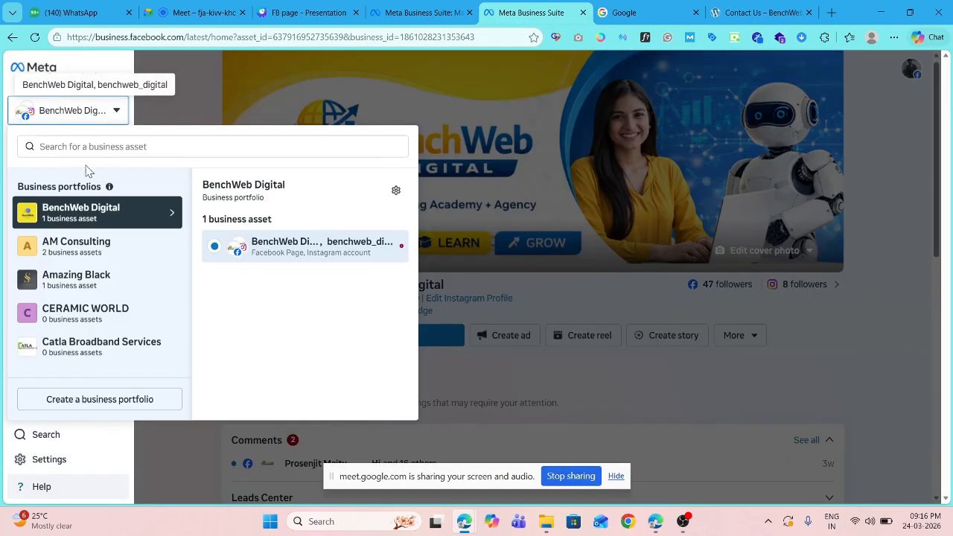
scroll(88, 273, "down", 3)
scroll(89, 272, "up", 4)
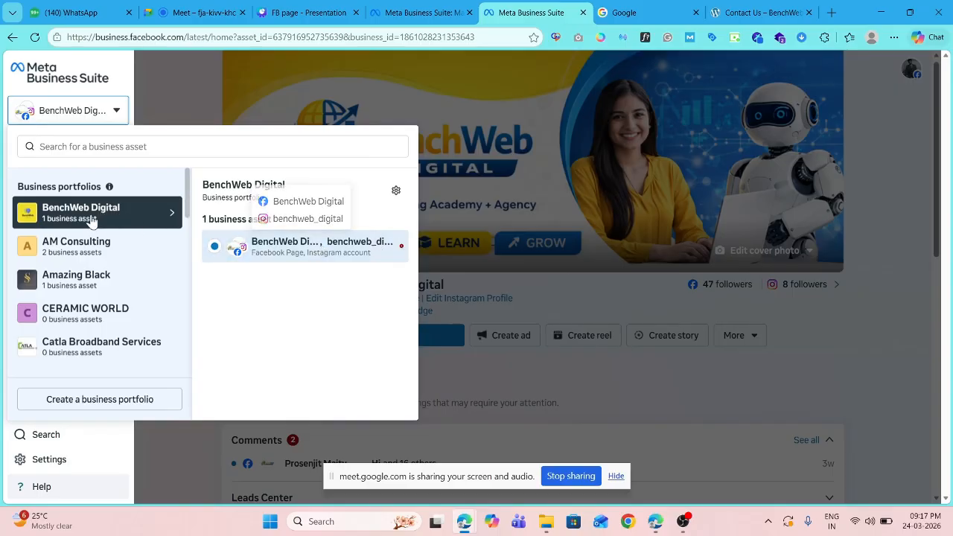
mouse_move(84, 250)
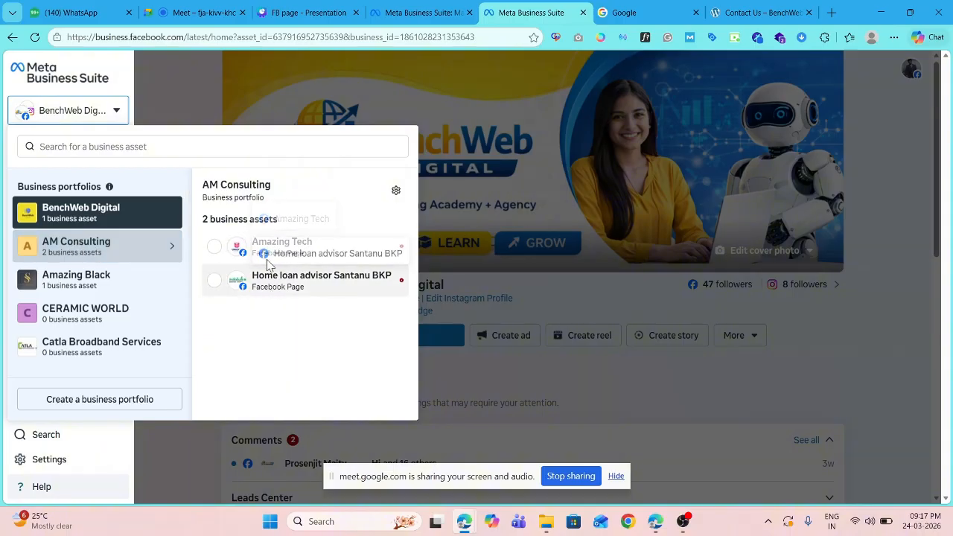
mouse_move(89, 215)
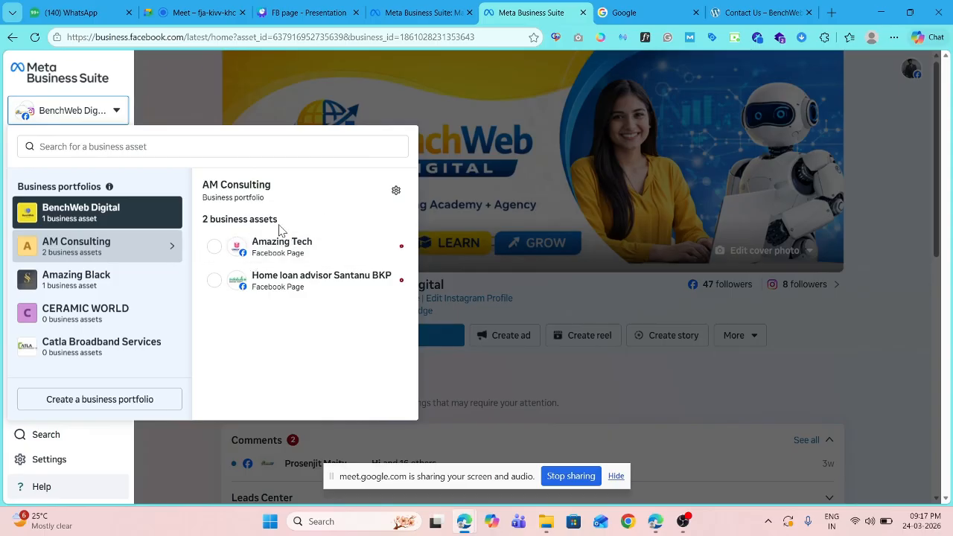
mouse_move(127, 273)
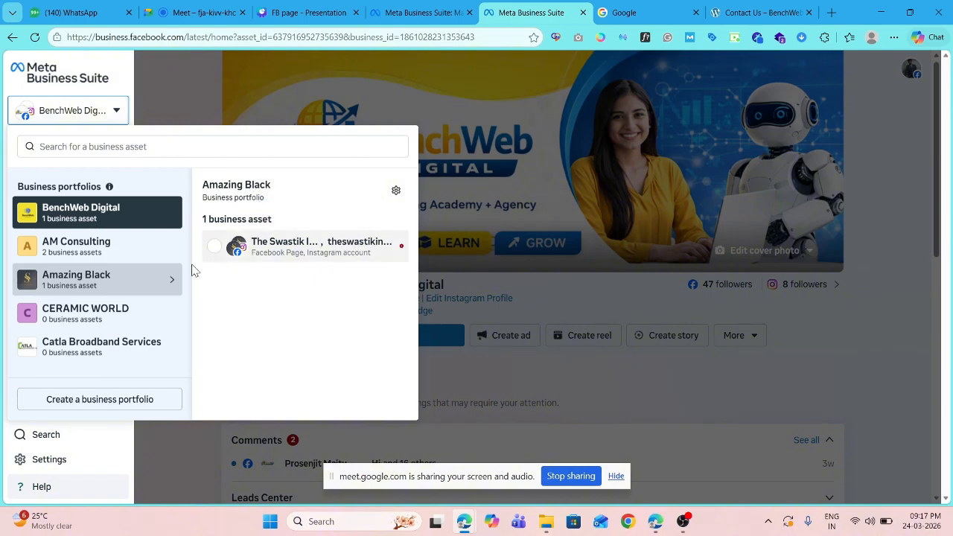
scroll(75, 305, "down", 1)
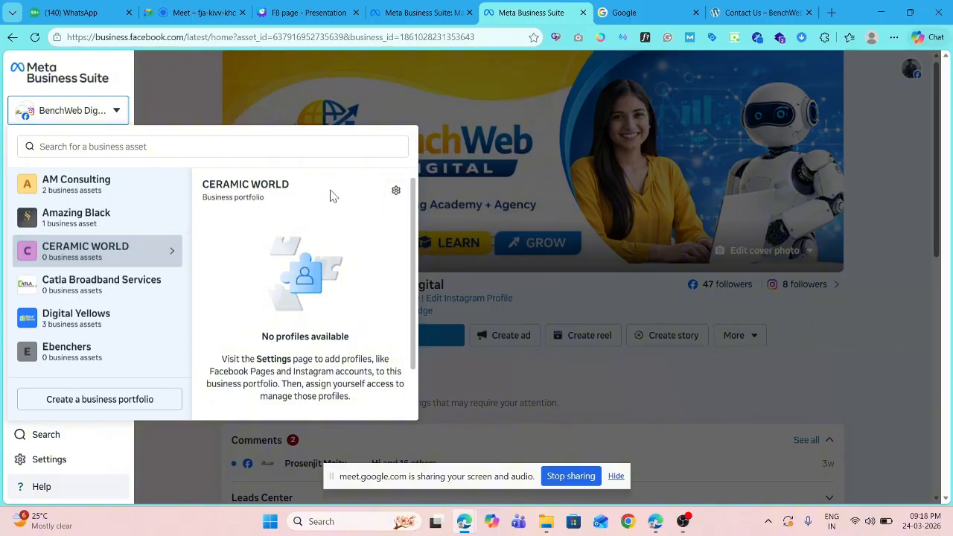
Open the CERAMIC WORLD portfolio's settings, dismiss the Instagram accounts notice and review its business info
left_click(395, 193)
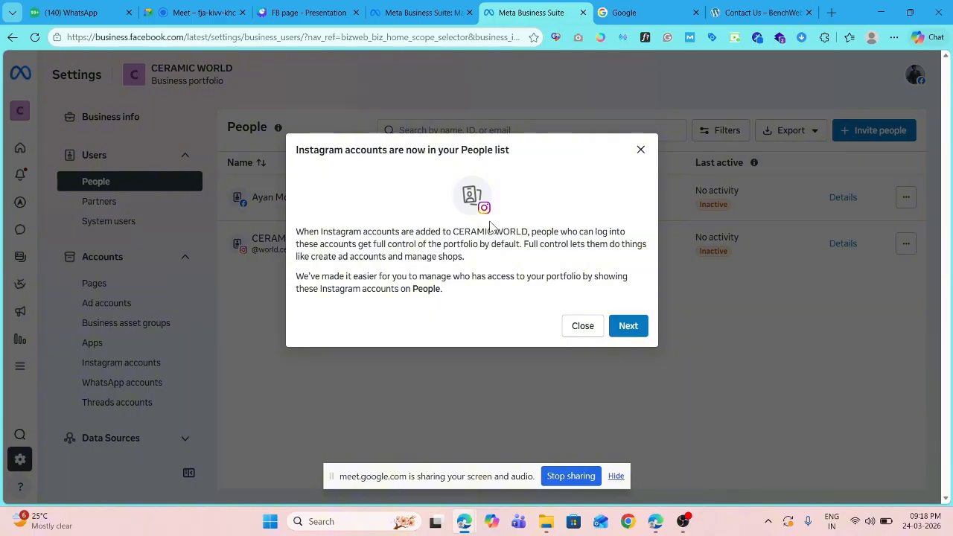
left_click(639, 152)
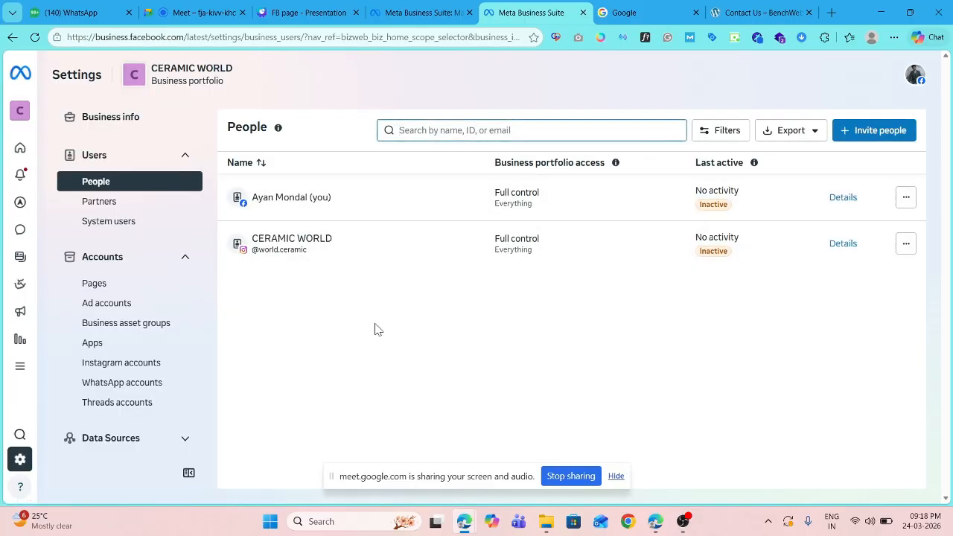
left_click(128, 120)
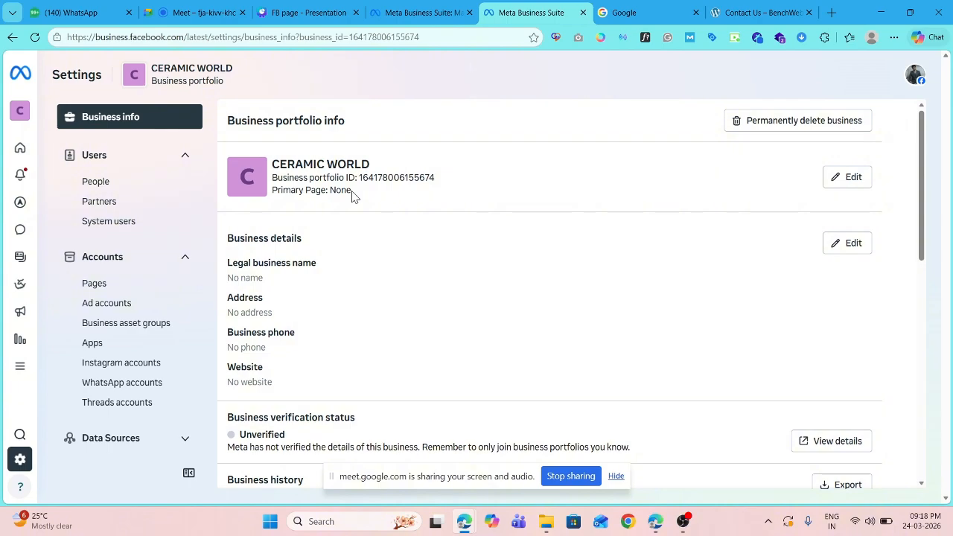
scroll(246, 265, "down", 1)
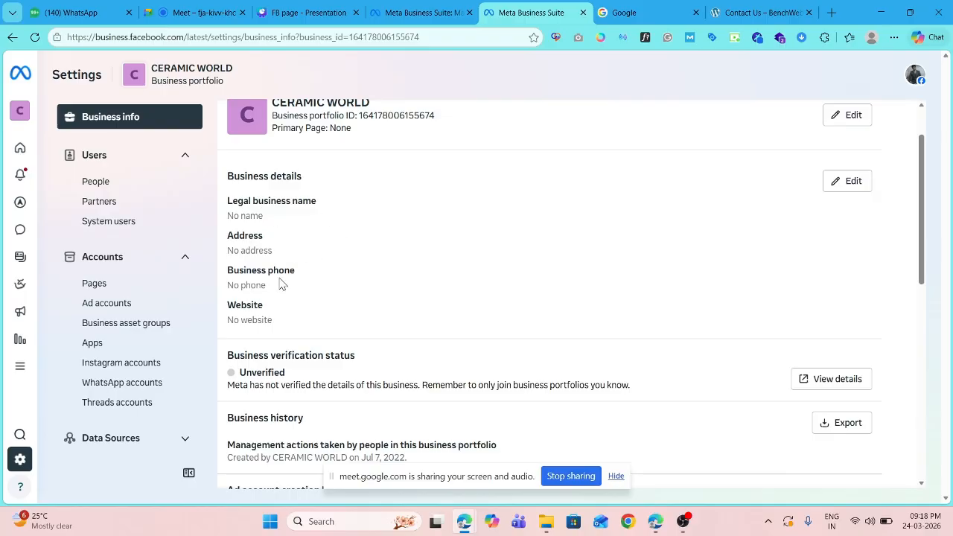
Review the rest of CERAMIC WORLD's business info, including verification status, business history, business options and My info
scroll(272, 292, "down", 2)
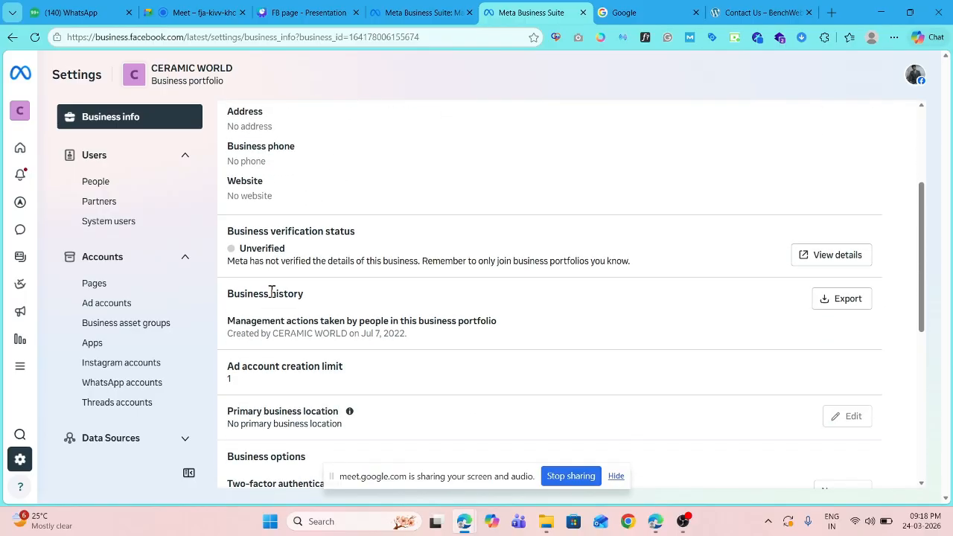
scroll(272, 291, "down", 6)
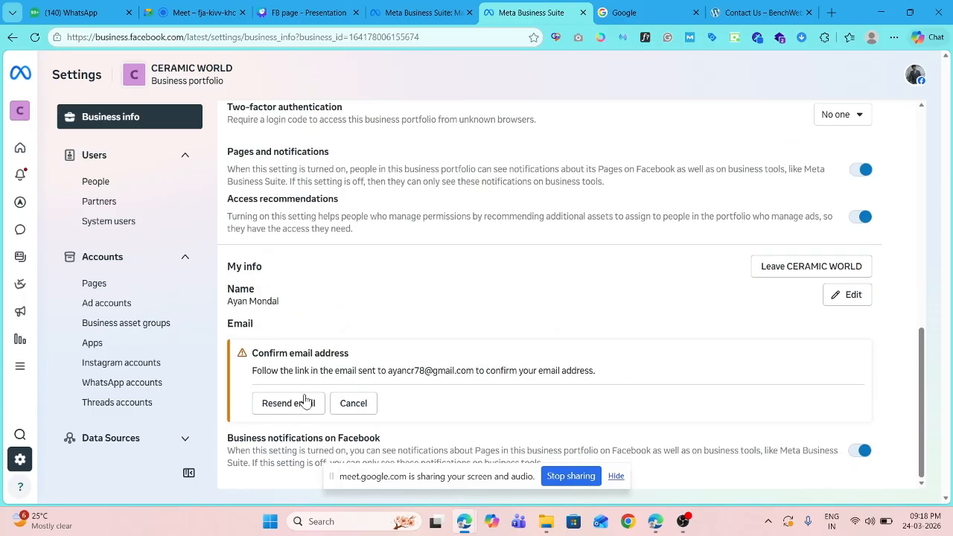
scroll(334, 333, "up", 8)
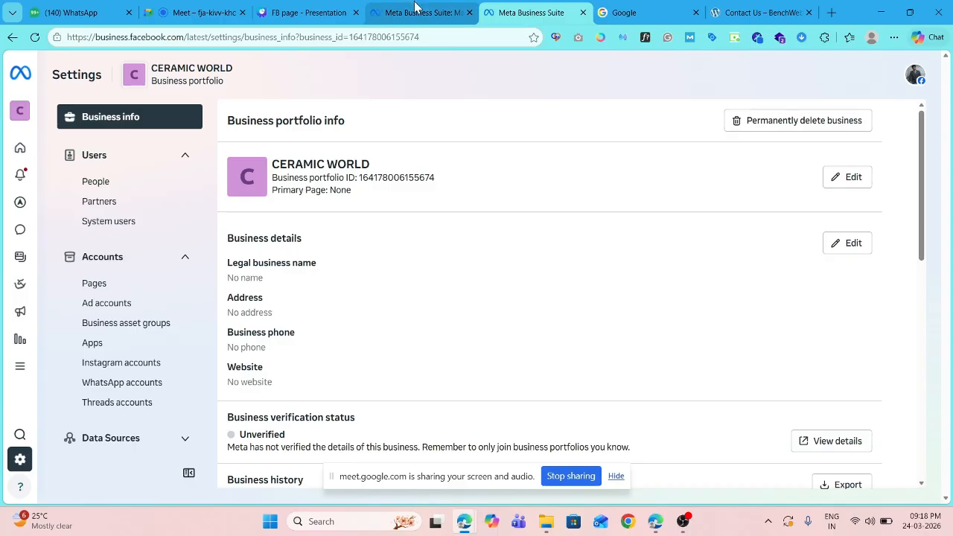
Switch to the FB page presentation in Canva and view the hand-drawn portfolio diagram on page 2
left_click(298, 12)
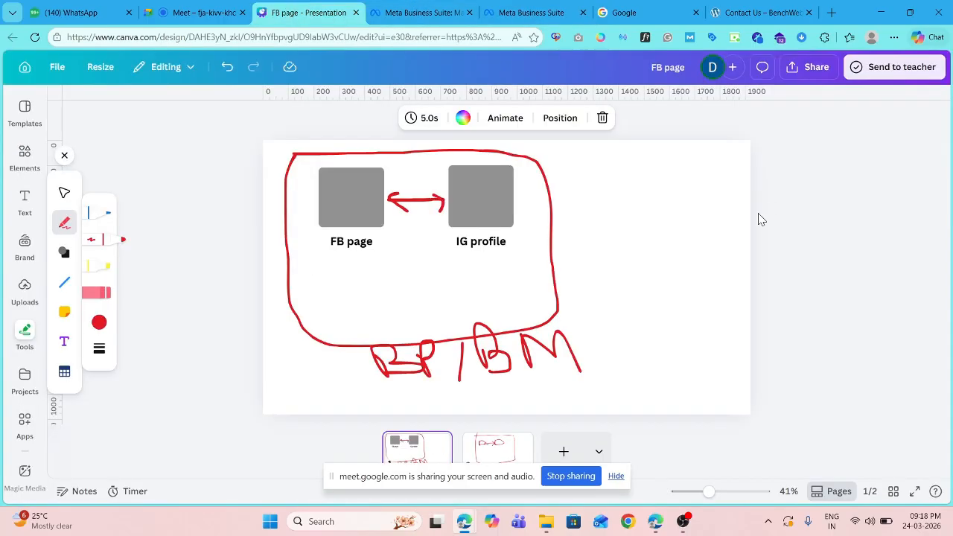
left_click(496, 445)
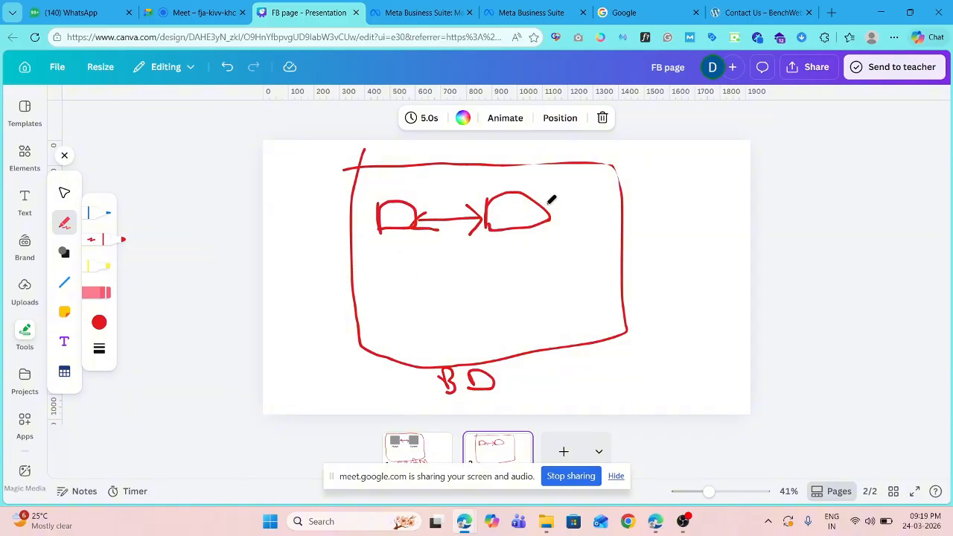
Return to Meta Business Suite, open CERAMIC WORLD's Pages settings and display the options for adding a Page
left_click(531, 12)
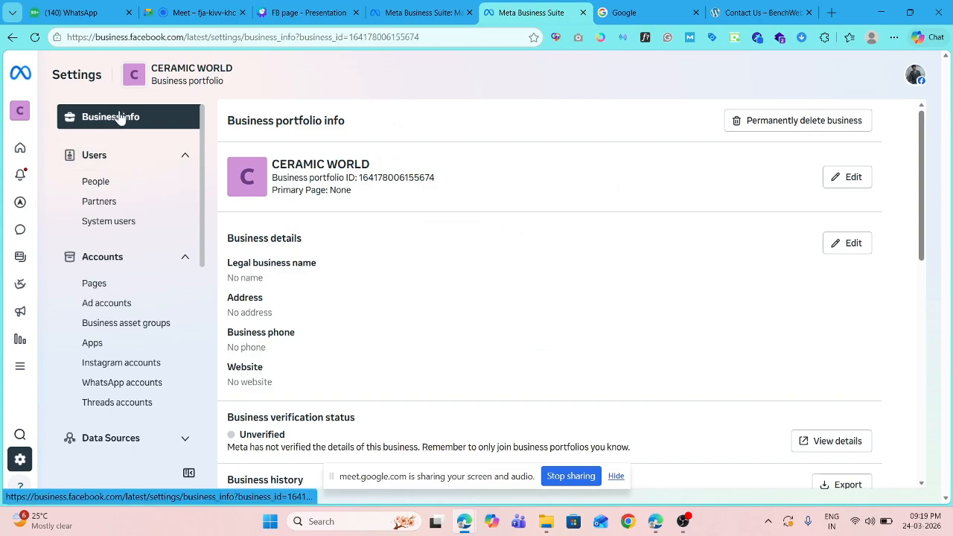
left_click(94, 284)
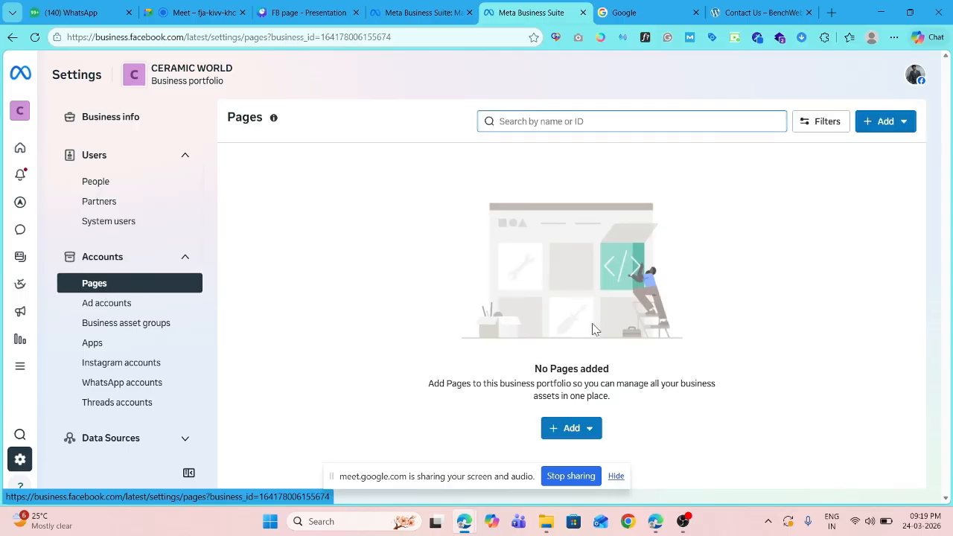
left_click(587, 436)
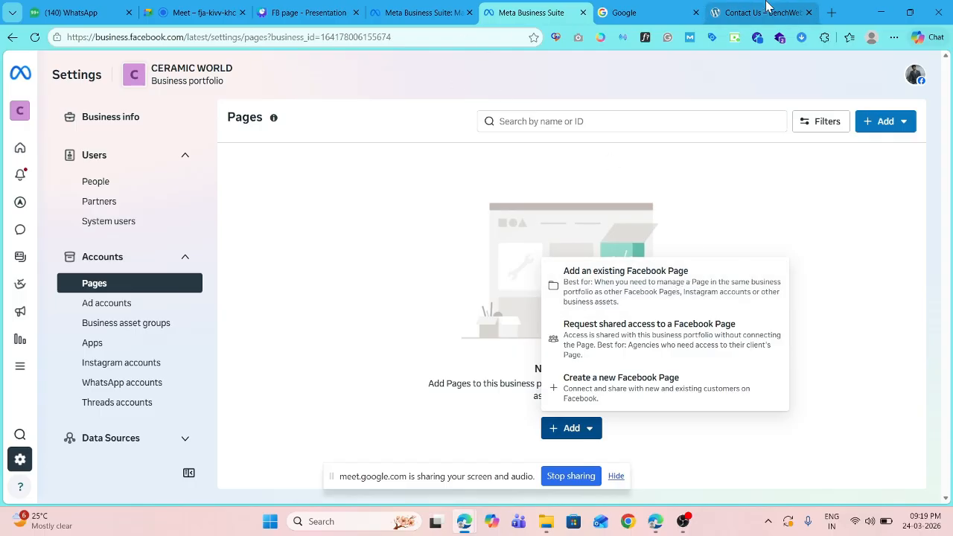
Open facebook.com in a new browser tab and go to its Pages section
left_click(831, 13)
type("fa")
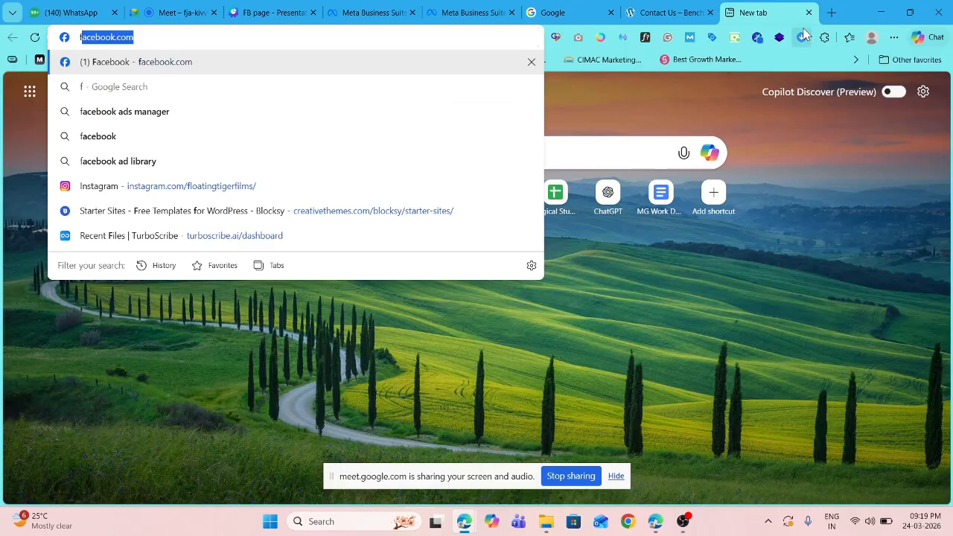
left_click(106, 69)
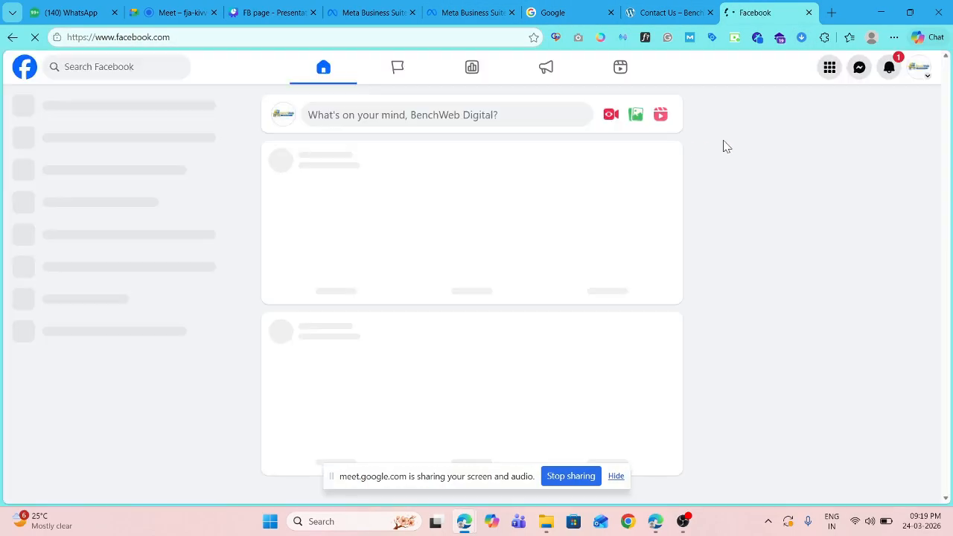
left_click(928, 76)
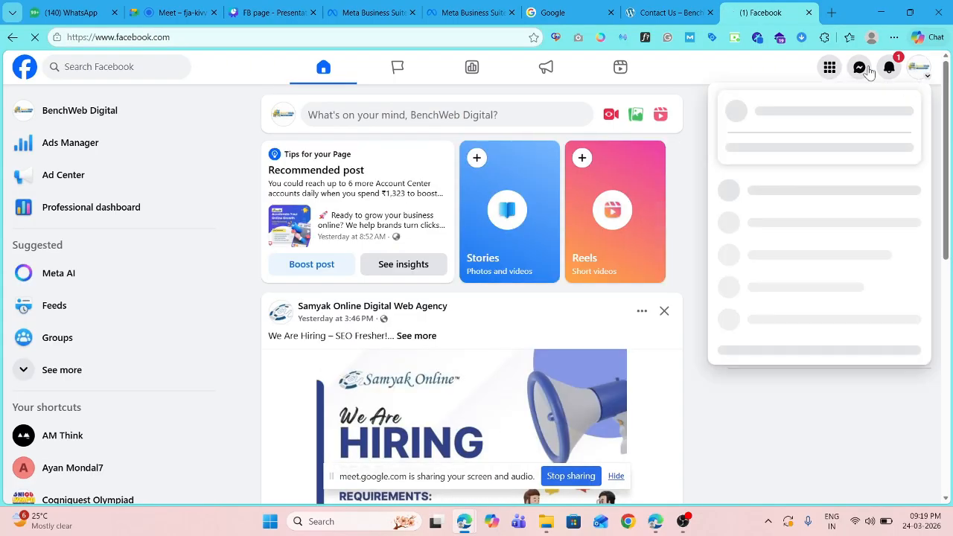
left_click(830, 69)
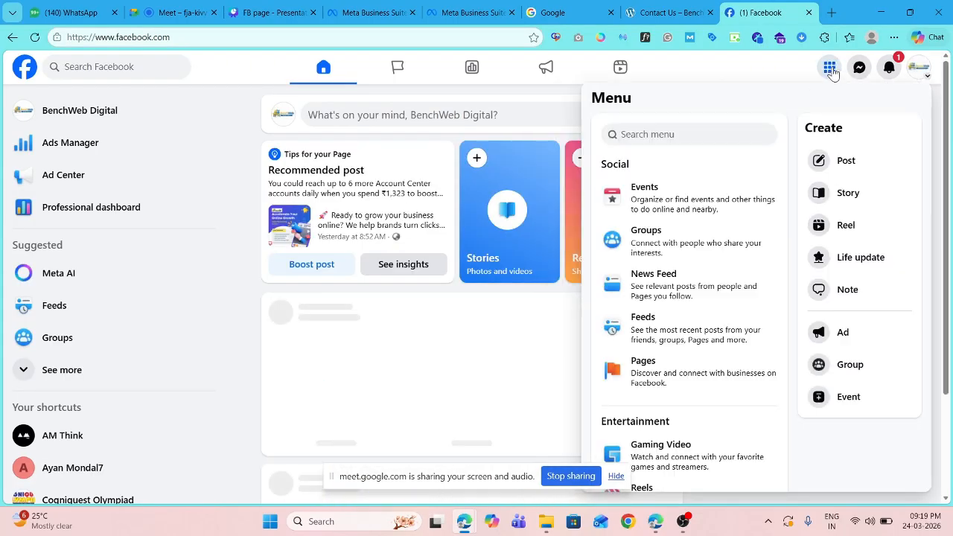
left_click(638, 378)
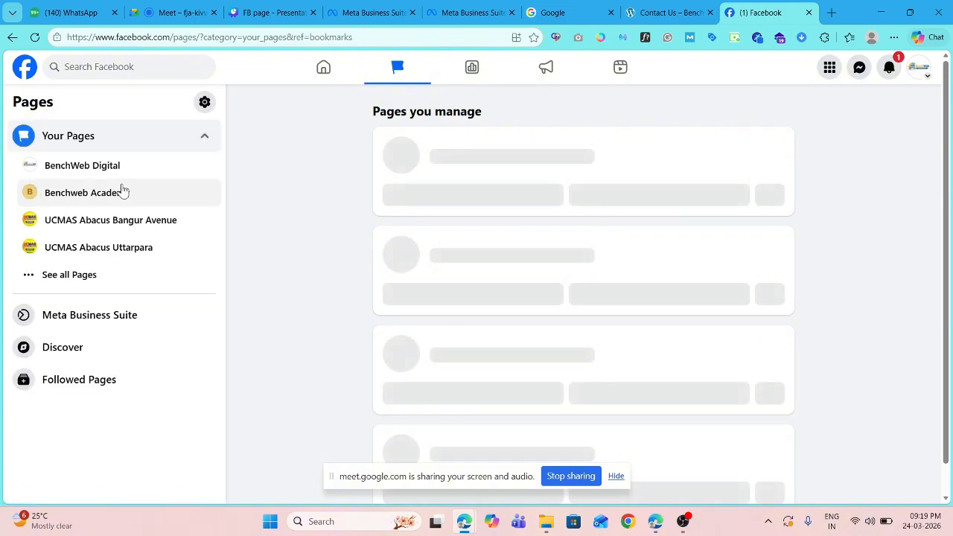
Expand the full list of Your Pages and examine the managed Pages from beginning to end
left_click(59, 275)
scroll(94, 281, "down", 2)
scroll(97, 286, "down", 10)
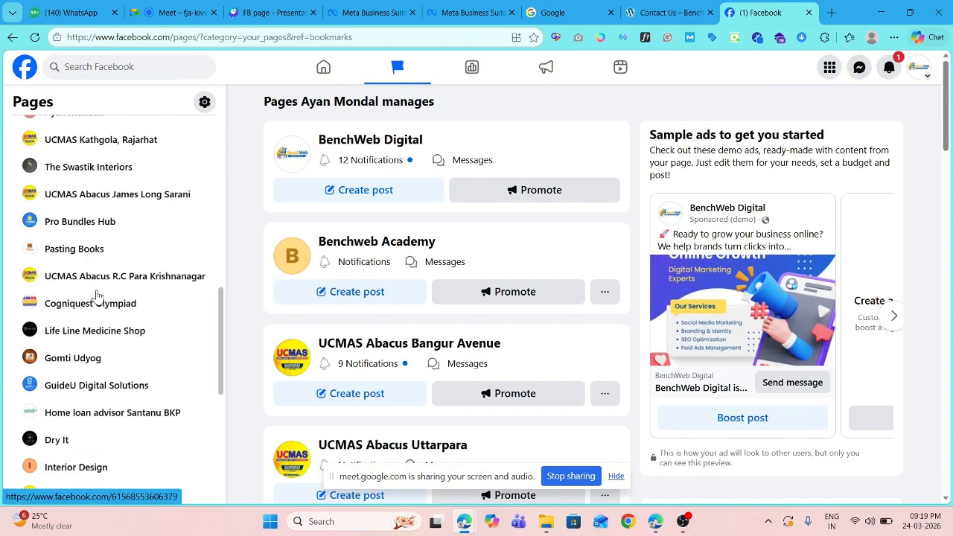
scroll(101, 290, "up", 10)
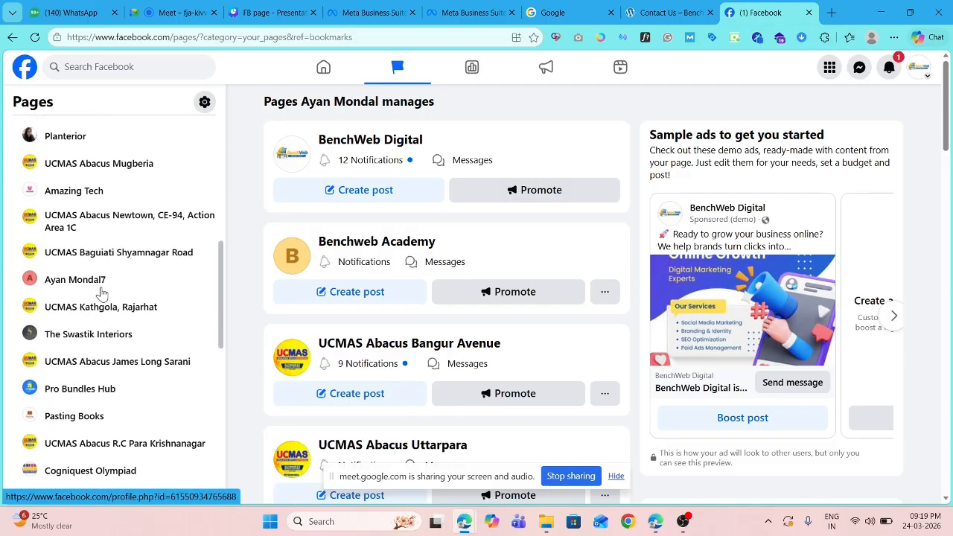
scroll(101, 268, "down", 9)
scroll(97, 264, "down", 8)
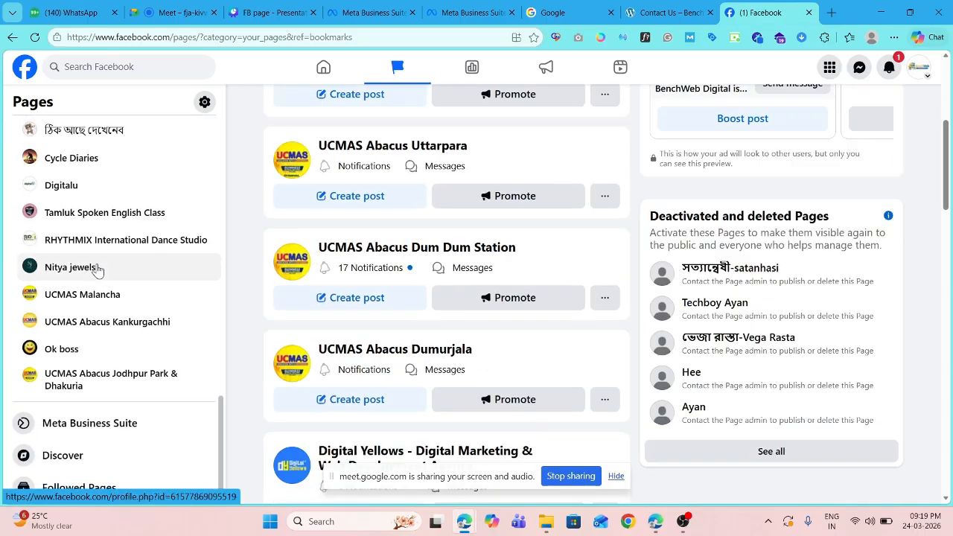
scroll(90, 315, "up", 3)
scroll(823, 207, "up", 8)
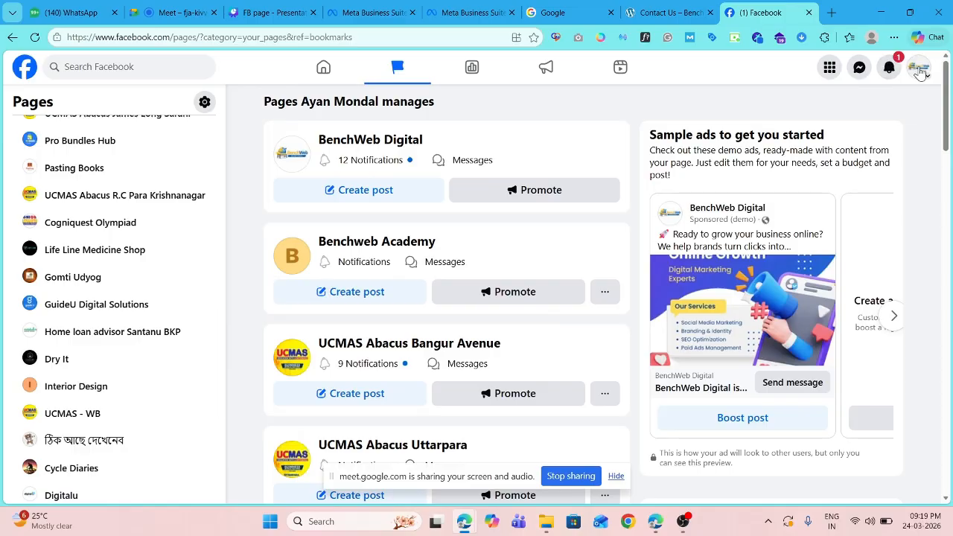
Switch Facebook from the BenchWeb Digital Page to the personal profile and look through the Pages it manages
left_click(919, 68)
left_click(772, 154)
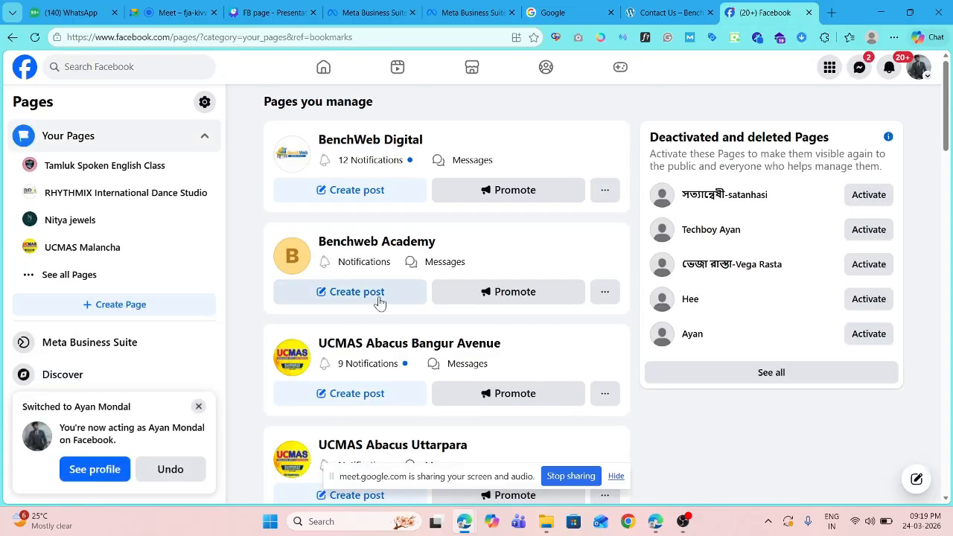
scroll(417, 290, "down", 12)
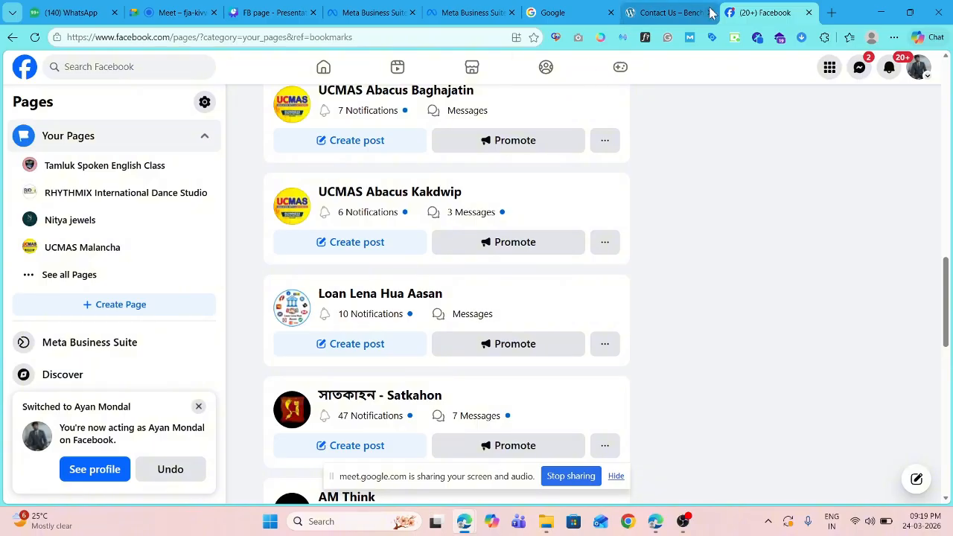
Switch back to CERAMIC WORLD's Pages settings in Meta Business Suite and start adding an existing Facebook Page
left_click(465, 13)
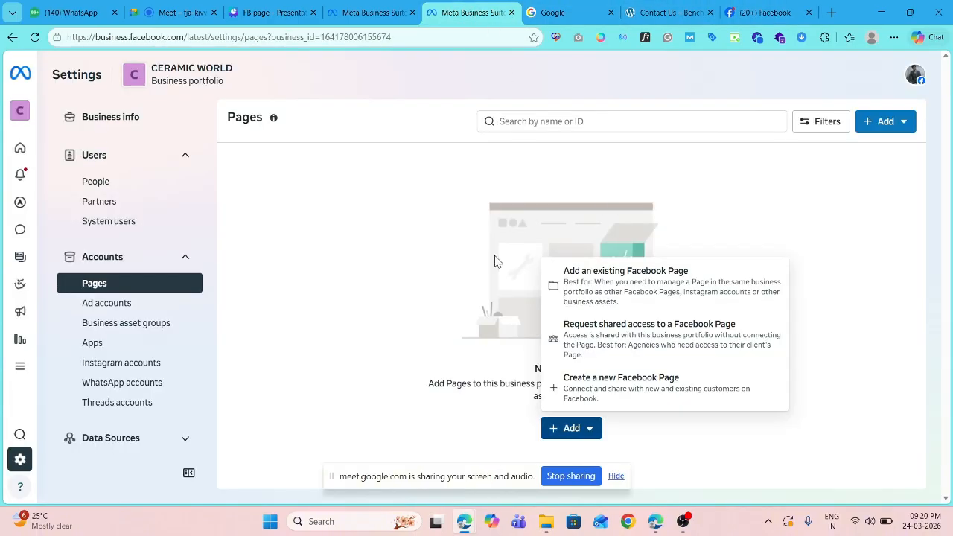
left_click(460, 271)
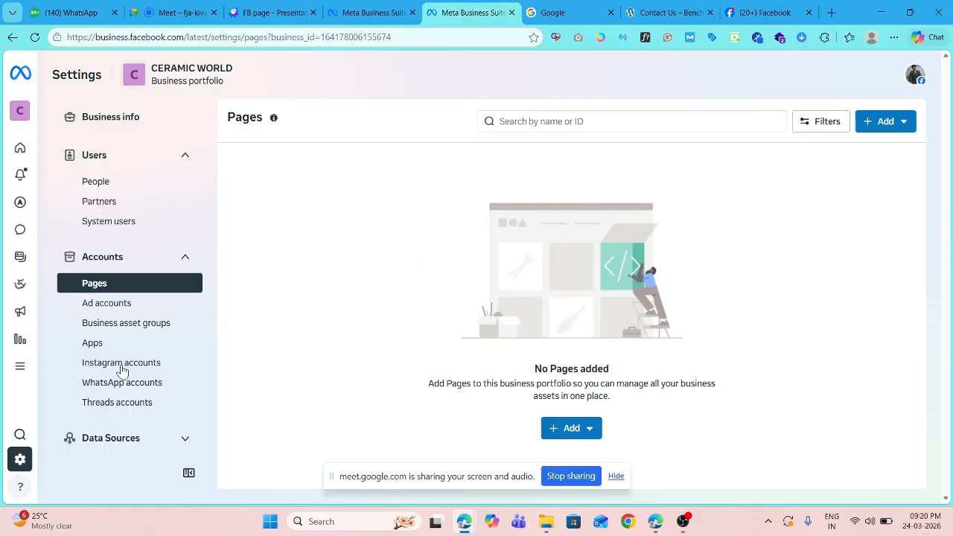
left_click(579, 434)
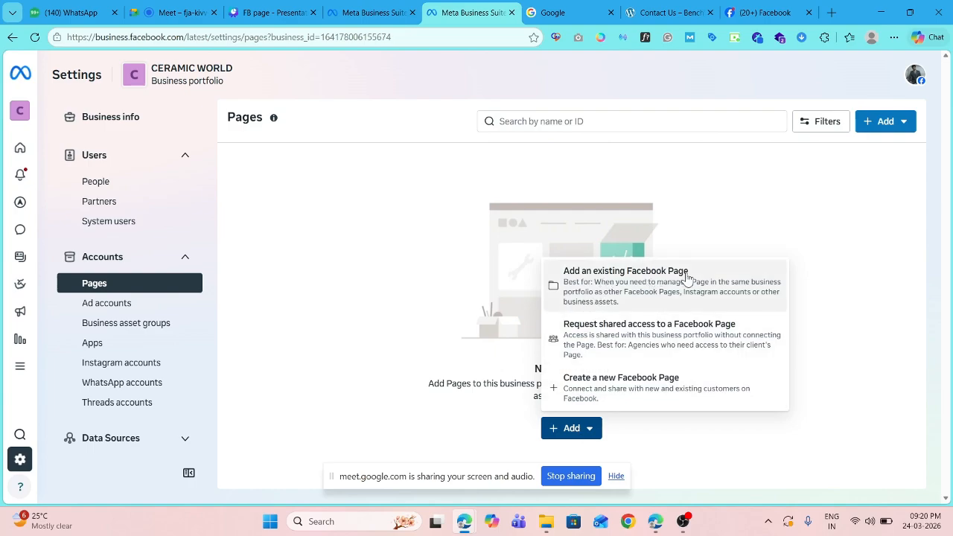
left_click(655, 281)
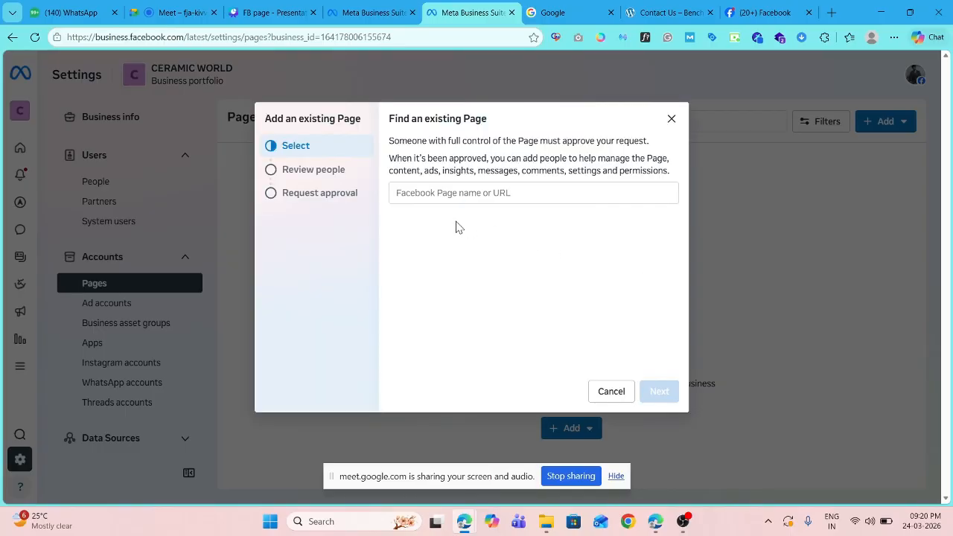
Search for "swa", choose the Page The Swastik Interiors and continue to the review of people with Page access
left_click(436, 194)
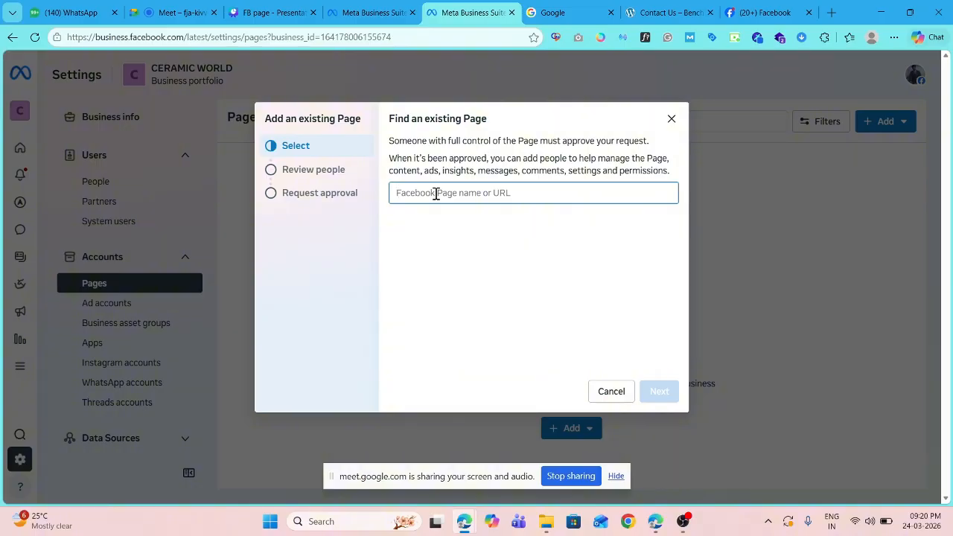
type("swa")
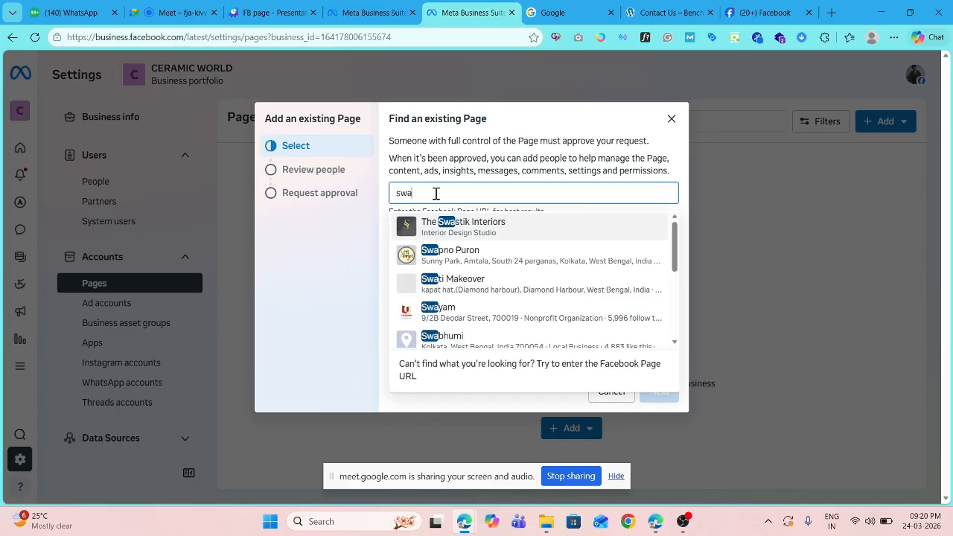
left_click(491, 228)
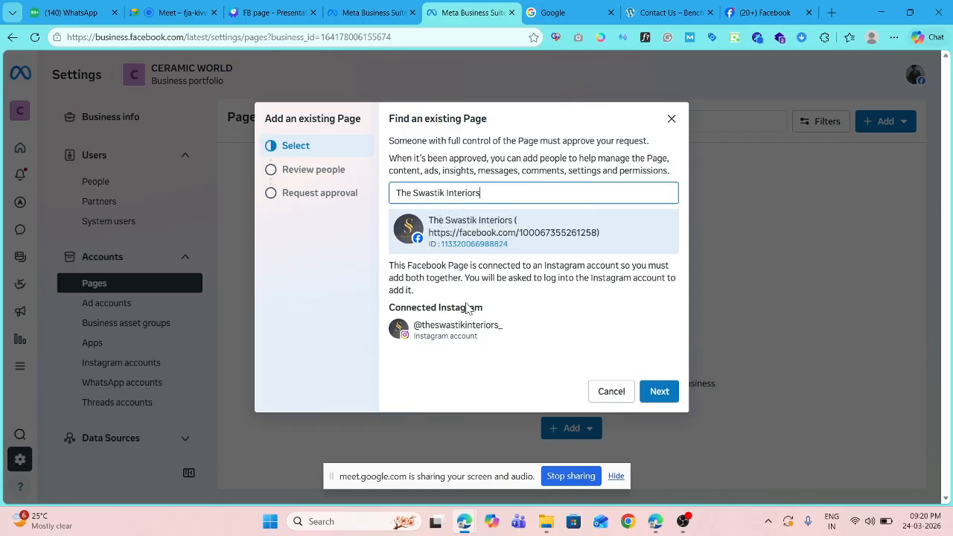
left_click(659, 397)
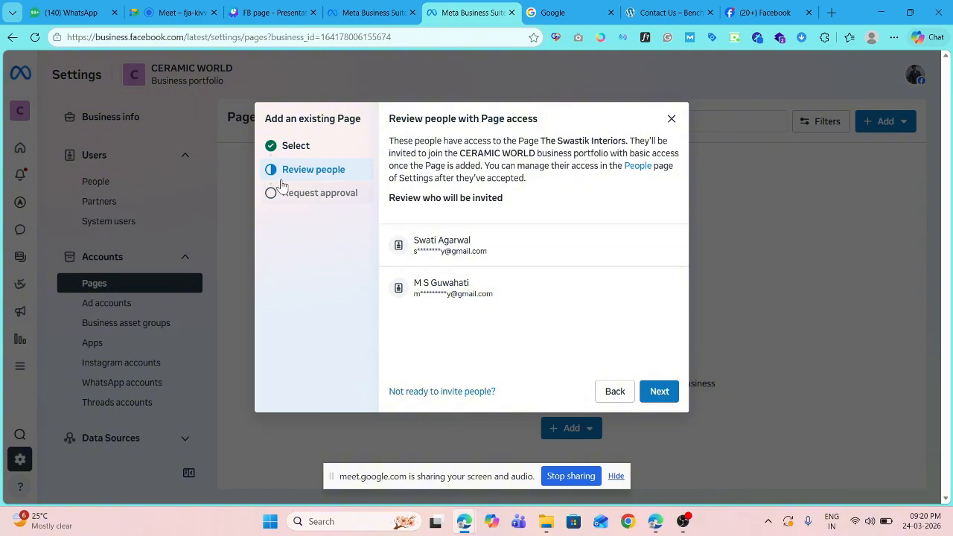
Check the option for not being ready to invite people, dismiss it and close the form without adding the Page
left_click(447, 393)
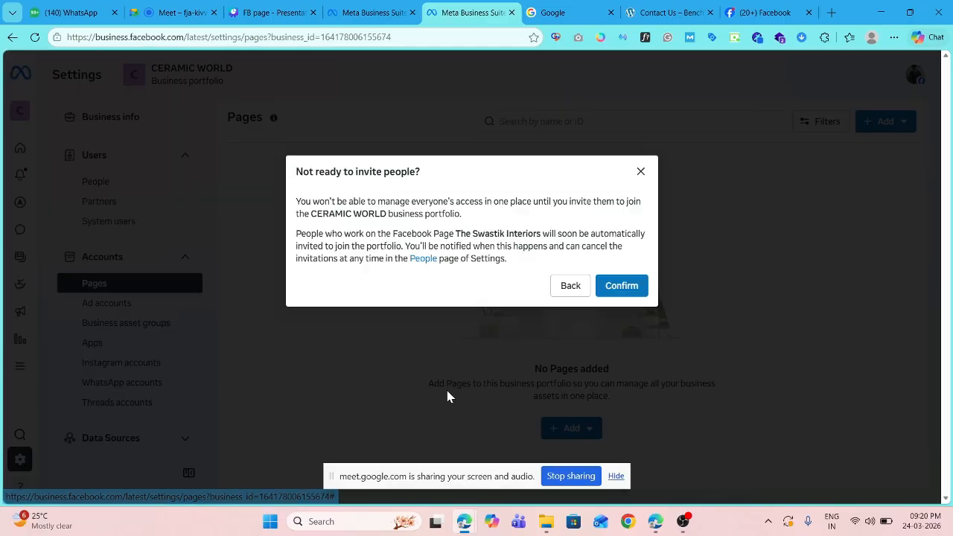
left_click(639, 173)
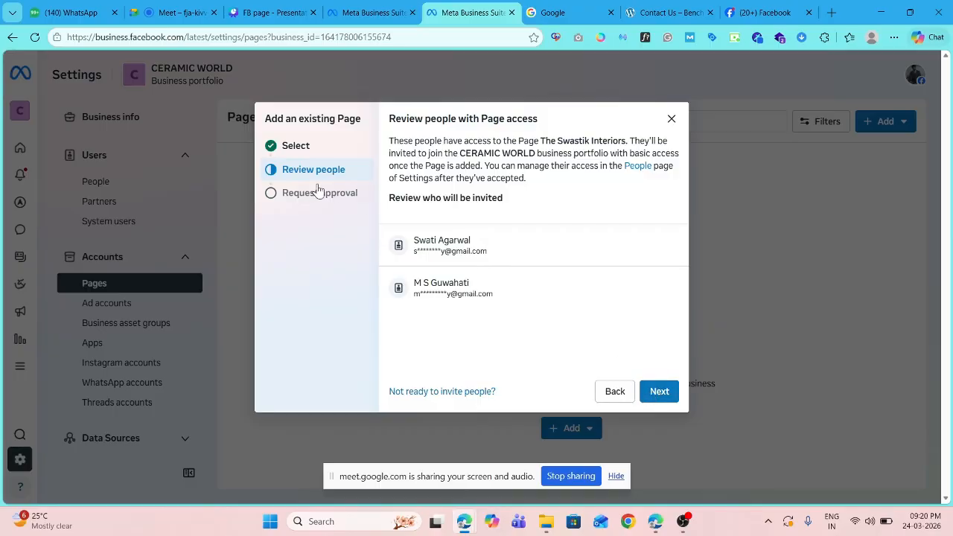
left_click(671, 119)
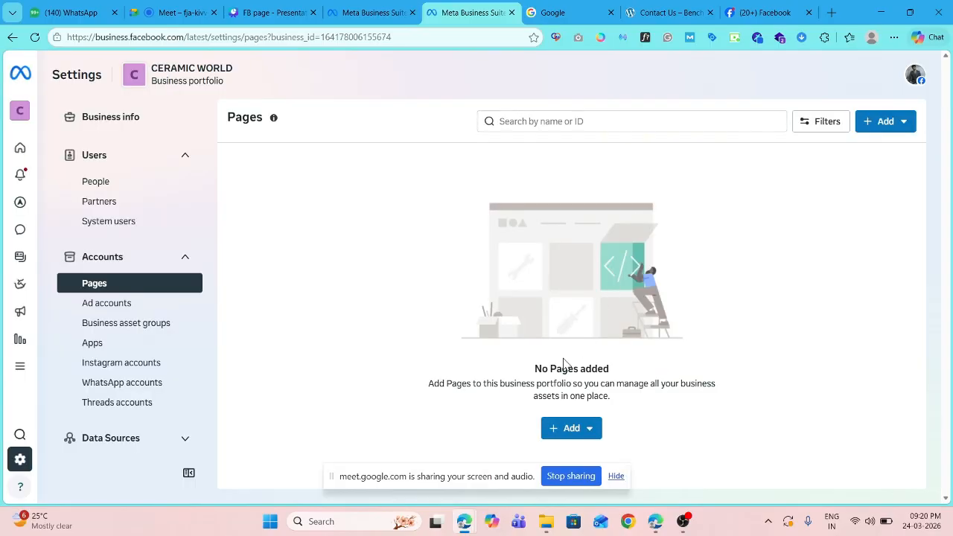
Start adding an existing Facebook Page, search for "ama", choose Amazing Tech and continue to the review of people with Page access
left_click(571, 428)
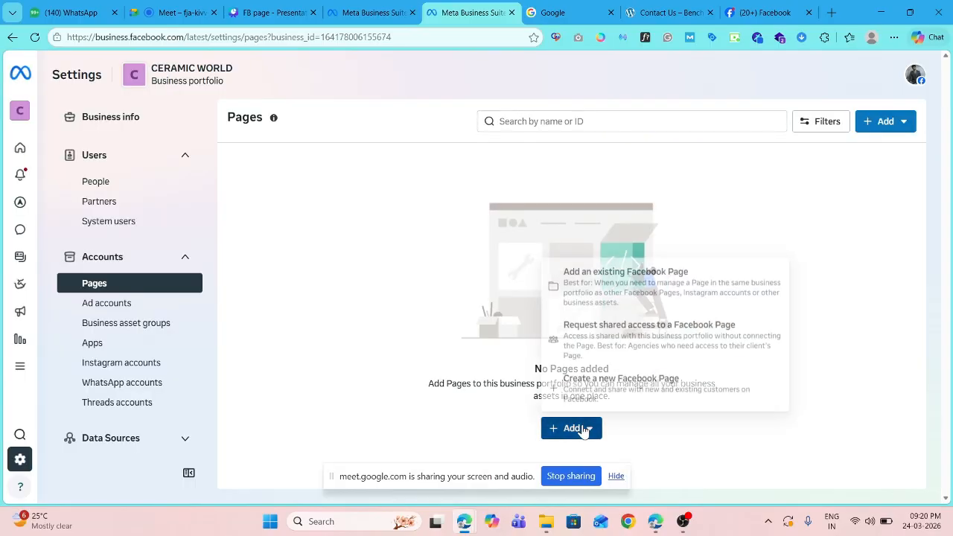
left_click(610, 277)
left_click(443, 193)
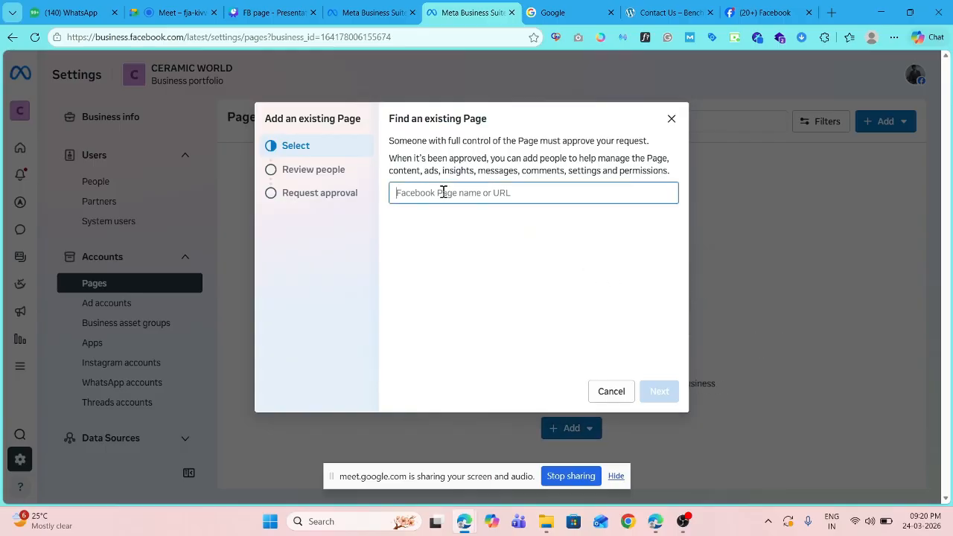
type("ama")
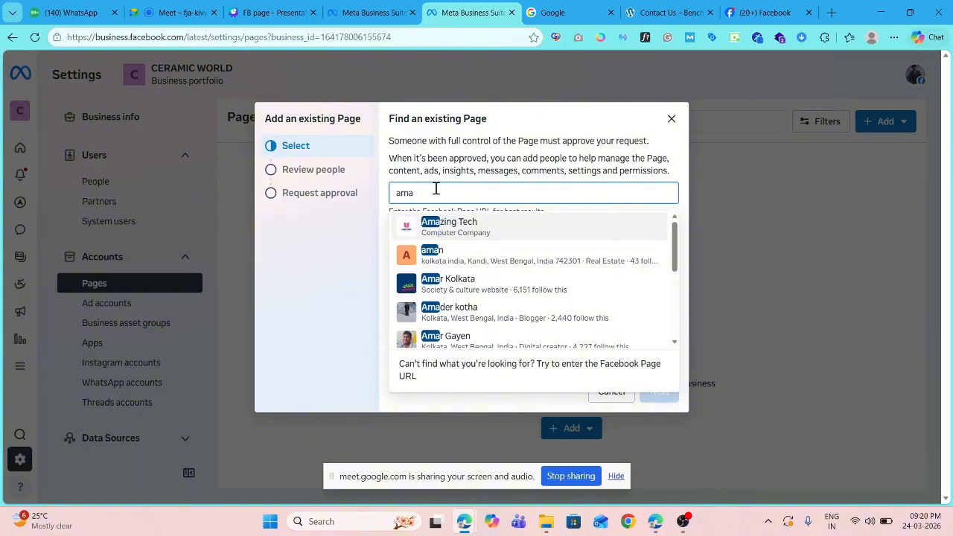
left_click(456, 227)
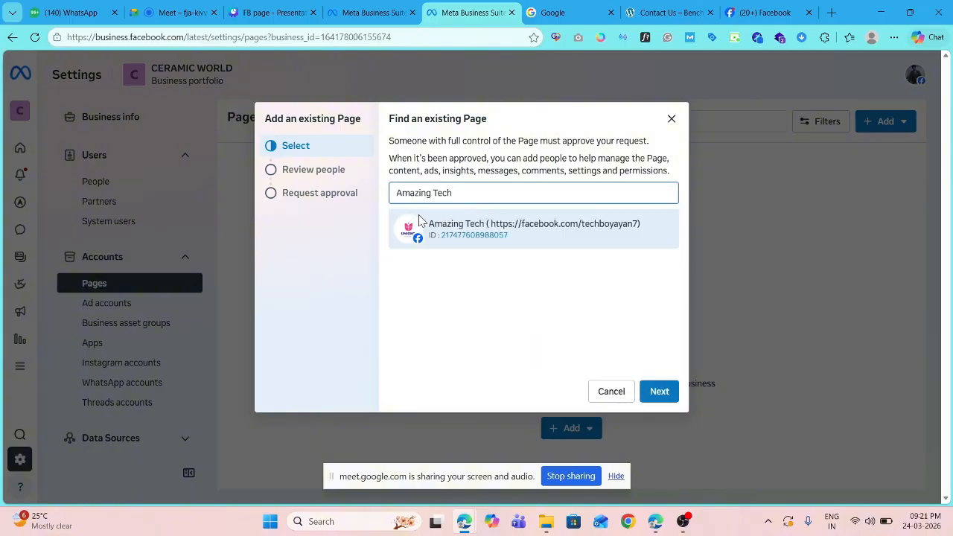
left_click(665, 397)
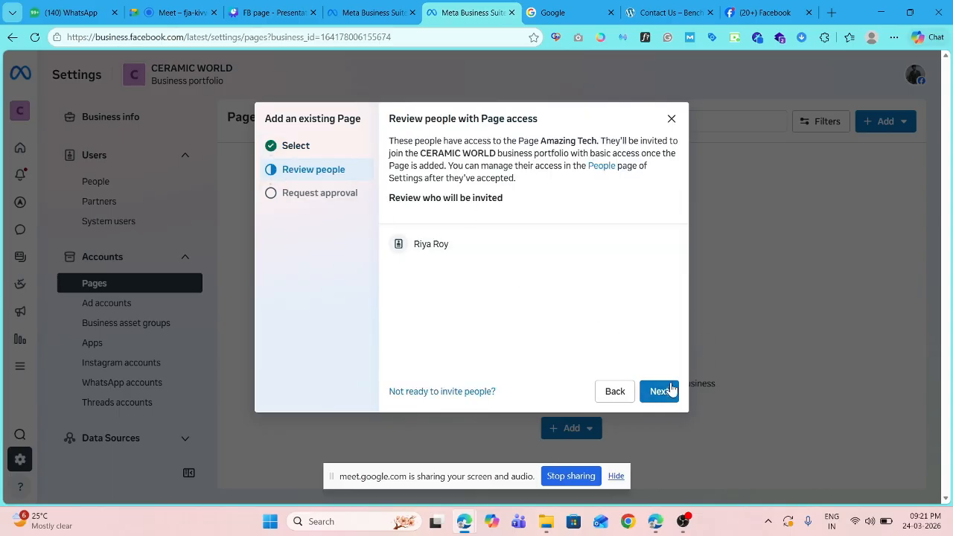
Accept the Page terms, add Amazing Tech to the CERAMIC WORLD portfolio and finish the request
left_click(665, 398)
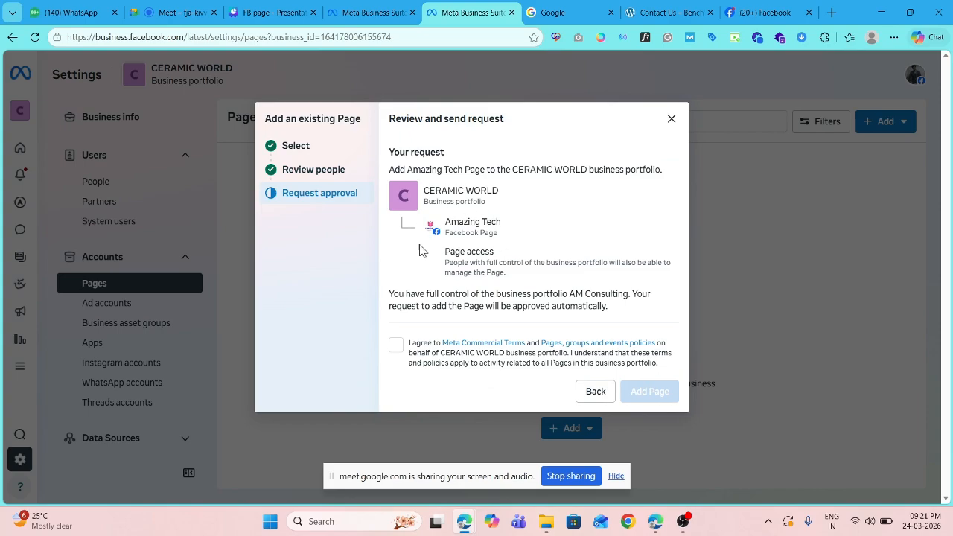
left_click(396, 350)
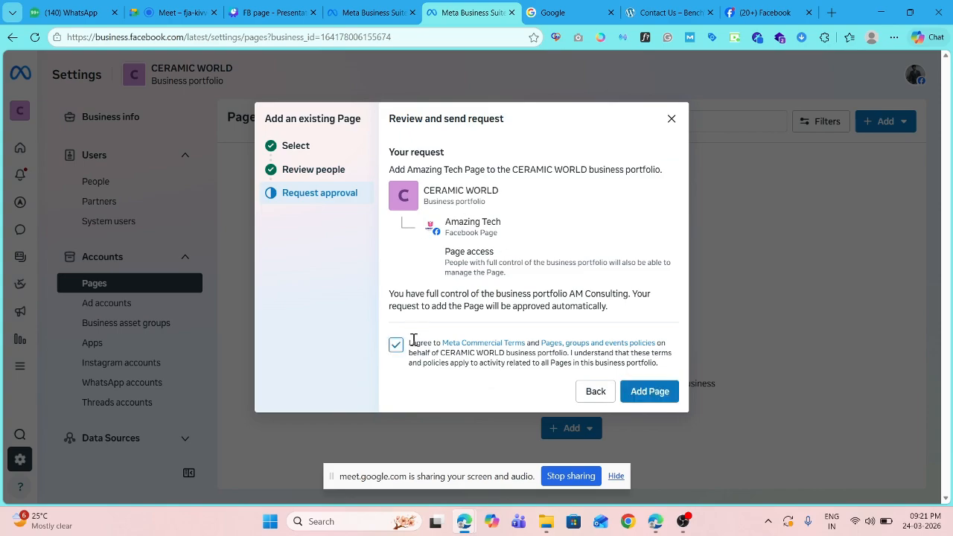
left_click(654, 391)
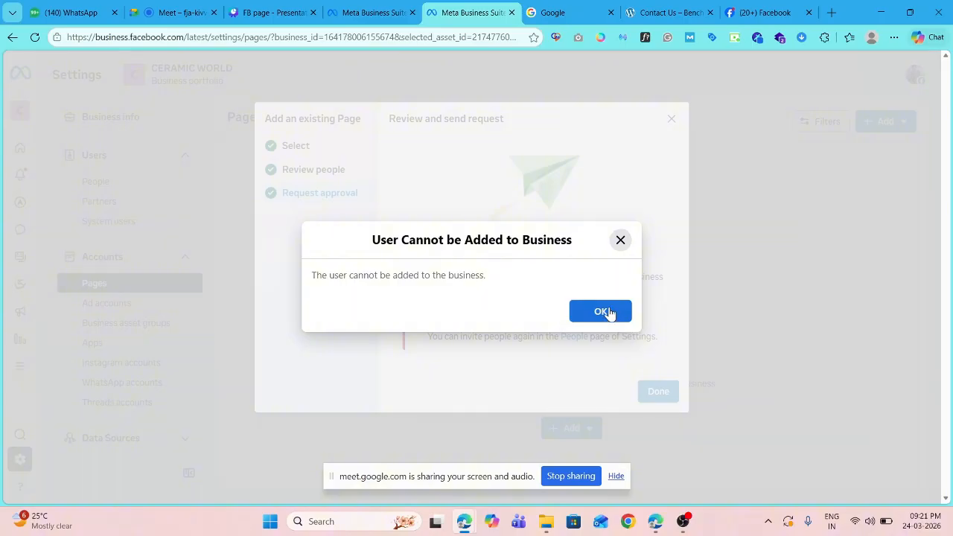
left_click(607, 313)
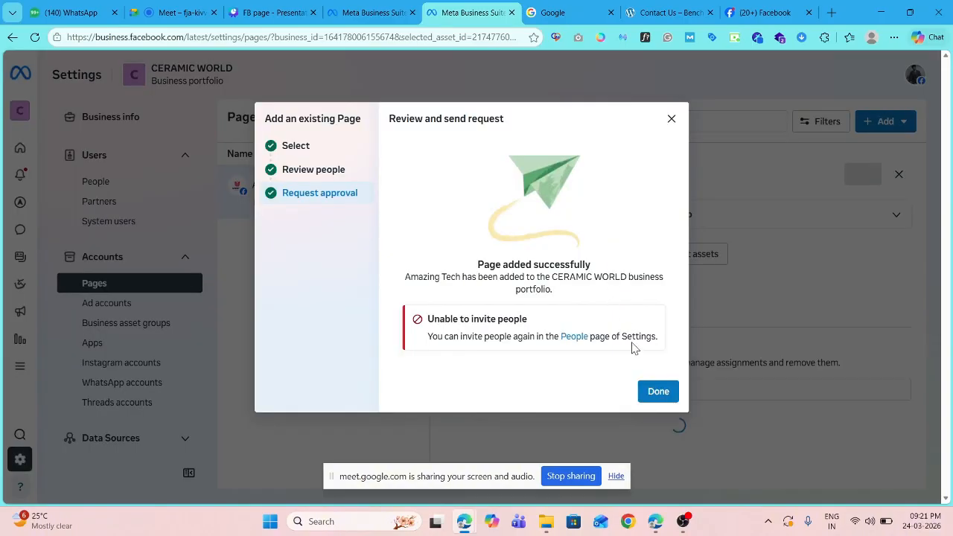
left_click(671, 394)
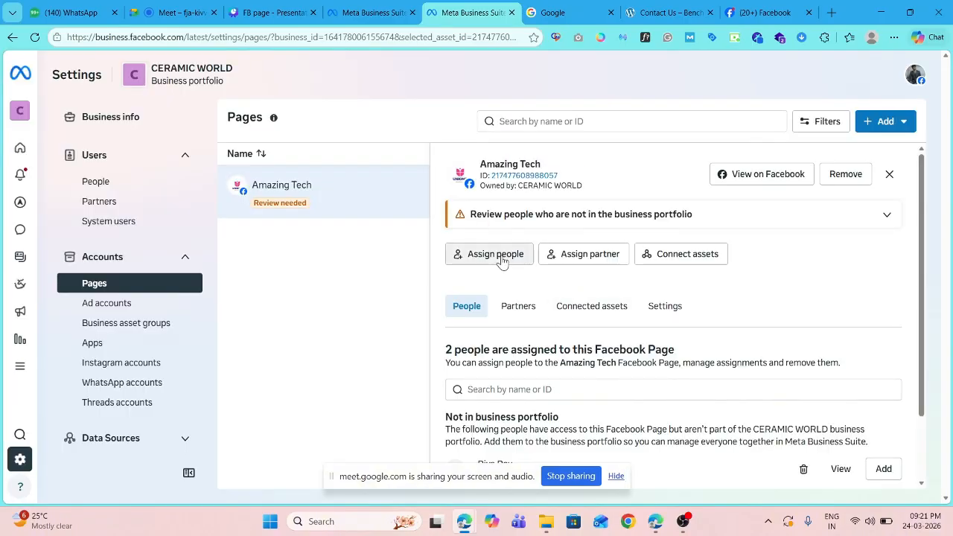
Examine the details of the Amazing Tech Page, its assignment options and the people who have access
scroll(604, 270, "down", 2)
scroll(604, 273, "up", 2)
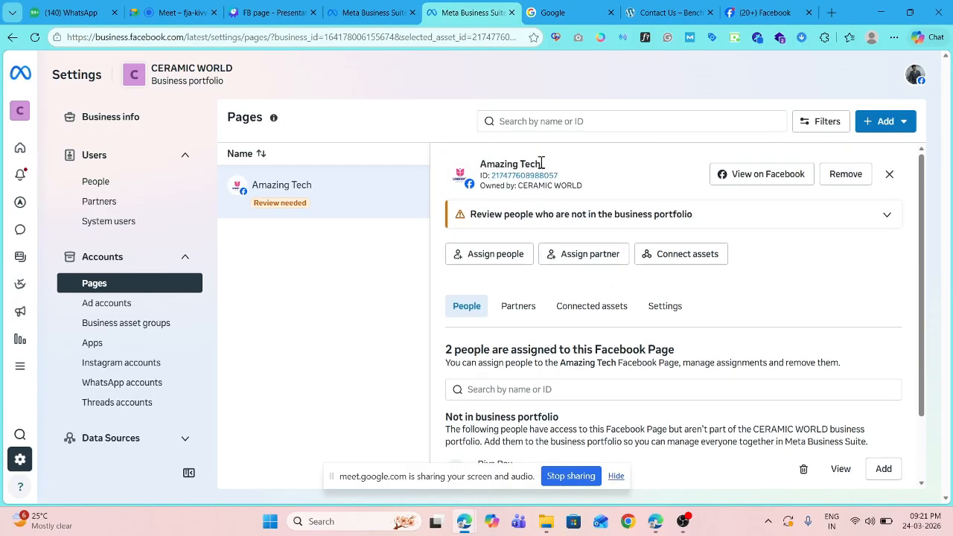
left_click_drag(541, 163, 483, 163)
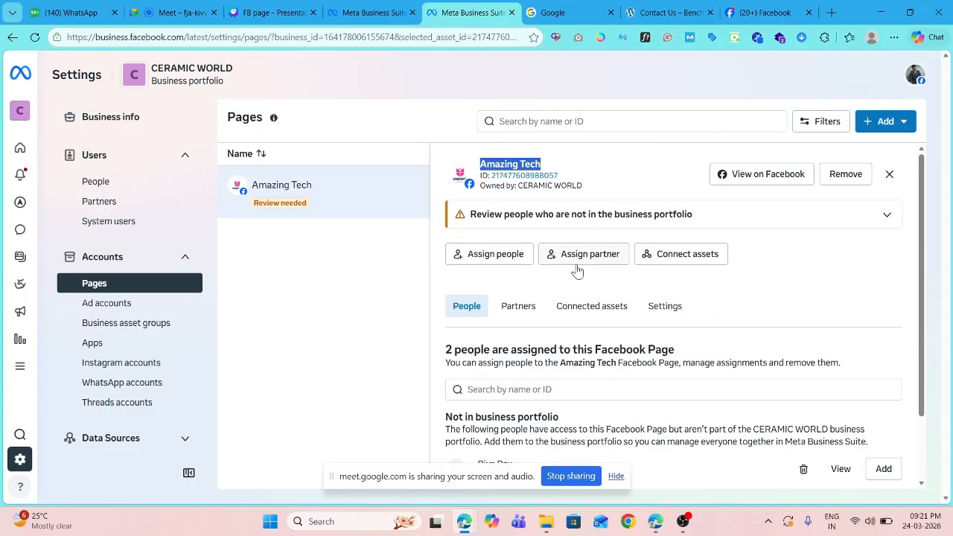
scroll(577, 271, "down", 1)
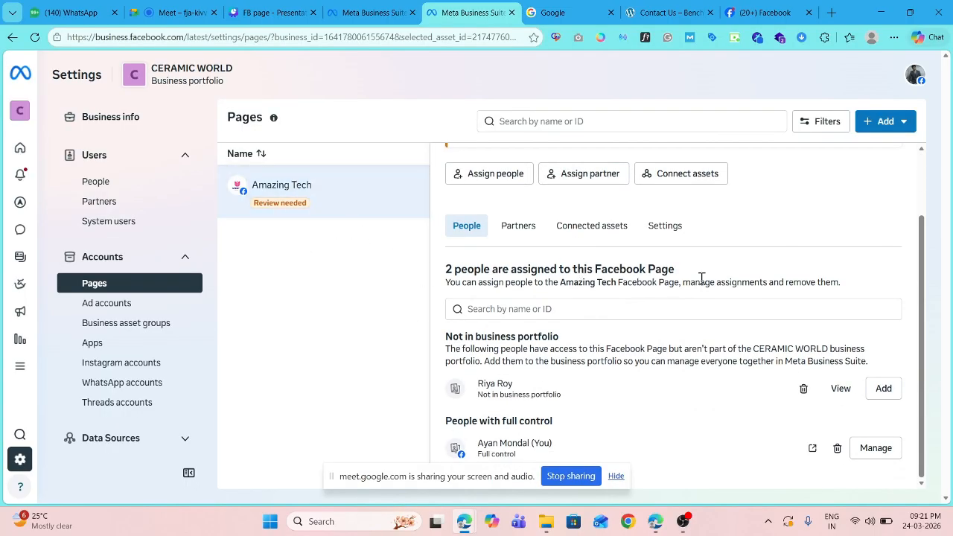
scroll(704, 283, "up", 1)
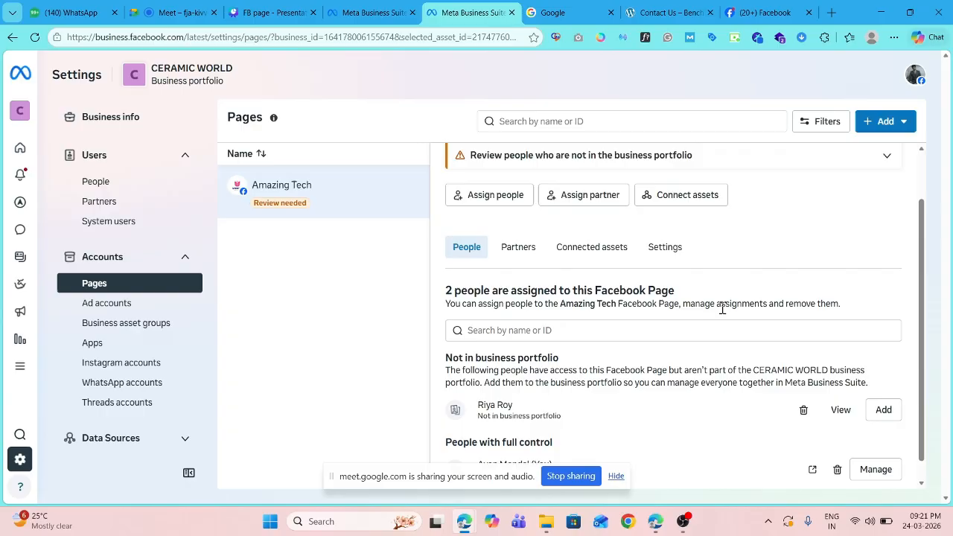
Start adding another existing Page, search for "digi" and choose Digital Yellows - Digital Marketing & Web Development Agency
left_click(884, 121)
left_click(744, 165)
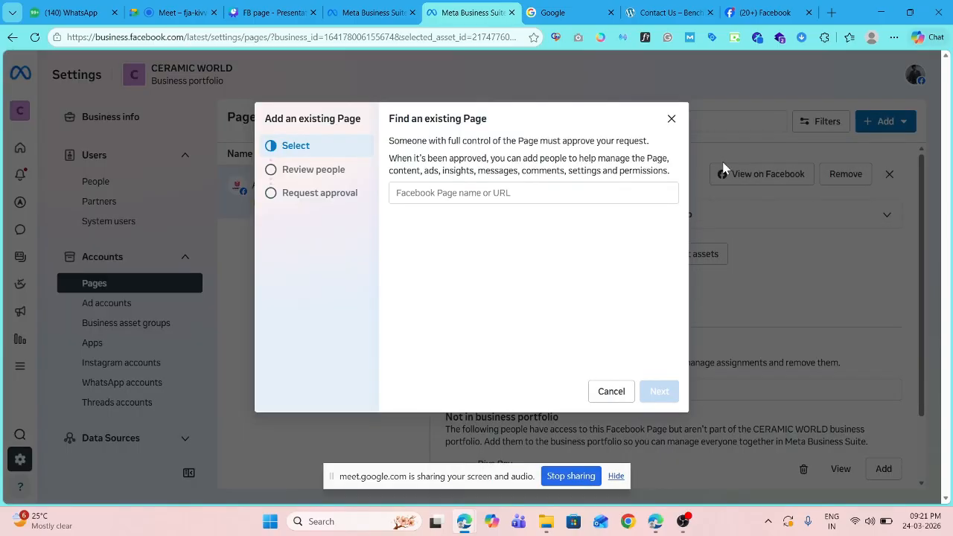
left_click(431, 192)
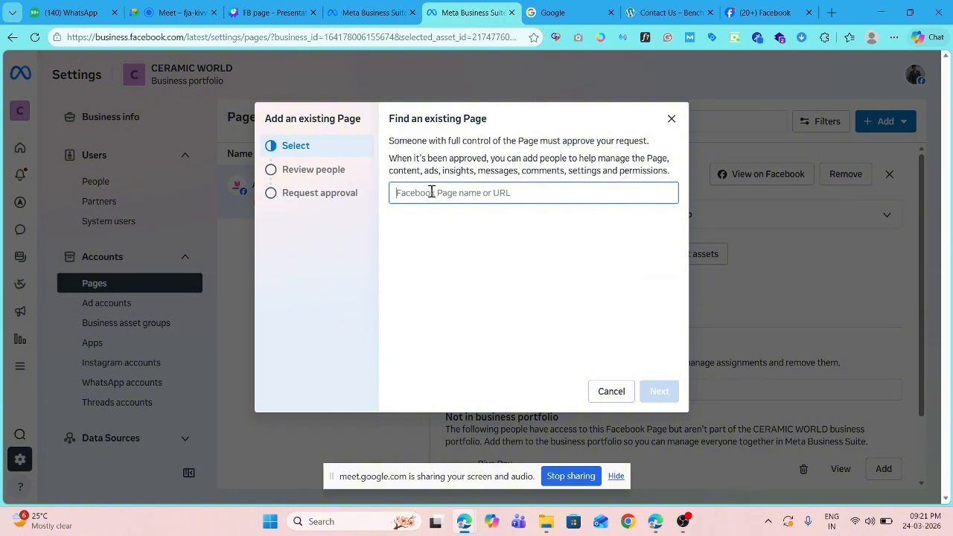
type("digi")
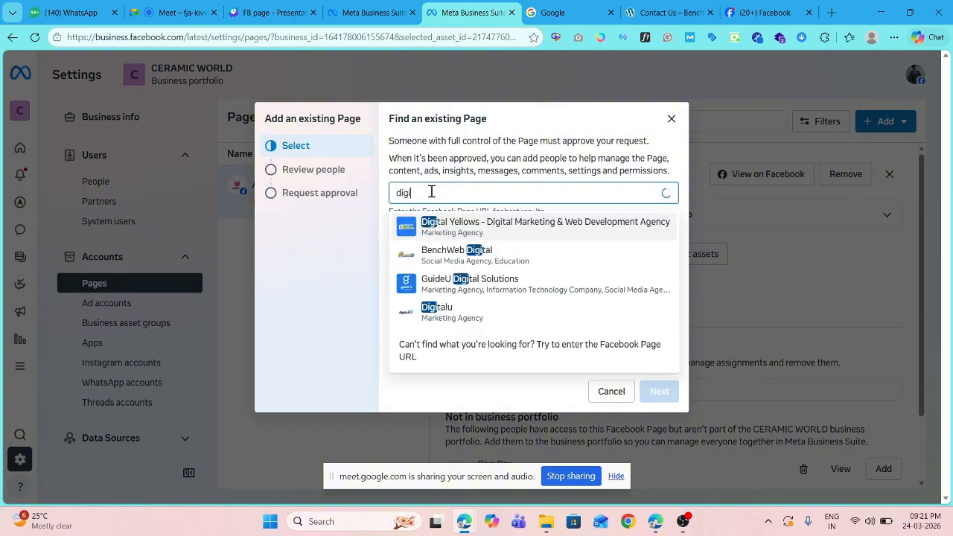
left_click(456, 225)
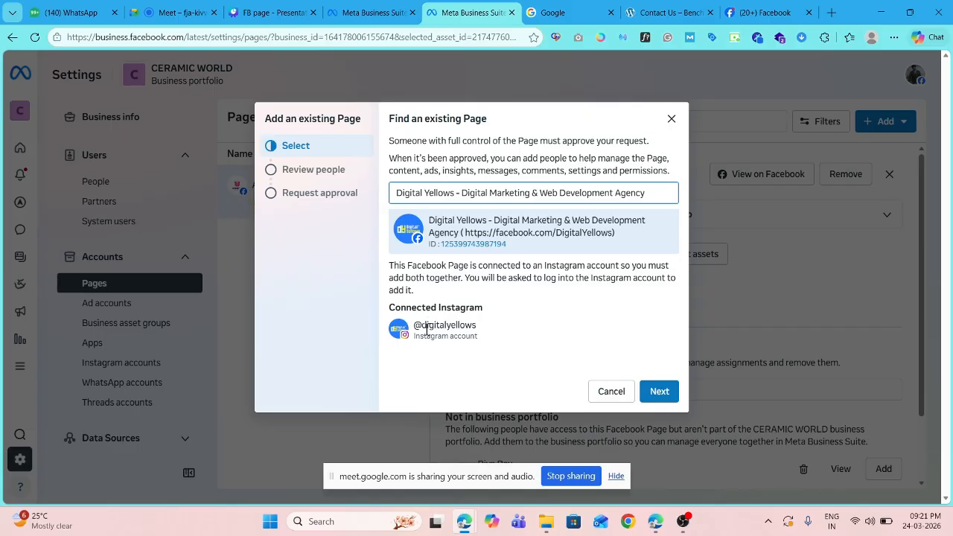
left_click(659, 393)
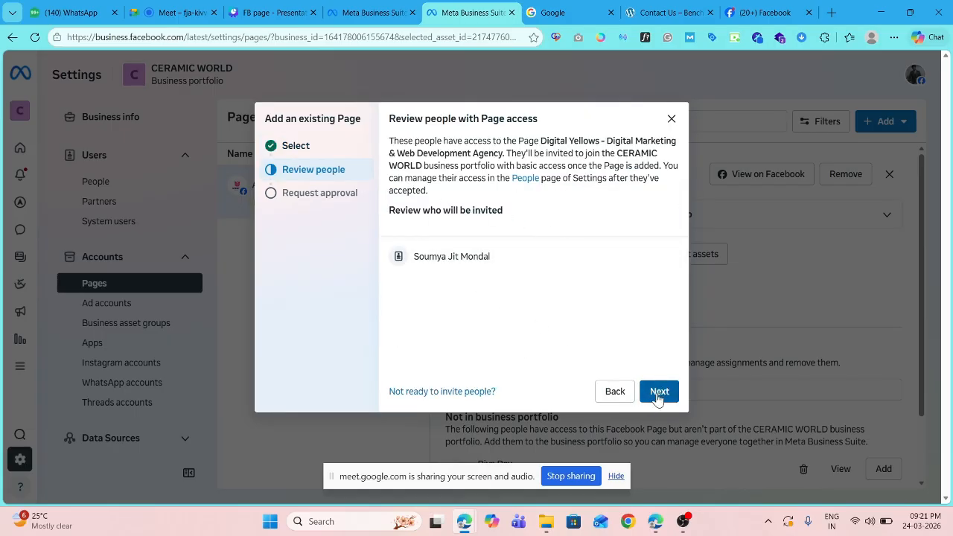
Continue past the people review, agree to the terms and request adding the Digital Yellows Page together with its Instagram account
left_click(660, 392)
scroll(419, 286, "down", 2)
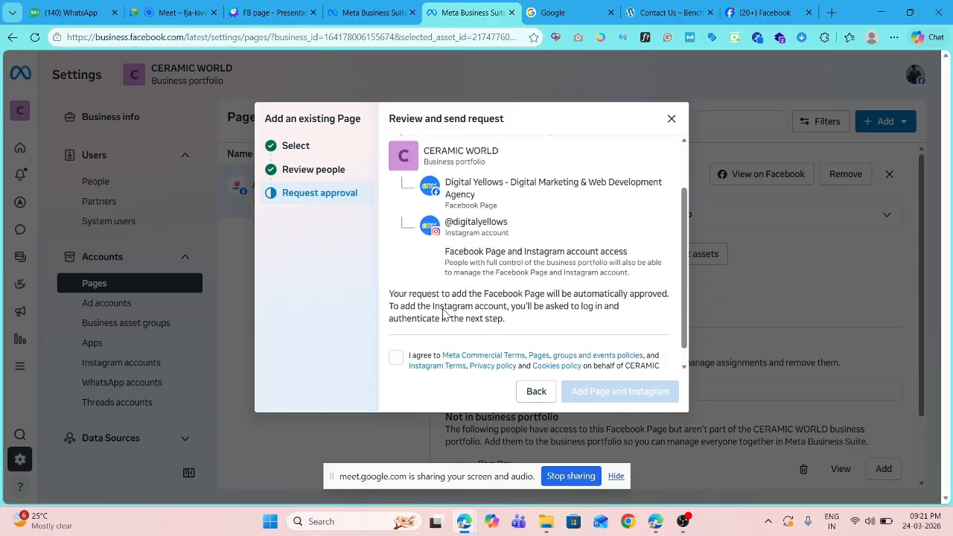
left_click(396, 331)
scroll(445, 297, "up", 2)
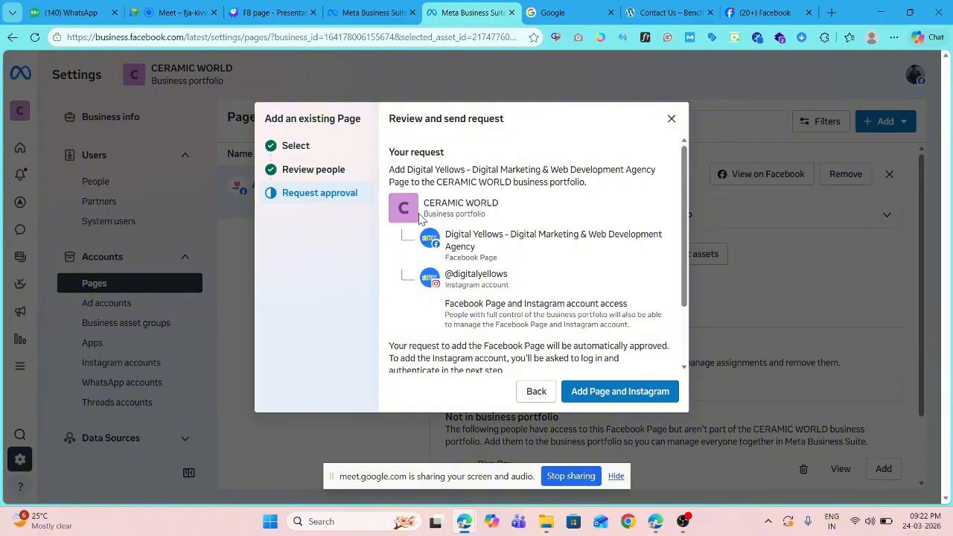
left_click(624, 390)
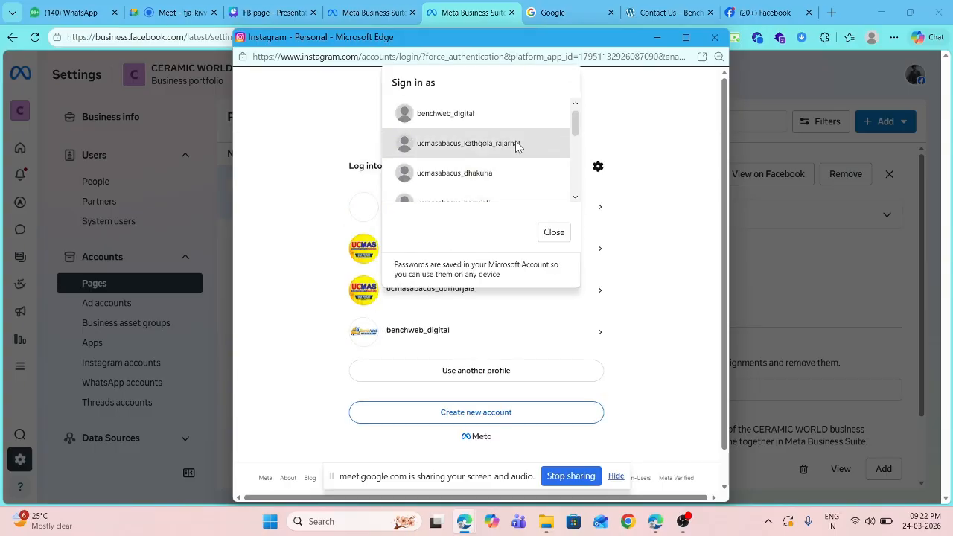
Look through the saved Instagram profiles, open the login form for another profile, then close it and the Page request without logging in
left_click(554, 231)
scroll(476, 268, "down", 2)
scroll(452, 265, "up", 2)
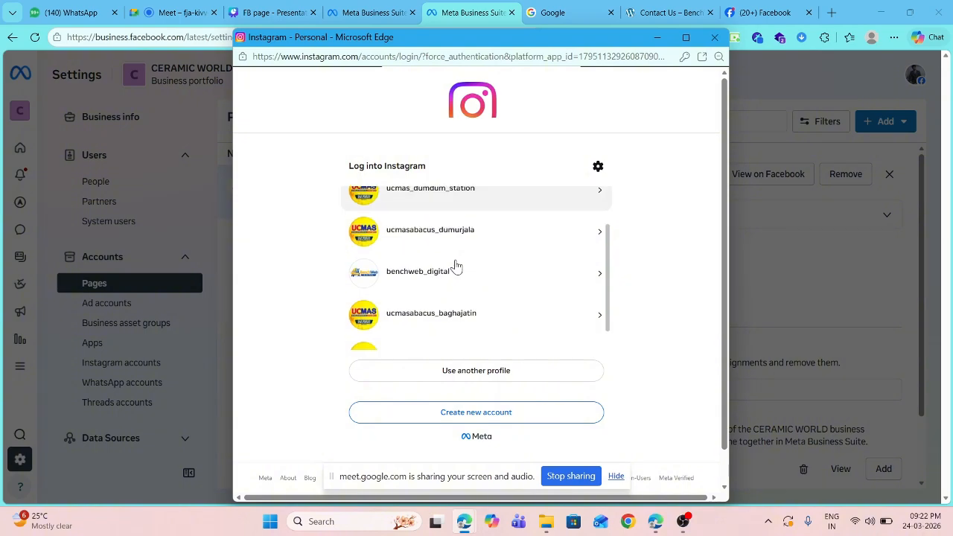
scroll(447, 350, "down", 1)
scroll(469, 276, "down", 2)
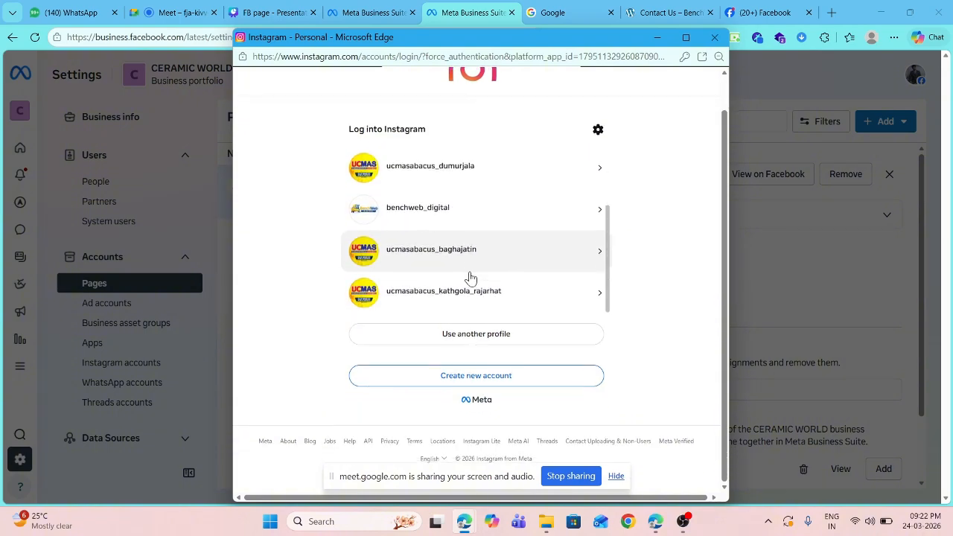
left_click(474, 340)
left_click(381, 194)
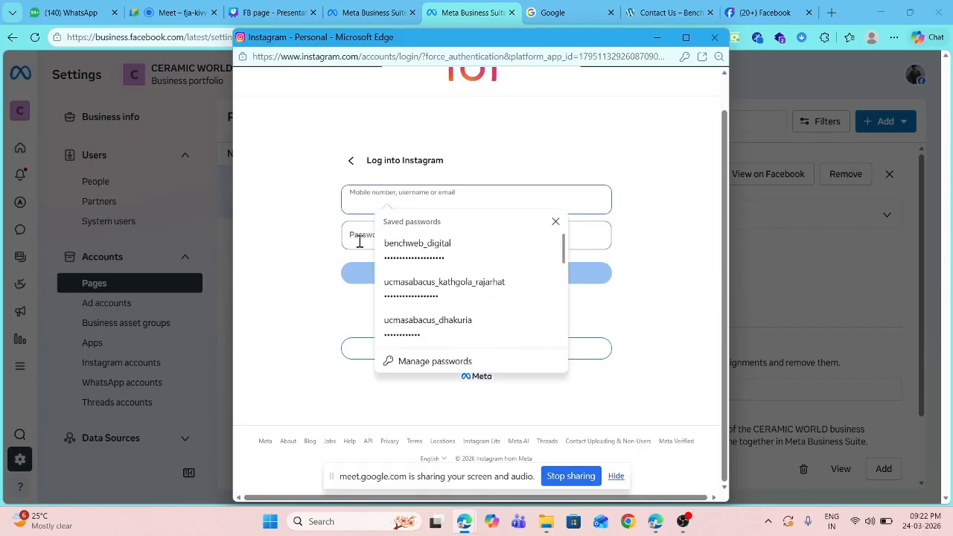
left_click(353, 298)
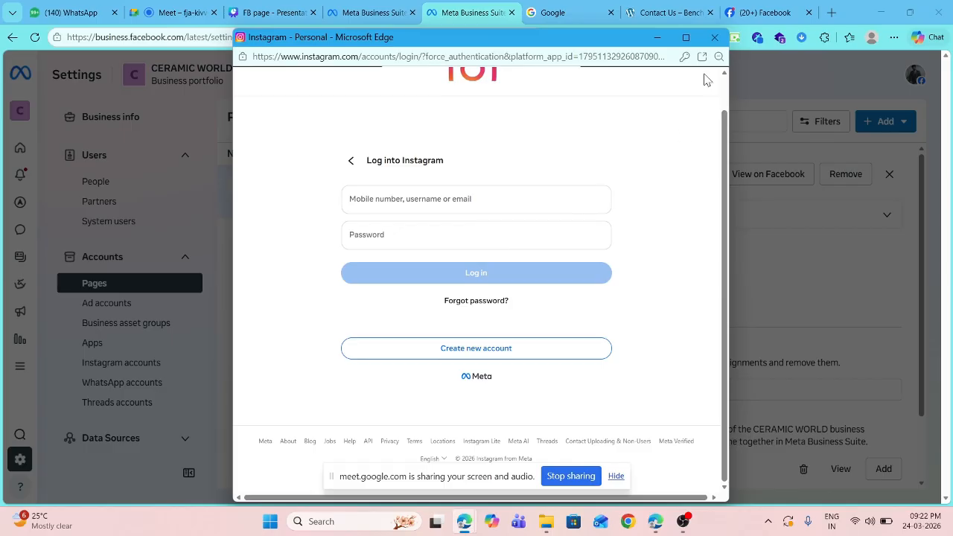
left_click(715, 39)
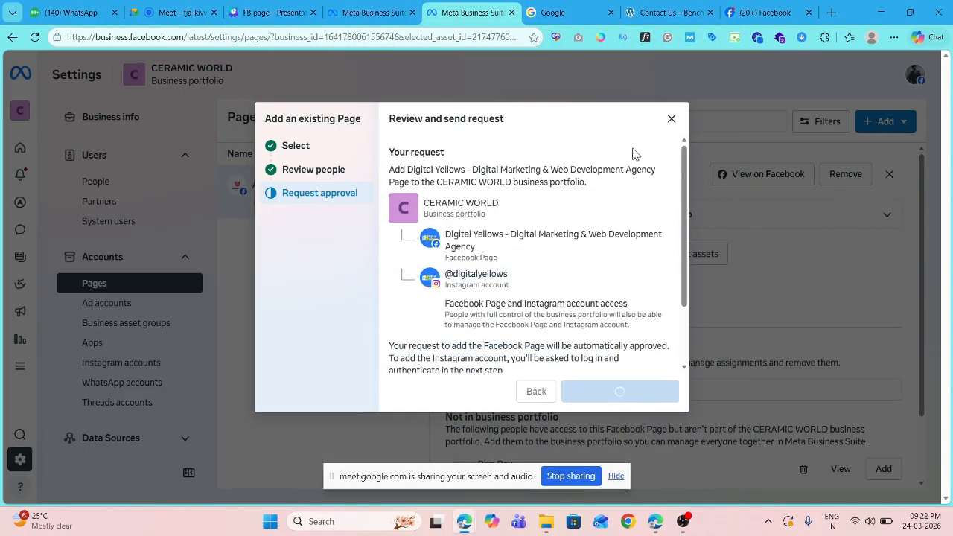
left_click(673, 121)
Switch to the Google Meet call and look through the list of meeting participants
left_click(175, 13)
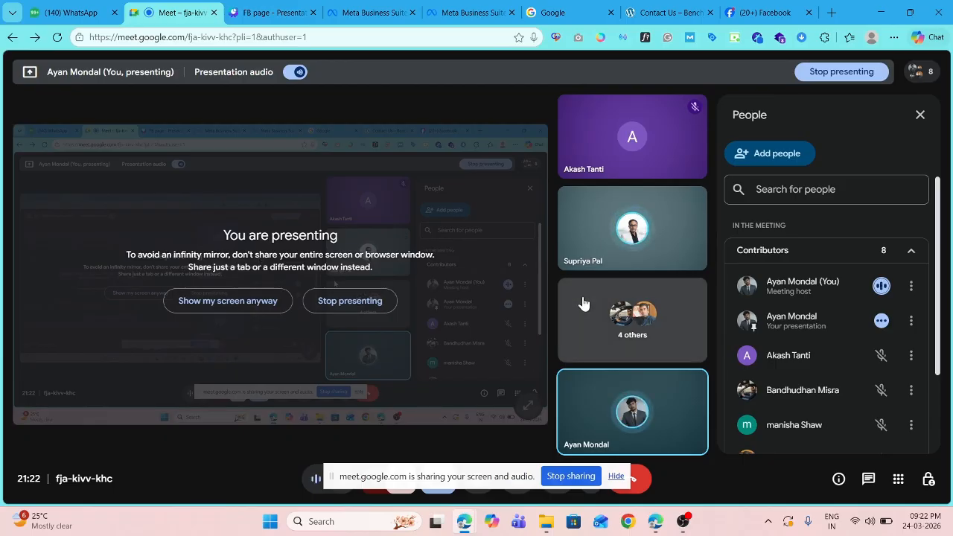
scroll(832, 368, "down", 1)
scroll(832, 372, "down", 2)
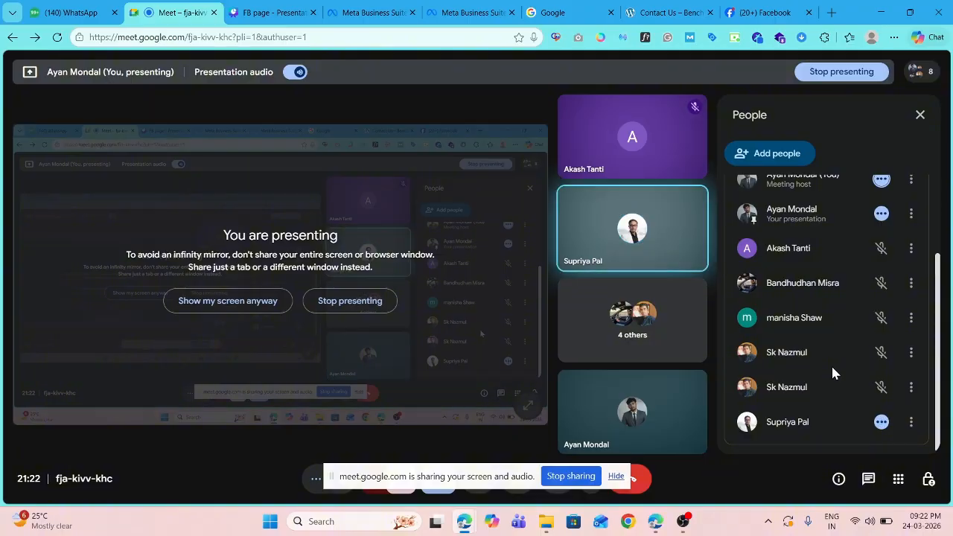
scroll(832, 373, "up", 3)
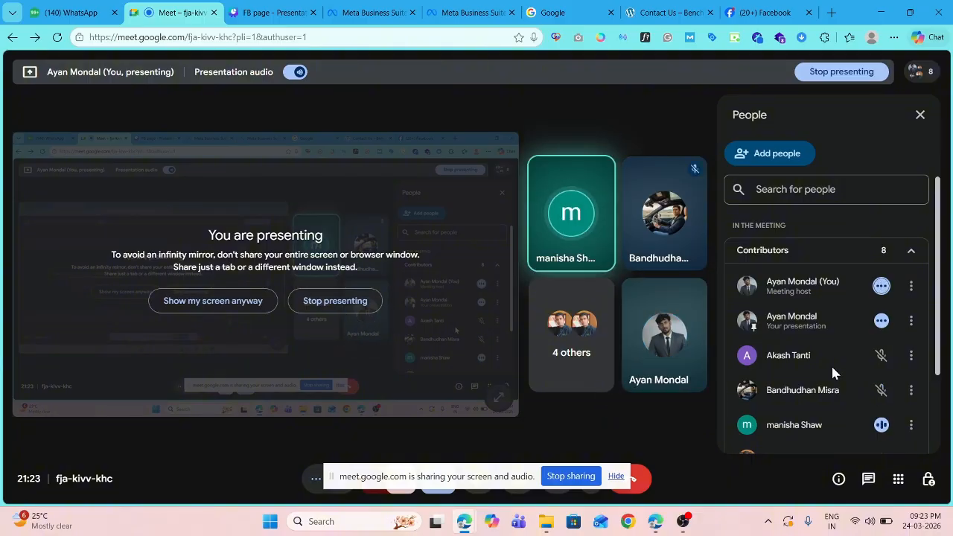
scroll(830, 366, "down", 2)
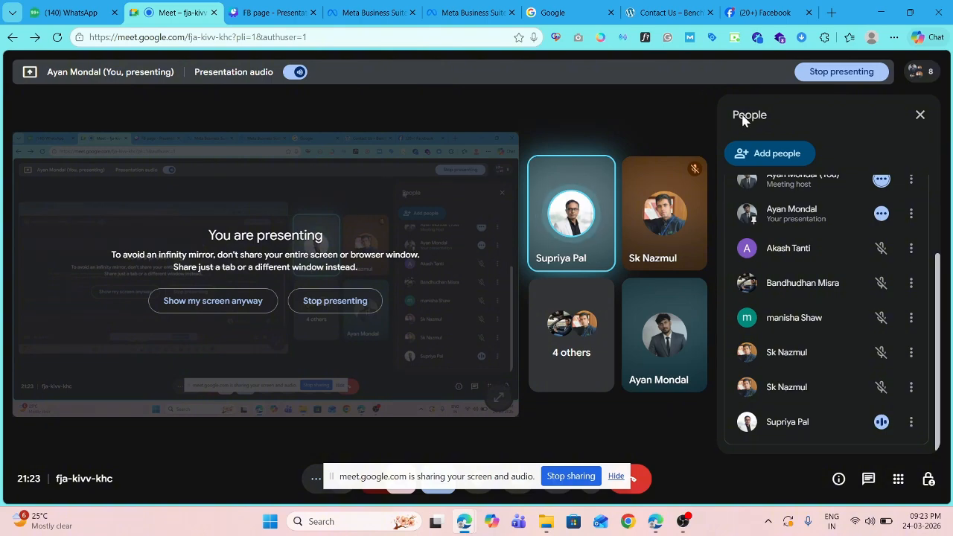
Switch to the FB page presentation in Canva and review the portfolio diagrams on pages 1 and 2
left_click(469, 17)
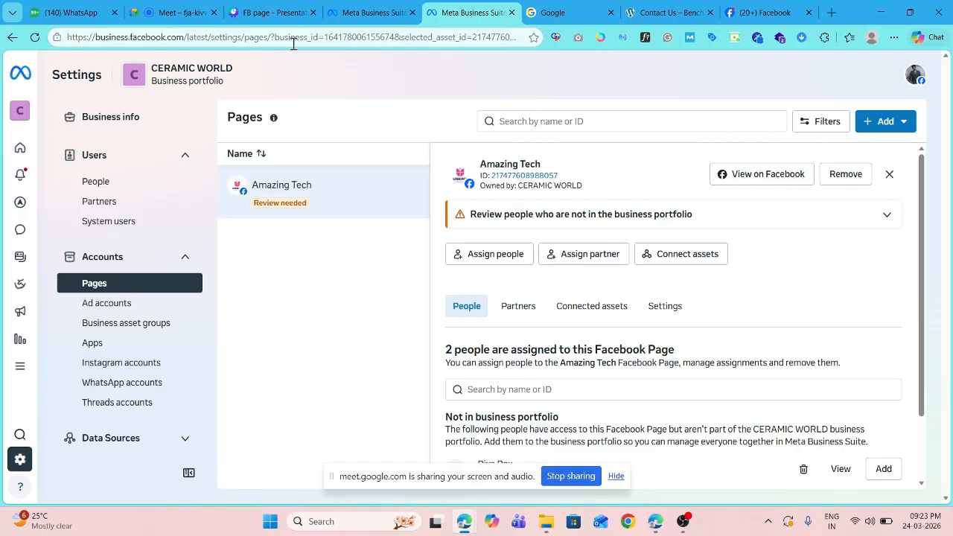
left_click(259, 14)
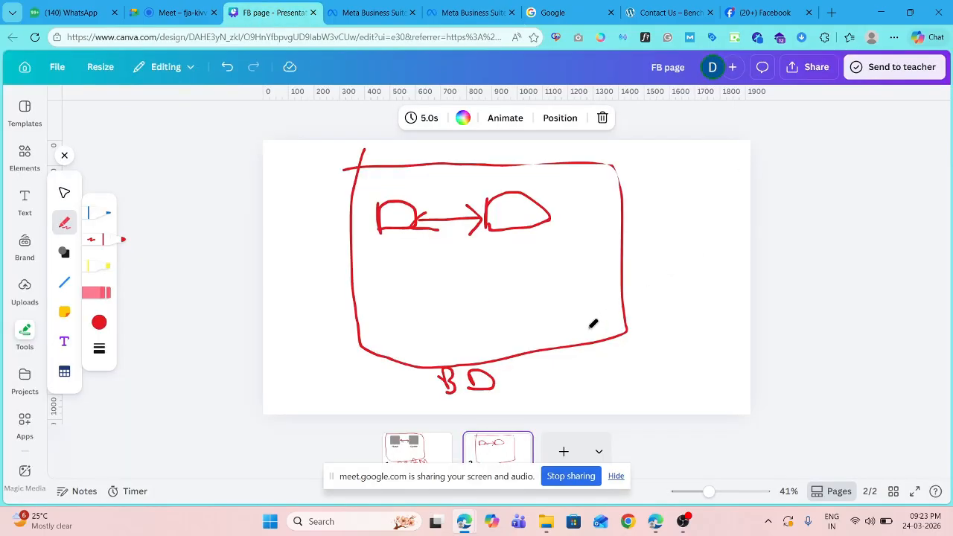
left_click(402, 450)
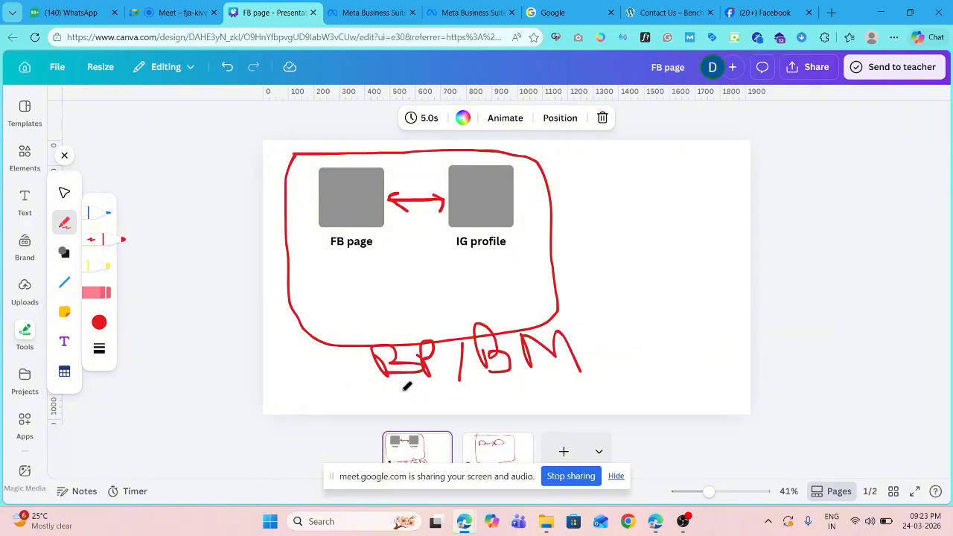
left_click(501, 453)
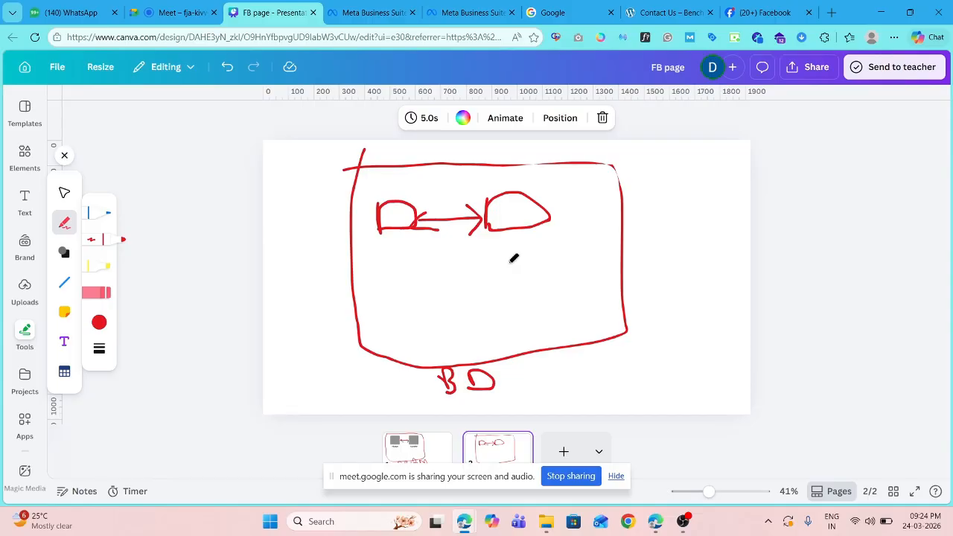
Compare the portfolio diagram on page 1 with the hand-drawn one on page 2
left_click(405, 445)
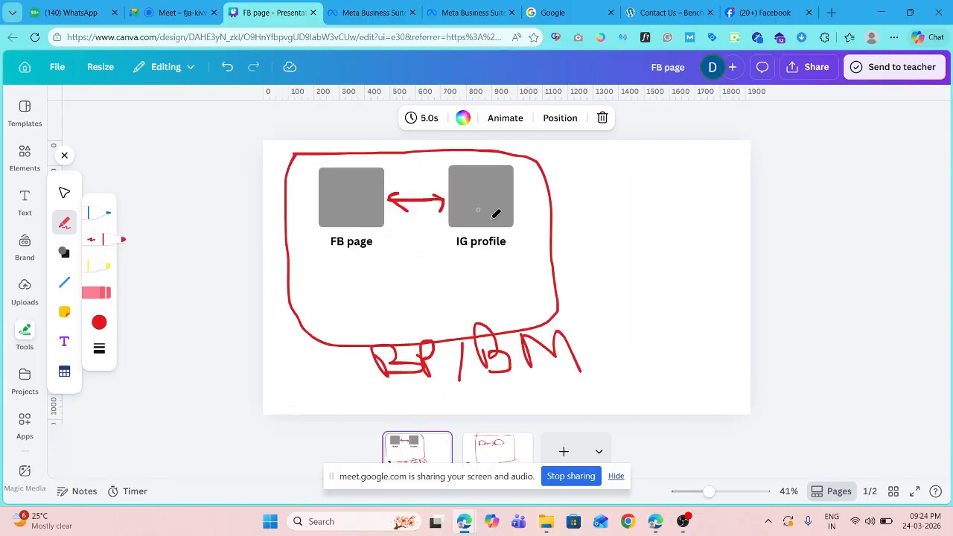
left_click(491, 451)
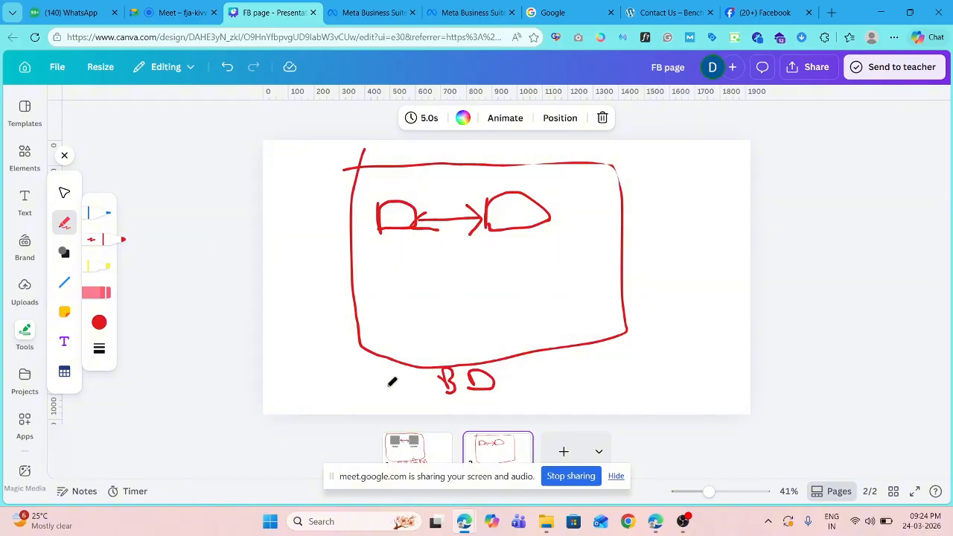
left_click(402, 444)
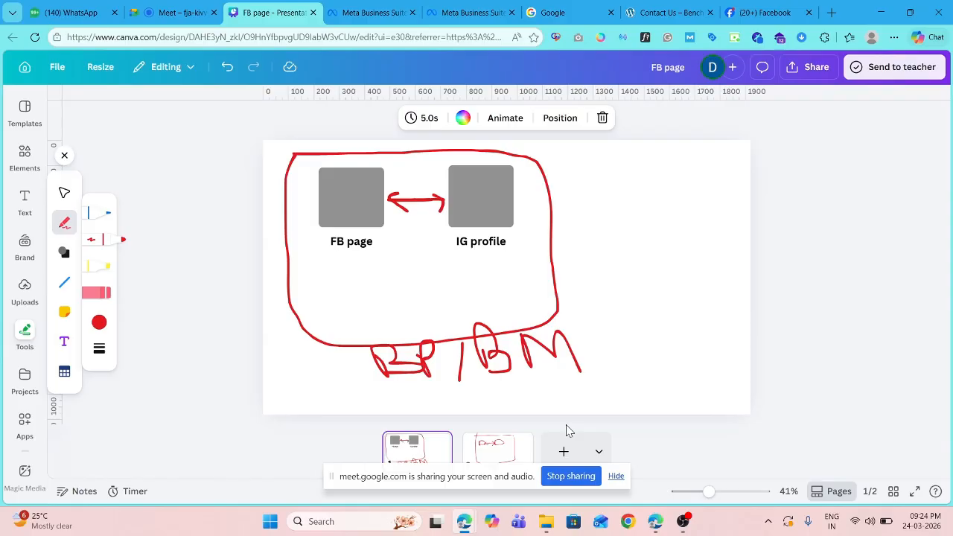
Add a blank third page and insert a rounded square, enlarged into a wide rectangle that nearly fills the page
left_click(564, 451)
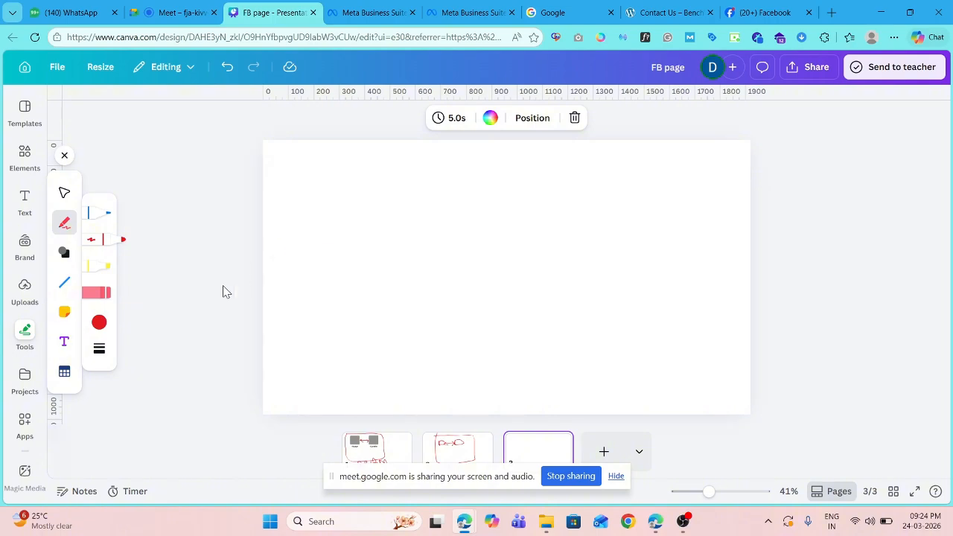
left_click(64, 253)
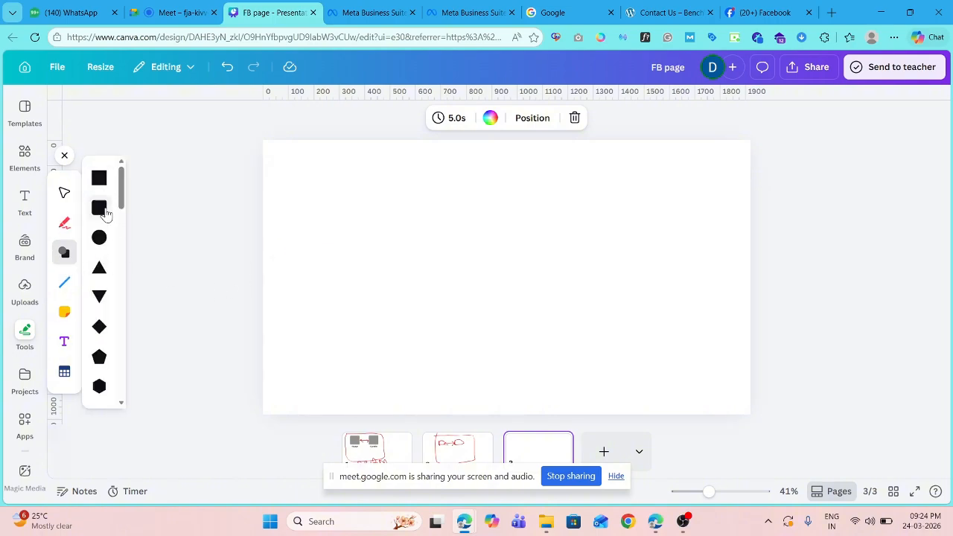
left_click(100, 212)
left_click_drag(523, 288, 329, 209)
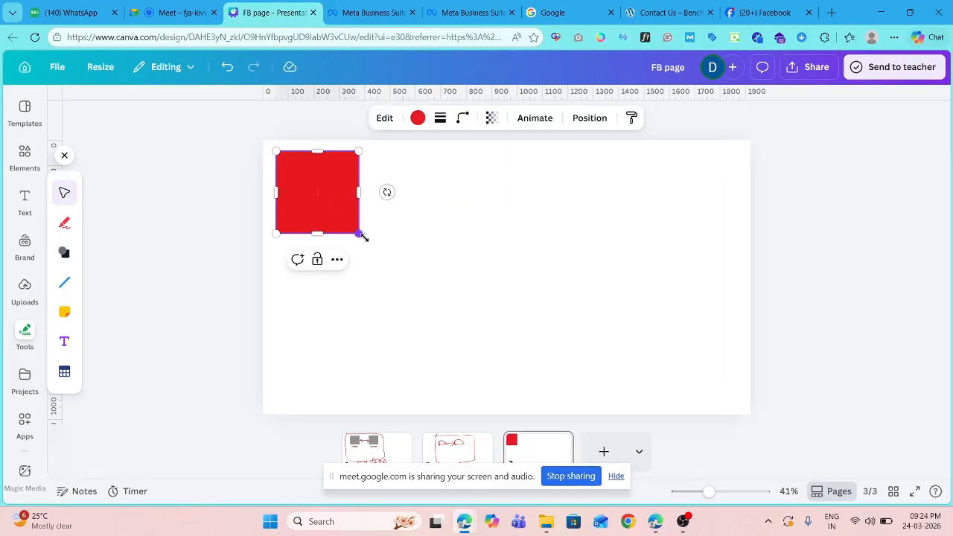
left_click_drag(358, 239, 743, 405)
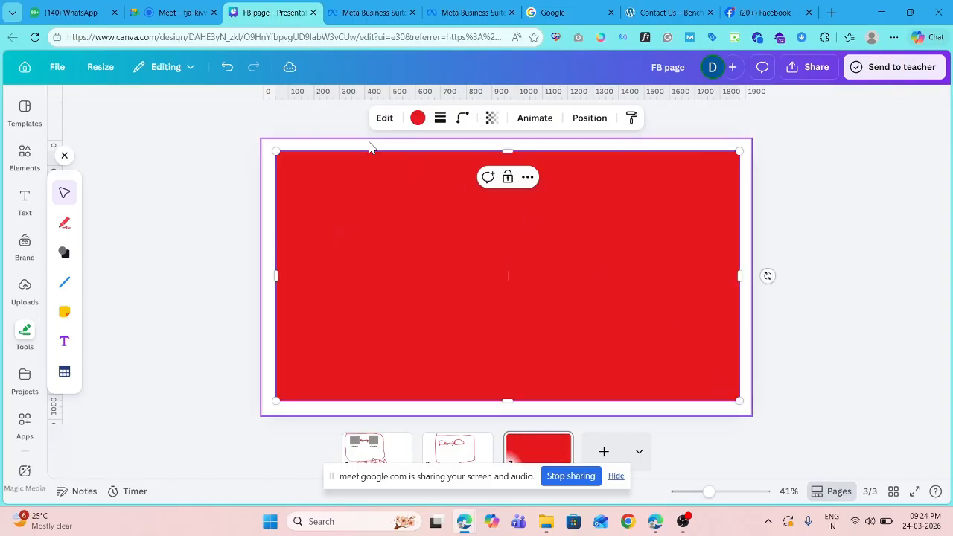
Recolour the large rectangle yellow, shrink it slightly and move it towards the middle of the page
left_click(417, 120)
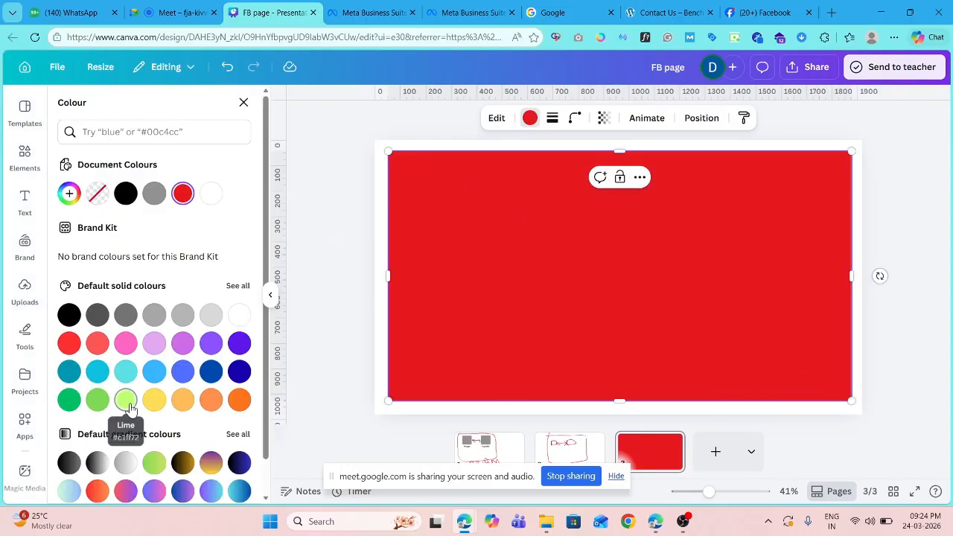
left_click(154, 399)
left_click(909, 247)
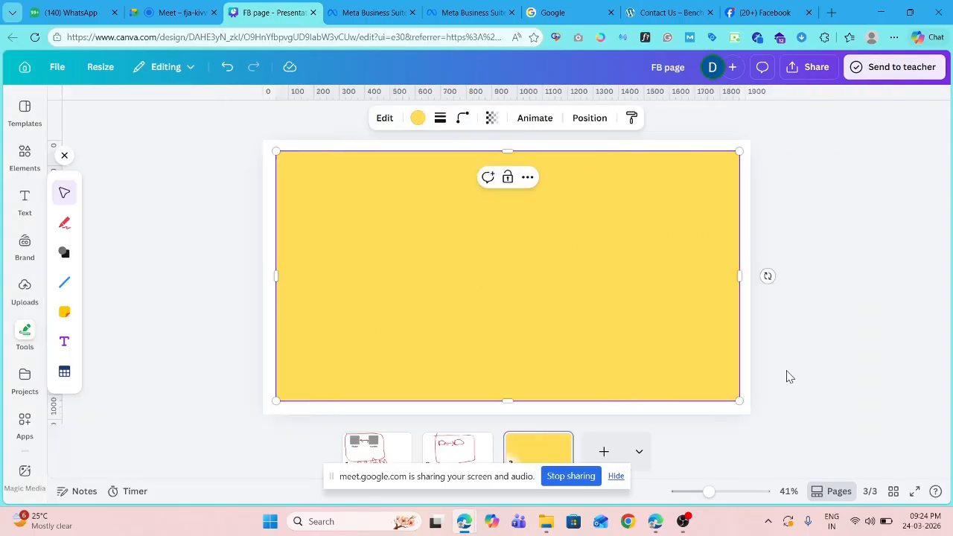
left_click_drag(739, 401, 691, 373)
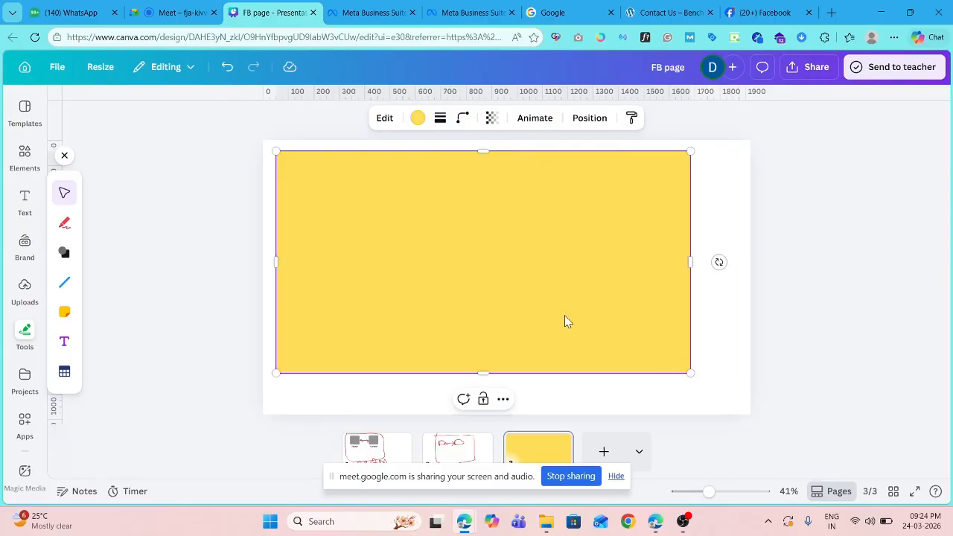
mouse_move(565, 315)
left_mouse_down()
mouse_move(591, 323)
mouse_move(578, 320)
left_mouse_up()
left_click(778, 339)
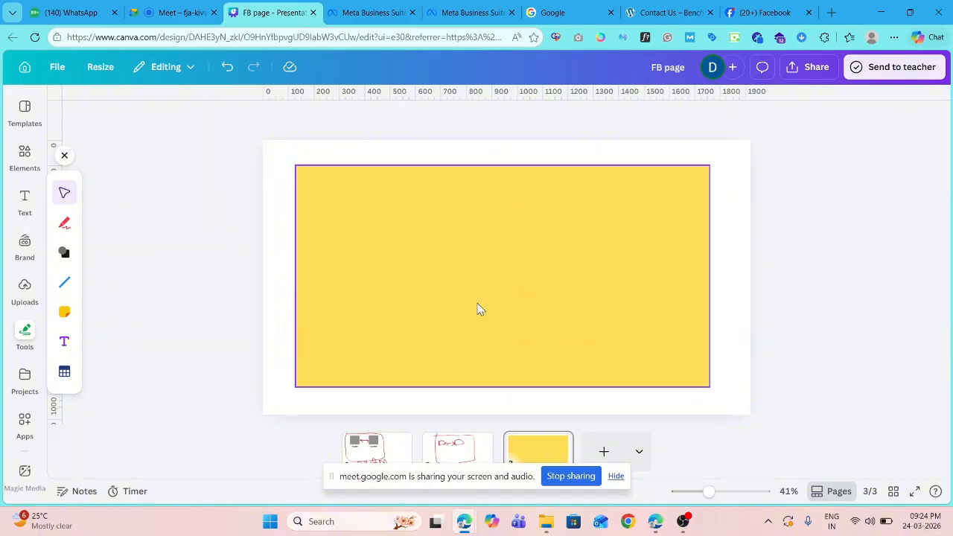
Add the subheading "bench web digital - business protfolio", reduce its font size to 45.8 and place it below the yellow rectangle
left_click(29, 201)
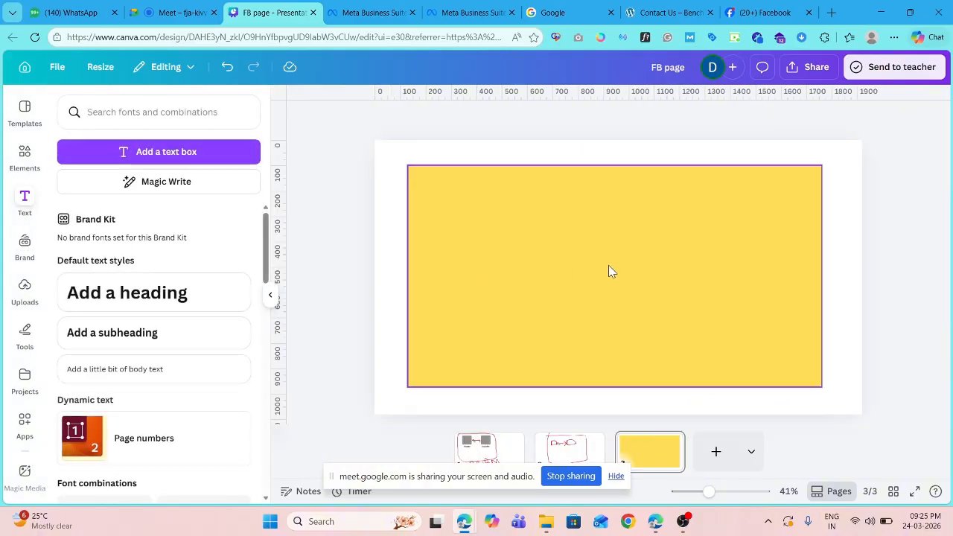
left_click(162, 338)
key("BackSpace")
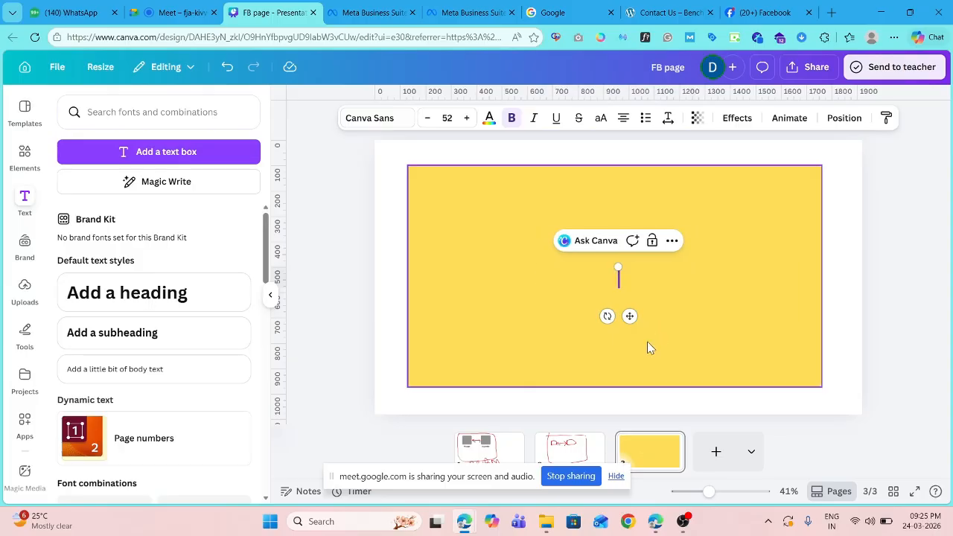
type("bench")
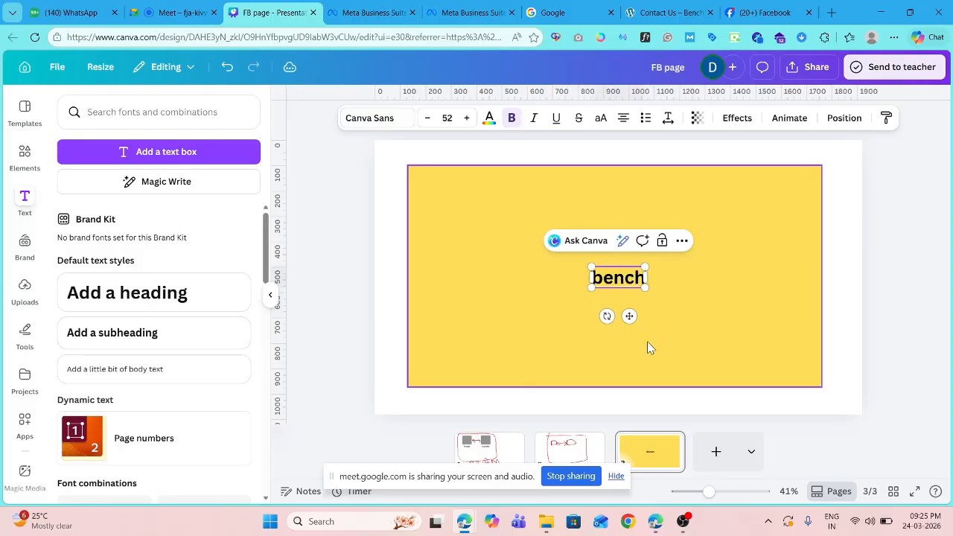
type(" web digital")
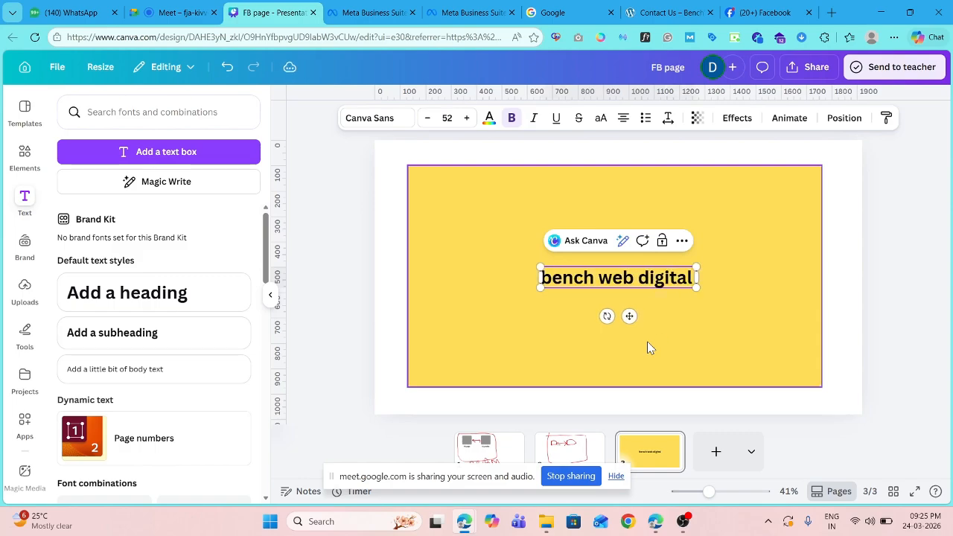
type(" - business p")
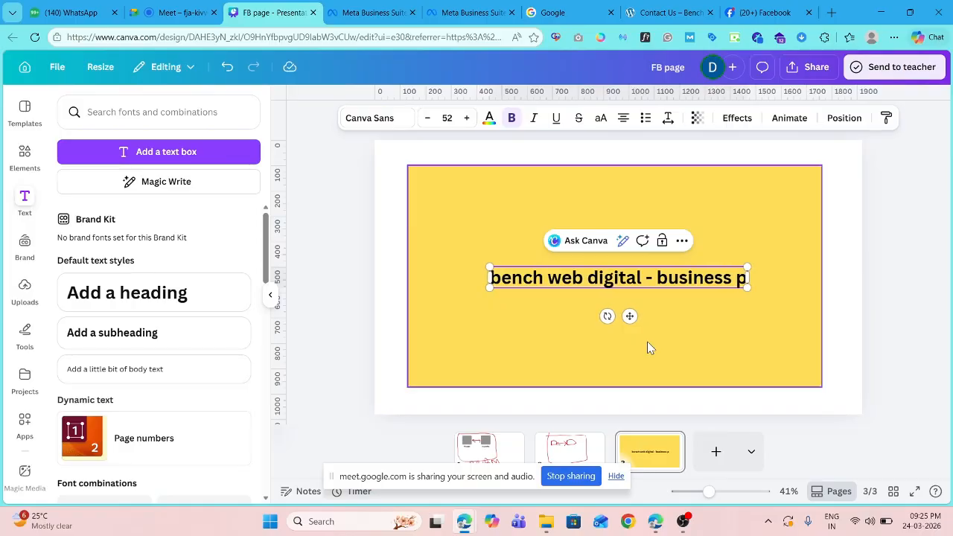
type("rot")
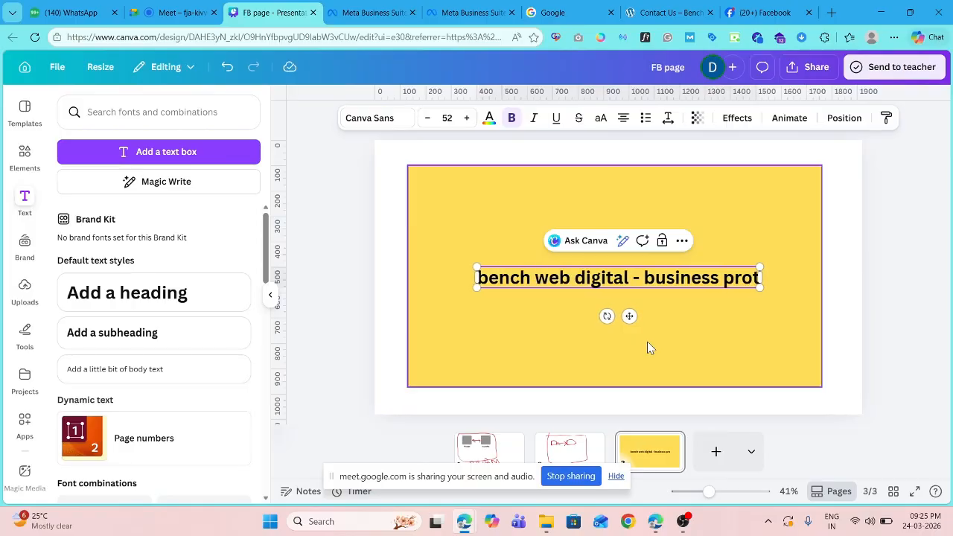
left_click_drag(627, 319, 633, 438)
left_click_drag(758, 410, 725, 396)
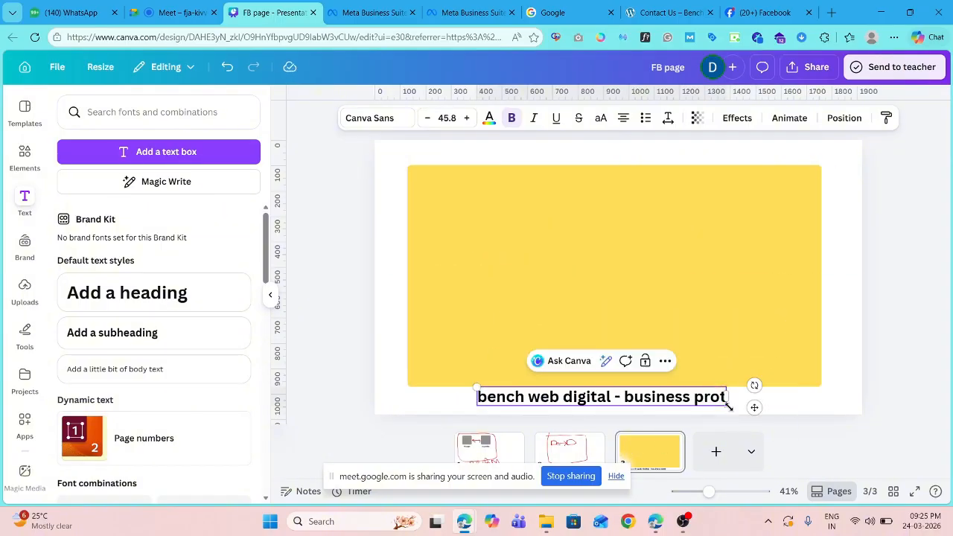
type("folio")
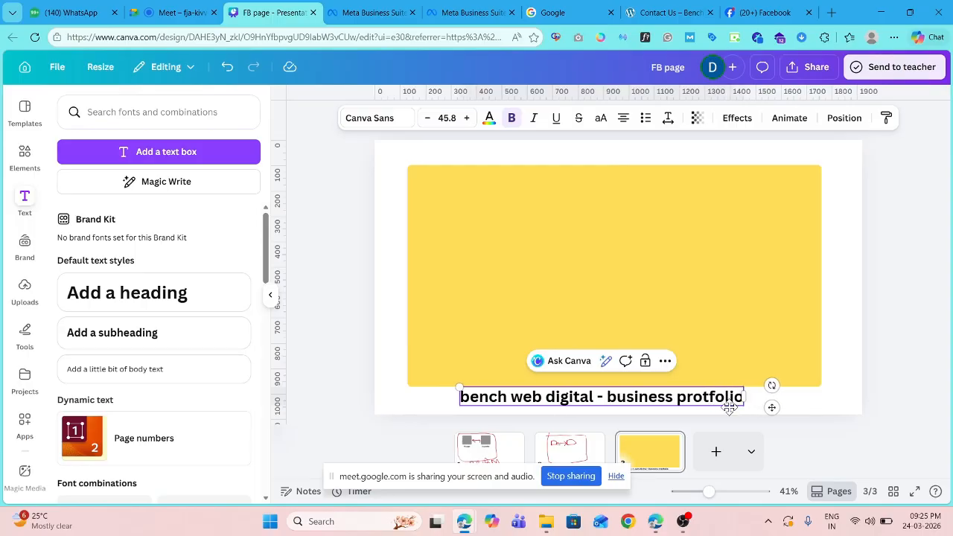
left_click(901, 347)
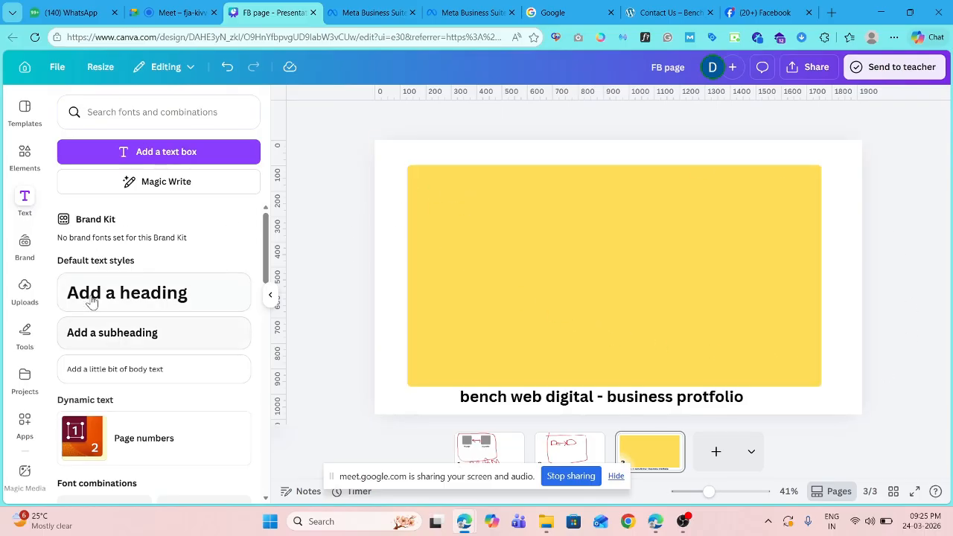
Insert the recently used square and shrink it to a small grey rectangle in the upper-left corner of the yellow area
left_click(25, 153)
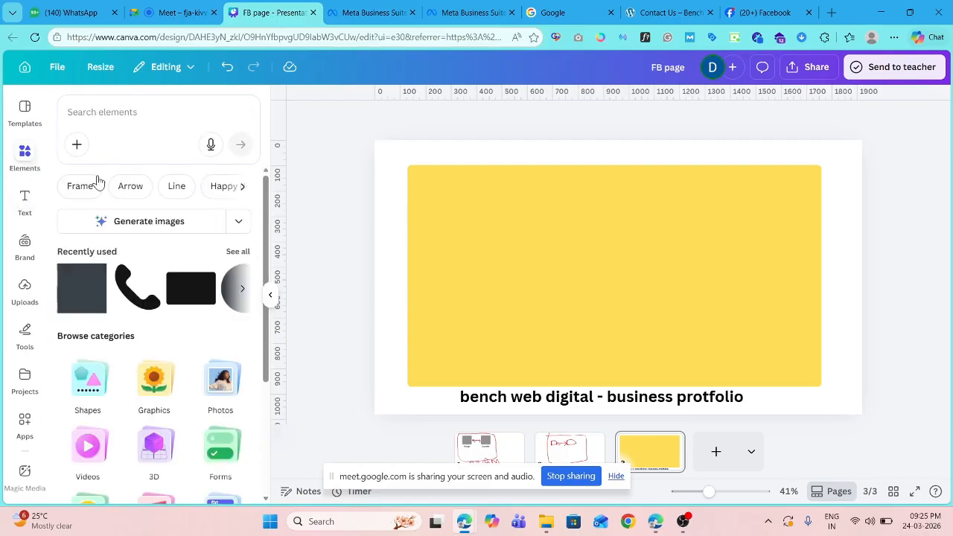
left_click(97, 313)
left_click_drag(592, 294, 469, 242)
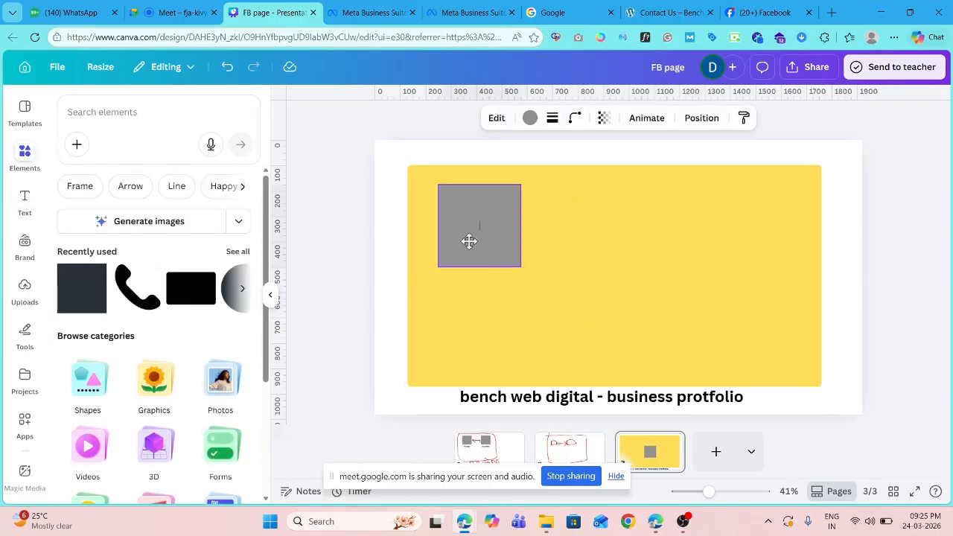
left_click_drag(519, 266, 481, 218)
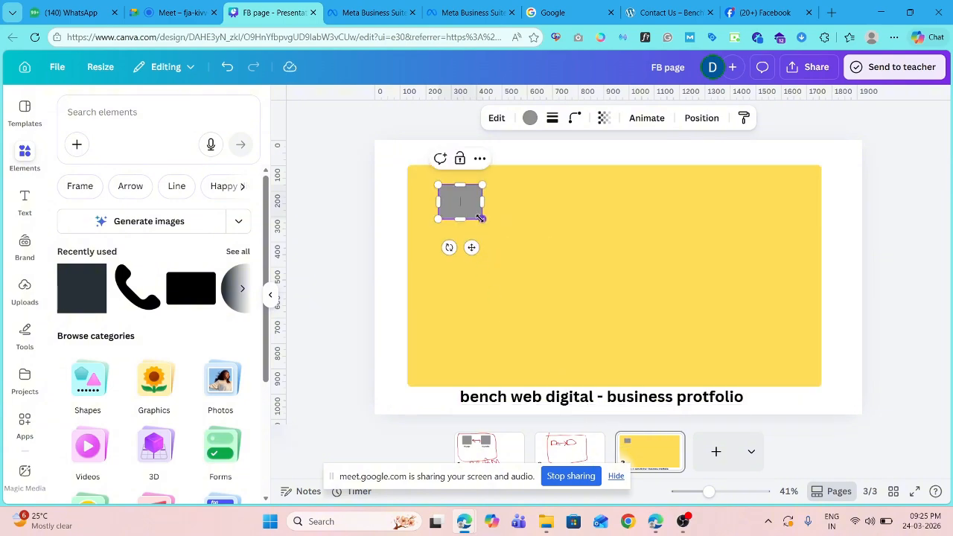
mouse_move(481, 218)
left_mouse_down()
mouse_move(470, 212)
mouse_move(480, 217)
left_mouse_up()
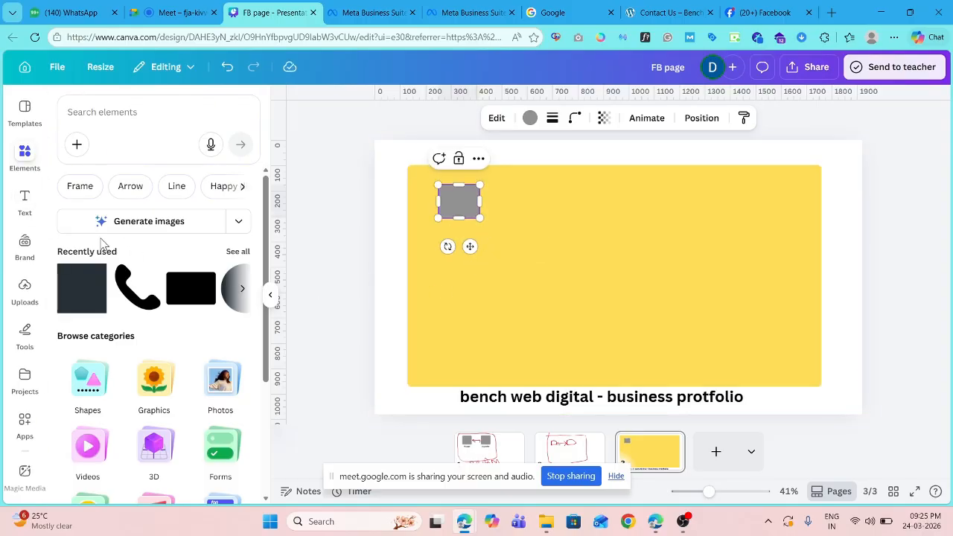
left_click(76, 292)
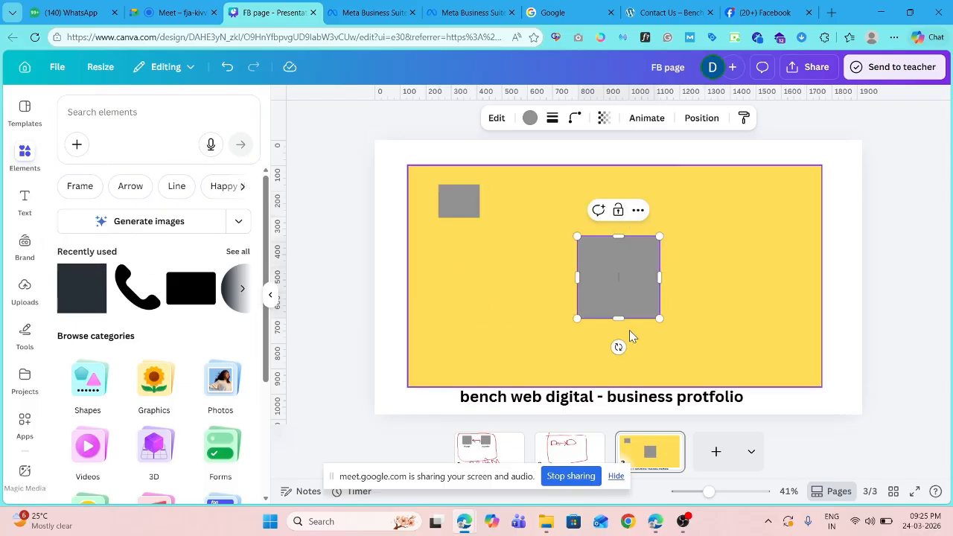
left_click(784, 268)
left_click(615, 275)
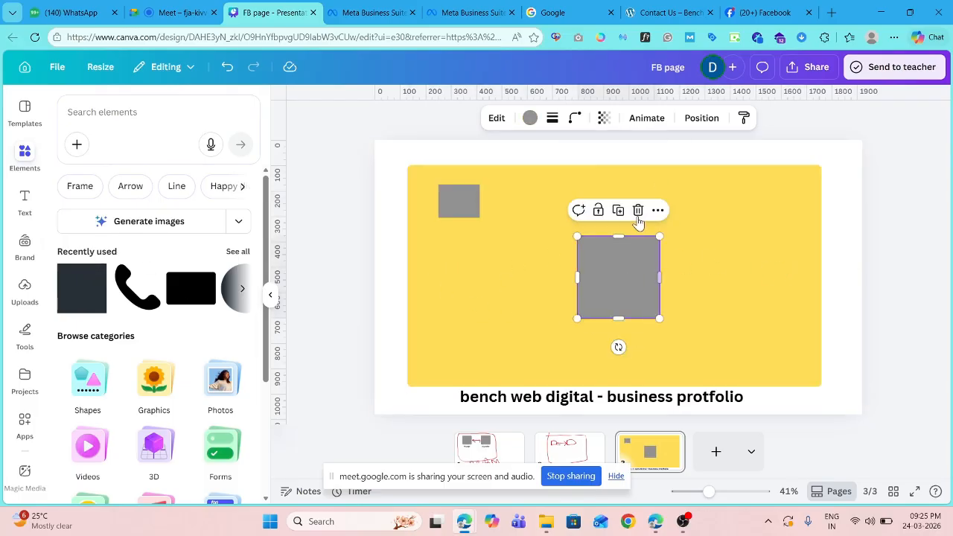
left_click(634, 208)
Duplicate the small grey rectangle twice to form an evenly spaced row of three across the top of the yellow area
left_click(450, 207)
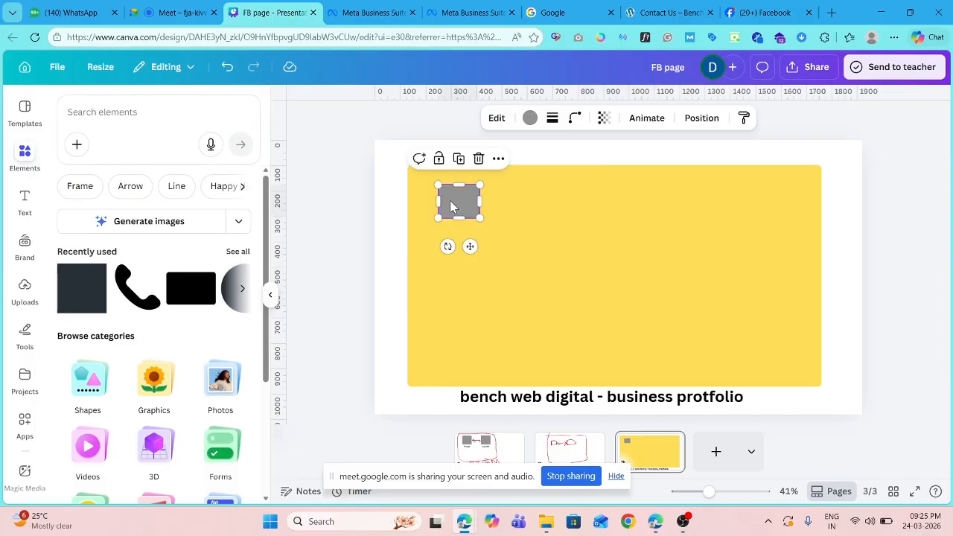
left_click(459, 158)
left_click_drag(460, 201, 524, 201)
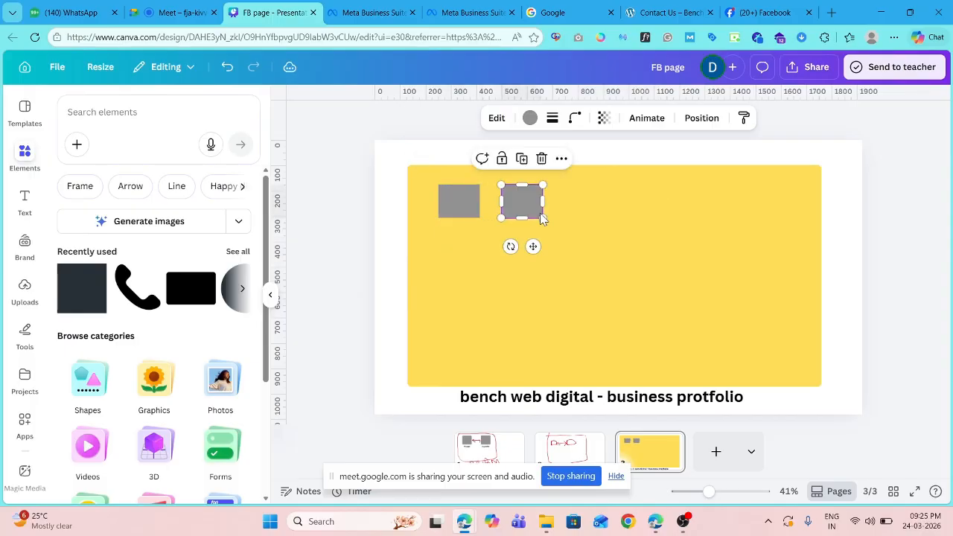
left_click(521, 159)
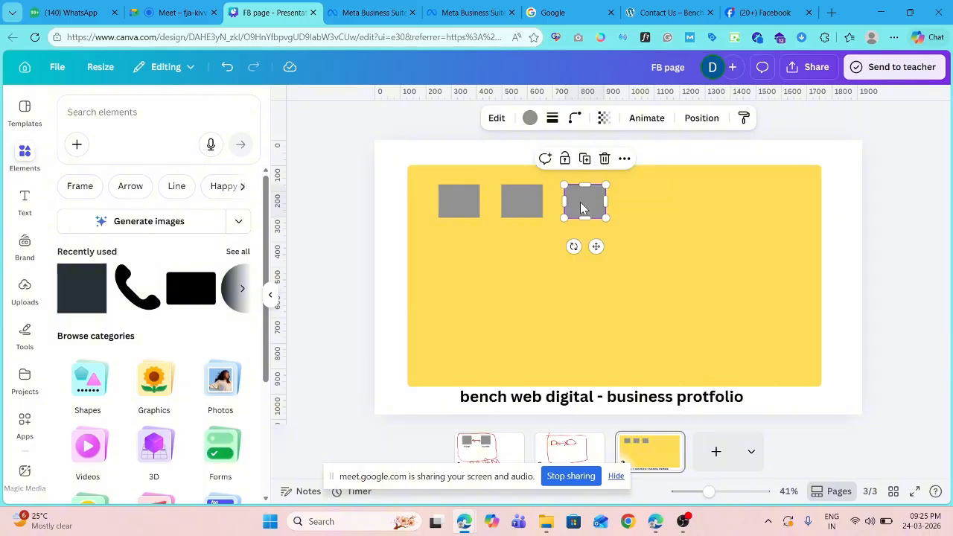
mouse_move(583, 202)
left_mouse_down()
mouse_move(568, 202)
mouse_move(583, 199)
left_mouse_up()
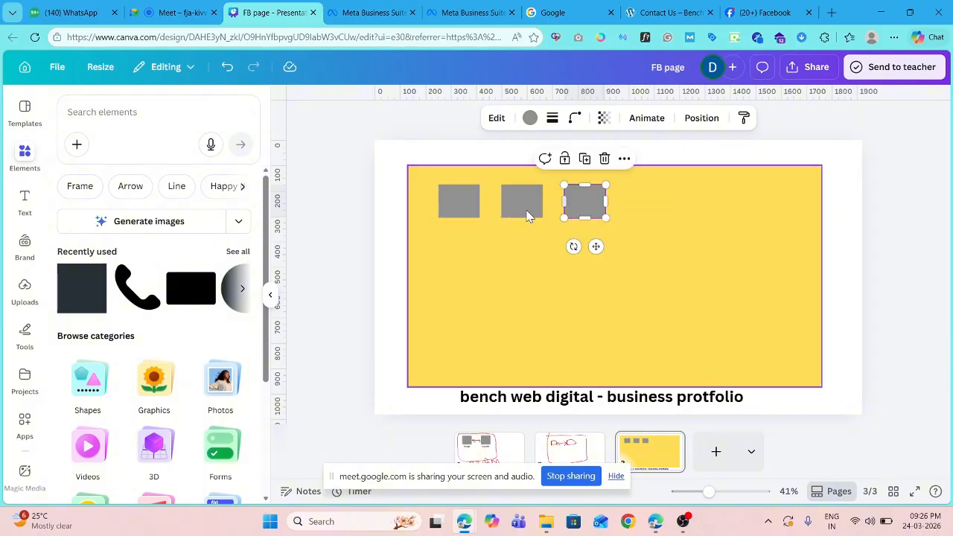
Recolour the first small rectangle in the row blue and the second one pink
left_click(458, 211)
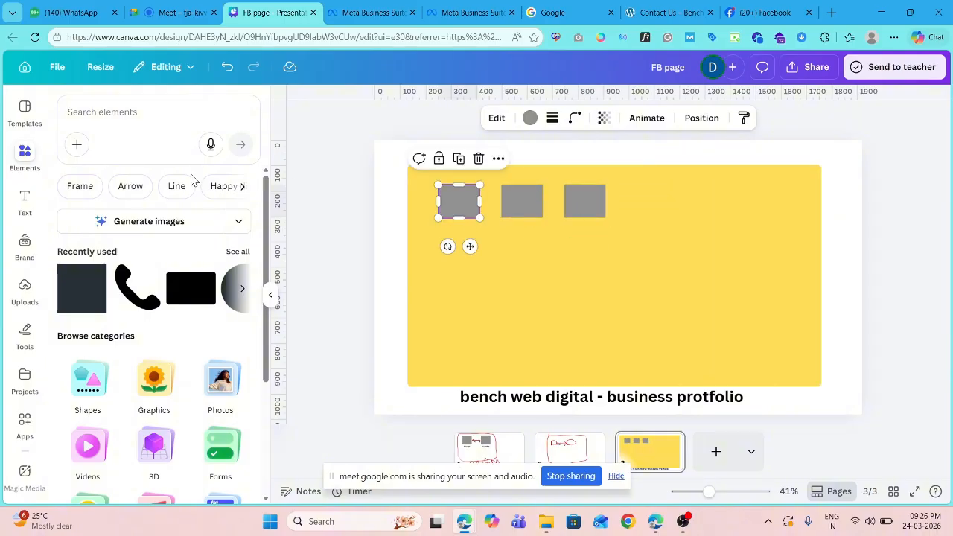
left_click(530, 120)
left_click(182, 371)
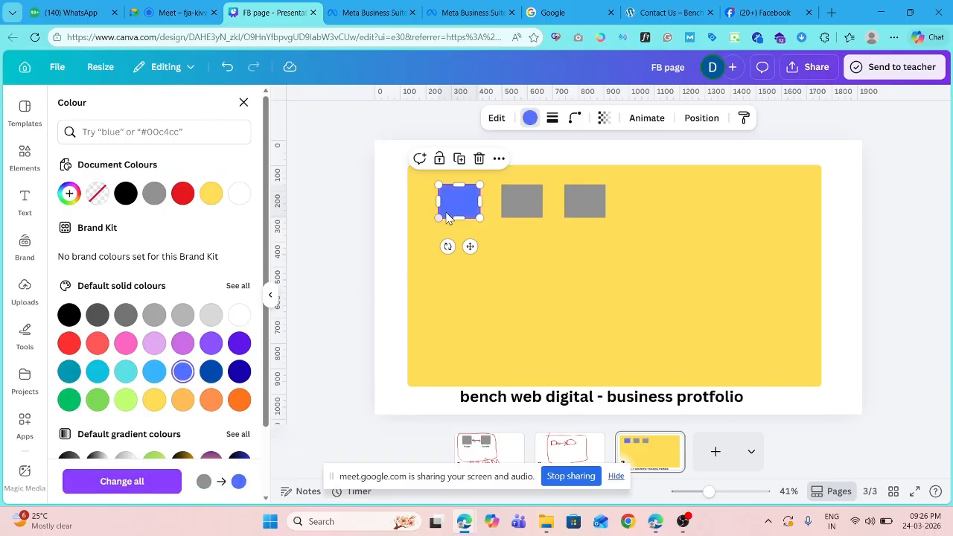
left_click(519, 207)
left_click(530, 119)
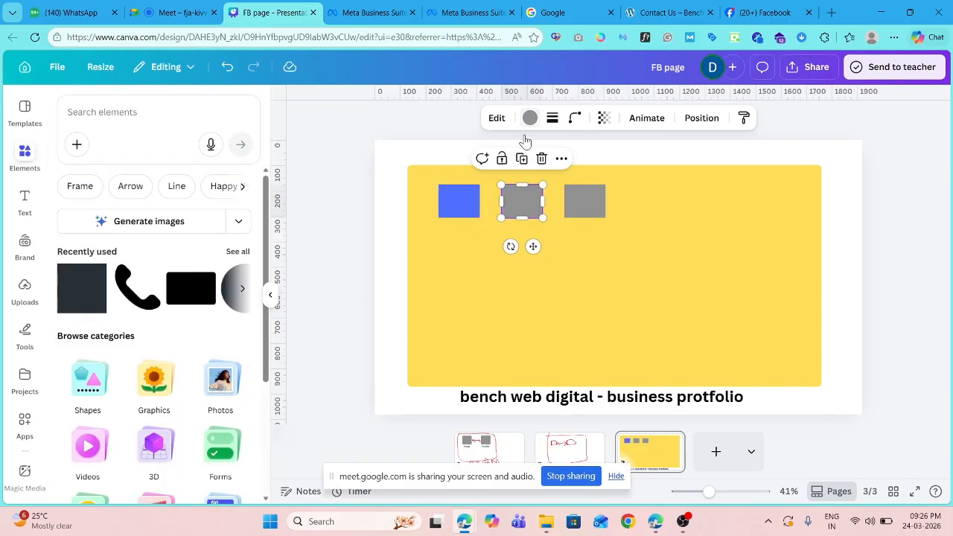
left_click(530, 119)
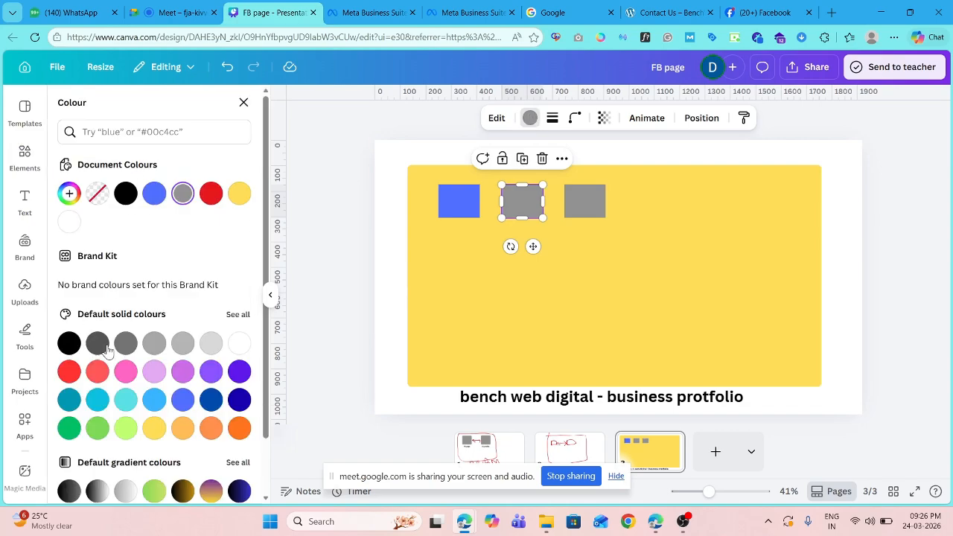
left_click(125, 371)
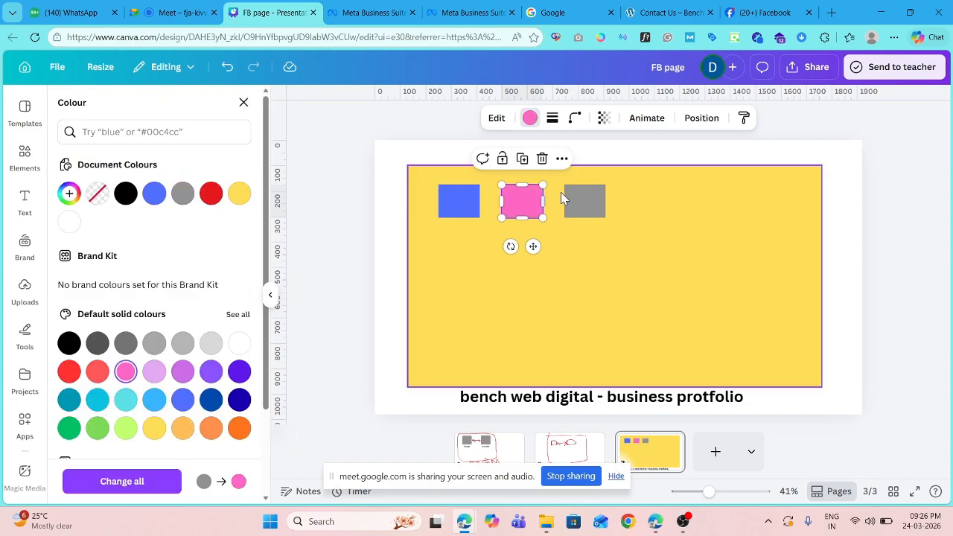
Recolour the third small rectangle in the row green
left_click(592, 199)
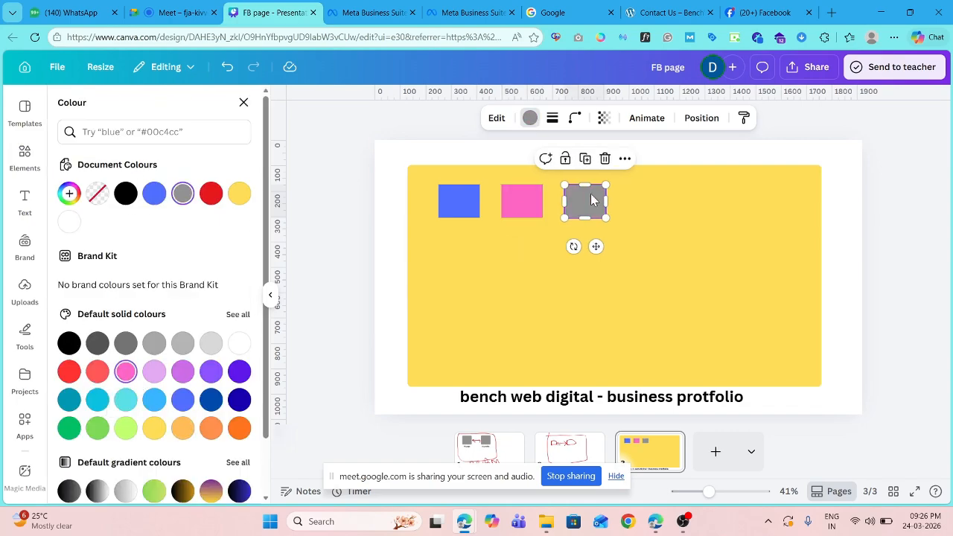
left_click(97, 426)
left_click(881, 262)
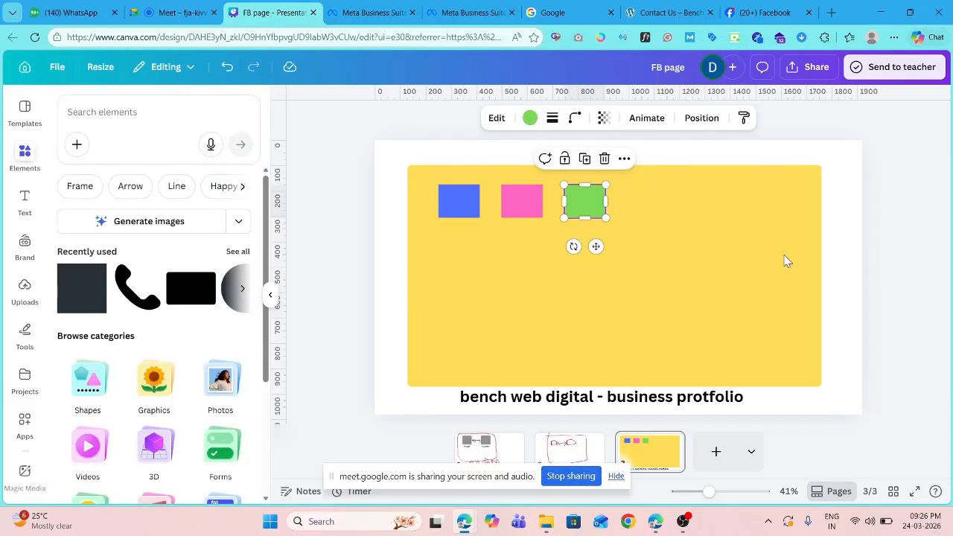
left_click(912, 218)
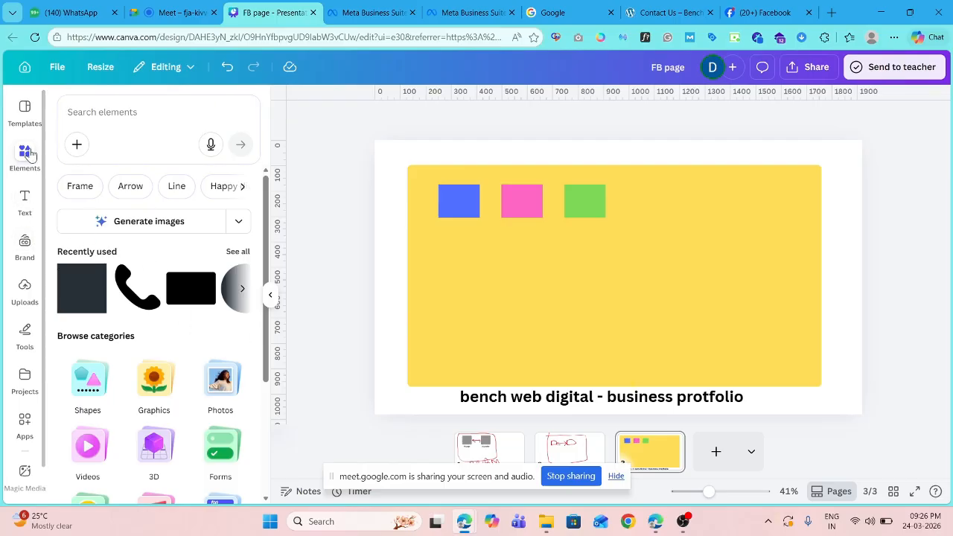
Find a "profile icon" graphic, insert the blue circular one and shrink it to a small icon beneath the blue rectangle
left_click(110, 116)
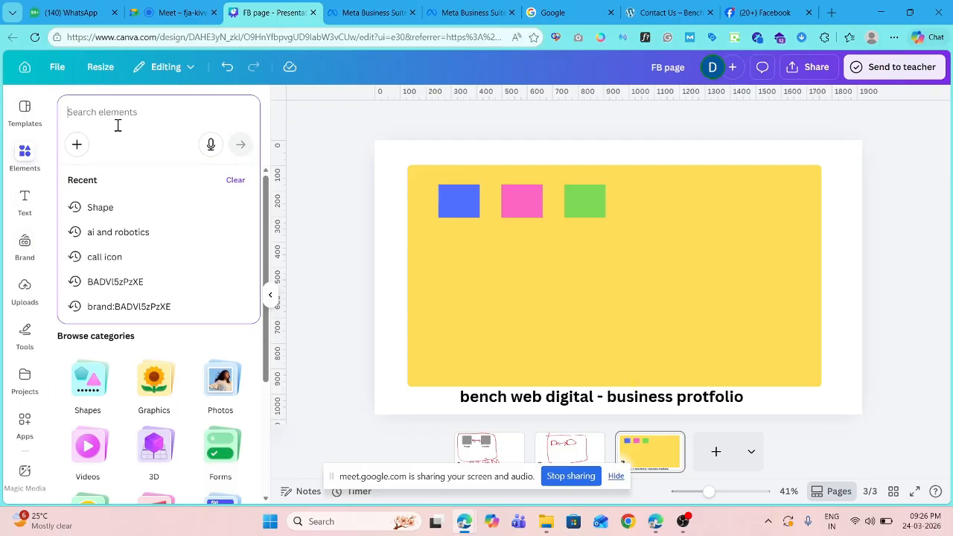
type("profile")
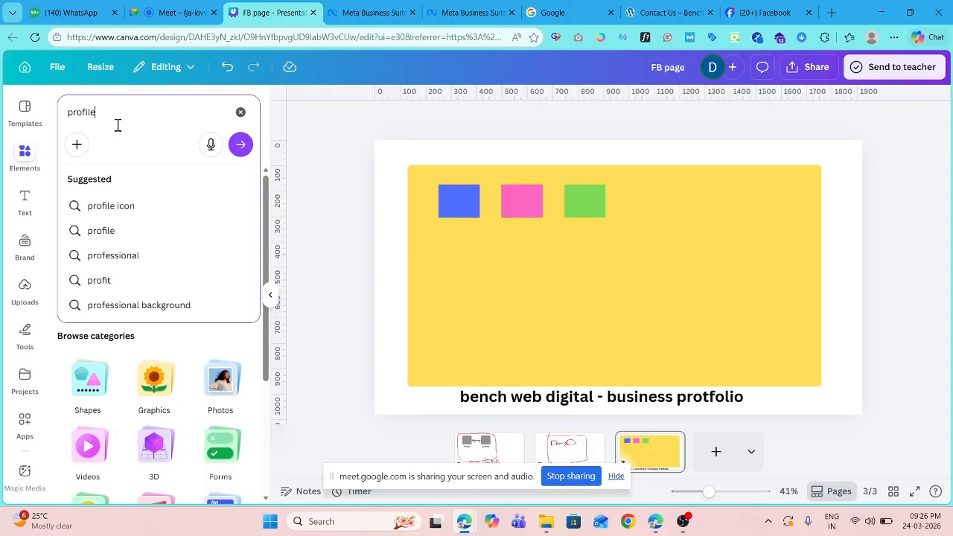
left_click(120, 205)
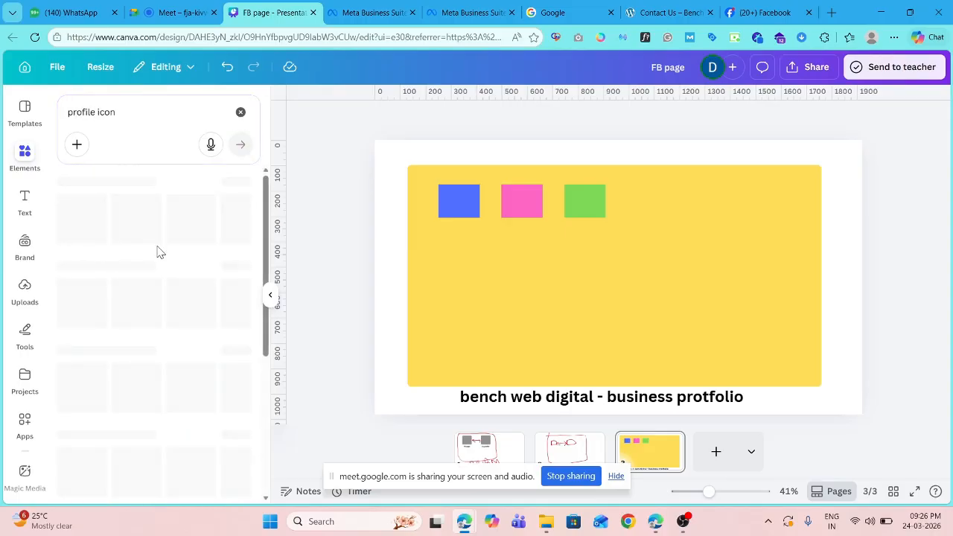
left_click(136, 292)
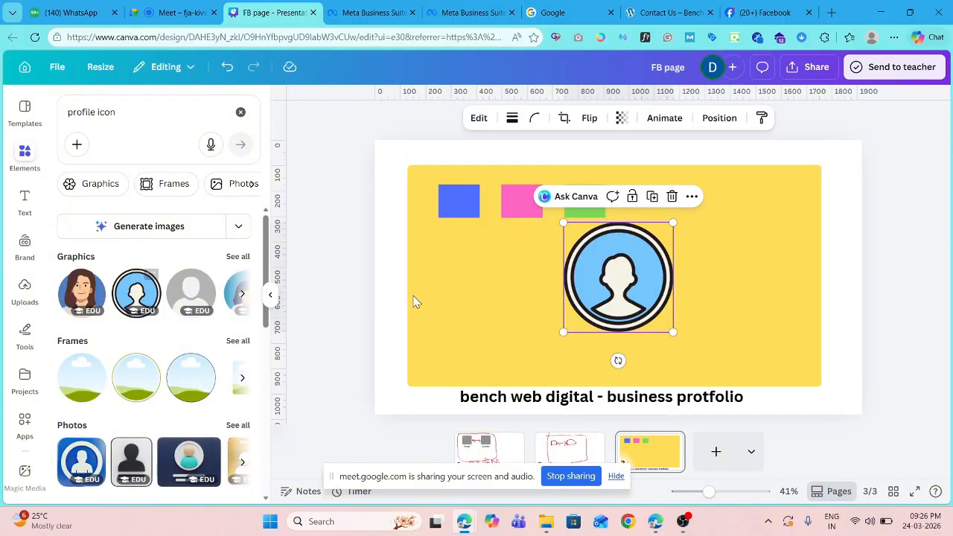
left_click_drag(673, 332, 455, 296)
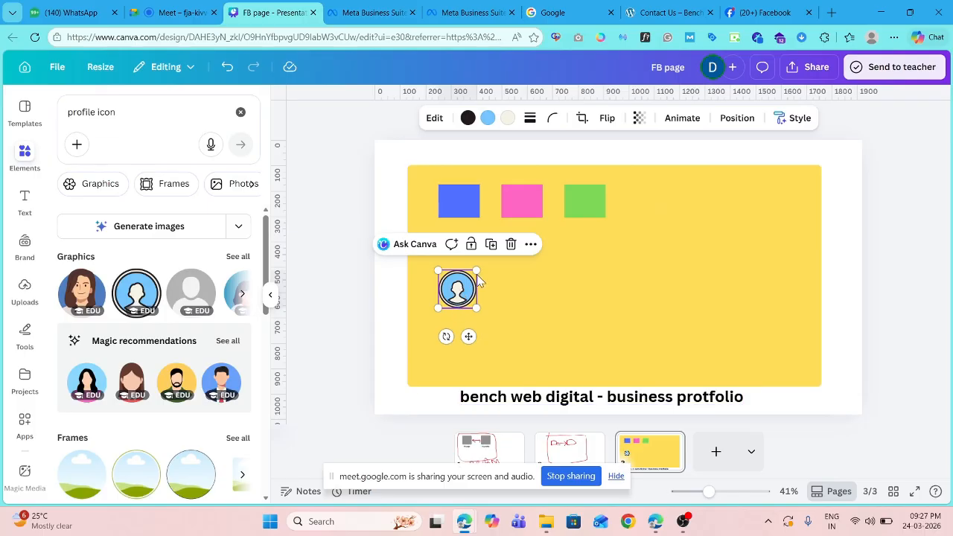
Add a subheading reading "ower" and place it just beside the blue profile icon
left_click(26, 201)
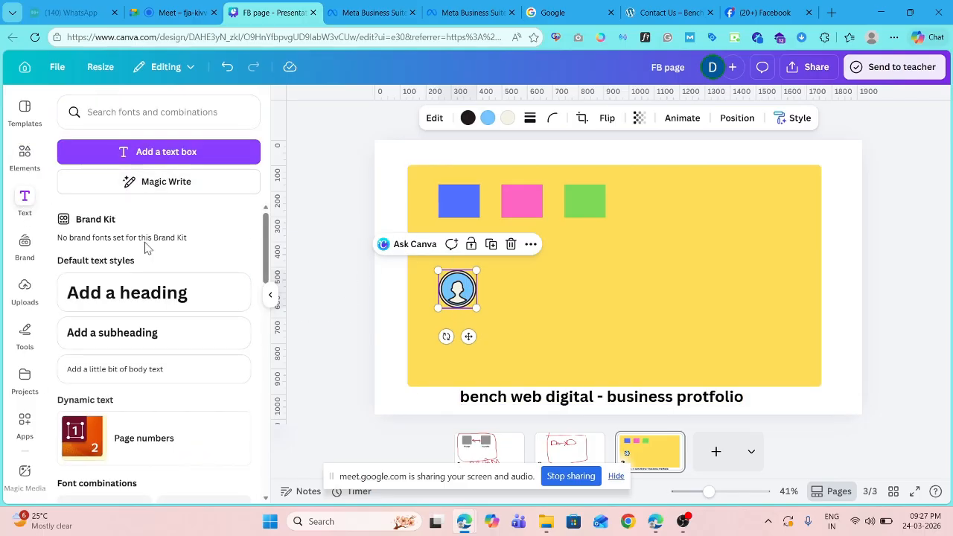
left_click(165, 335)
key("BackSpace")
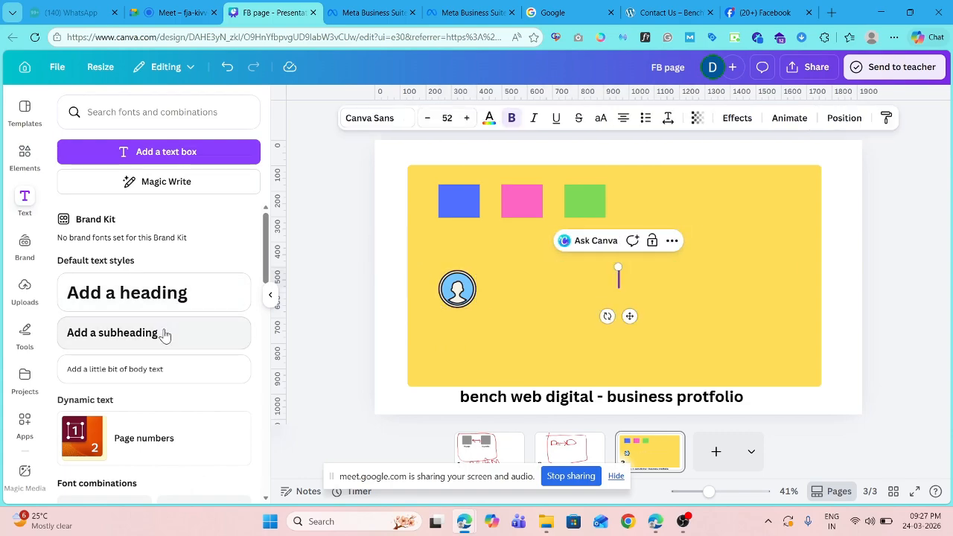
type("Power")
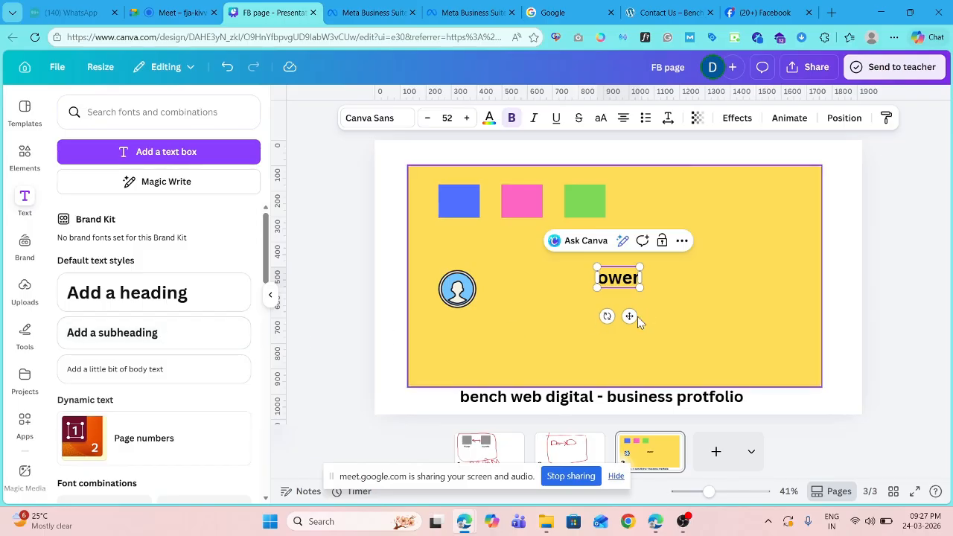
left_click_drag(631, 316, 516, 326)
left_click(450, 293)
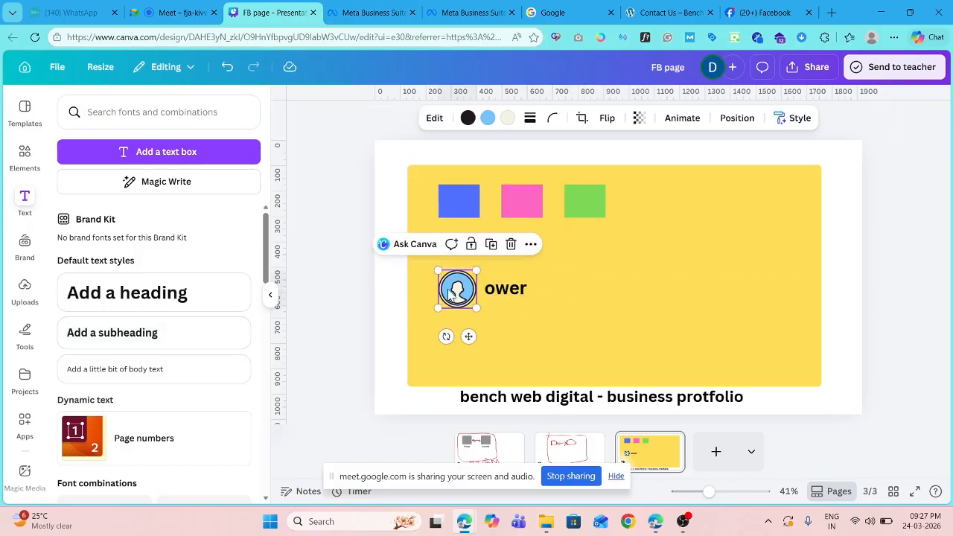
left_click(499, 291)
left_click(876, 290)
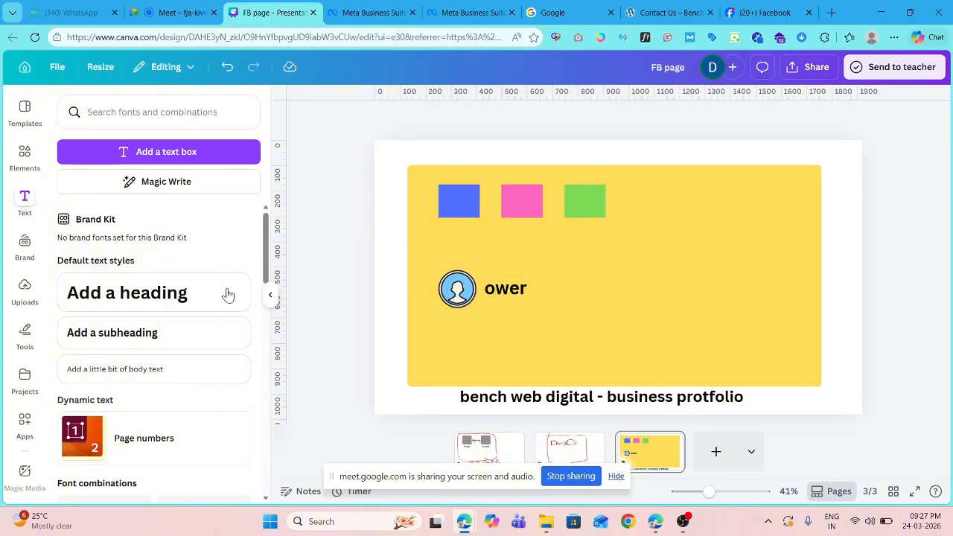
Insert the grey profile icon at a small size beneath the blue one, shifting the blue icon slightly up to make room
left_click(24, 154)
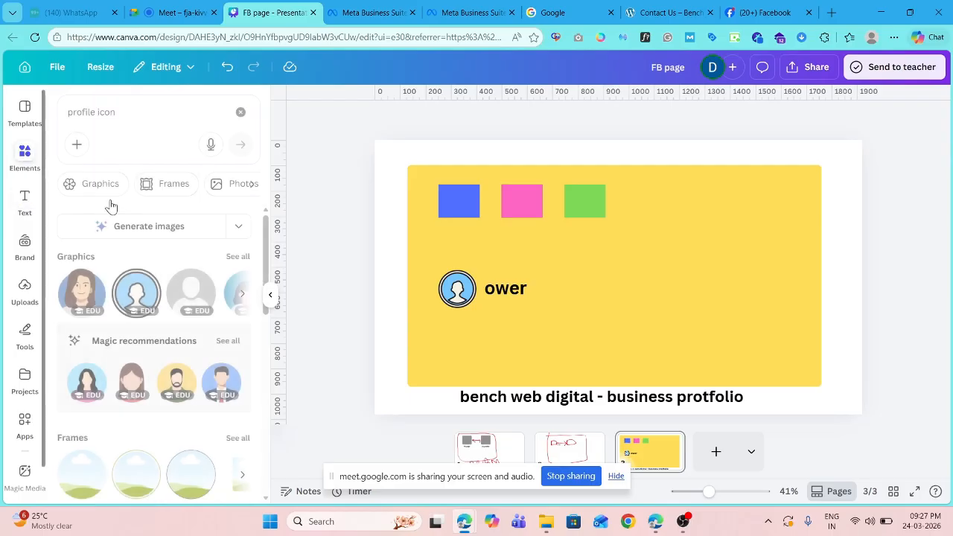
left_click(190, 292)
left_click_drag(671, 332, 450, 342)
left_click_drag(463, 280, 456, 266)
left_click(443, 332)
left_click_drag(444, 333, 449, 328)
Insert two more grey profile icons and line them up with the first as a spaced row of three
left_click(191, 292)
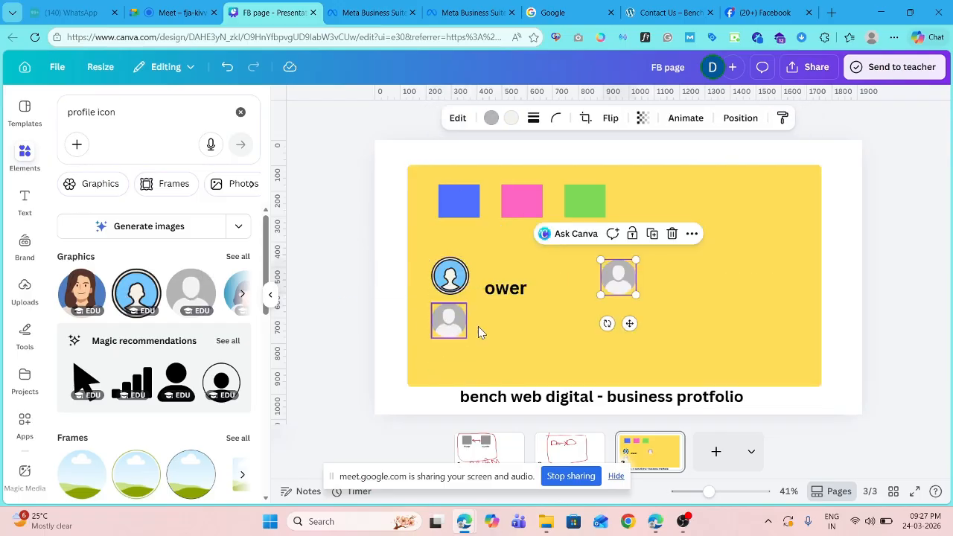
left_click_drag(620, 287, 521, 329)
left_click(188, 292)
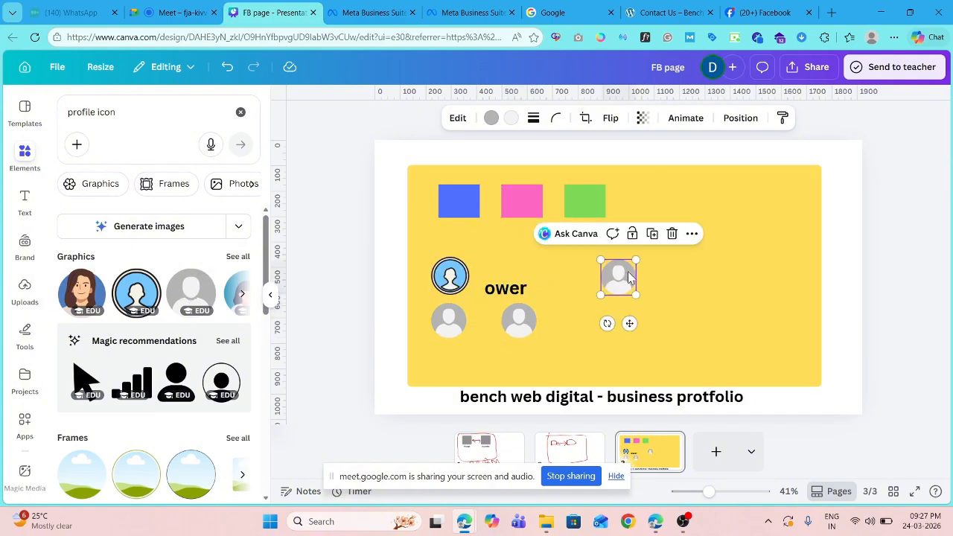
left_click_drag(627, 271, 590, 319)
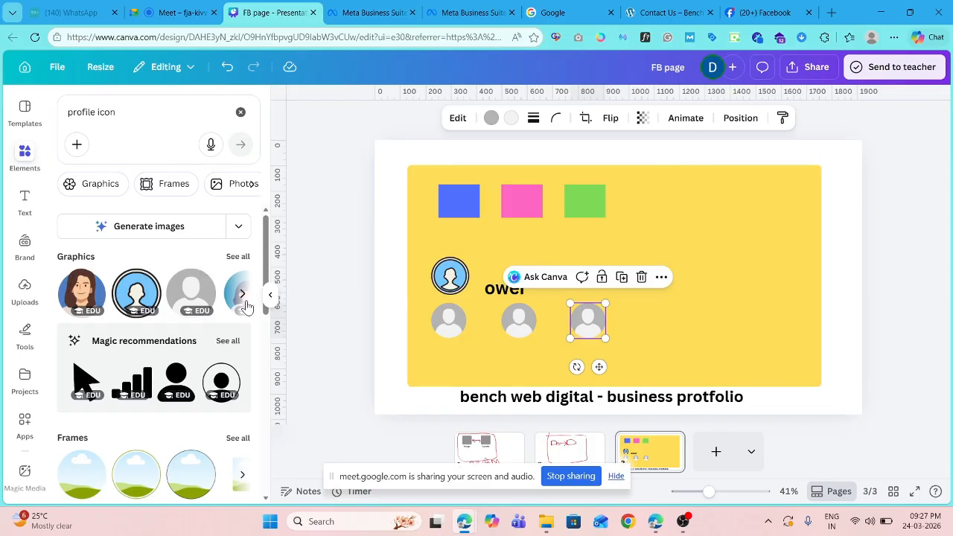
Insert two small black person icons side by side to start a new row beneath the grey profile icons
left_click(179, 383)
left_click_drag(670, 332, 452, 405)
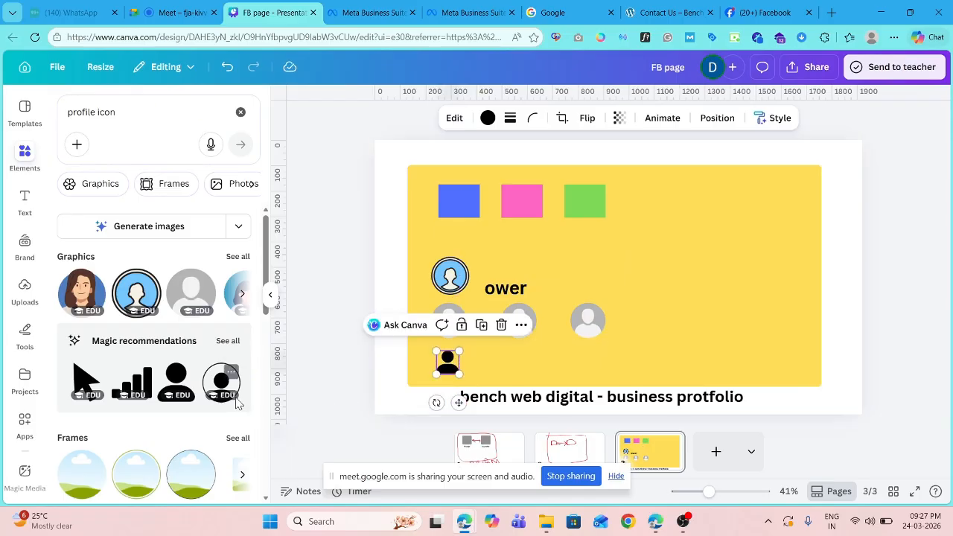
left_click(187, 383)
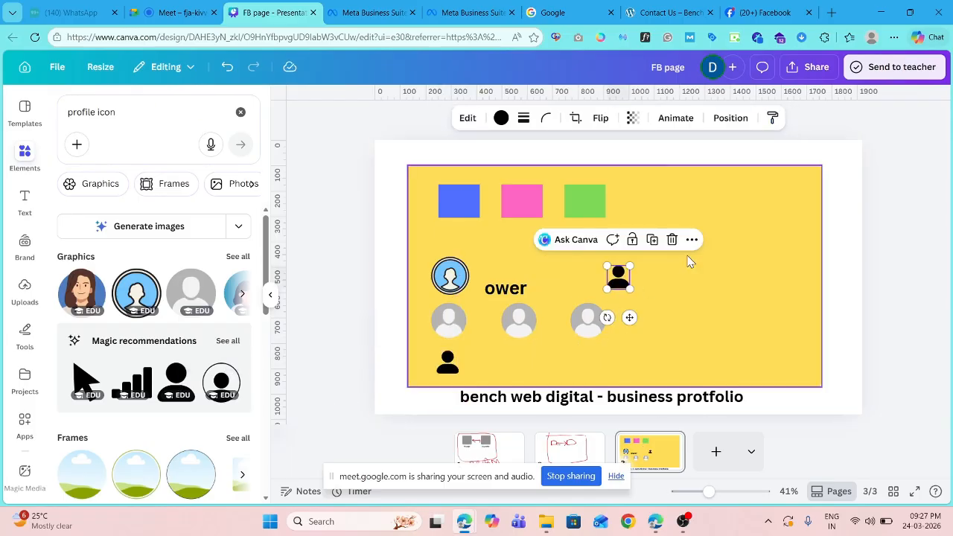
left_click_drag(619, 285, 526, 359)
Duplicate the black person icon repeatedly to extend the row to ten icons across the yellow area
left_click(525, 325)
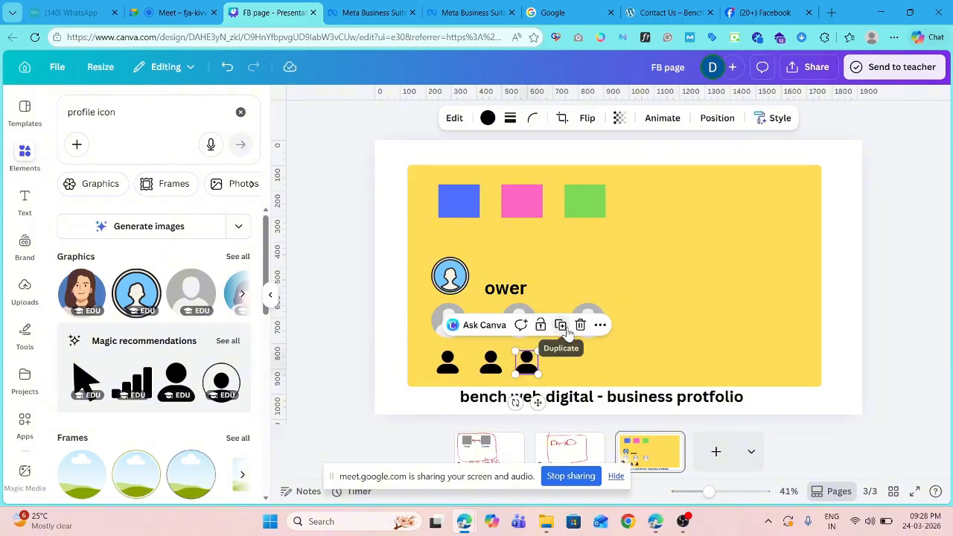
left_click(559, 325)
left_click(596, 325)
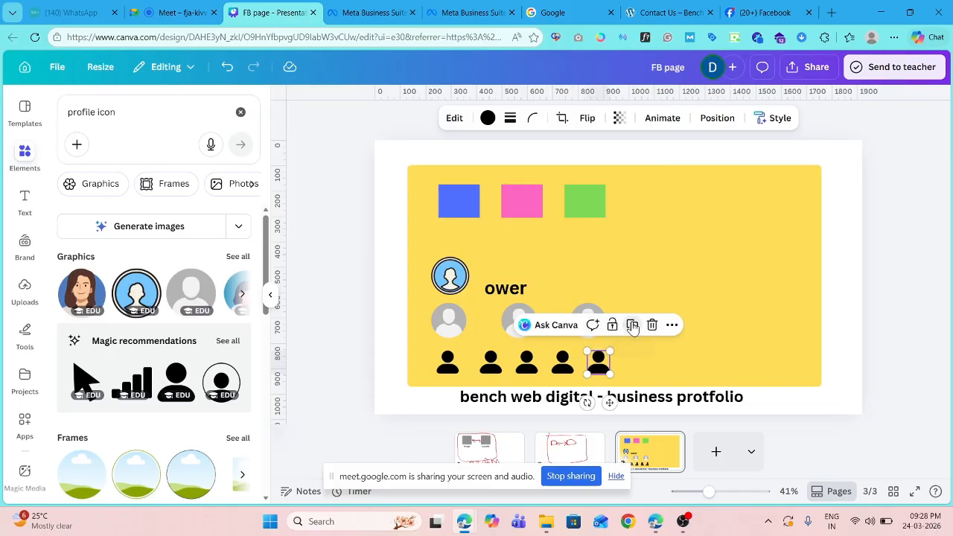
left_click(632, 325)
left_click(668, 325)
left_click(704, 326)
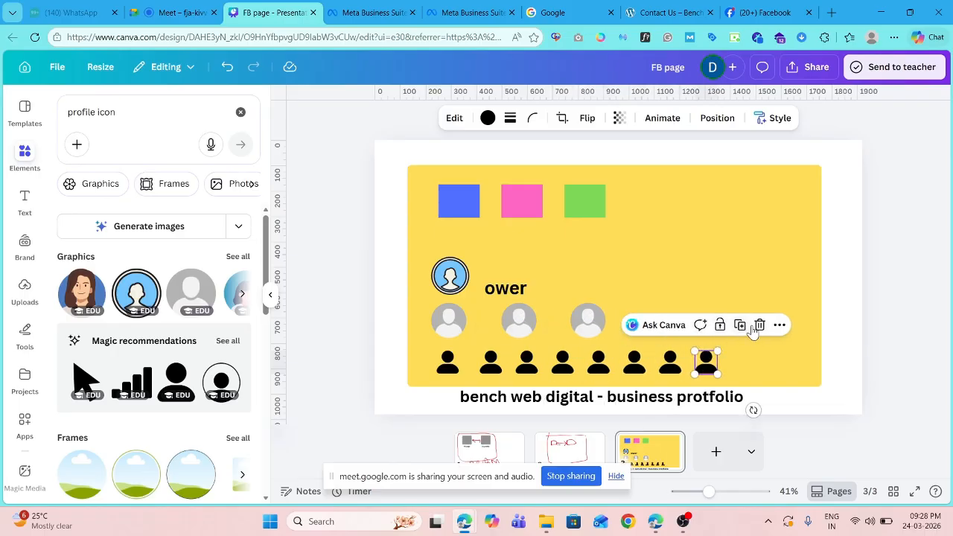
left_click(740, 325)
left_click(777, 325)
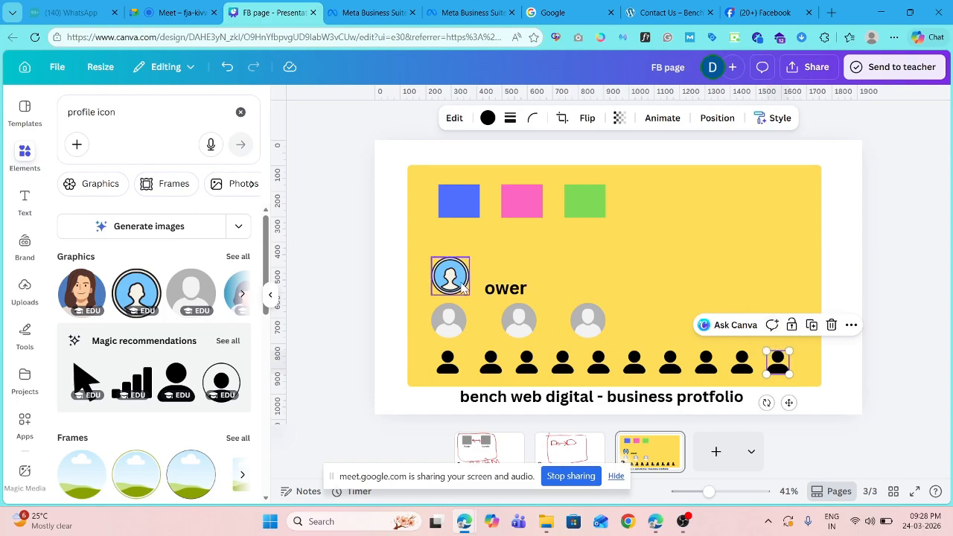
Align the "ower" label with the blue icon, then place a copy beside the grey icon row and change its text to "Manager"
left_click_drag(515, 290, 644, 320)
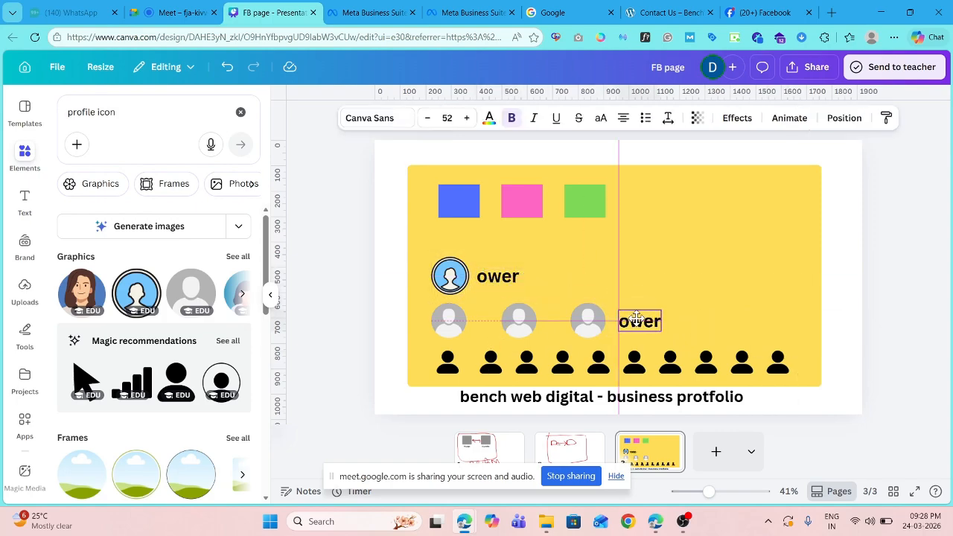
double_click(645, 320)
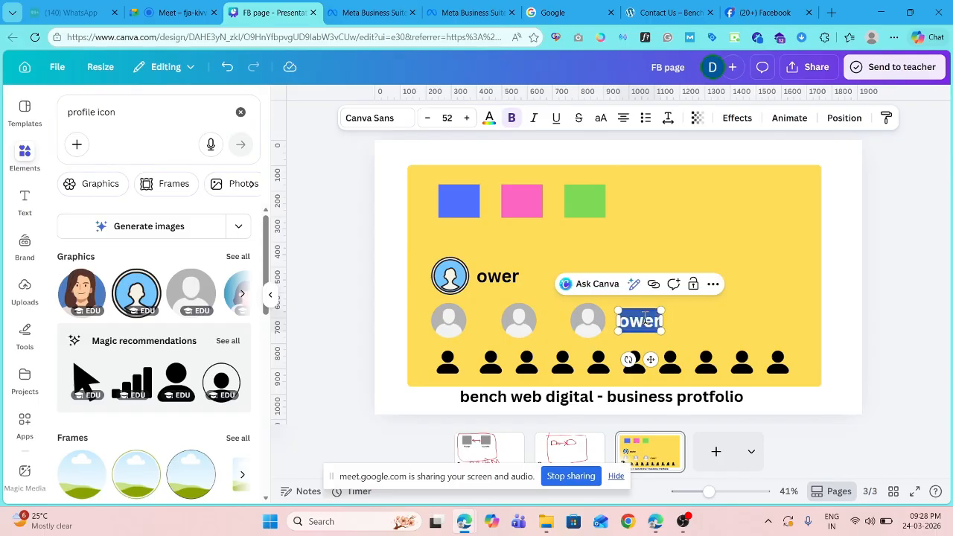
type("Maha")
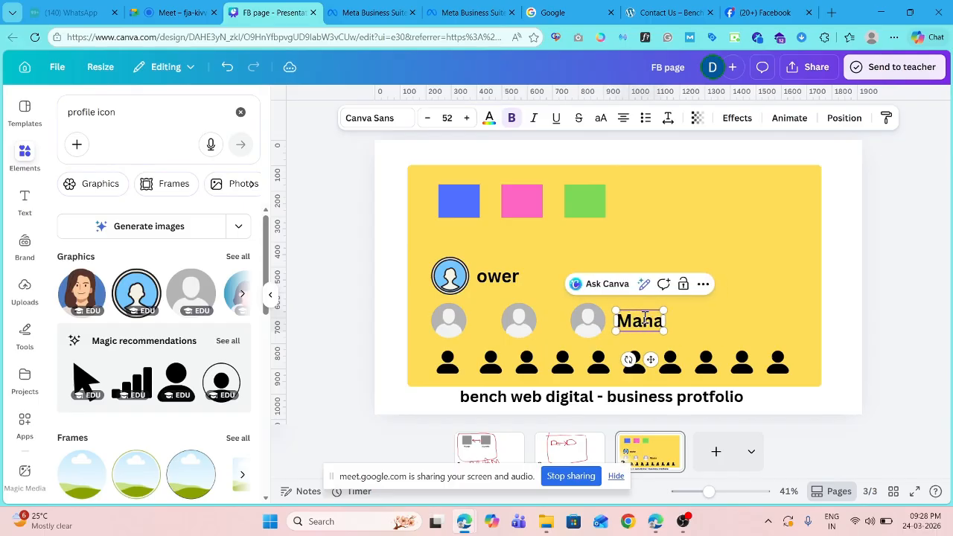
type("ger")
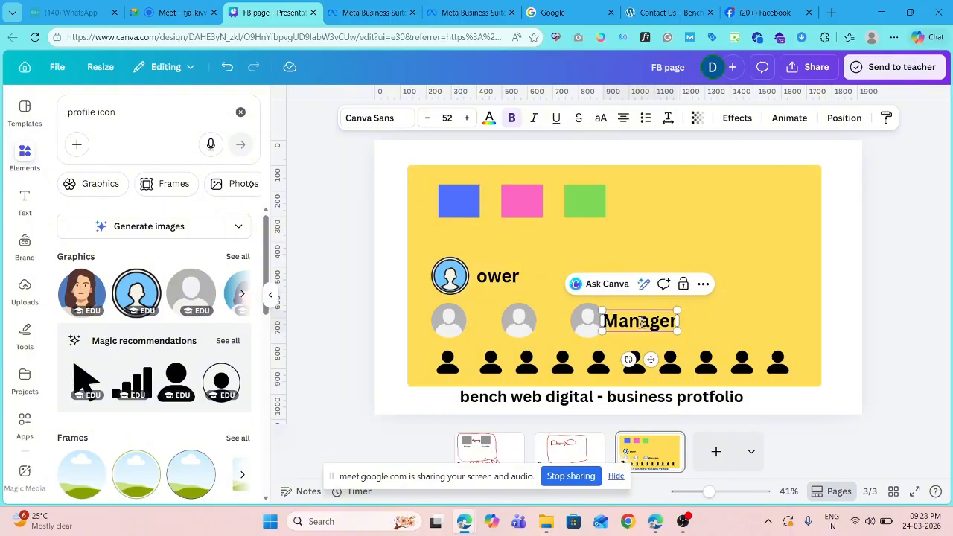
left_click(899, 309)
left_click_drag(637, 323, 648, 323)
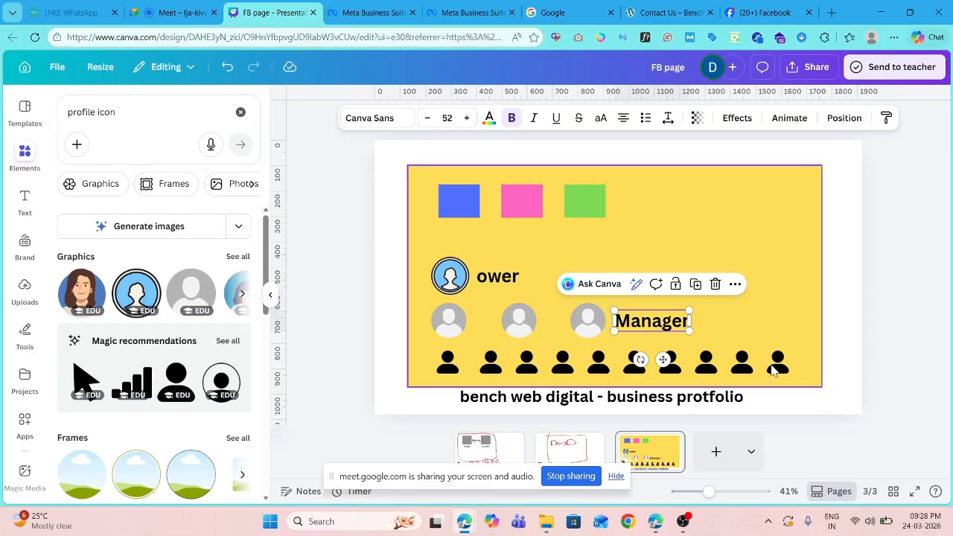
left_click(893, 354)
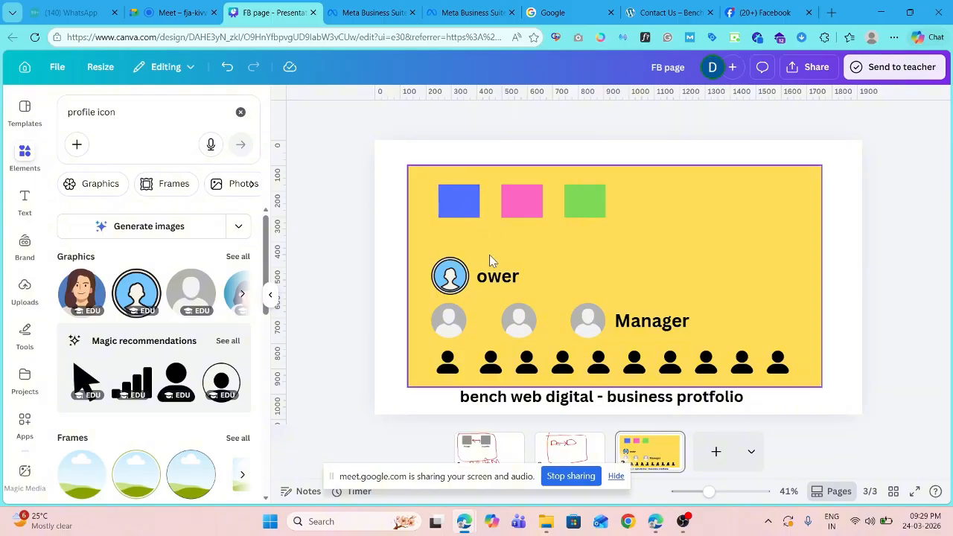
left_click(449, 326)
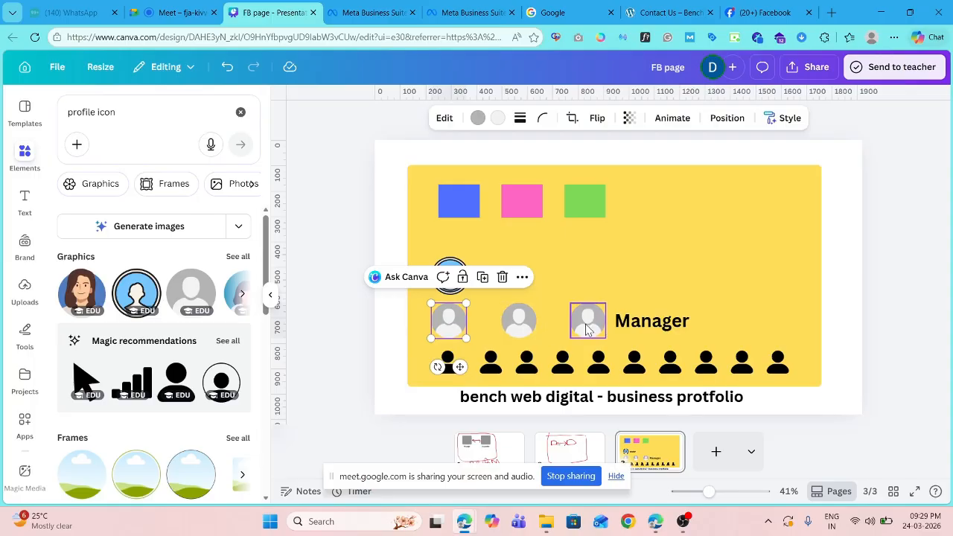
left_click(521, 320)
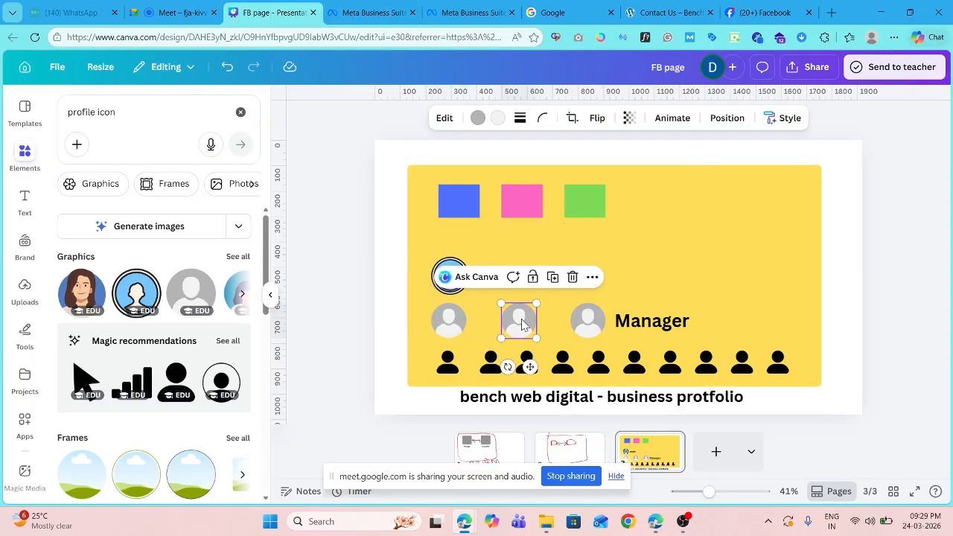
left_click(588, 321)
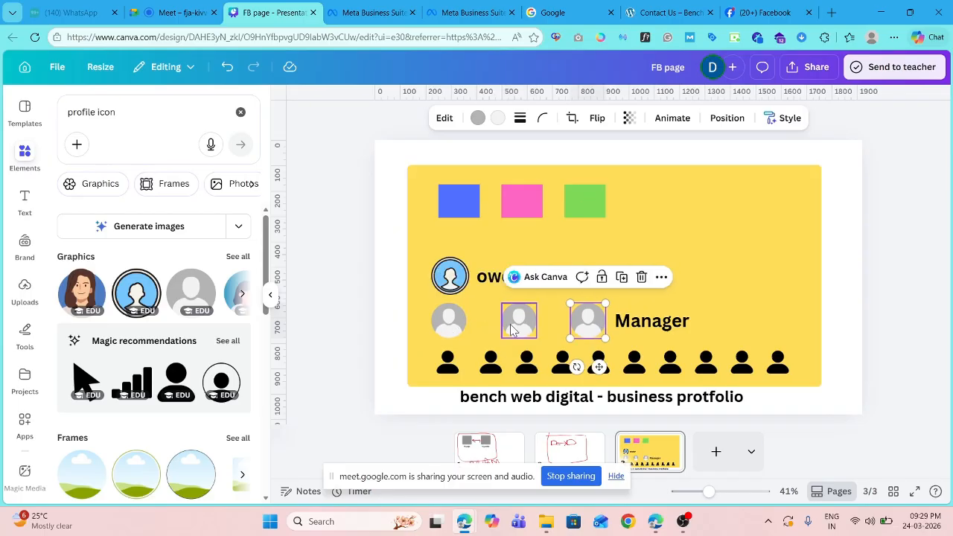
left_click(449, 320)
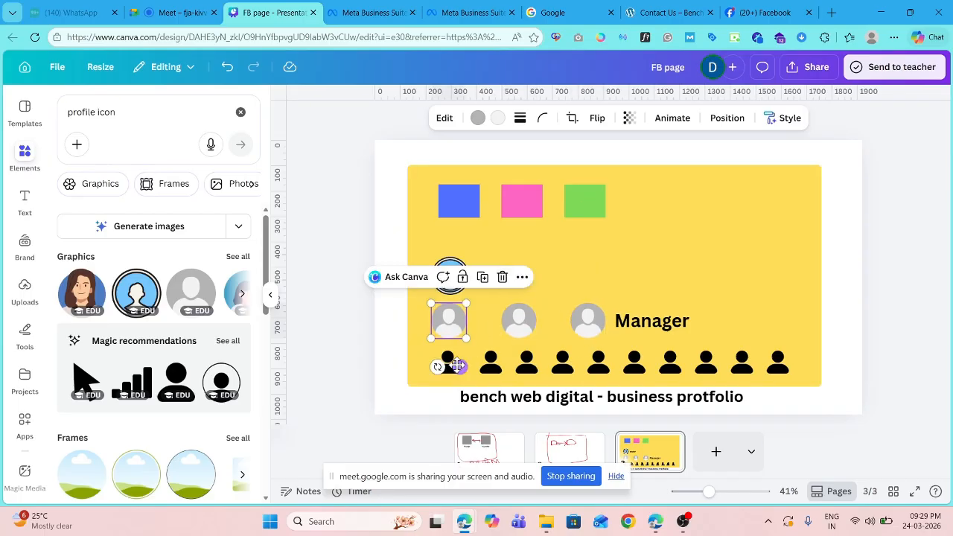
left_click(450, 362)
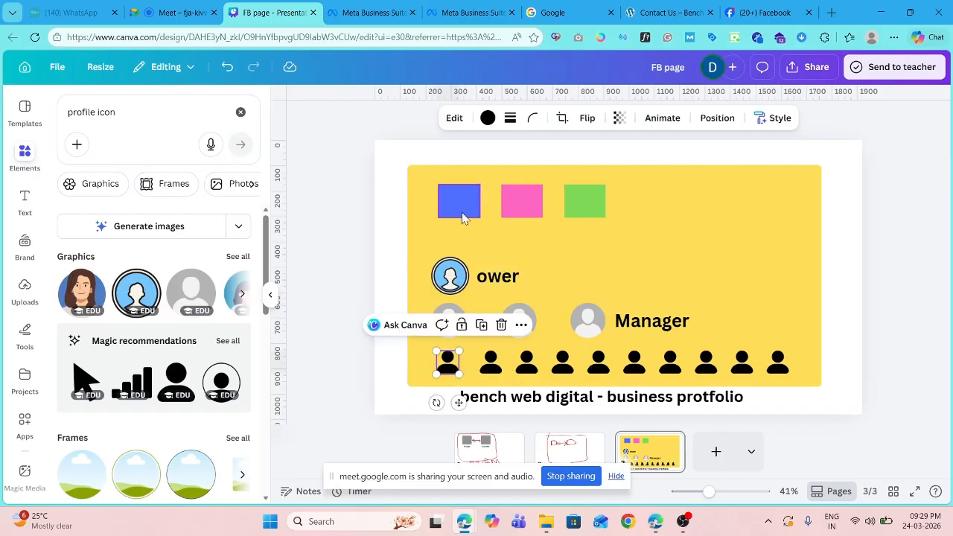
left_click(491, 364)
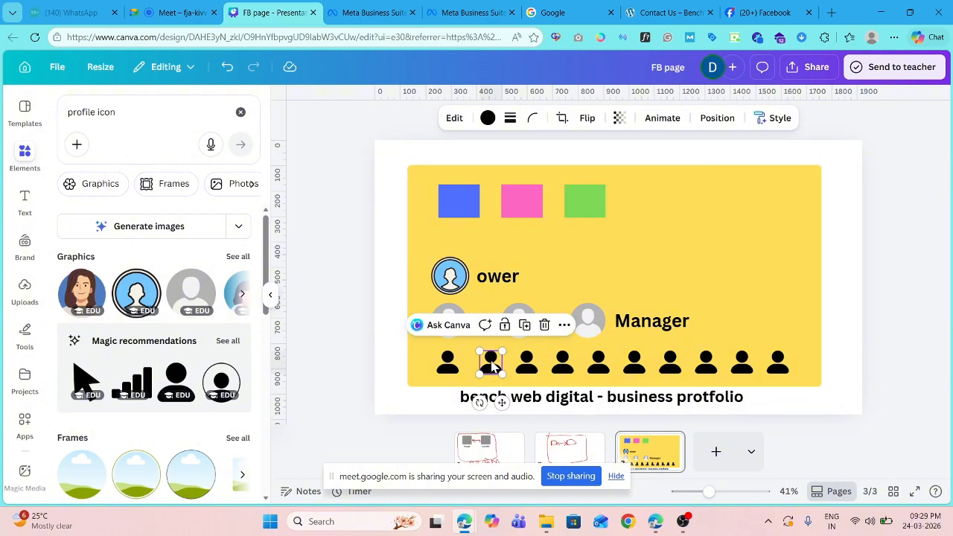
Switch to the Meta Business Suite settings and review the access levels in the CERAMIC WORLD portfolio's people list
left_click(777, 363)
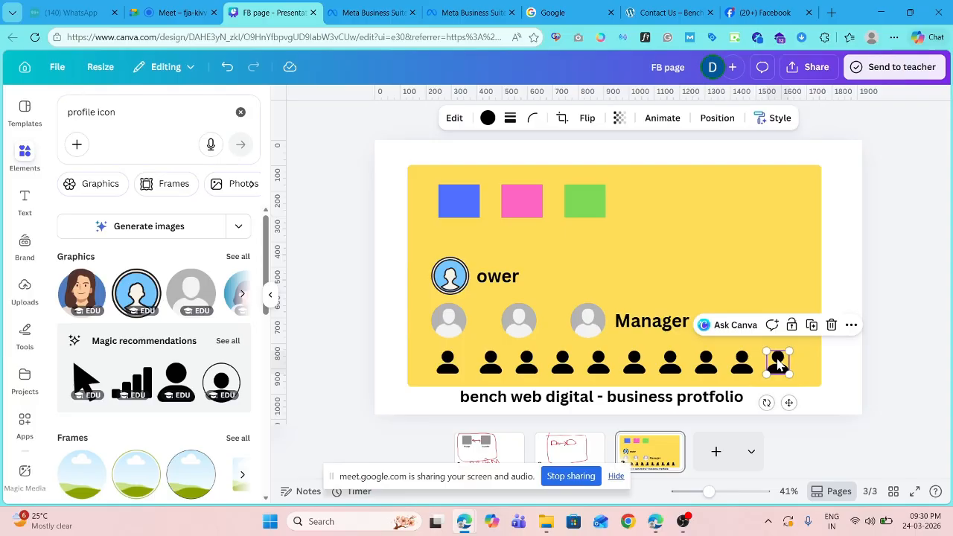
left_click(471, 12)
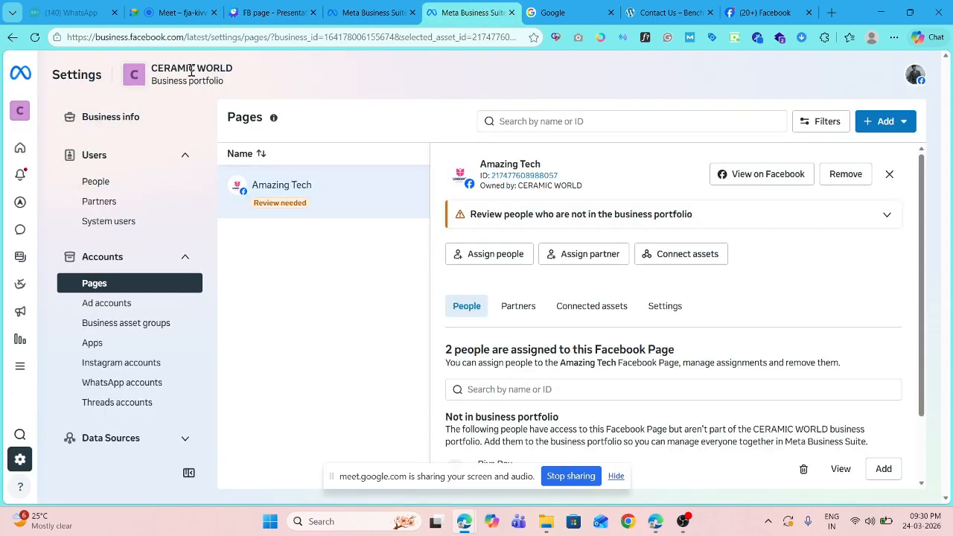
left_click(95, 183)
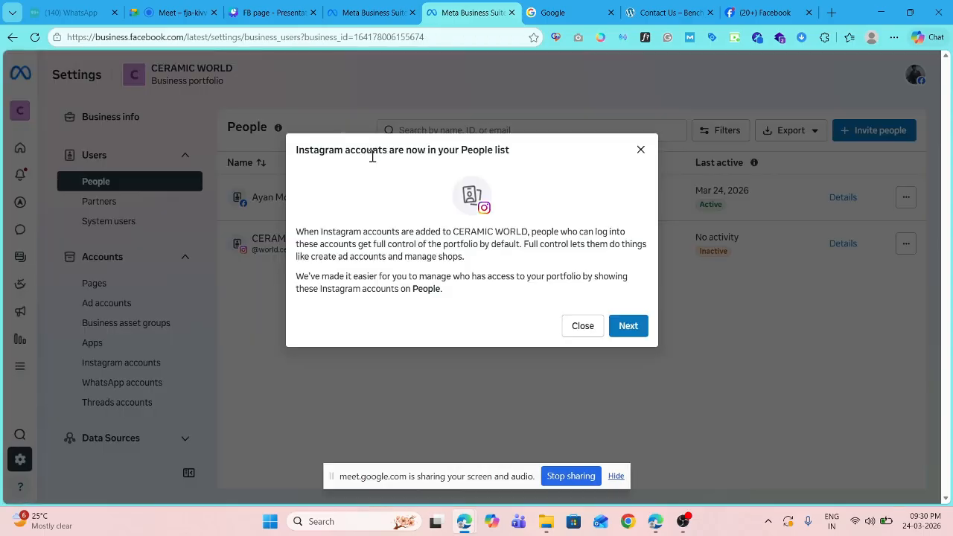
left_click(641, 151)
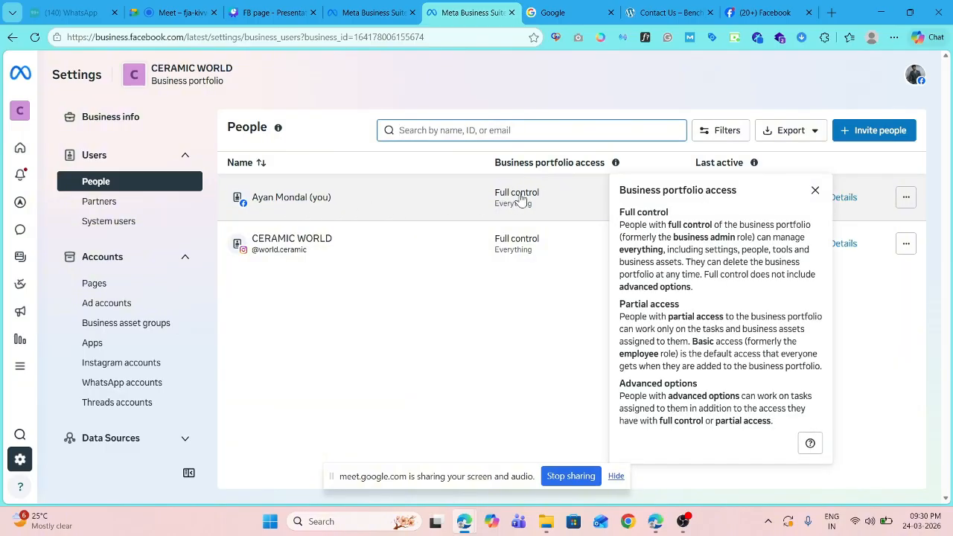
left_click(456, 336)
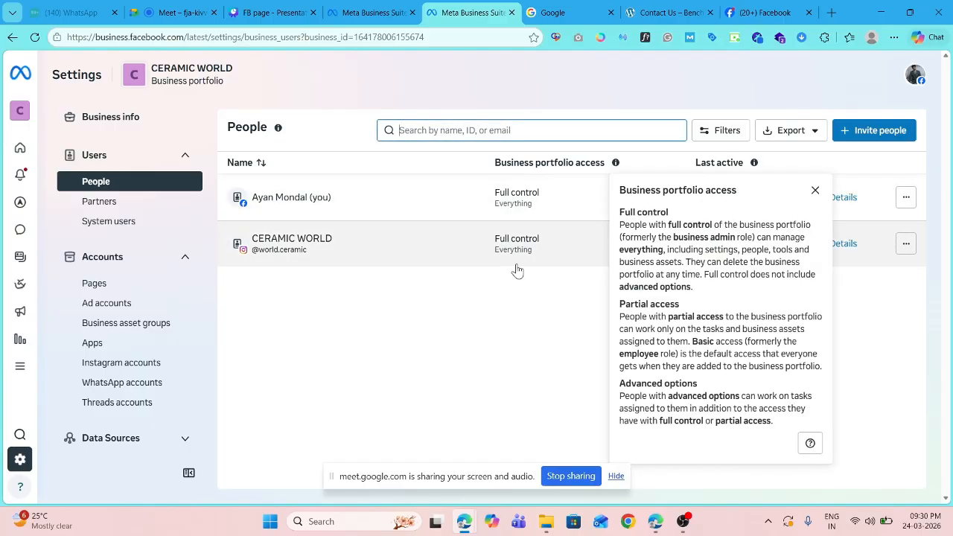
View the form for inviting people to the CERAMIC WORLD portfolio, and close it without adding anyone
left_click(884, 134)
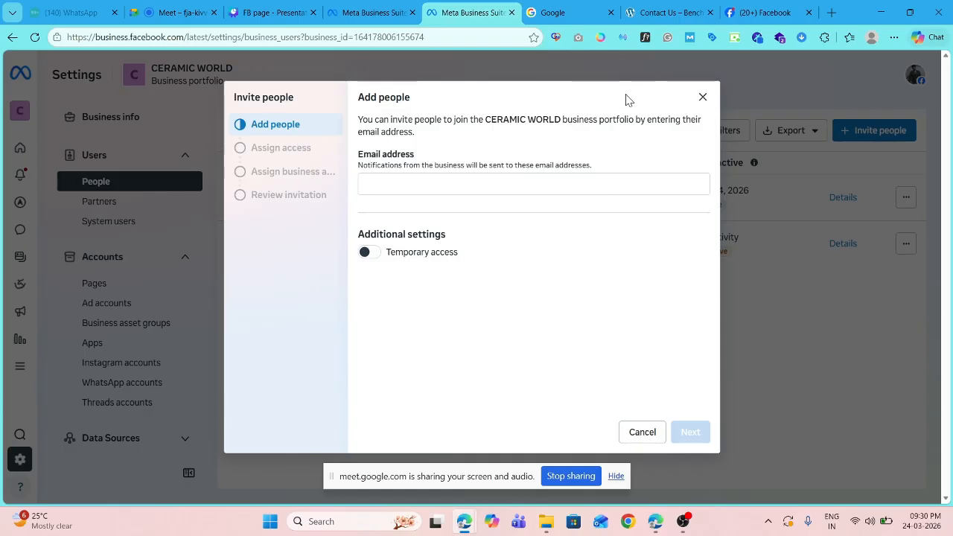
left_click(702, 97)
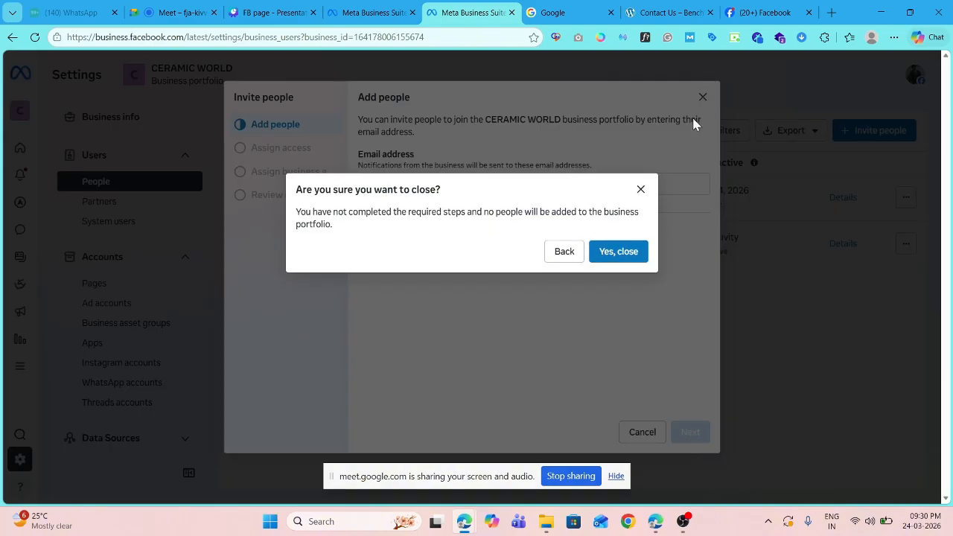
left_click(617, 252)
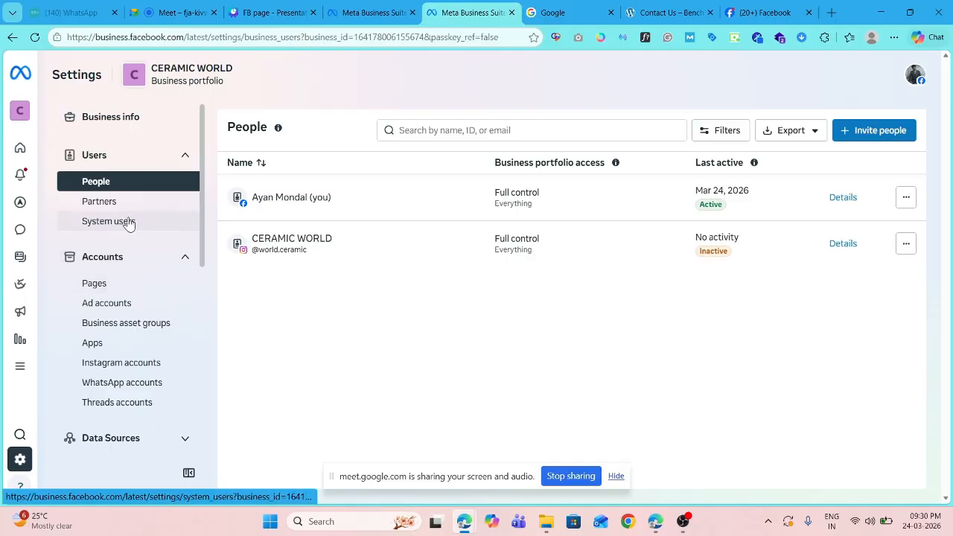
Switch back to the Canva diagram and point out the staff and manager icons alongside the coloured asset squares
left_click(268, 13)
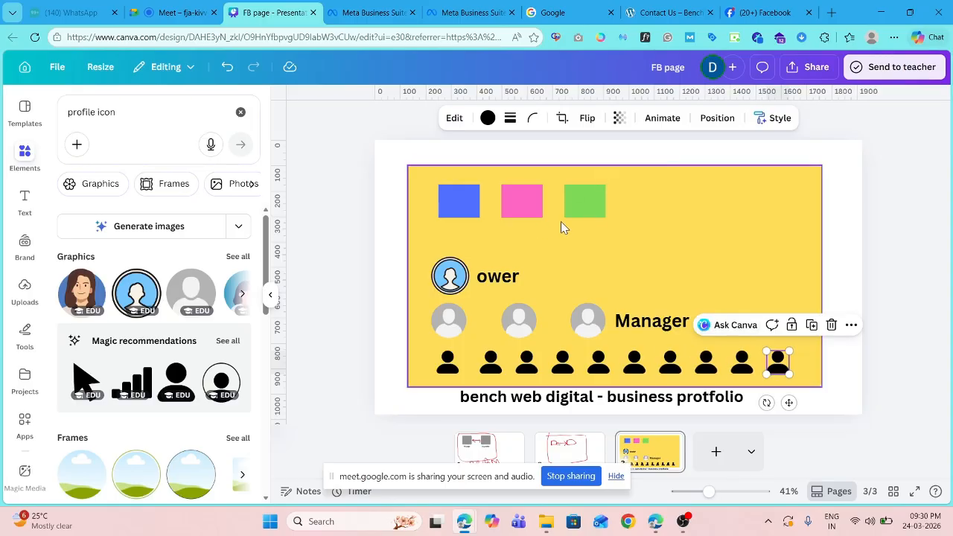
left_click(562, 363)
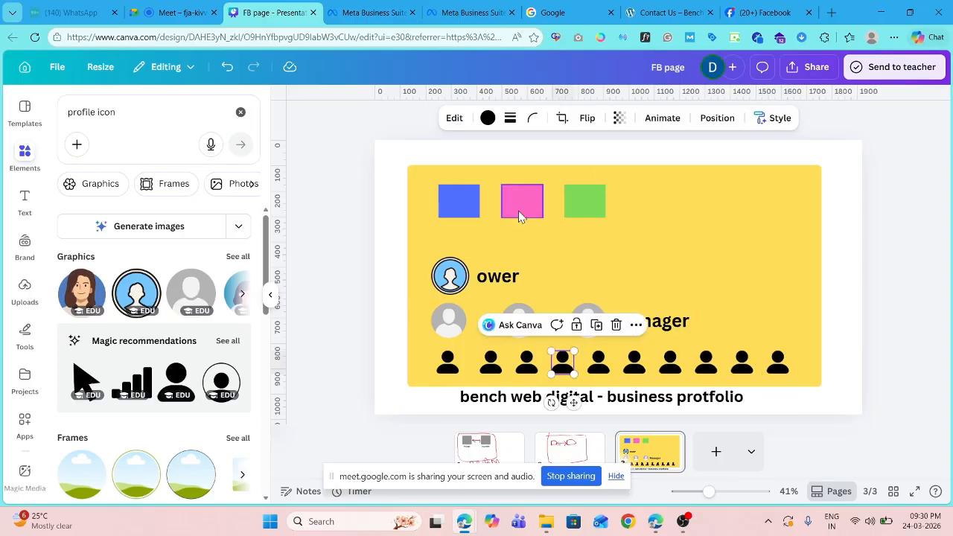
left_click(518, 211)
left_click(449, 362)
left_click(466, 207)
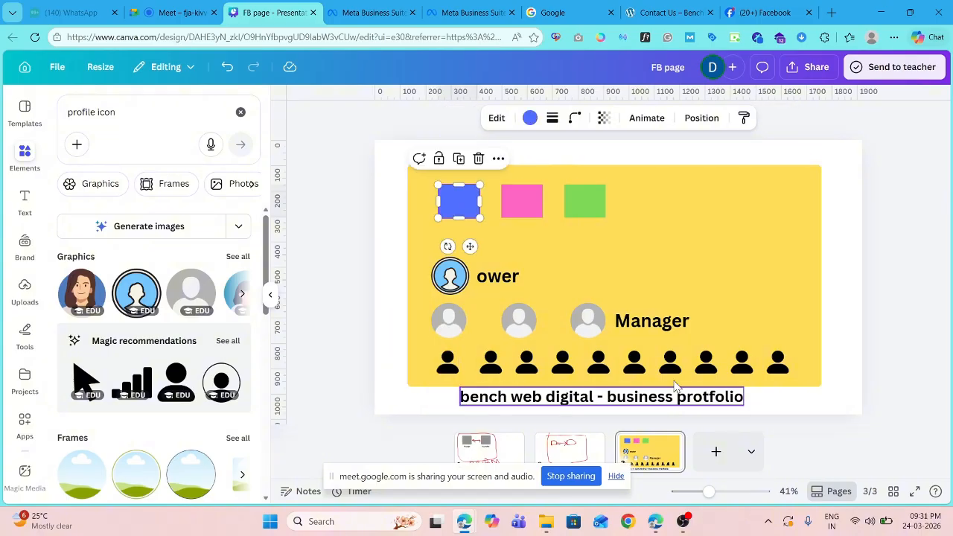
left_click(449, 320)
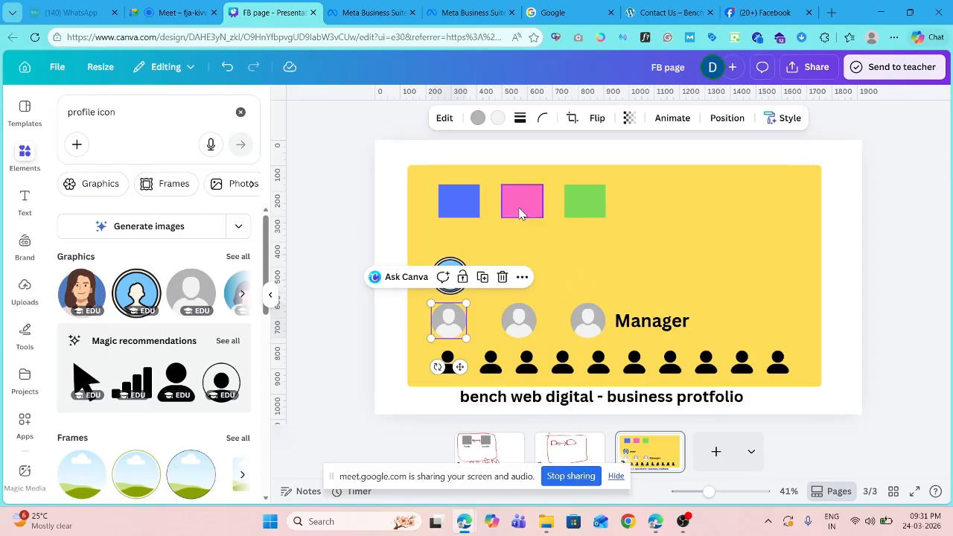
key("Escape")
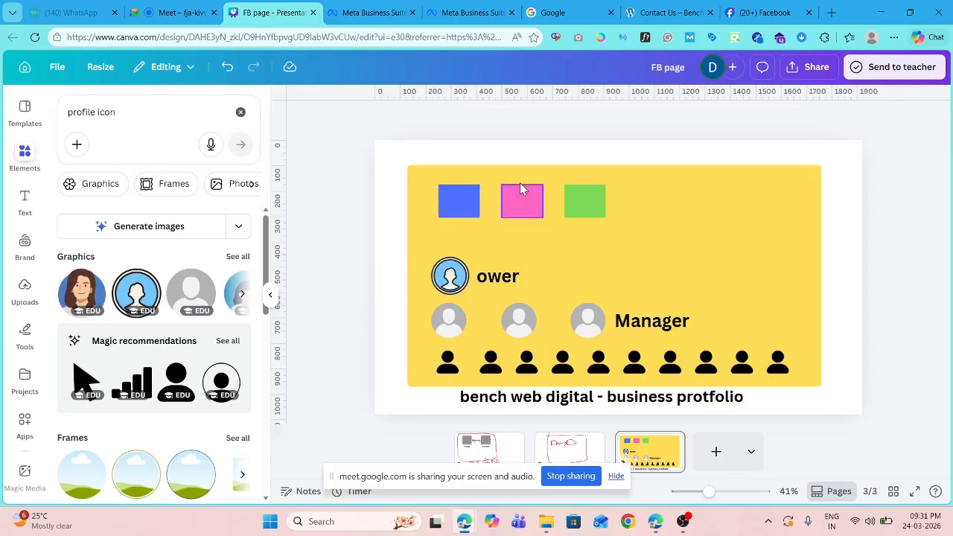
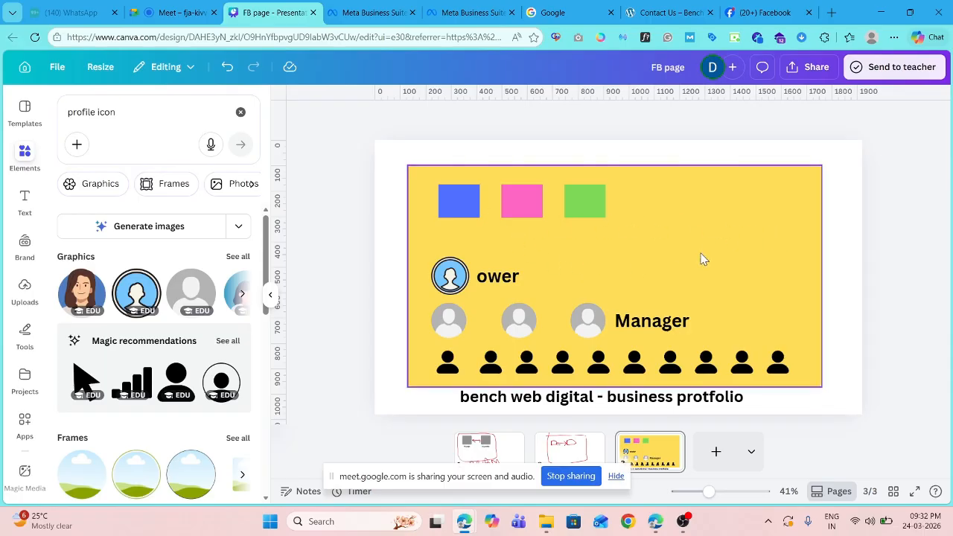
Add a fourth page and place a blue rounded rectangle on it, enlarged to cover most of the page
left_click(716, 451)
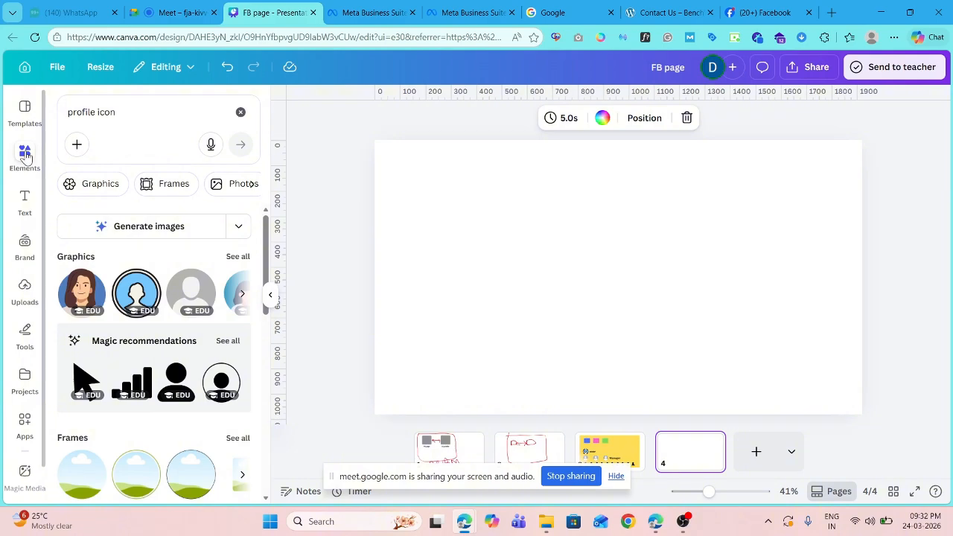
left_click(24, 335)
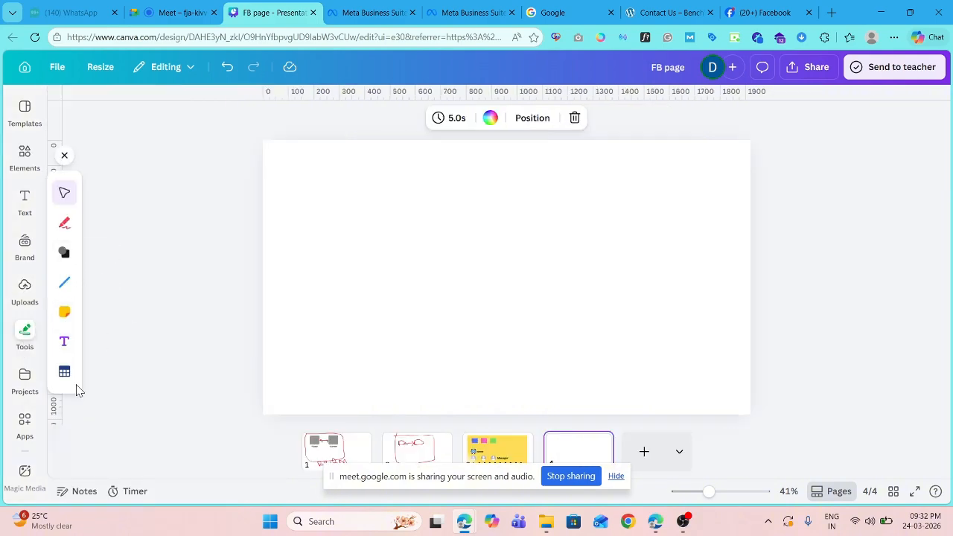
left_click(65, 253)
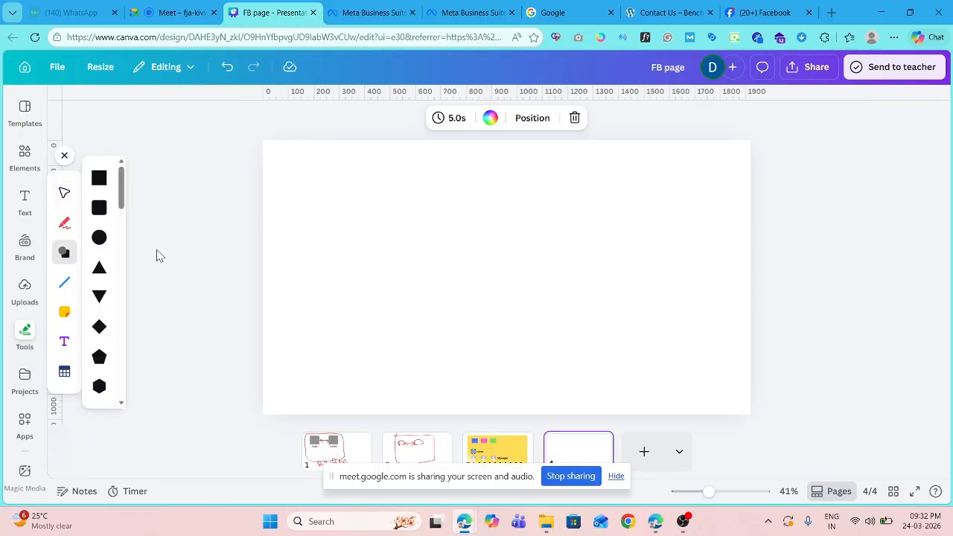
left_click(99, 208)
left_click_drag(495, 255, 355, 207)
left_click_drag(384, 241, 723, 386)
left_click_drag(605, 315, 591, 306)
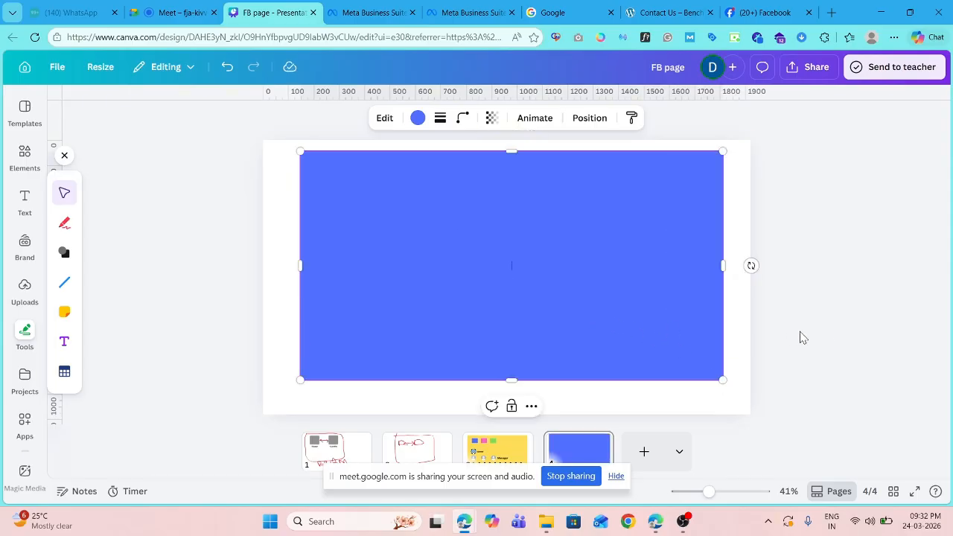
left_click(833, 332)
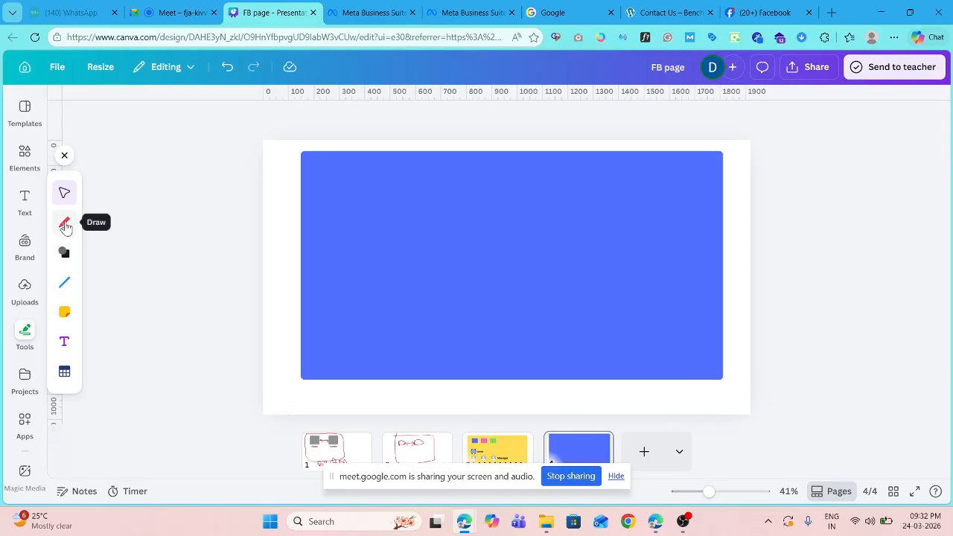
left_click(24, 199)
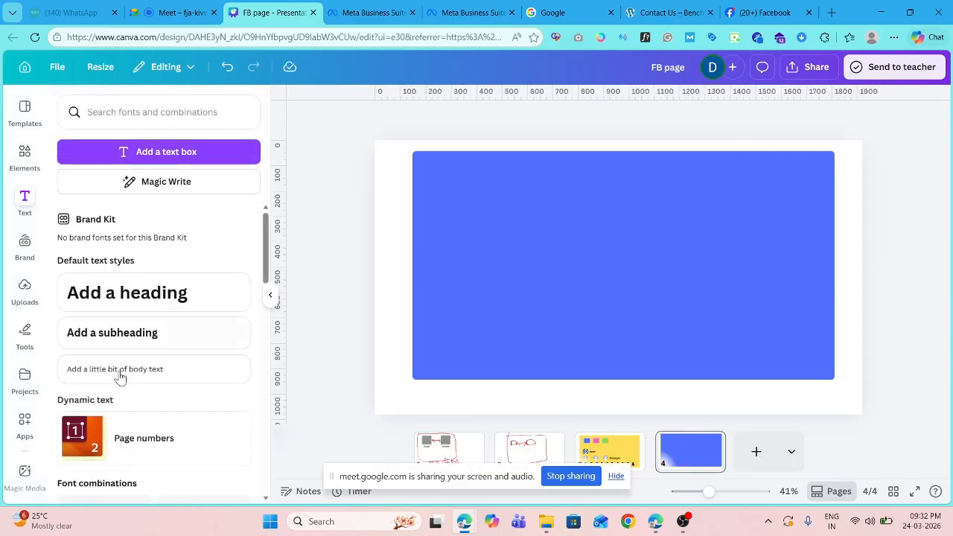
left_click(147, 342)
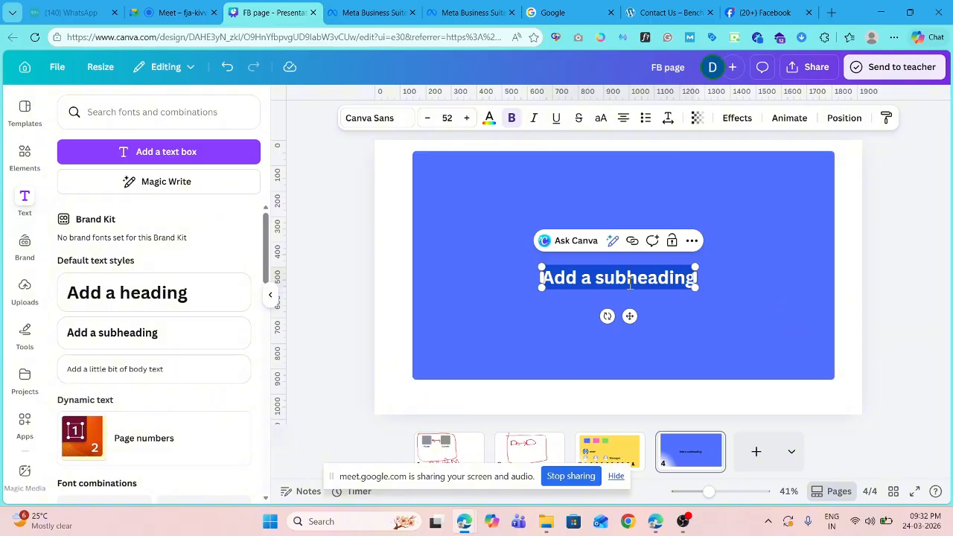
left_click_drag(629, 316, 618, 428)
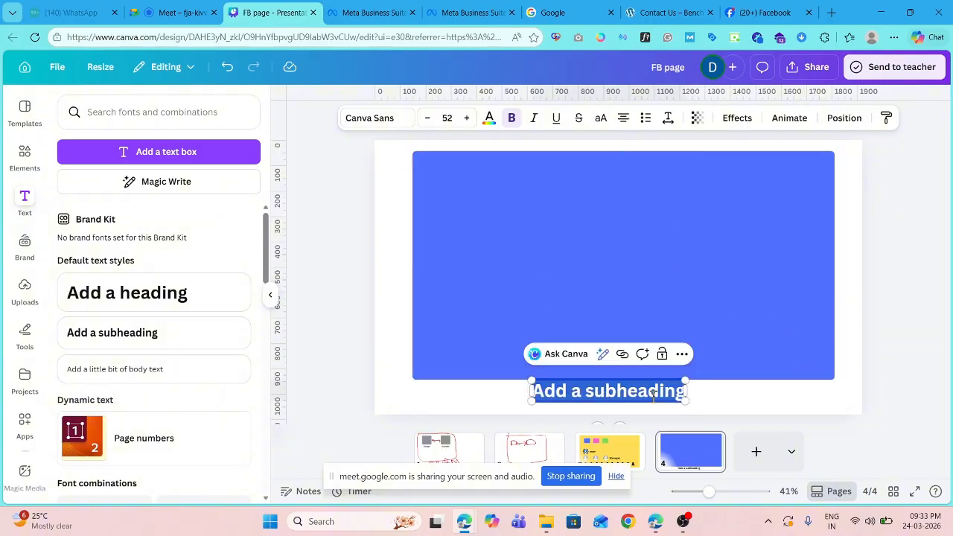
key("Delete")
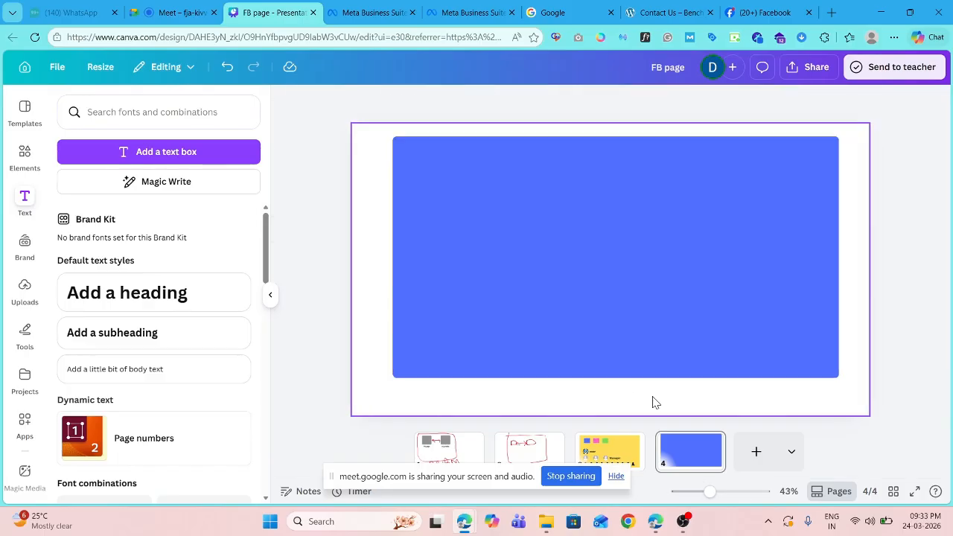
left_click(139, 300)
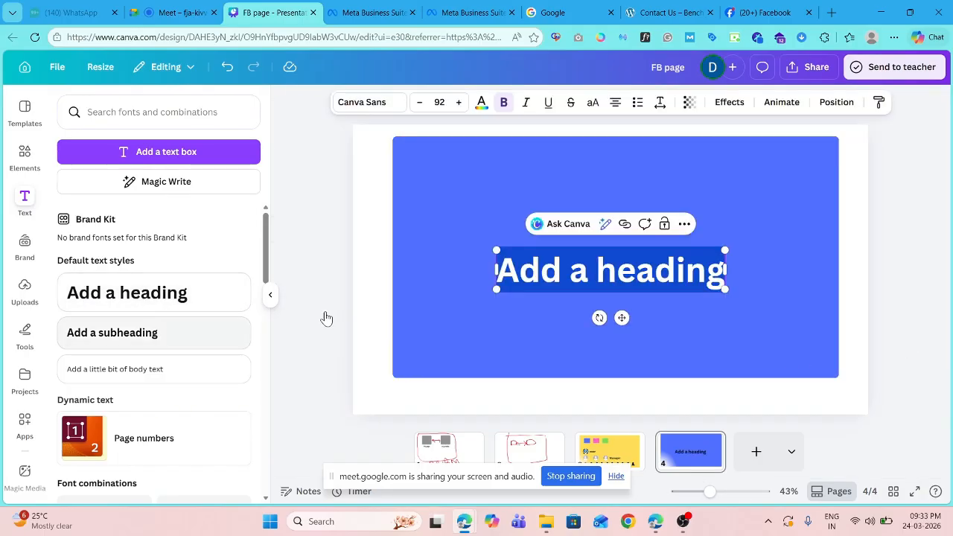
left_click(876, 280)
left_click(663, 279)
left_click(672, 224)
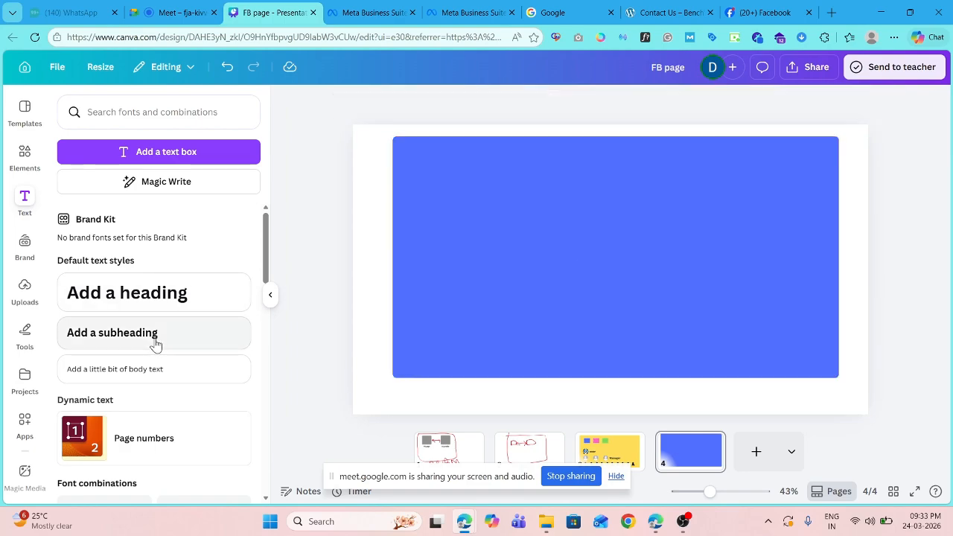
left_click(154, 338)
left_click_drag(622, 309, 607, 436)
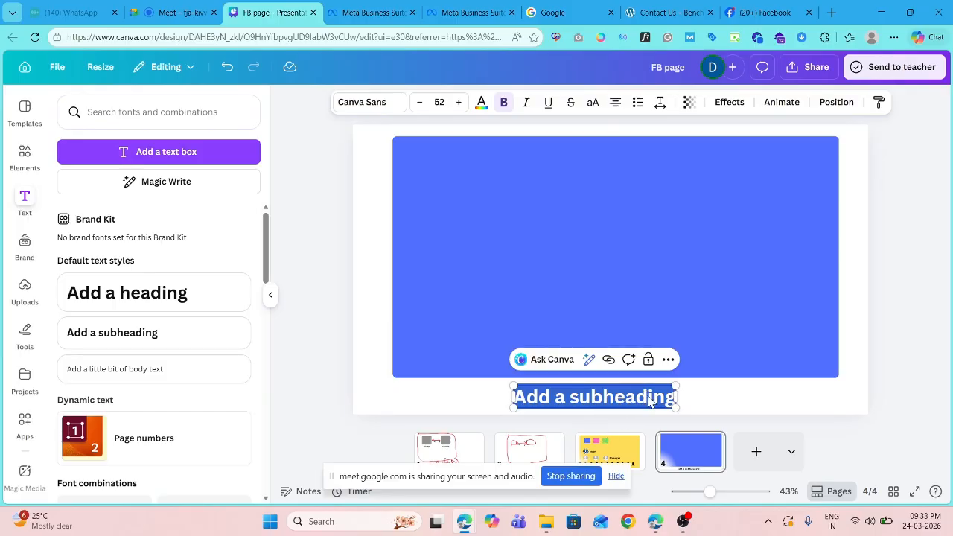
key("Delete")
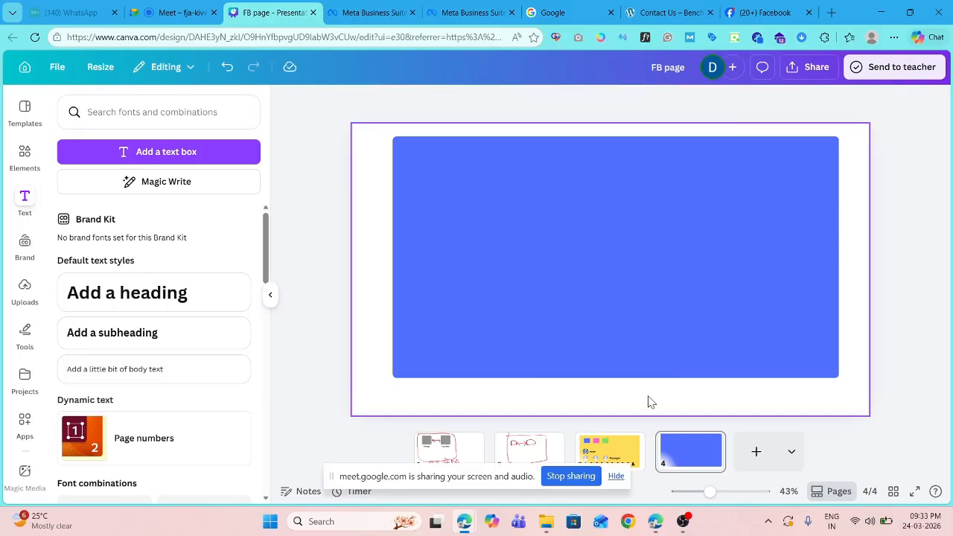
Add a subheading on the blue rectangle and replace its placeholder text with "Real easted"
left_click(138, 333)
left_click(615, 274)
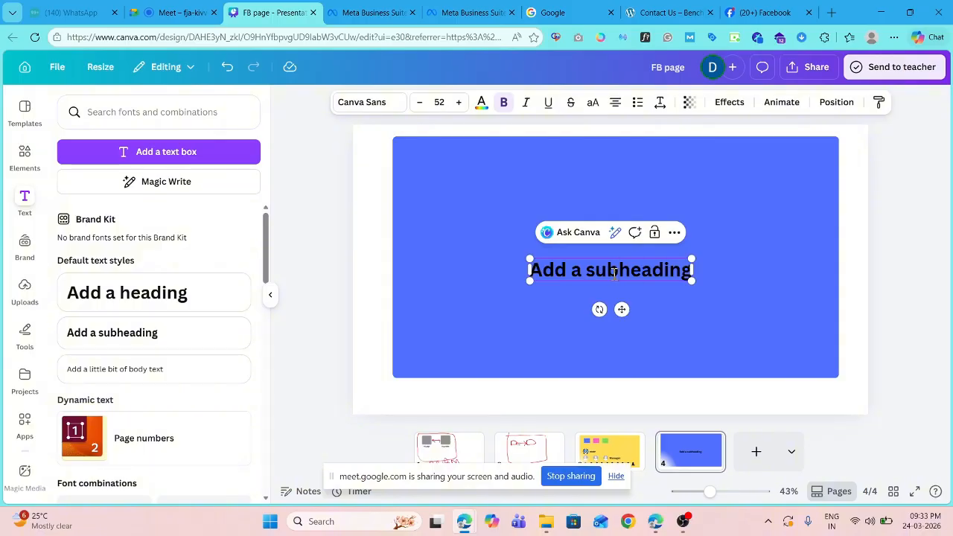
key("BackSpace")
key("BackSpace")
key("BackSpace")
key("BackSpace")
key("BackSpace")
key("BackSpace")
key("BackSpace")
key("BackSpace")
key("BackSpace")
key("BackSpace")
key("BackSpace")
key("BackSpace")
key("BackSpace")
key("BackSpace")
key("BackSpace")
key("BackSpace")
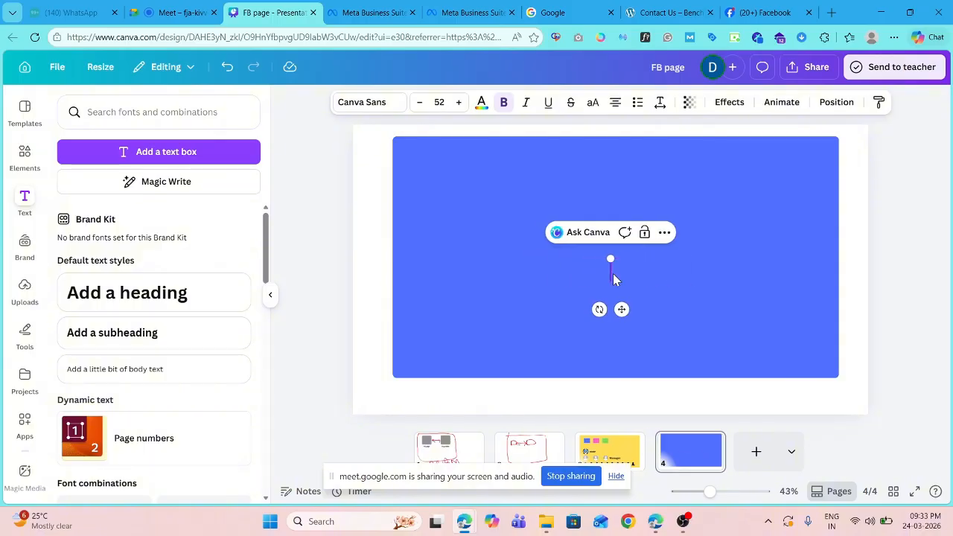
type("Real")
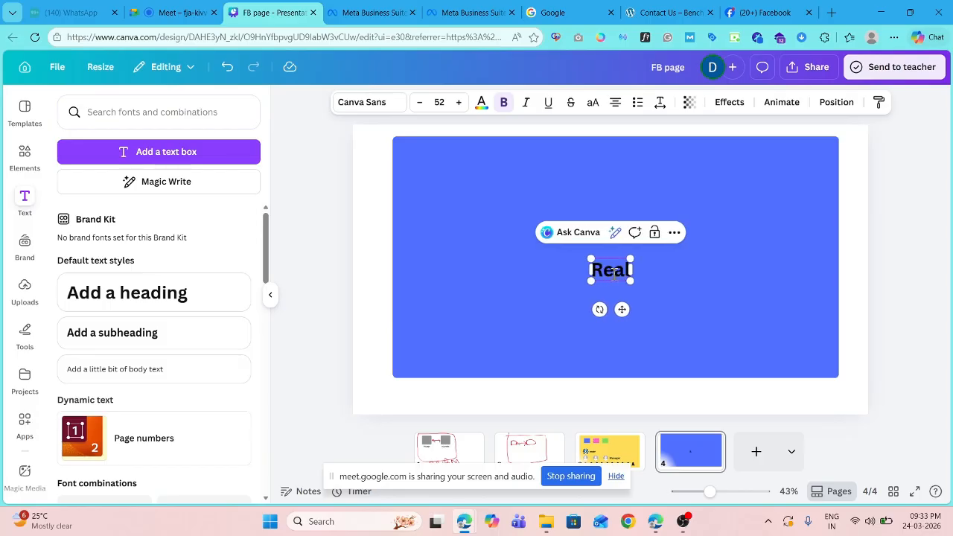
type(" eastd")
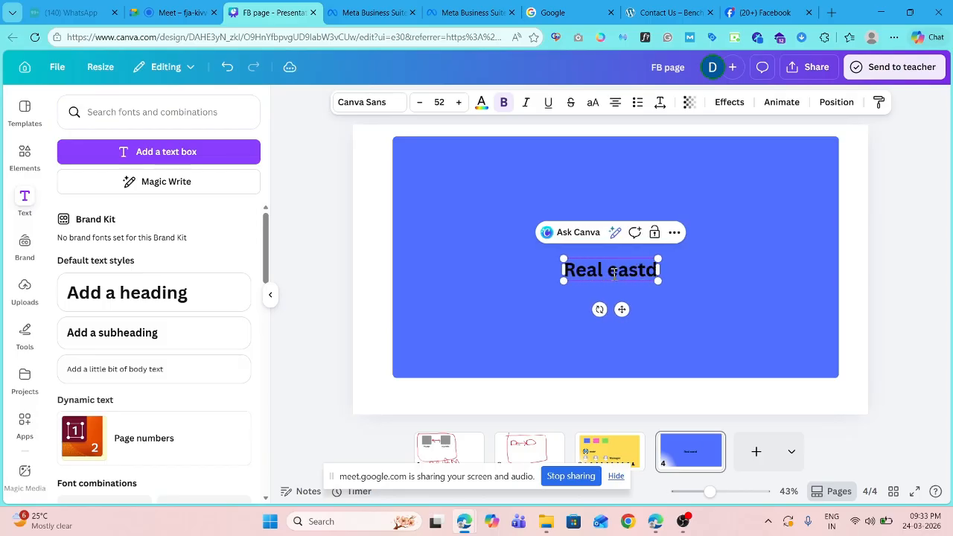
key("BackSpace")
type("ed bus")
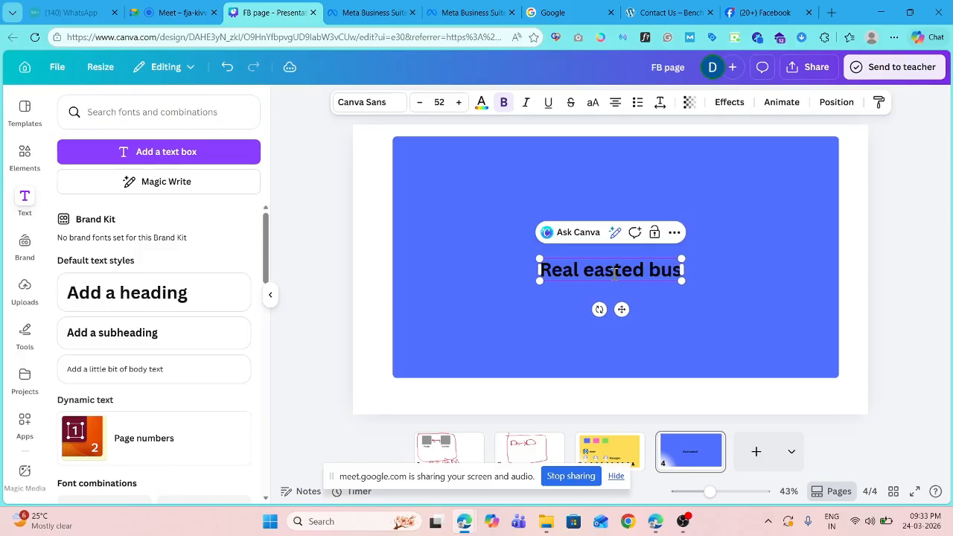
key("BackSpace")
key("BackSpace")
key("BackSpace")
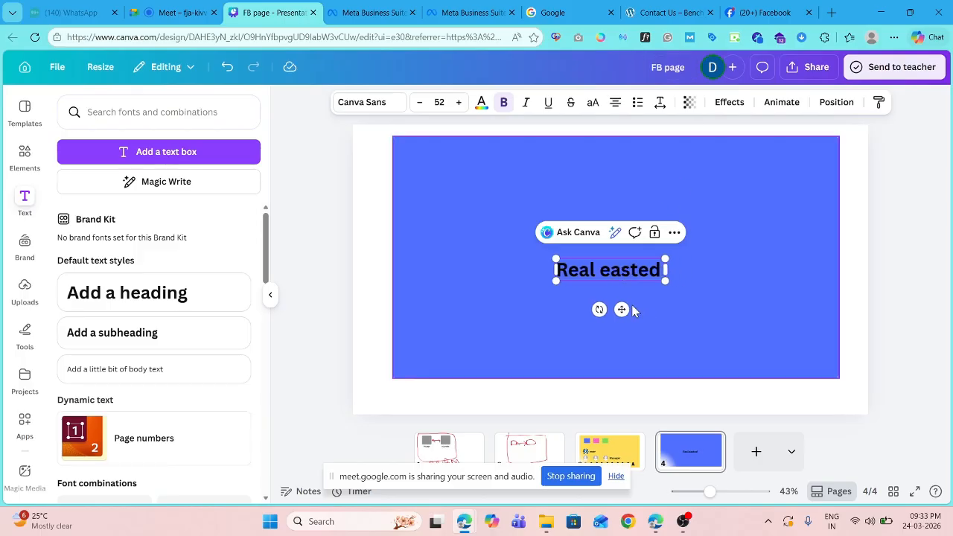
Move the title text below the blue rectangle on page four and change it to read "Ak Real easted"
left_click_drag(622, 309, 606, 428)
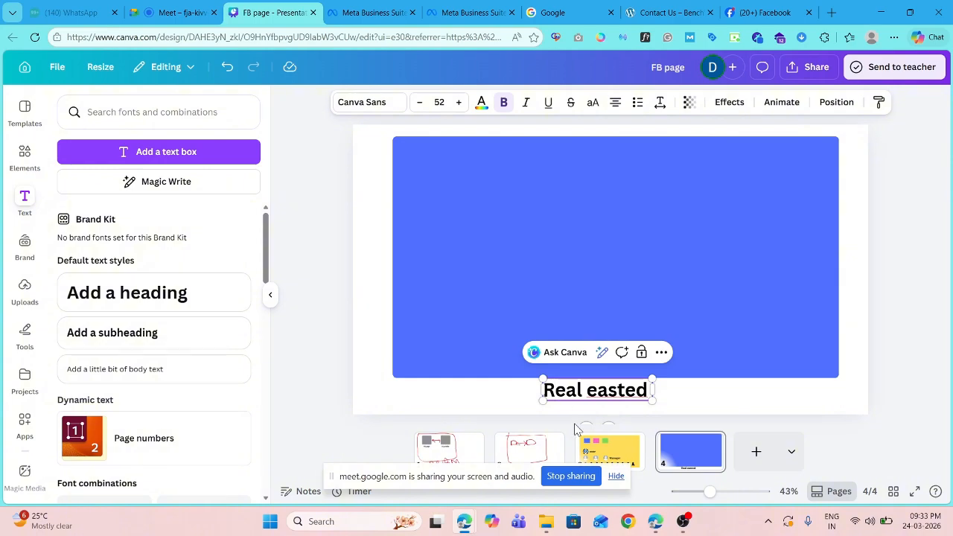
type("A")
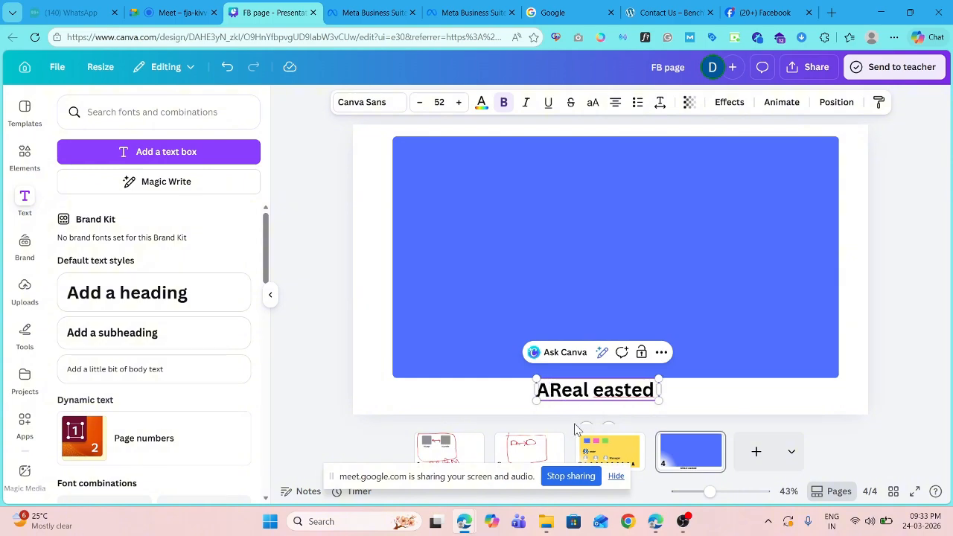
type("k")
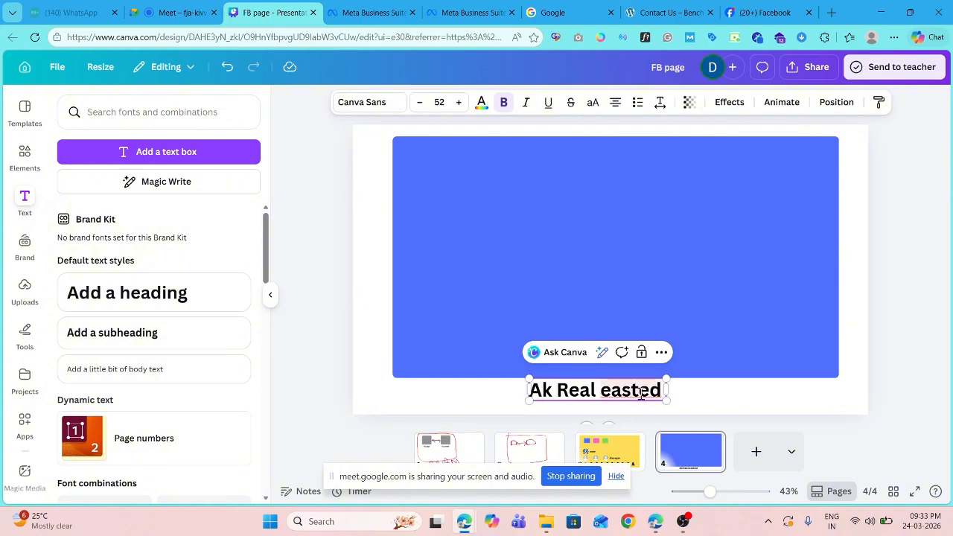
left_click(926, 358)
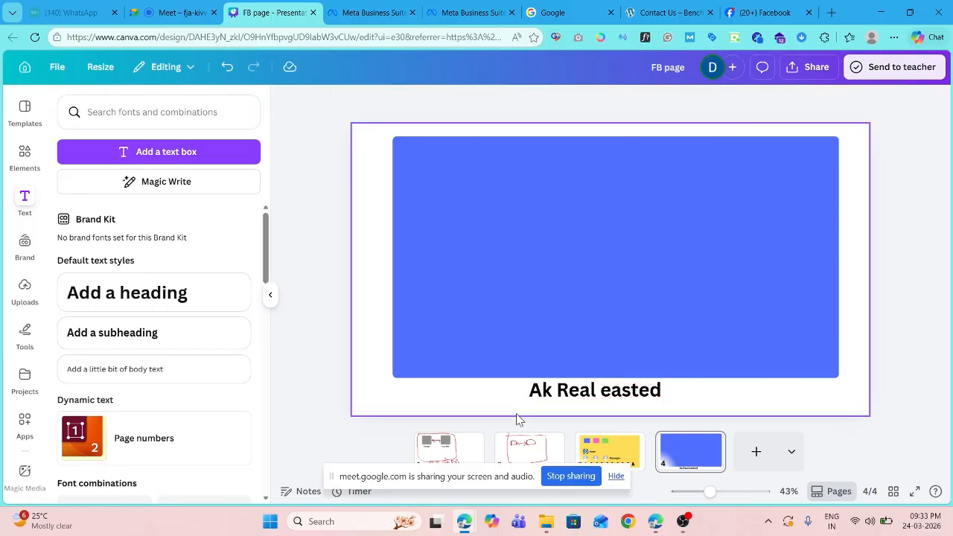
left_click_drag(564, 395, 576, 397)
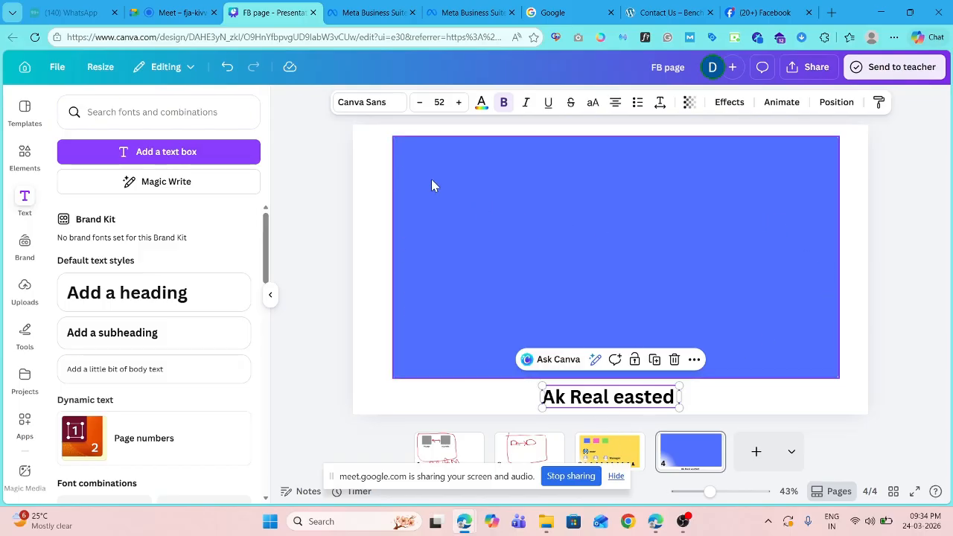
Add three small grey shapes, two rounded squares with a plain square between them, in a row along the blue rectangle's upper edge
left_click(22, 154)
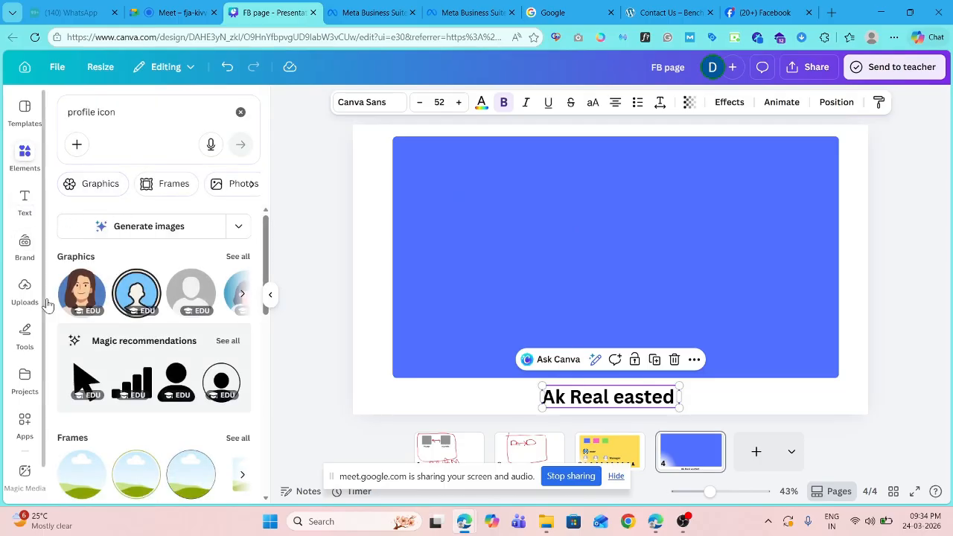
left_click(24, 337)
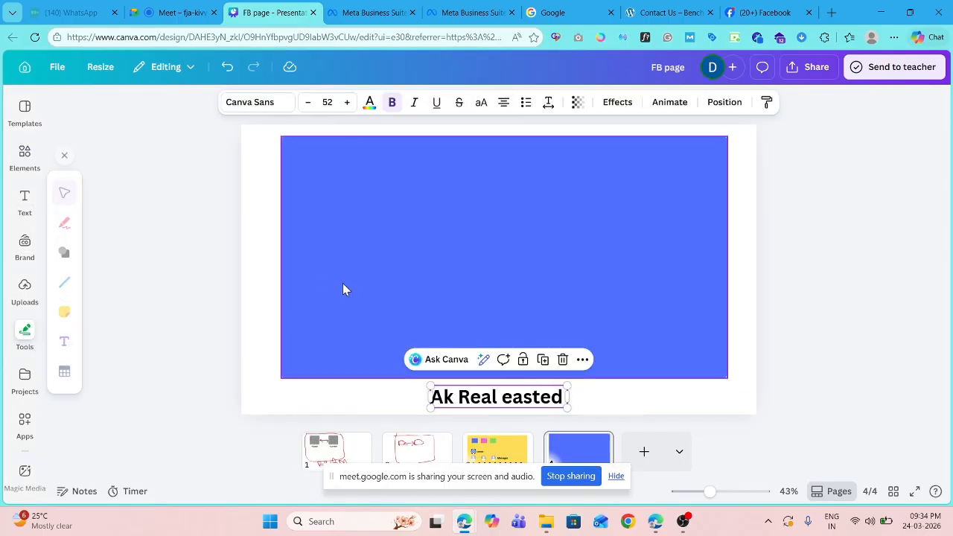
left_click(64, 252)
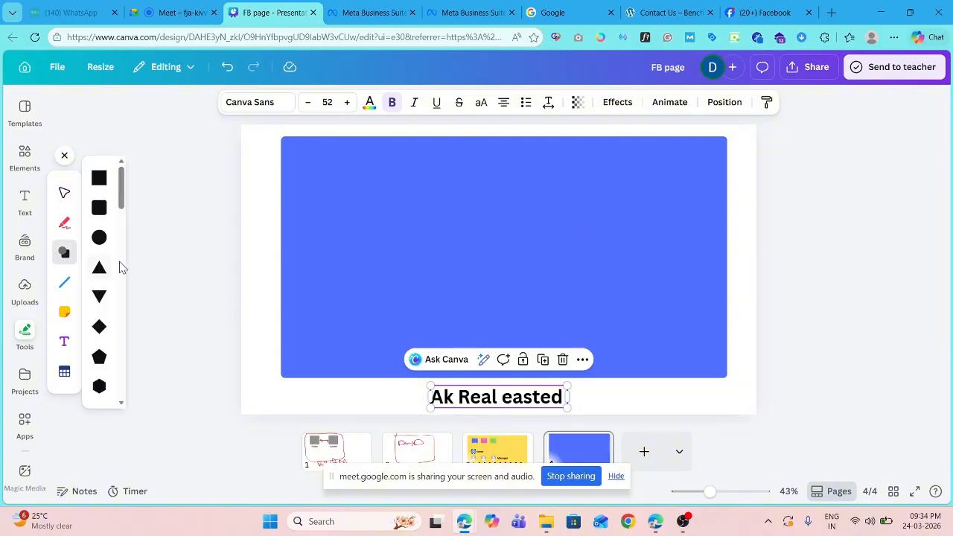
left_click(99, 208)
left_click_drag(541, 311, 340, 183)
left_click(64, 252)
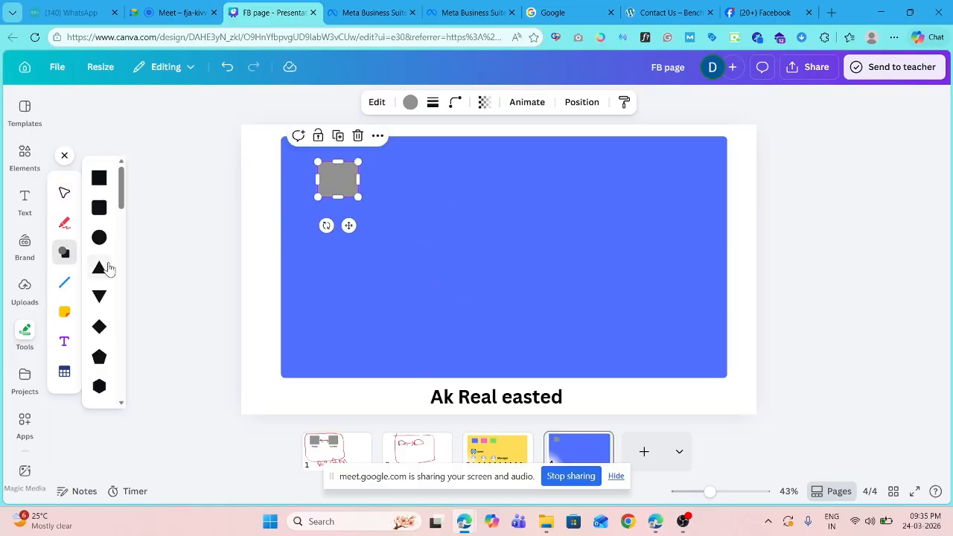
left_click(99, 178)
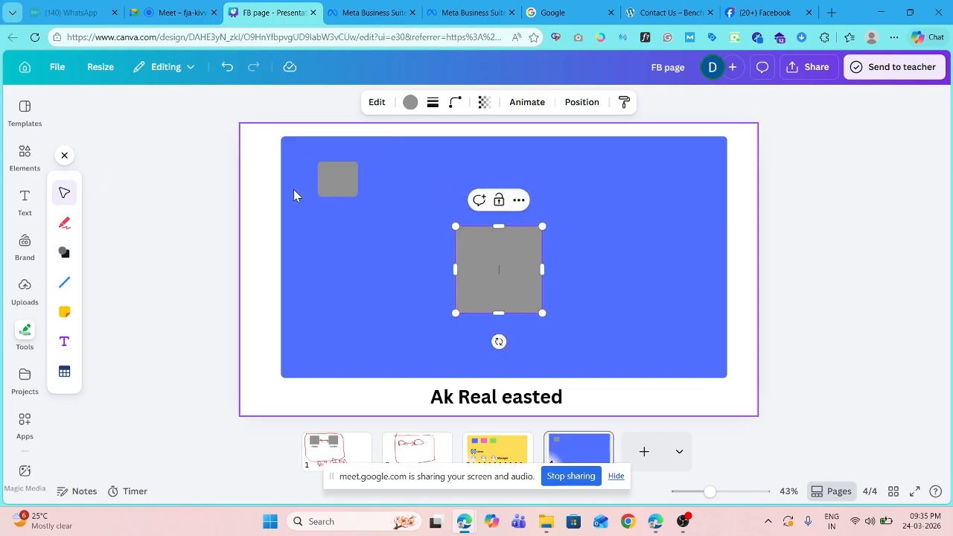
left_click_drag(542, 312, 428, 198)
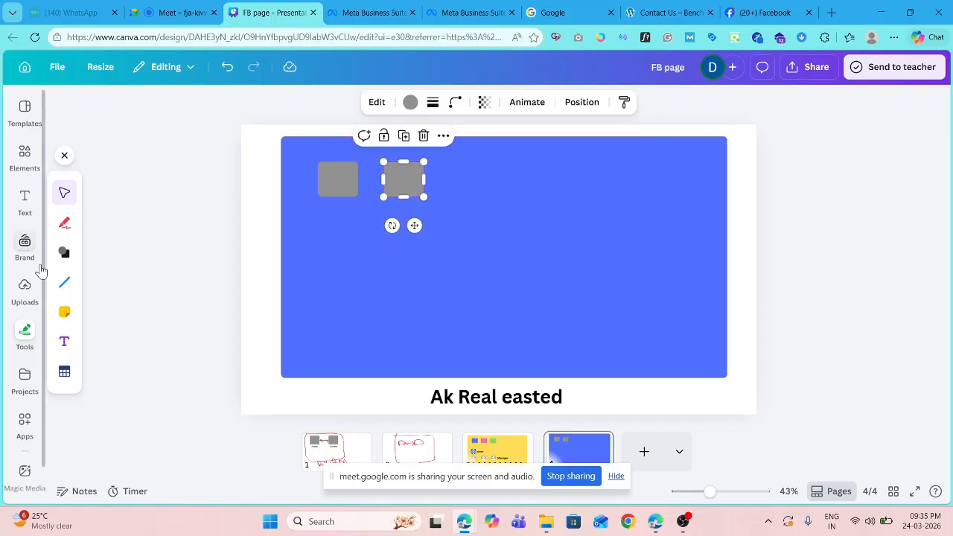
left_click(64, 252)
left_click(99, 207)
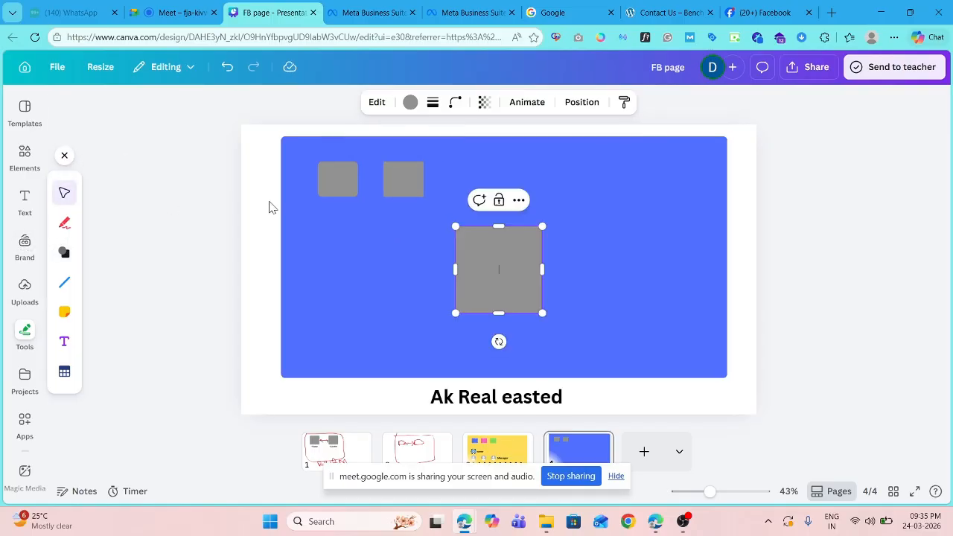
left_click_drag(542, 313, 511, 208)
Colour the three small squares dark blue, pink and green in order, and shrink and align the green one with its neighbours
left_click(330, 181)
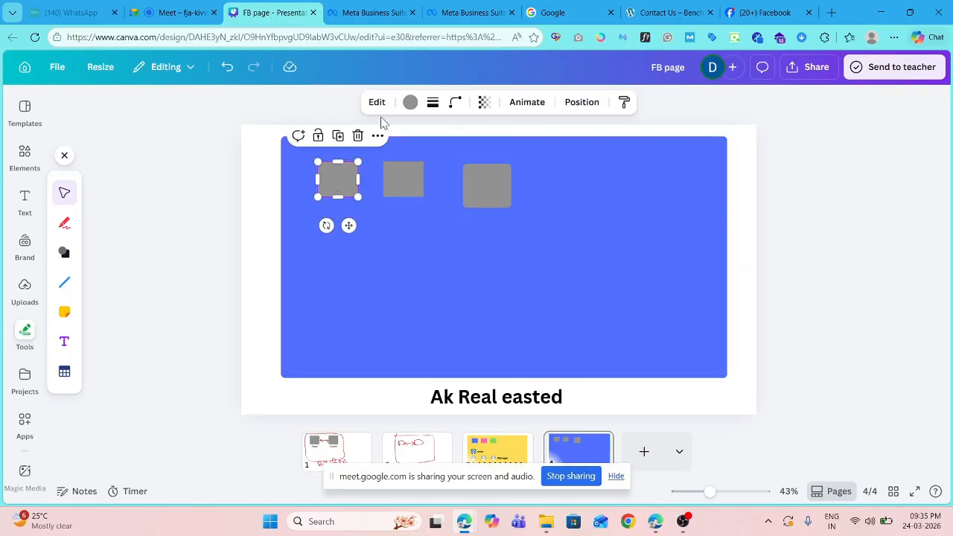
left_click(410, 102)
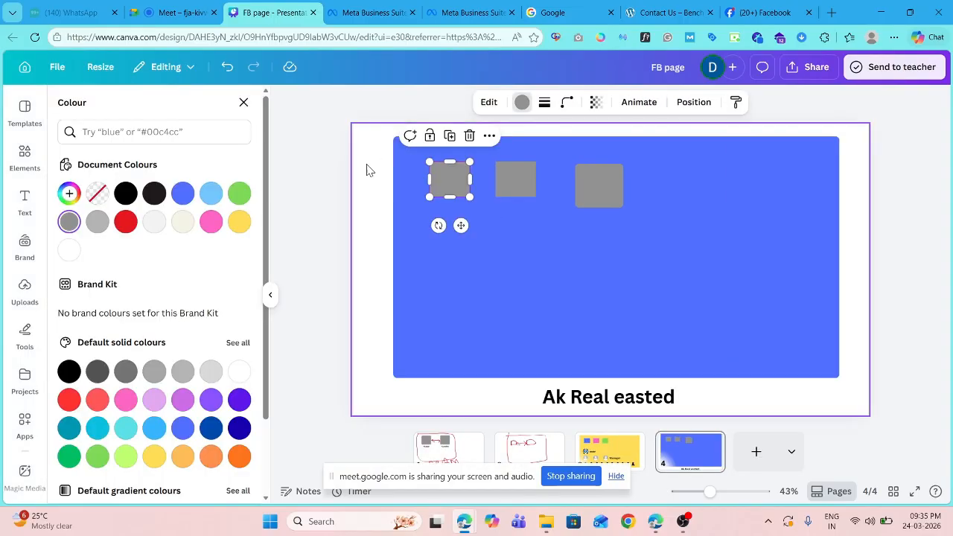
left_click(240, 430)
left_click(515, 181)
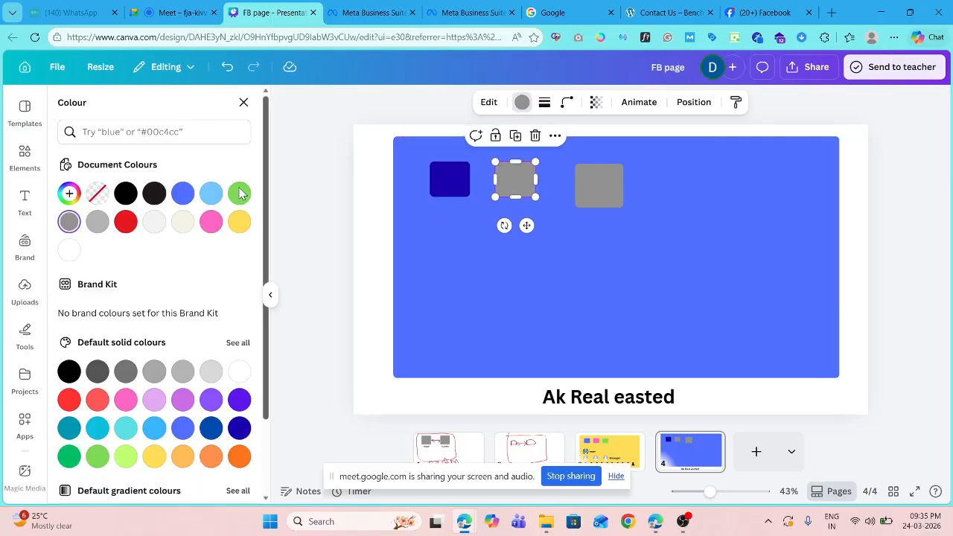
left_click(126, 400)
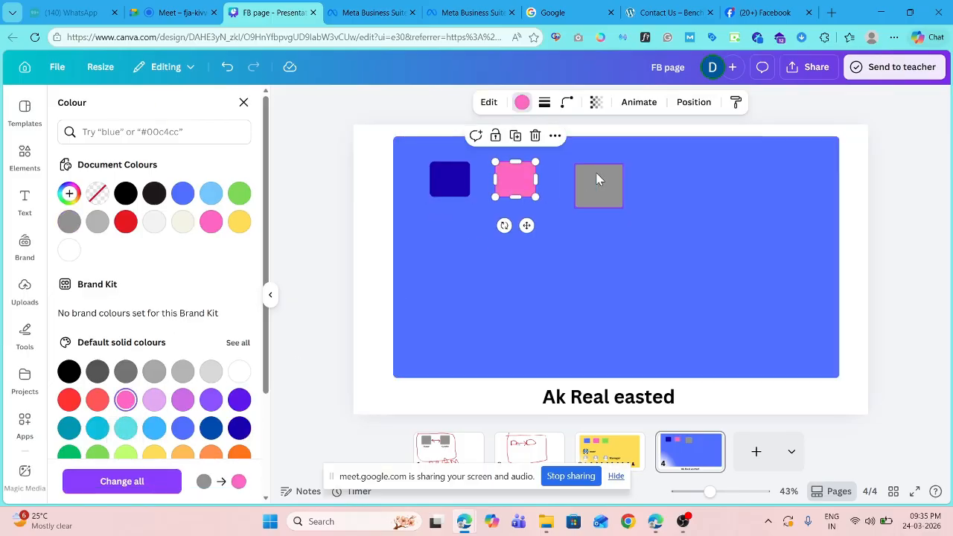
left_click(601, 186)
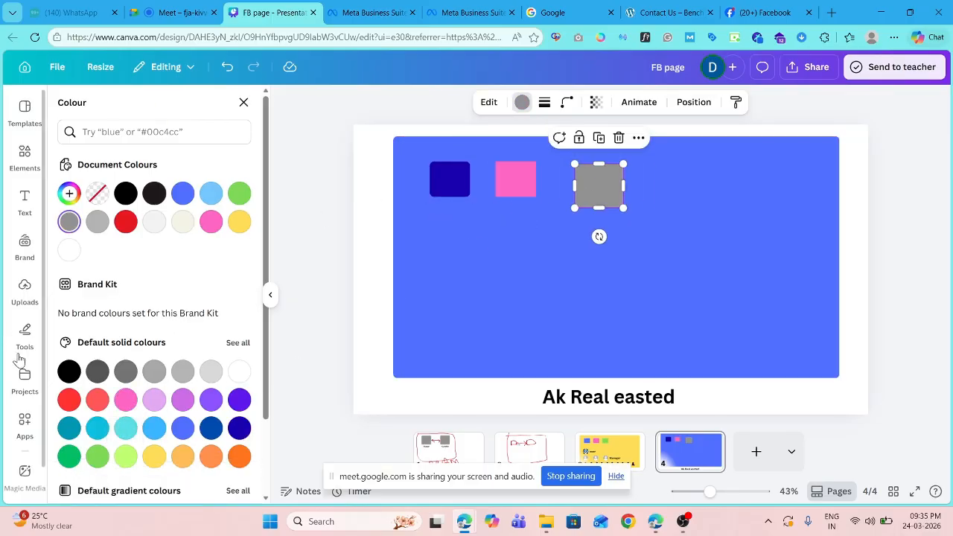
left_click(239, 193)
left_click_drag(624, 207, 589, 190)
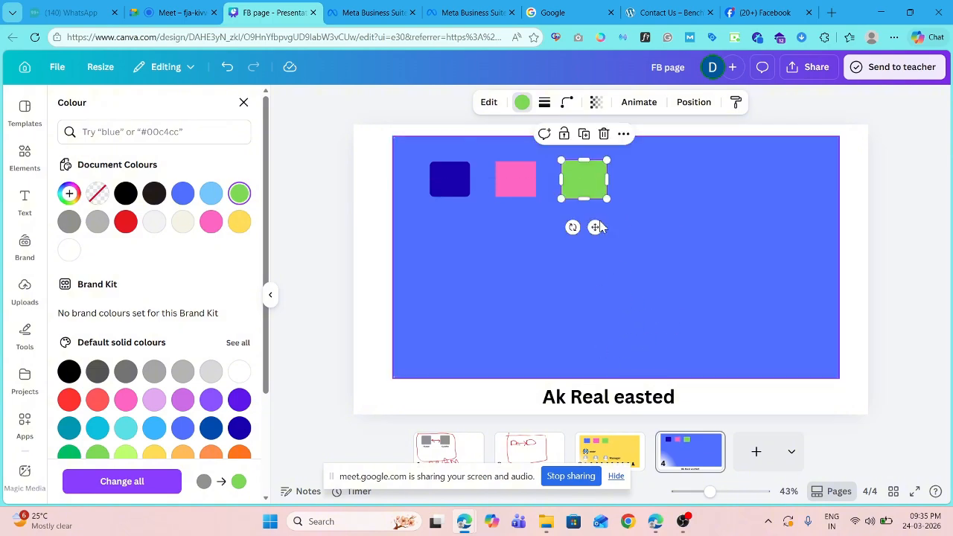
Point out the dark blue, pink and green asset squares one after another in the diagram
mouse_move(471, 13)
left_click(455, 178)
left_click(518, 180)
left_click(570, 177)
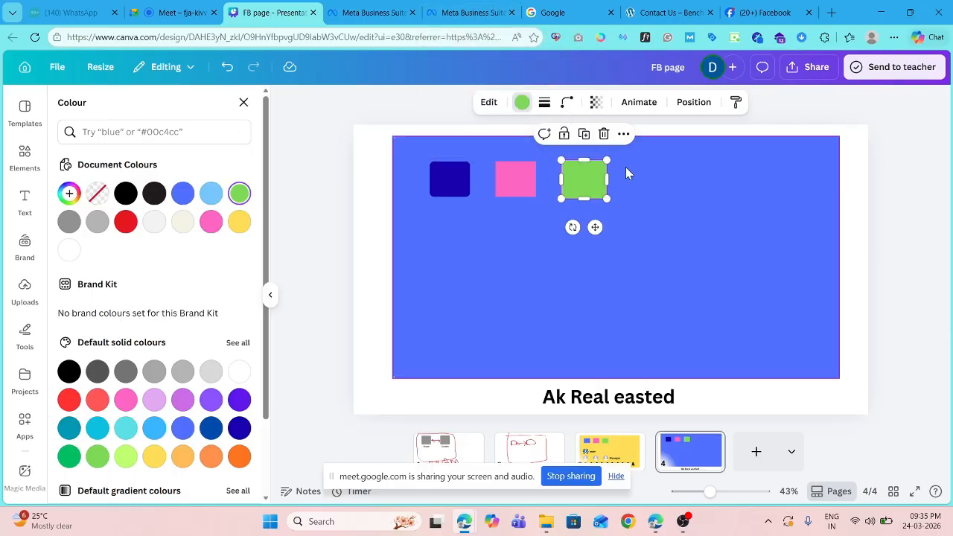
Switch to the CERAMIC WORLD portfolio settings in Meta Business Suite and view its Pages and WhatsApp accounts
left_click(493, 14)
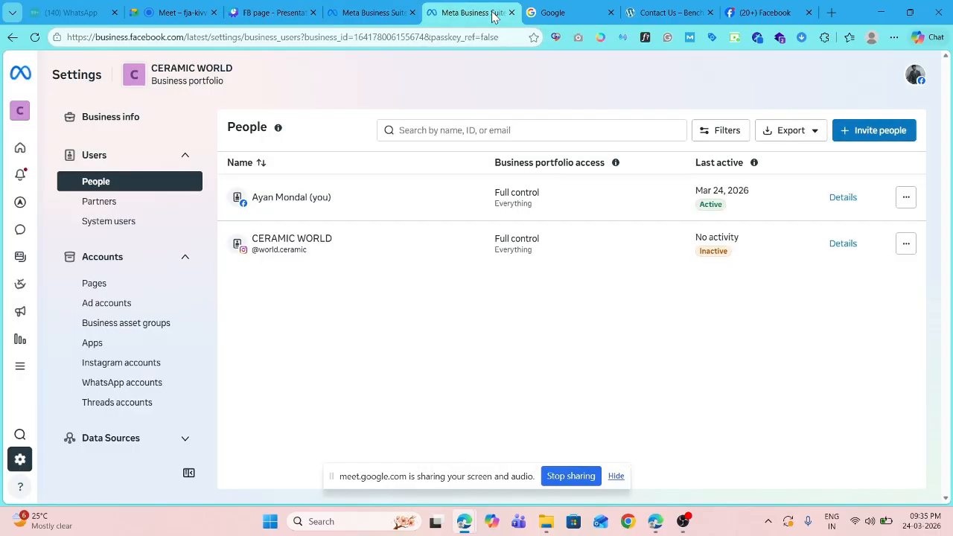
left_click(97, 287)
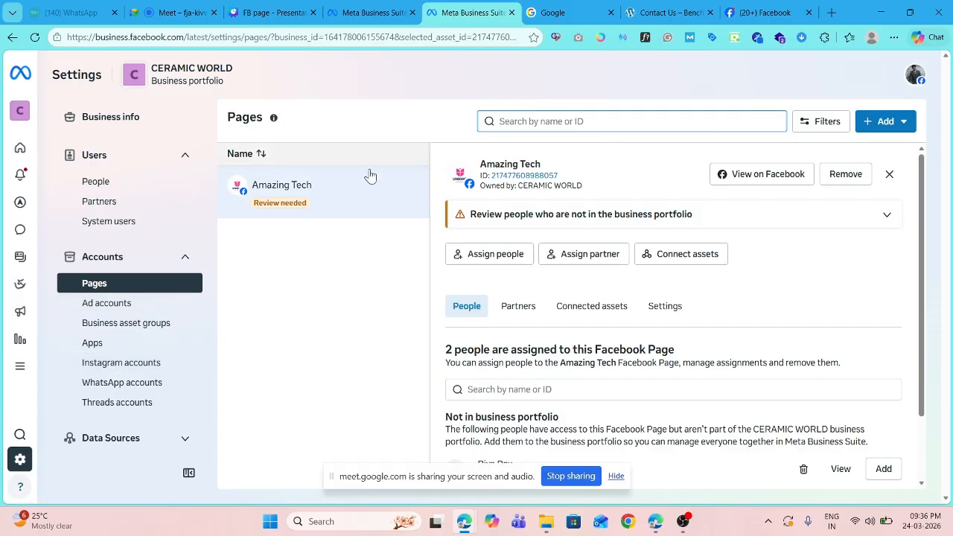
scroll(131, 346, "down", 1)
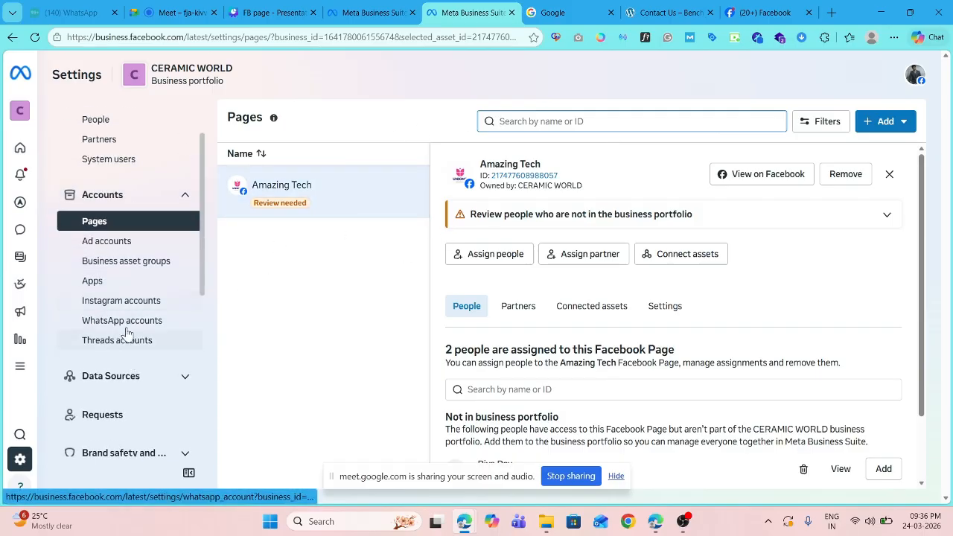
left_click(123, 320)
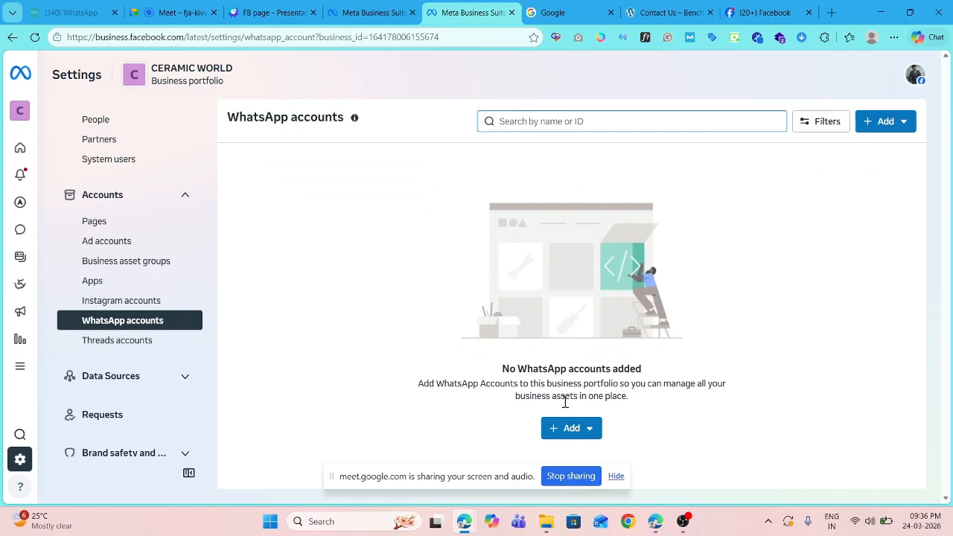
scroll(82, 350, "down", 1)
scroll(83, 351, "up", 2)
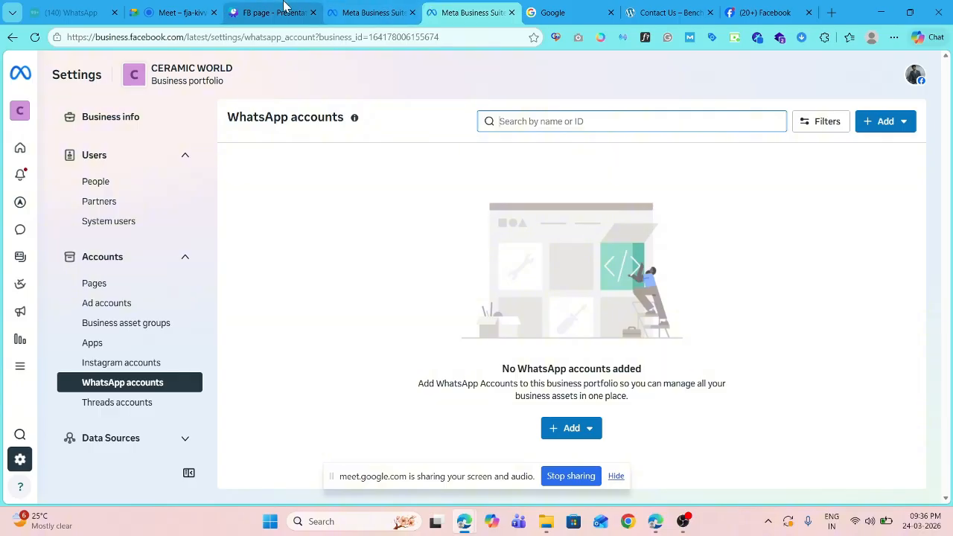
Switch back to the Canva diagram and point out the three coloured asset squares and the blue portfolio rectangle around them
left_click(282, 8)
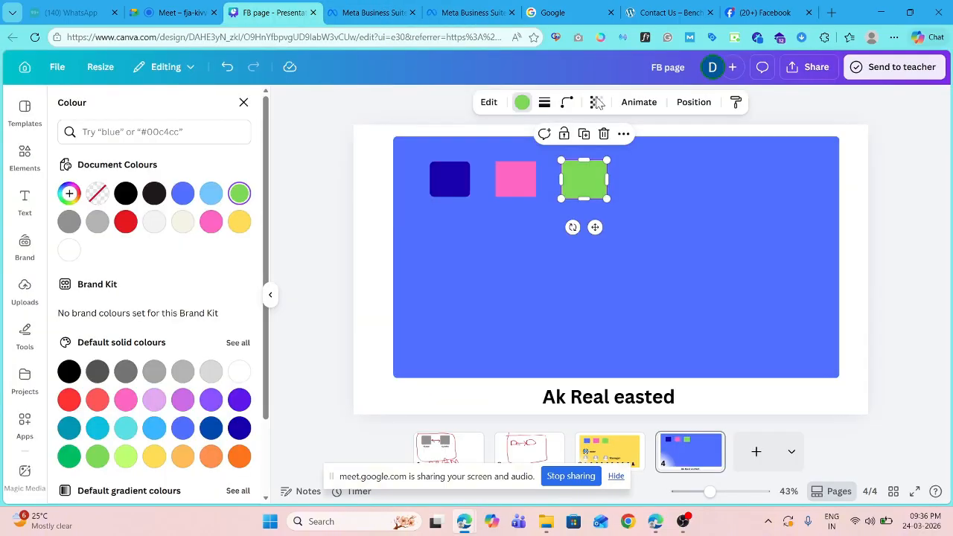
left_click(930, 285)
left_click(800, 255)
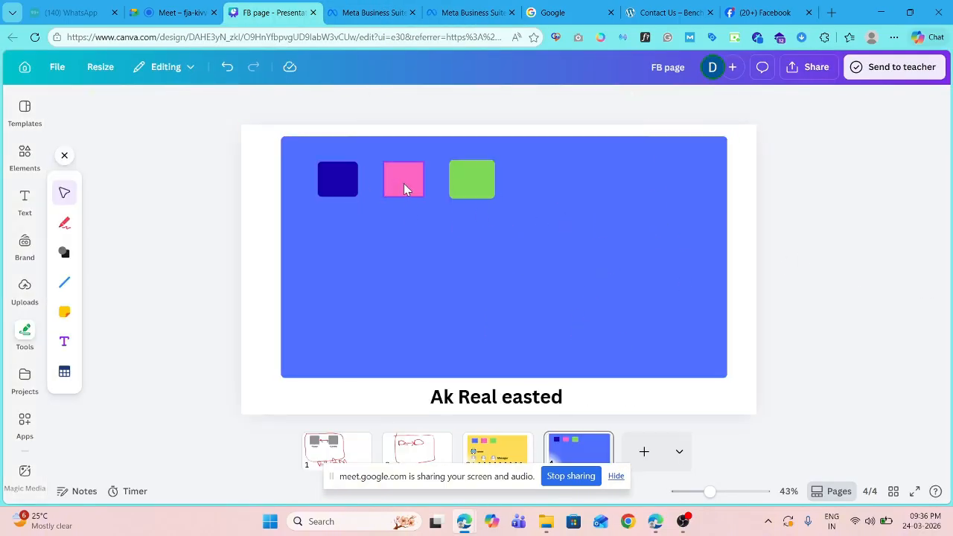
left_click(341, 193)
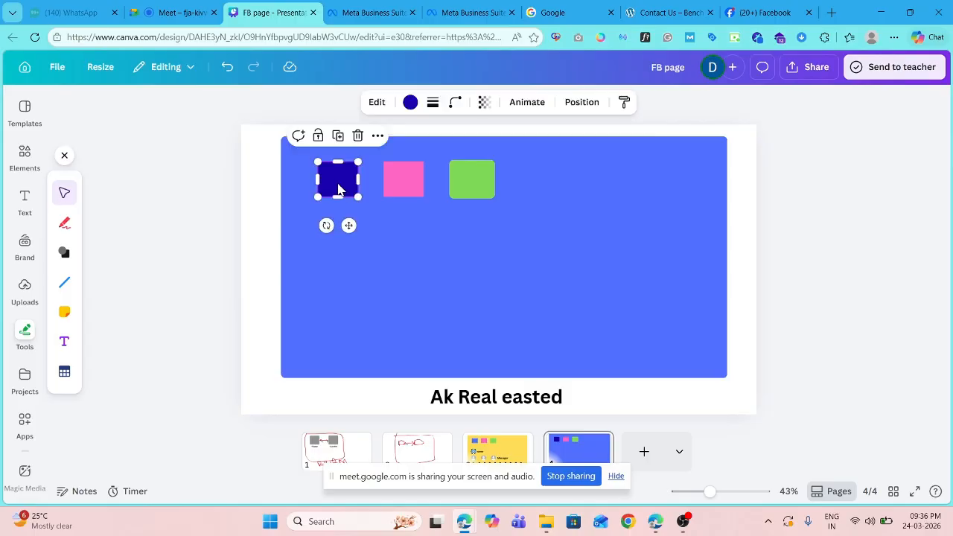
left_click(406, 182)
left_click(481, 185)
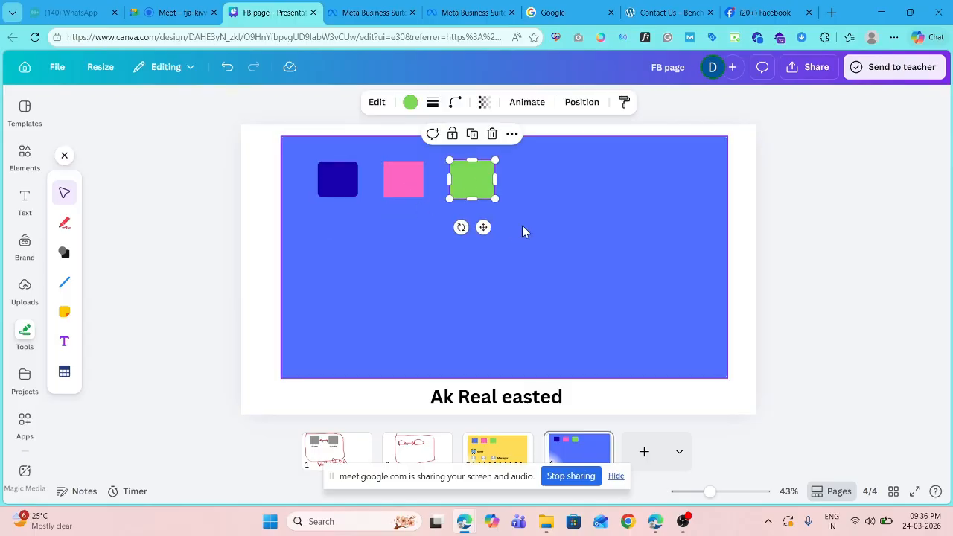
left_click(600, 337)
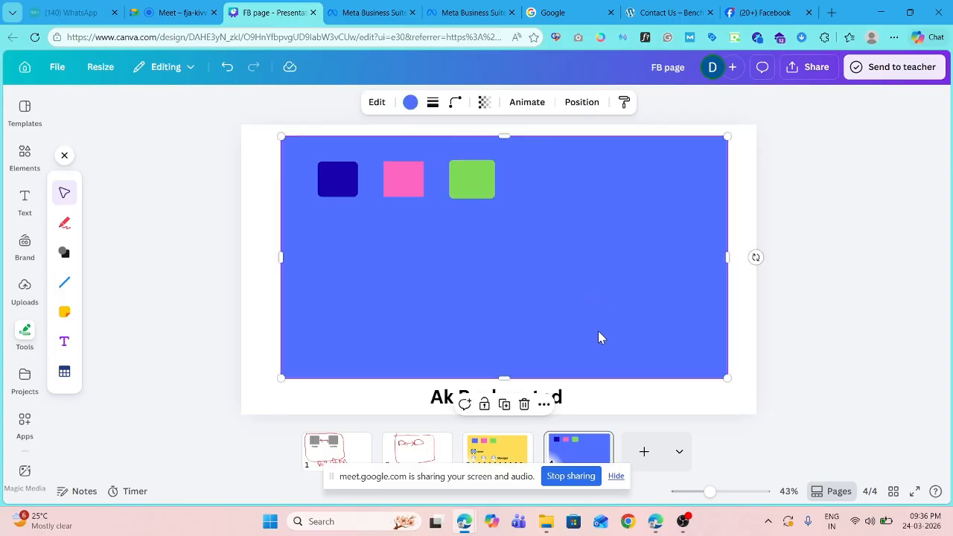
left_click(812, 339)
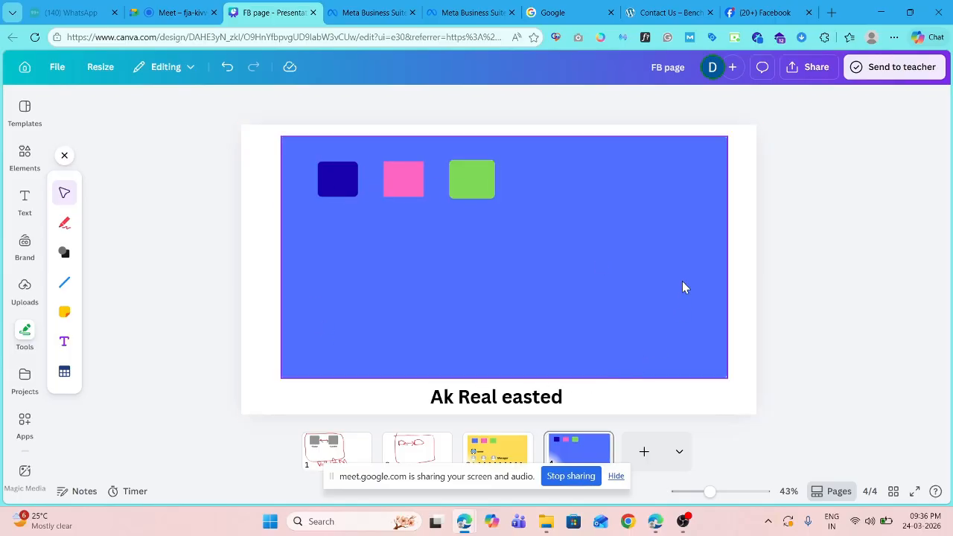
left_click(307, 150)
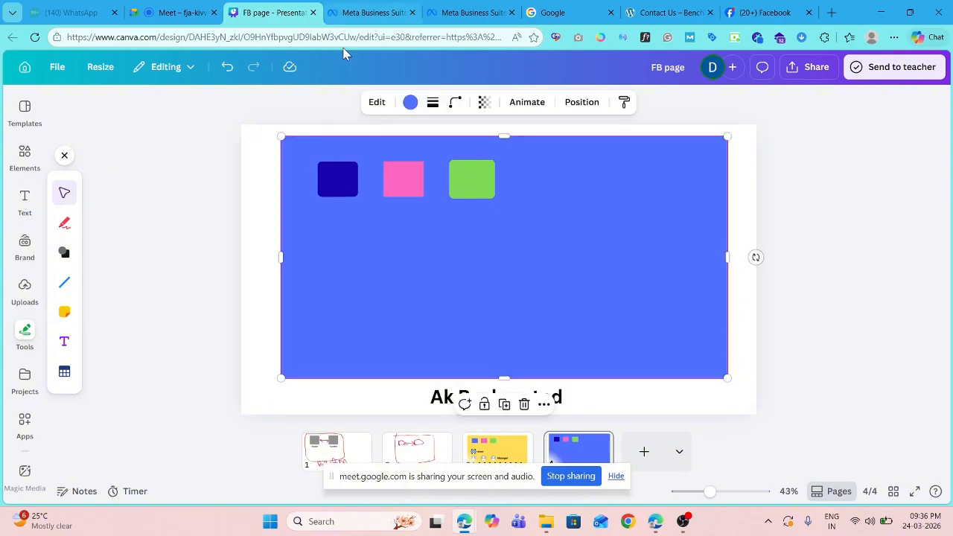
Add a grey rectangle to the bench web digital page and stretch it into a wide bar between the coloured squares and the owner row
left_click(481, 451)
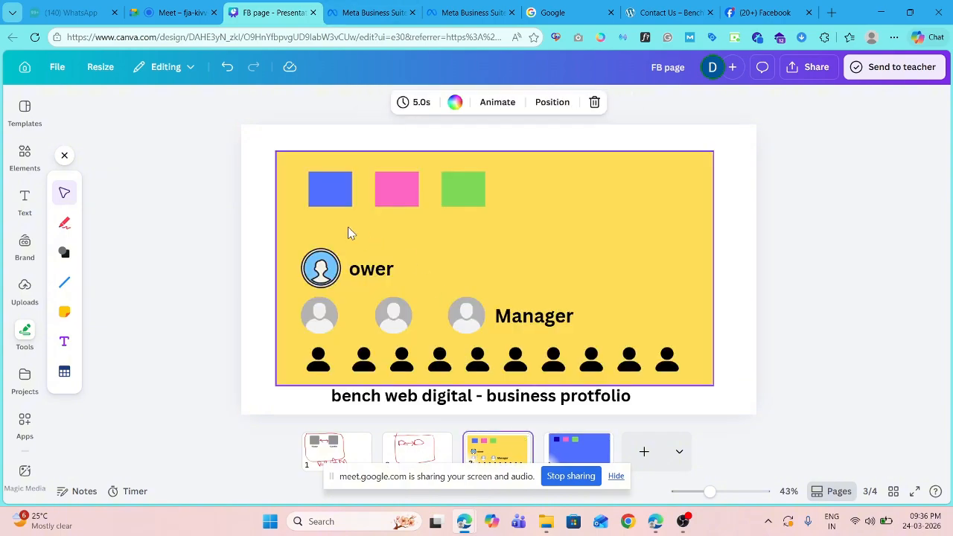
left_click(26, 158)
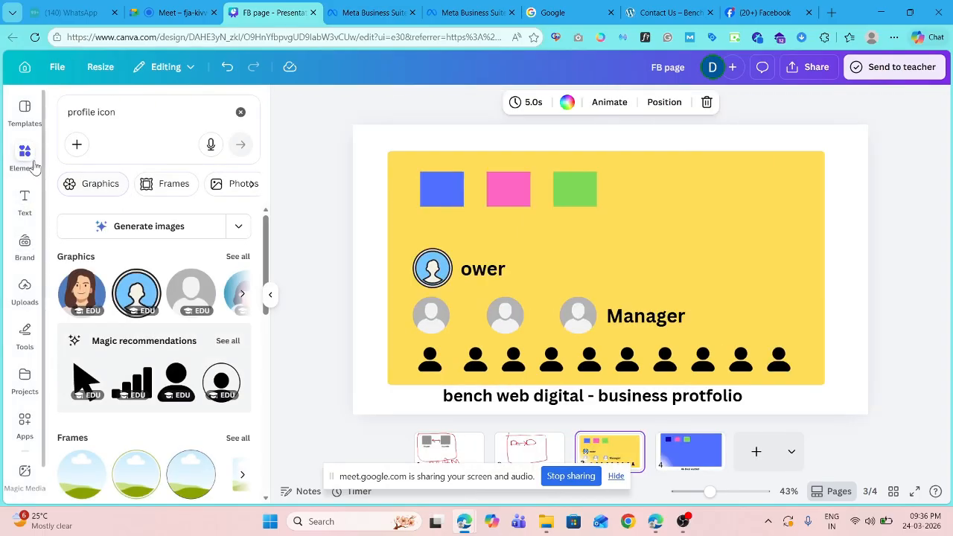
left_click(240, 112)
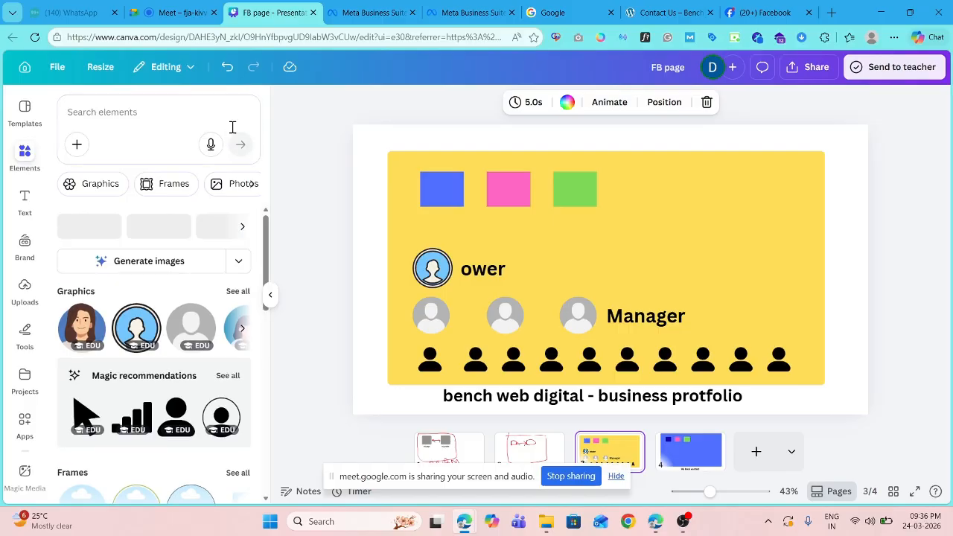
left_click(87, 381)
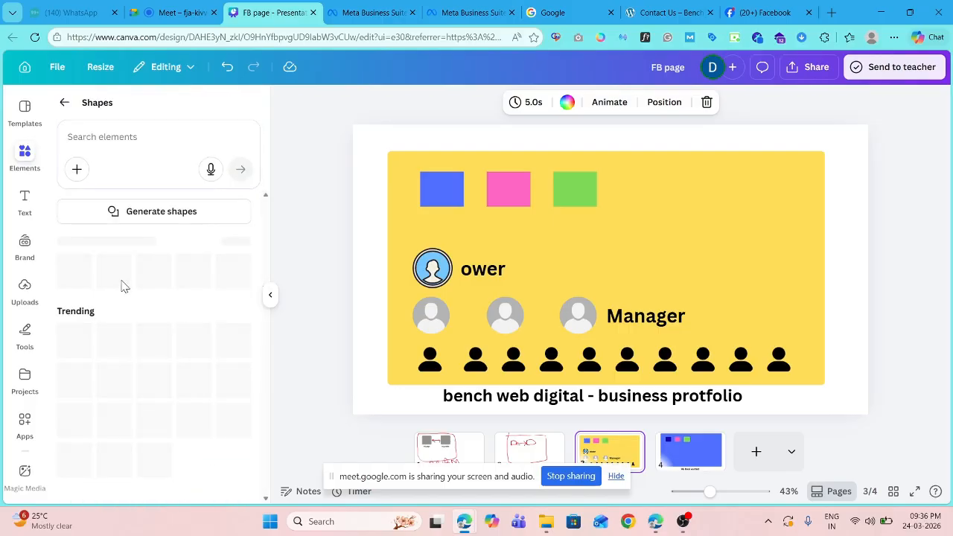
left_click(157, 271)
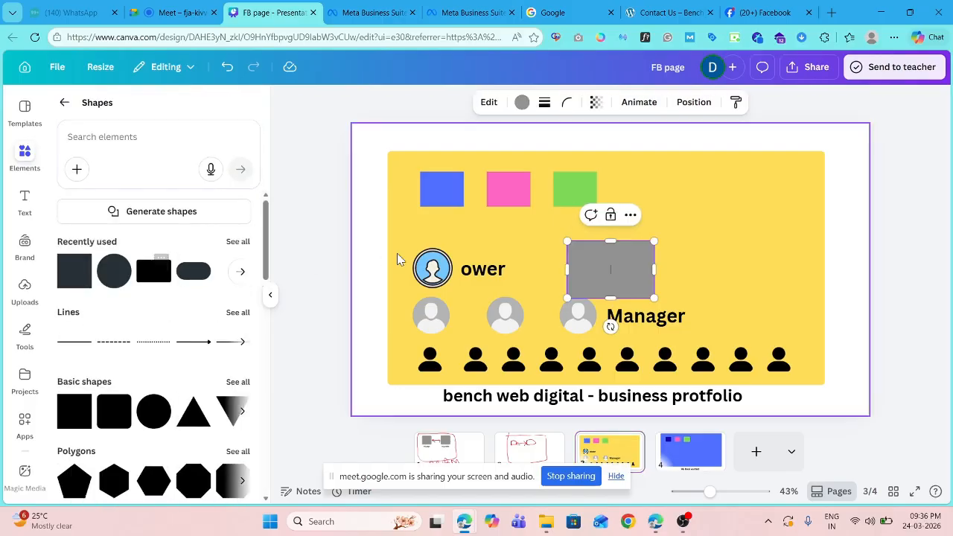
left_click_drag(608, 291, 472, 234)
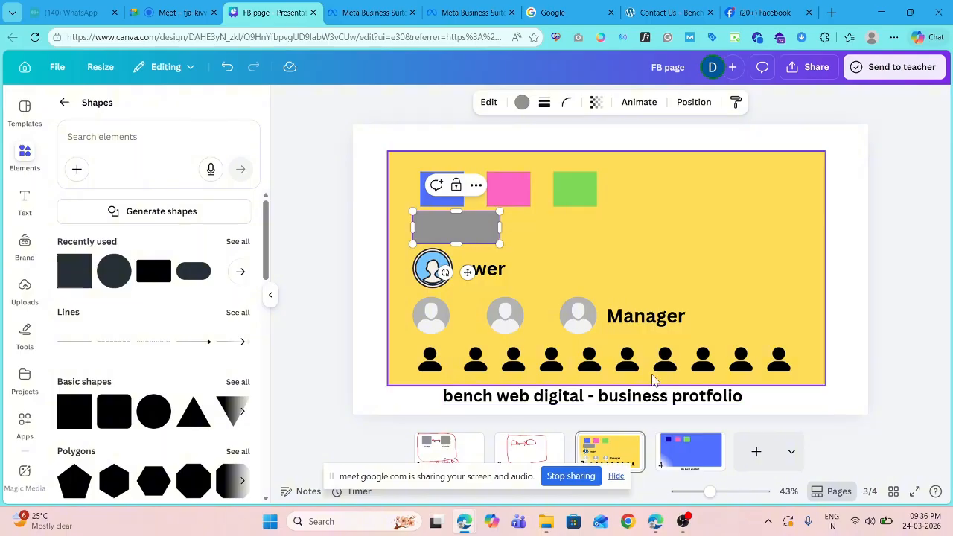
left_click_drag(500, 227, 790, 224)
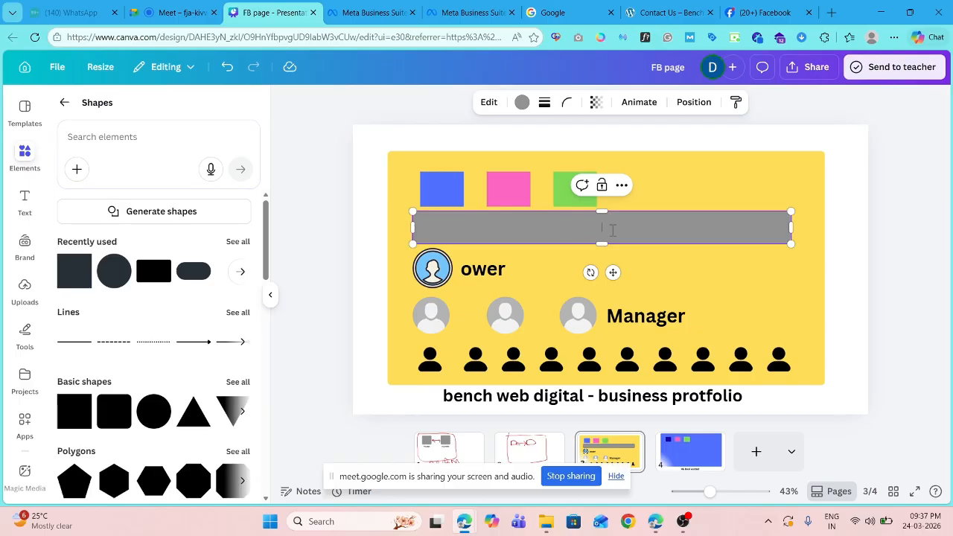
Label the grey bar "Ak Real easted"
type("Ak Rea")
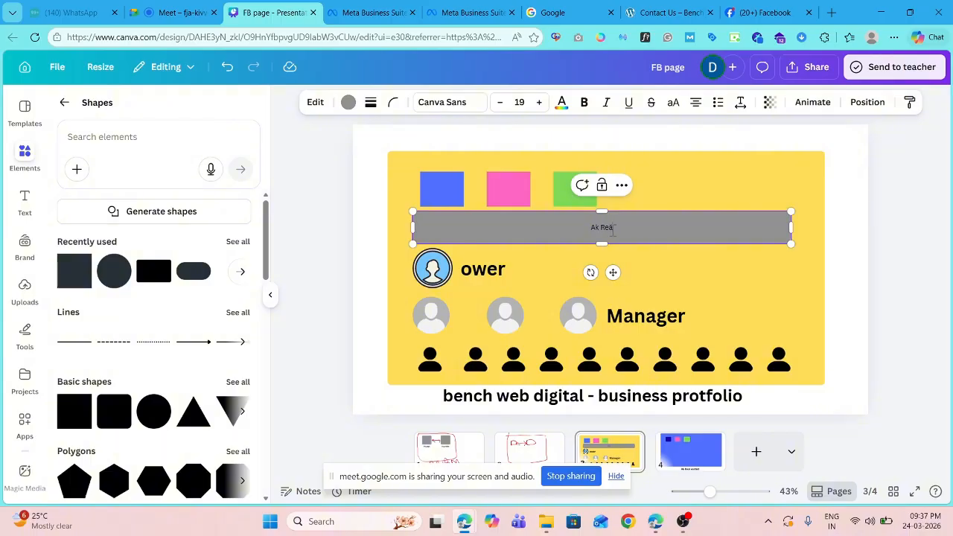
type("l estate")
left_click(901, 230)
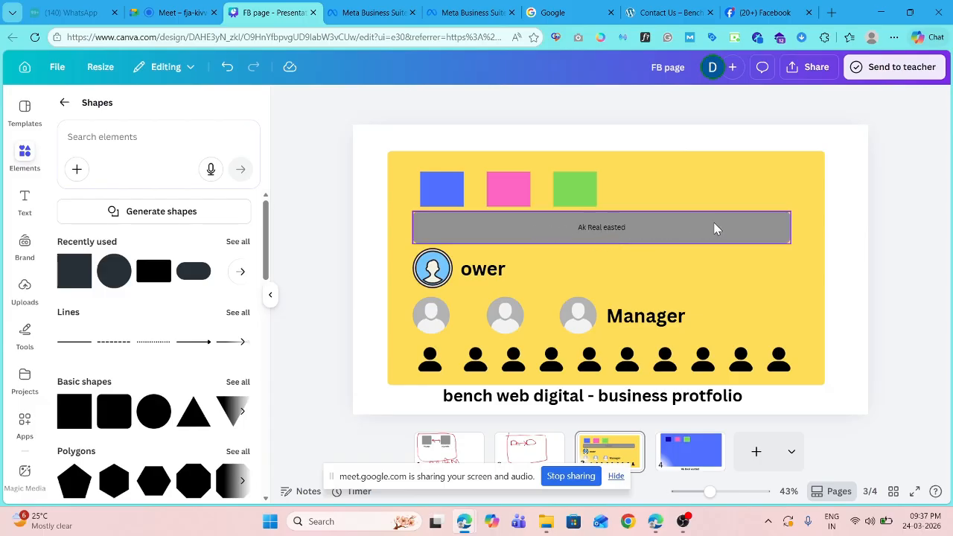
Duplicate the blue, pink and green squares, shrinking the blue and pink copies and placing them inside the grey bar beside its label
left_click(442, 198)
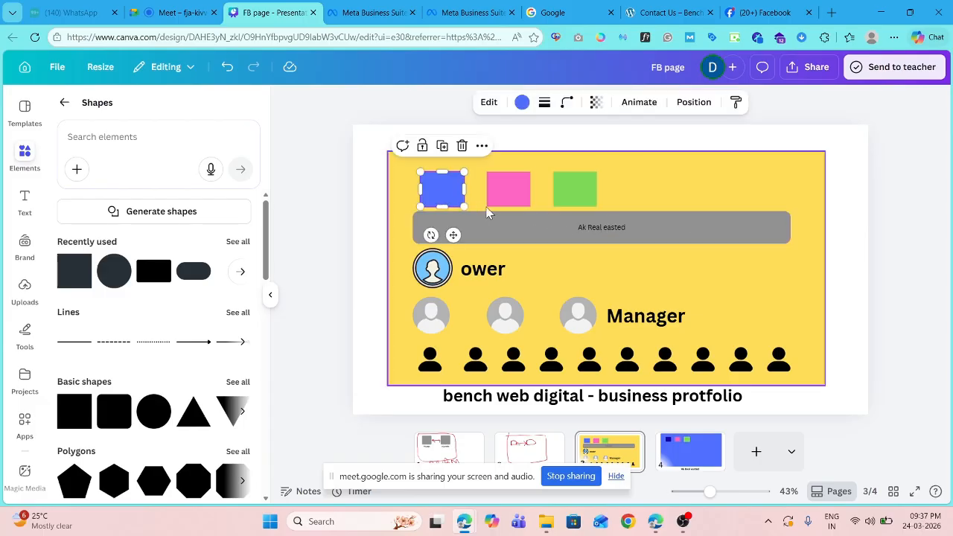
left_click(443, 147)
left_click_drag(449, 200, 519, 235)
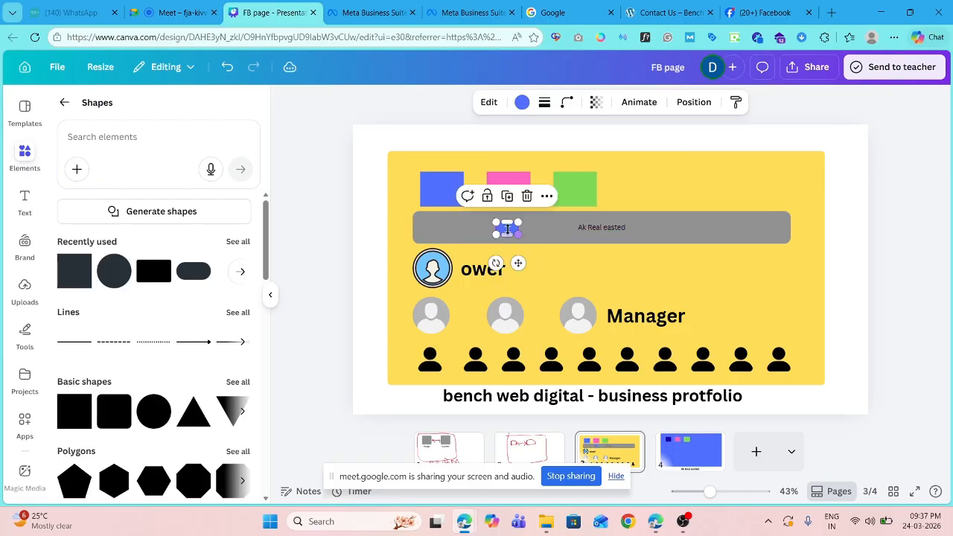
left_click(503, 182)
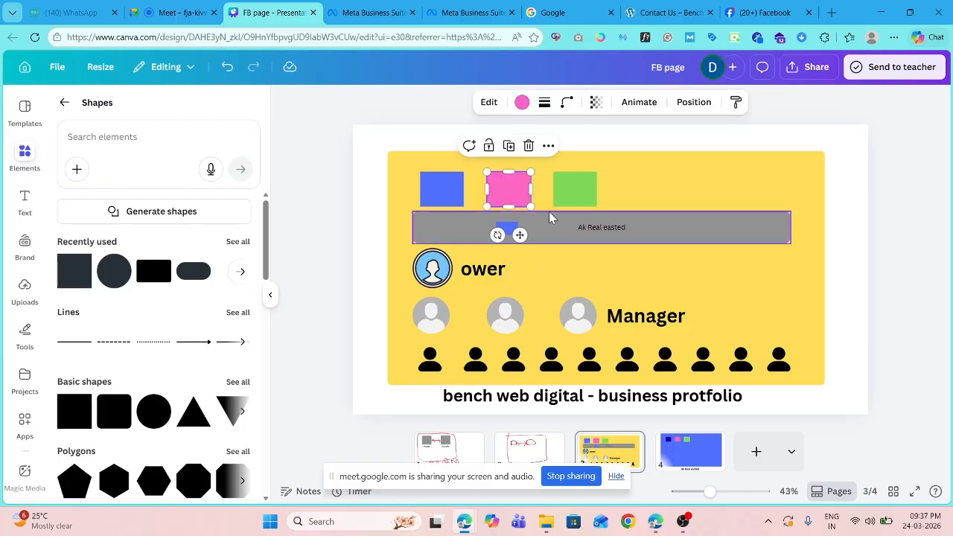
left_click(509, 145)
left_click_drag(518, 195, 563, 262)
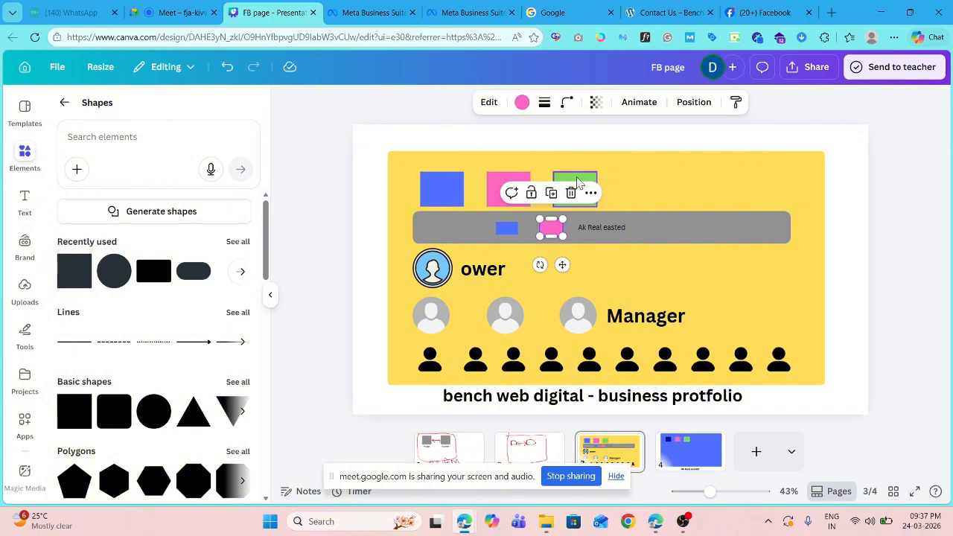
left_click(577, 182)
left_click(585, 146)
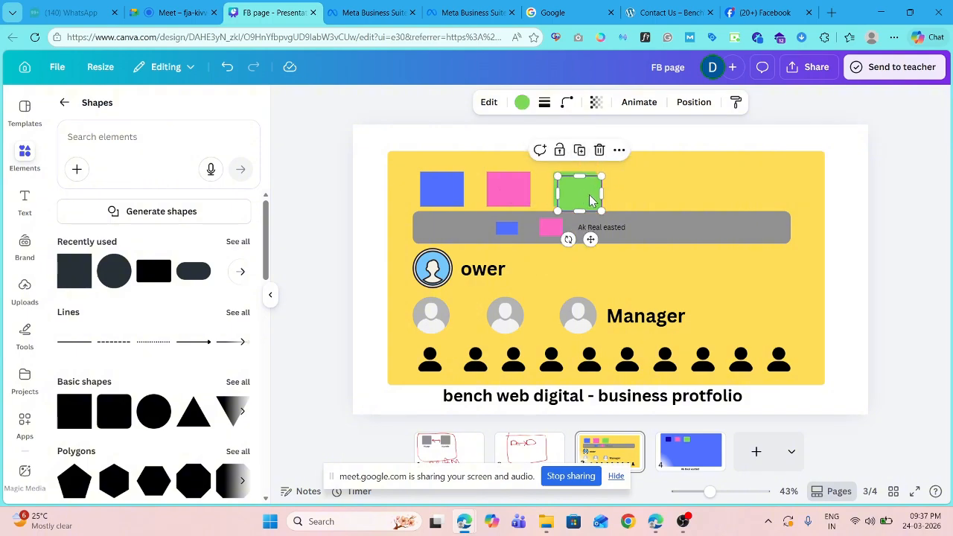
Move the duplicated green rectangle into the gray bar beside the "Ak Real easted" text and shrink it to fit
left_click_drag(593, 200, 663, 233)
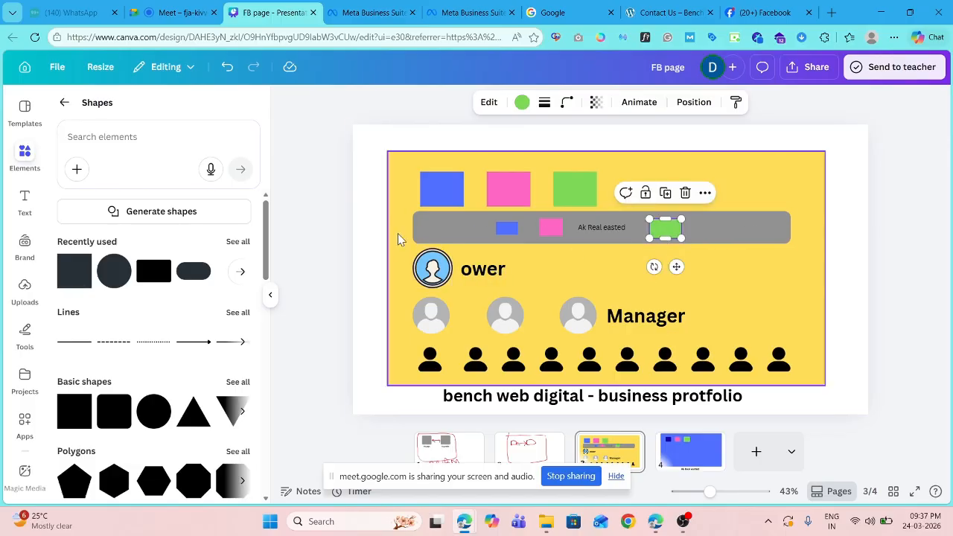
Examine how the owner, manager and employee icons relate to the colored rectangles in the gray bar of the portfolio diagram
left_click(428, 274)
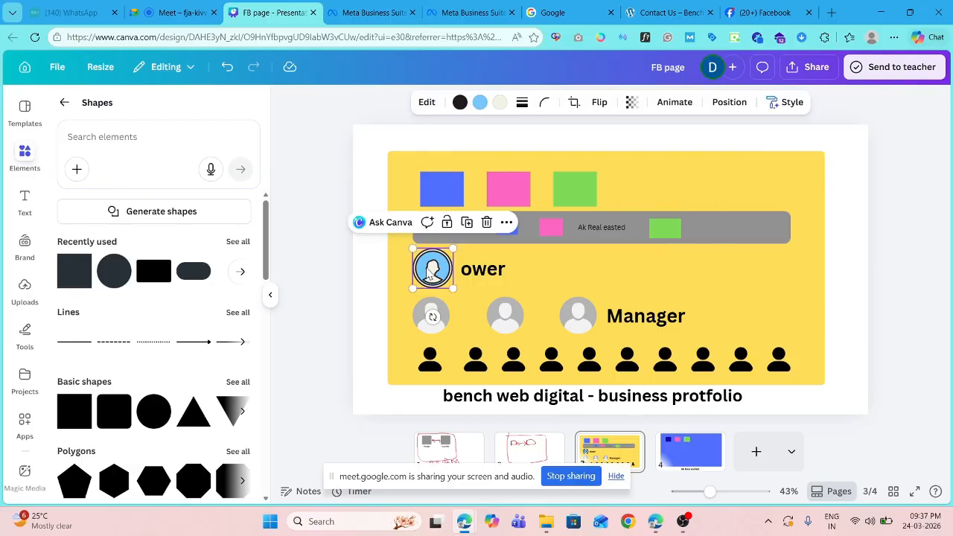
left_click(484, 277)
left_click(433, 271)
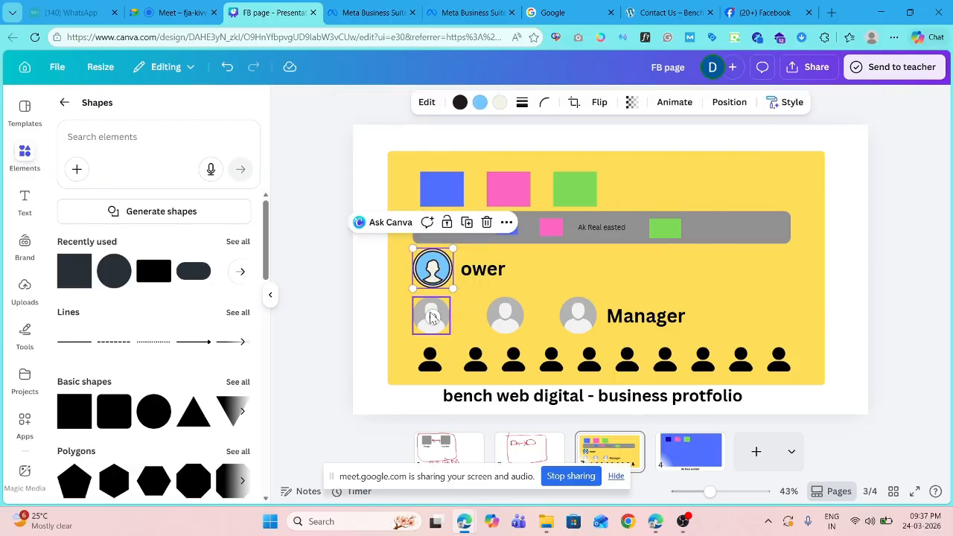
left_click(421, 320)
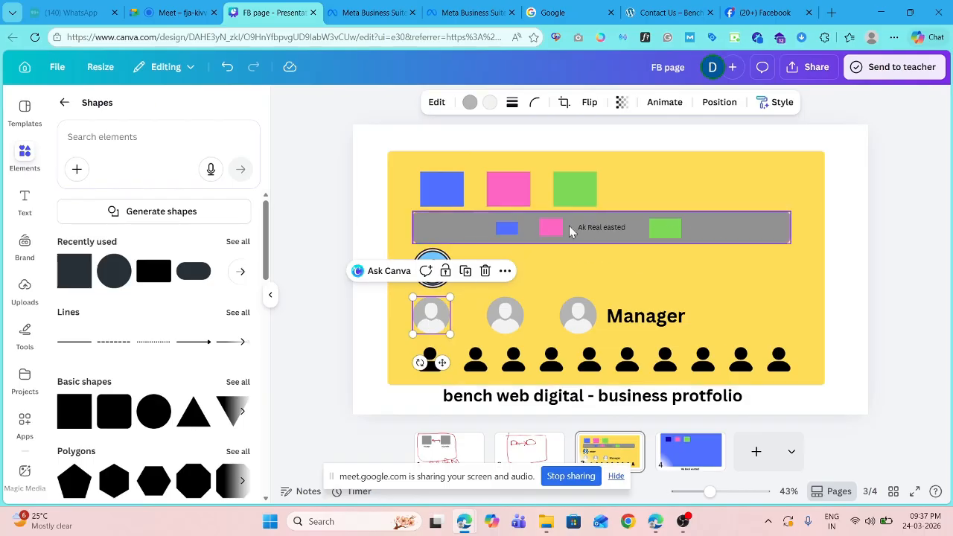
left_click(506, 230)
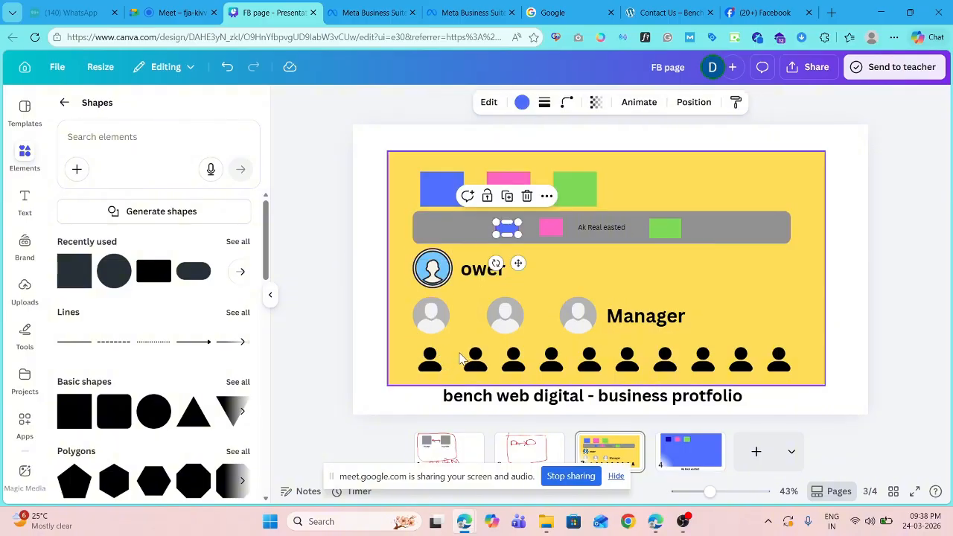
left_click(513, 362)
left_click(672, 230)
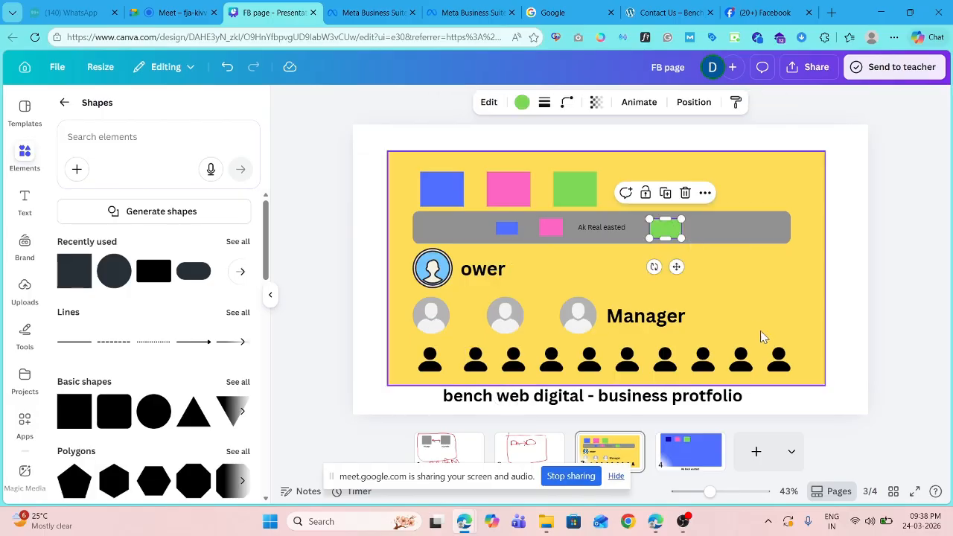
left_click(779, 360)
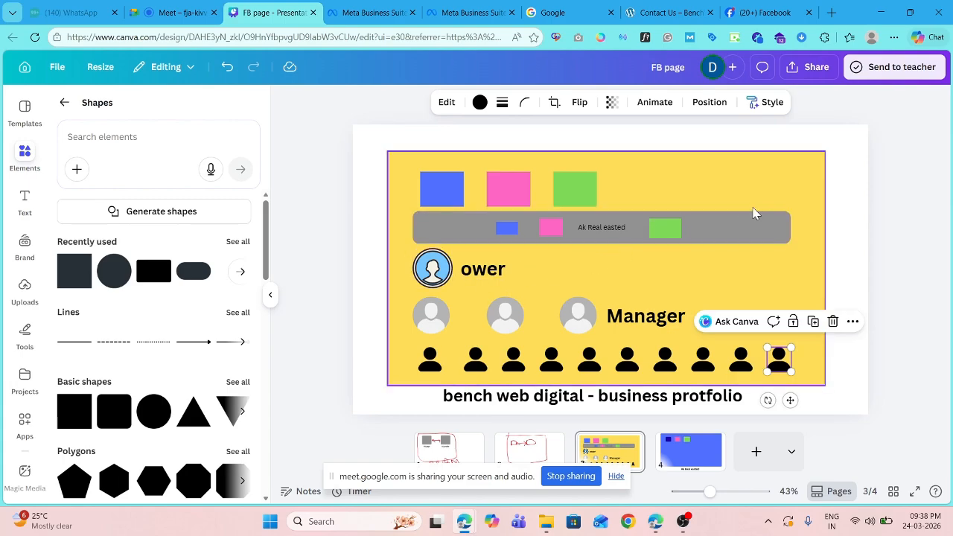
left_click(788, 223)
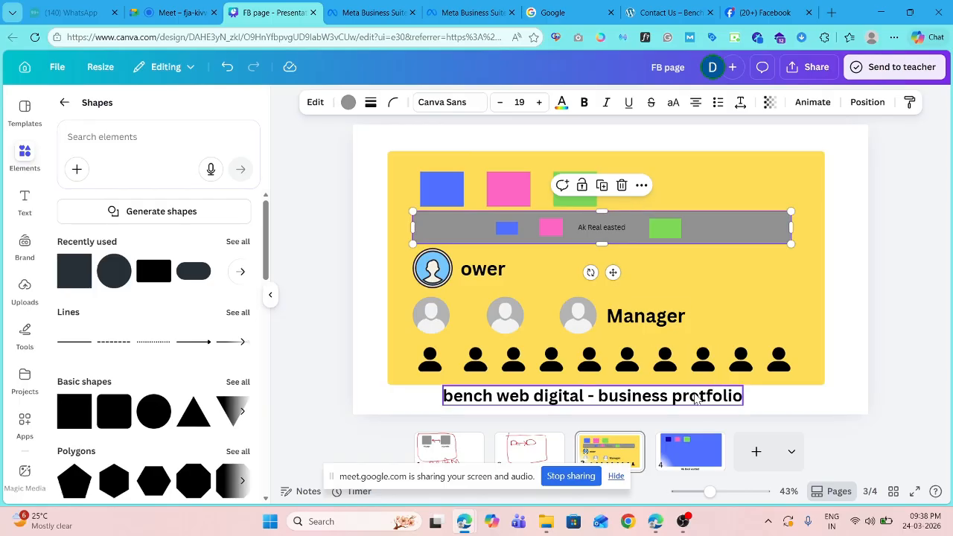
left_click(937, 282)
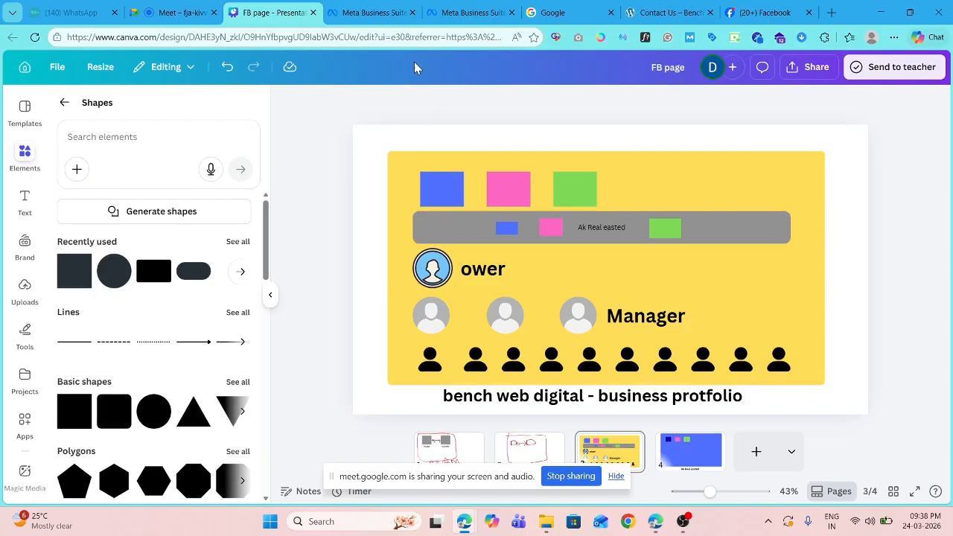
Switch to Meta Business Suite and open the Partners settings of the CERAMIC WORLD business portfolio
left_click(463, 12)
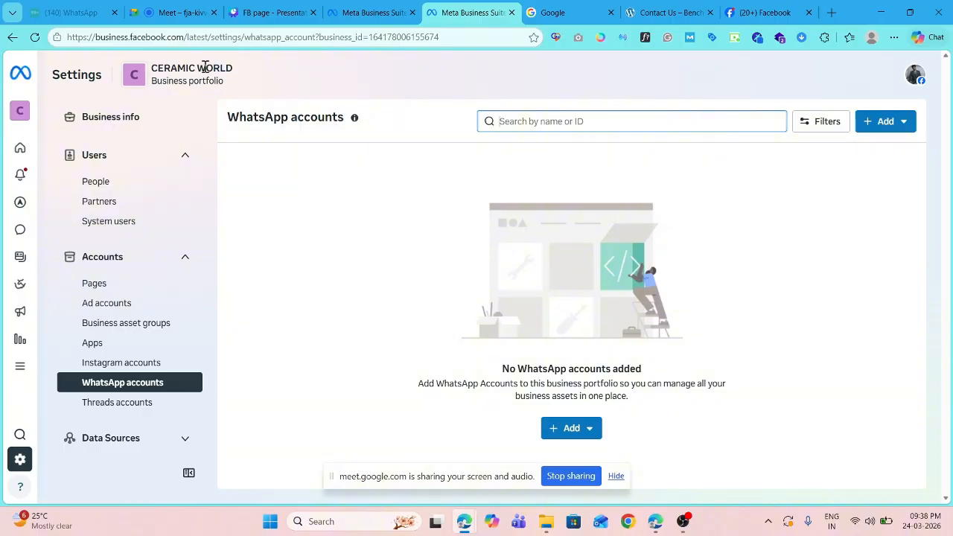
left_click_drag(152, 68, 240, 70)
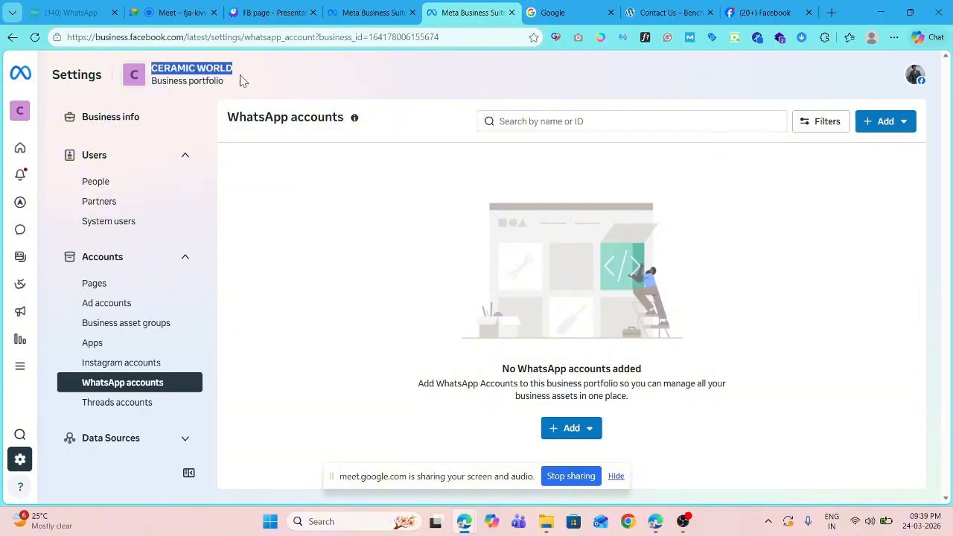
left_click(210, 75)
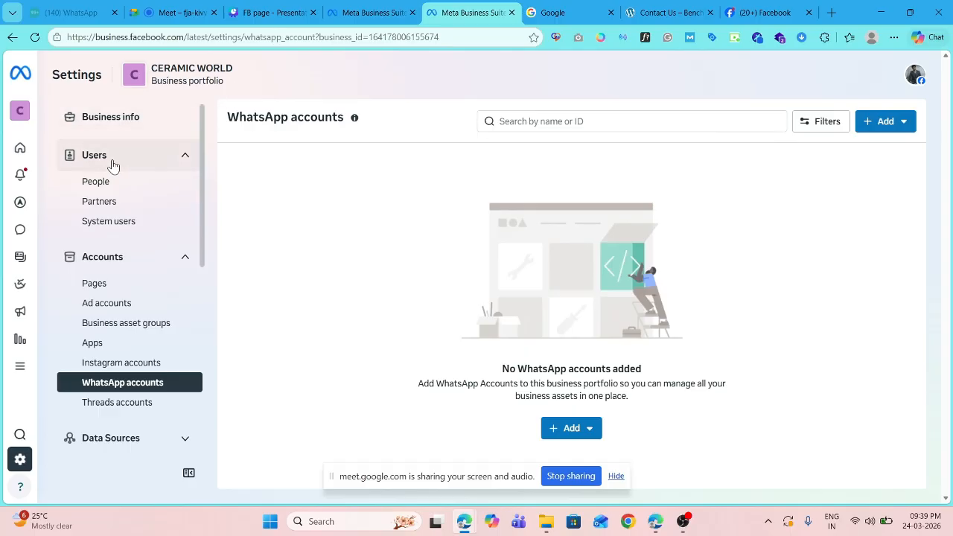
left_click(103, 207)
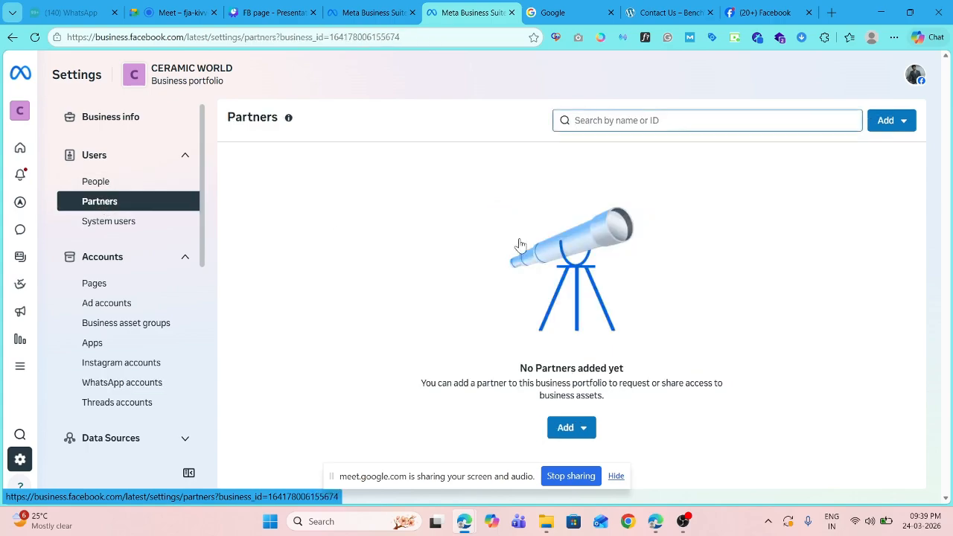
Start adding a partner who gets access to the CERAMIC WORLD portfolio's assets
left_click(902, 123)
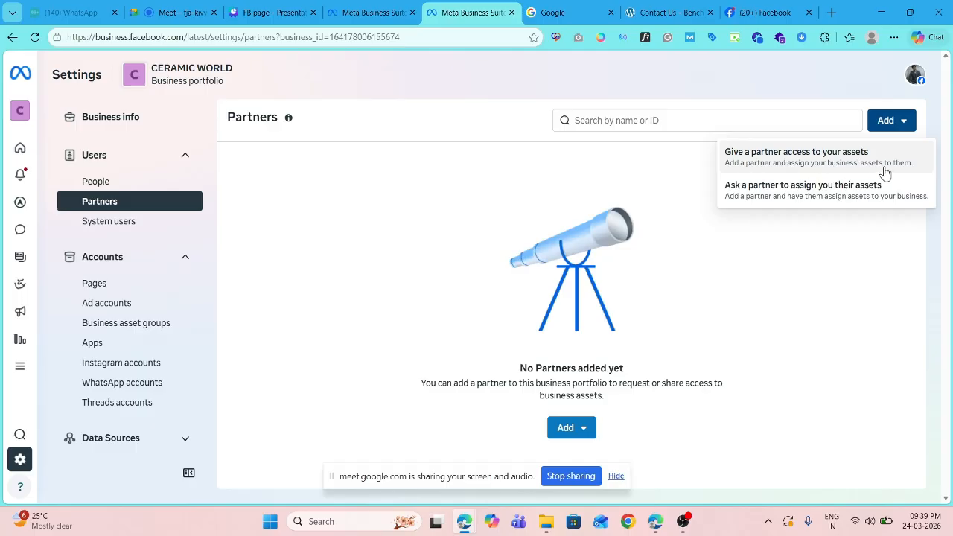
left_click(782, 163)
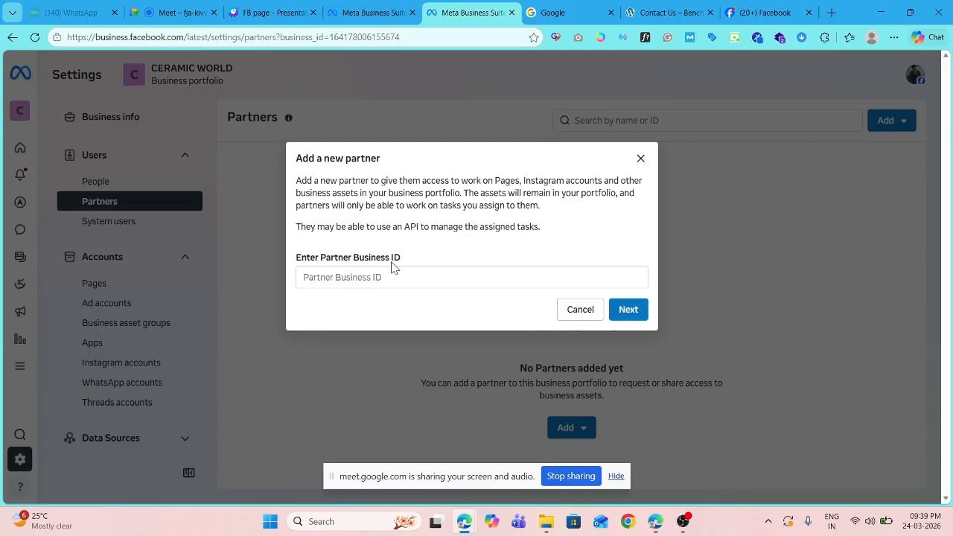
left_click(353, 277)
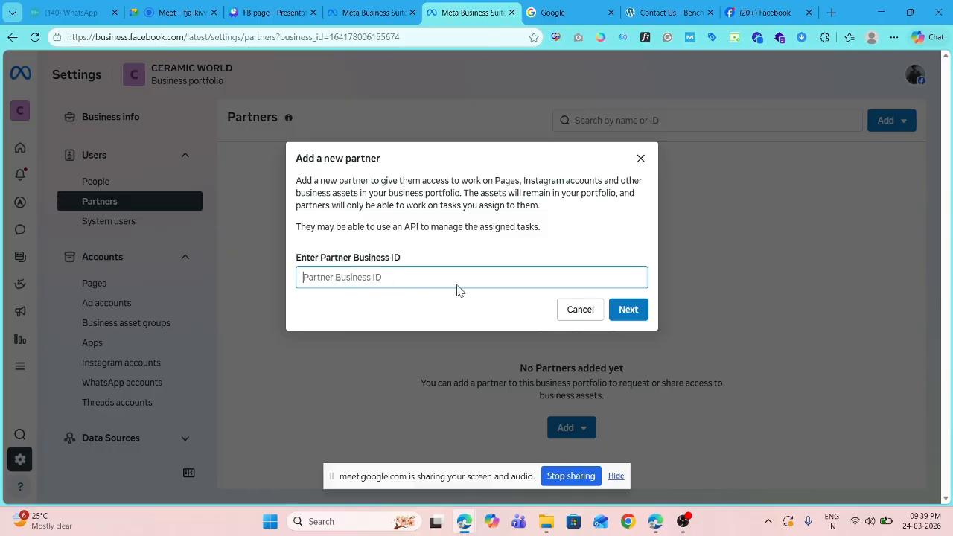
Open the BenchWeb Digital portfolio's business info in a separate Meta Business Suite session and copy its business portfolio ID
left_click(373, 13)
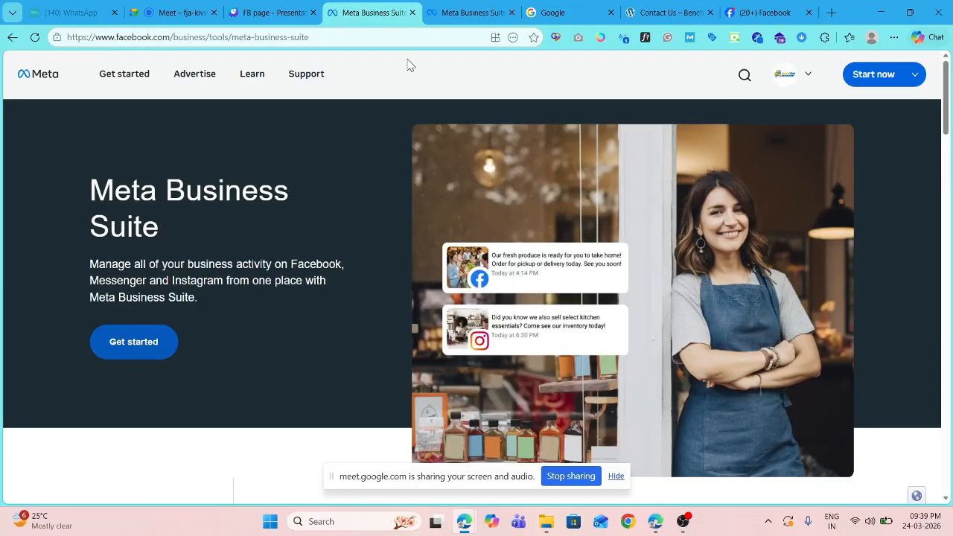
left_click(133, 361)
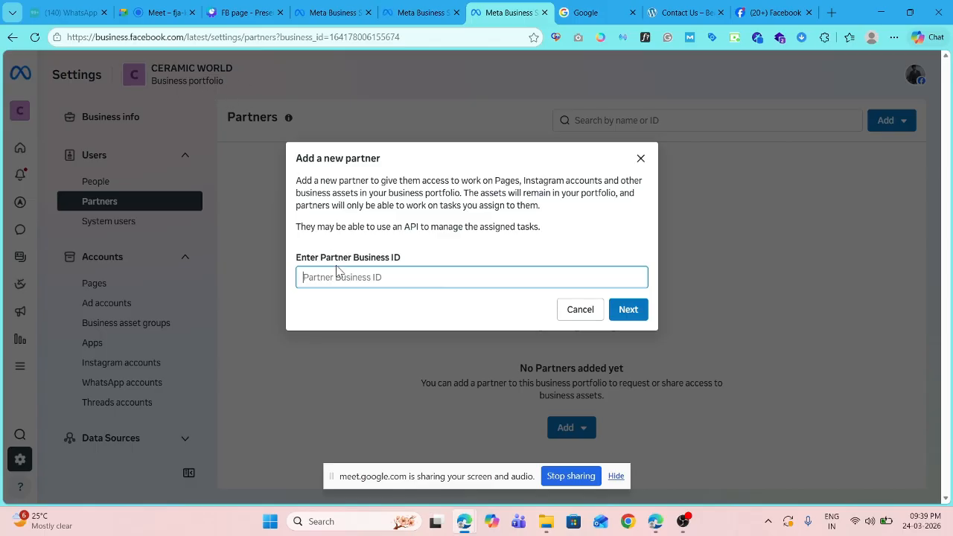
left_click(427, 12)
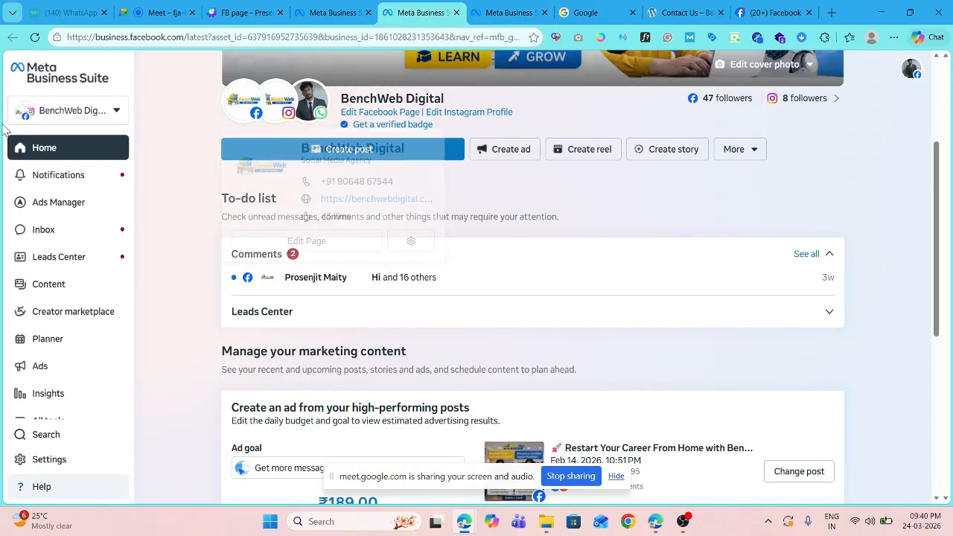
left_click(65, 113)
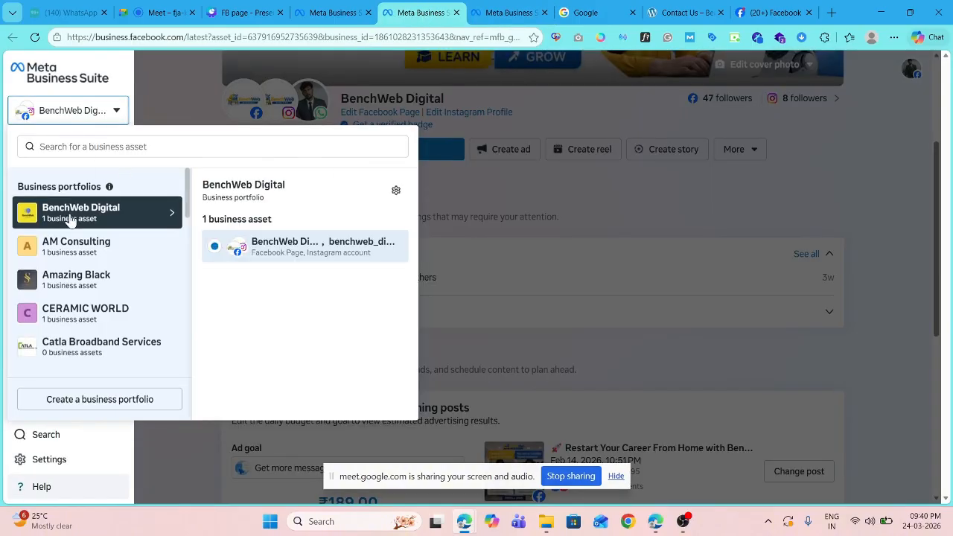
left_click(396, 191)
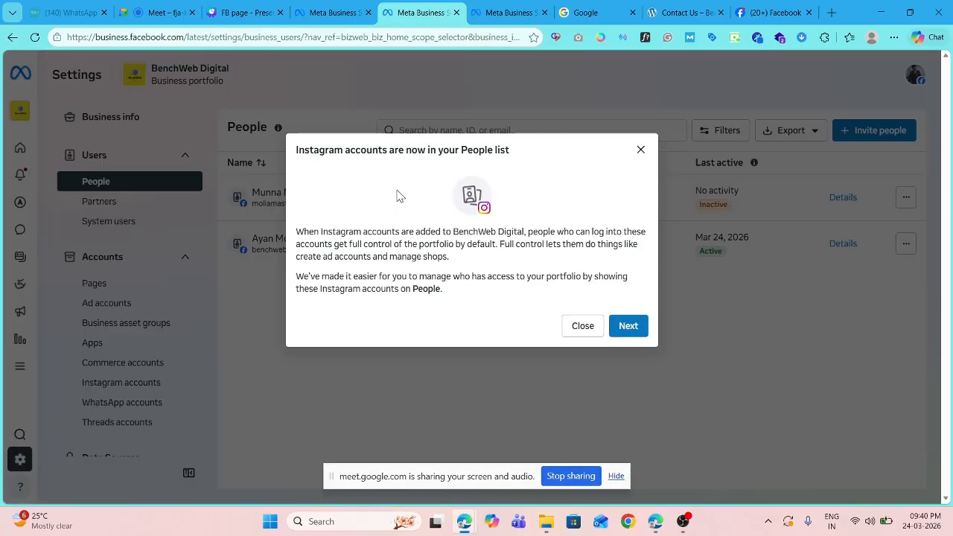
left_click(641, 151)
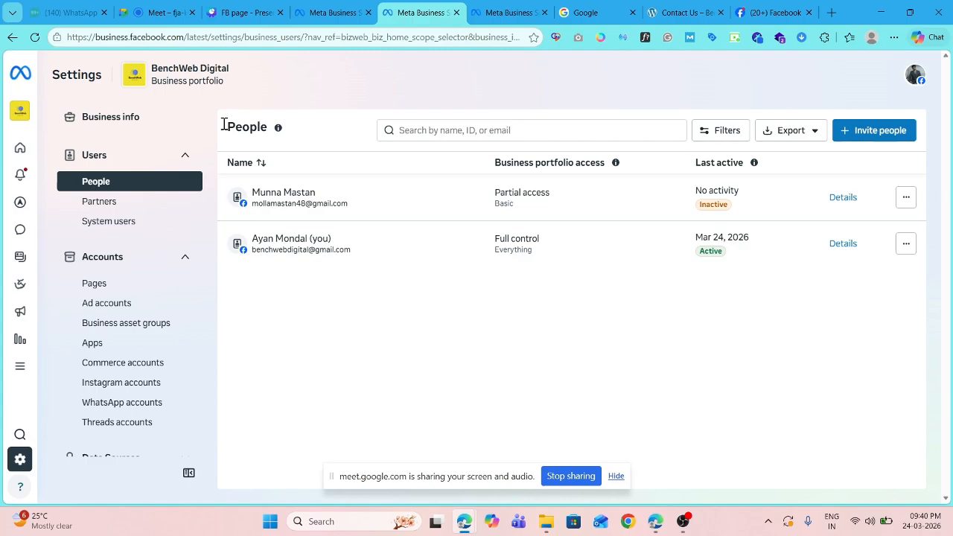
left_click(112, 121)
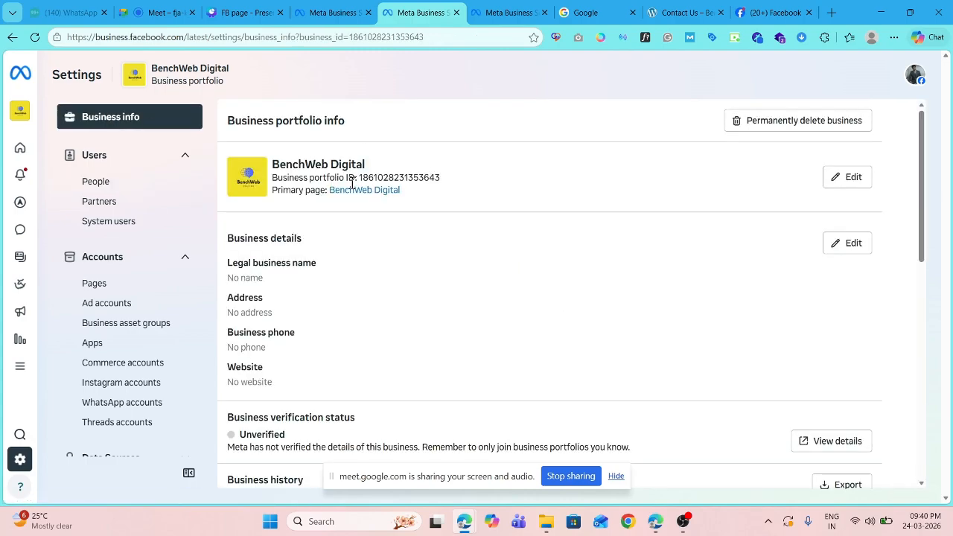
mouse_move(359, 179)
left_mouse_down()
mouse_move(450, 189)
mouse_move(350, 181)
mouse_move(364, 180)
left_mouse_up()
left_click(441, 181)
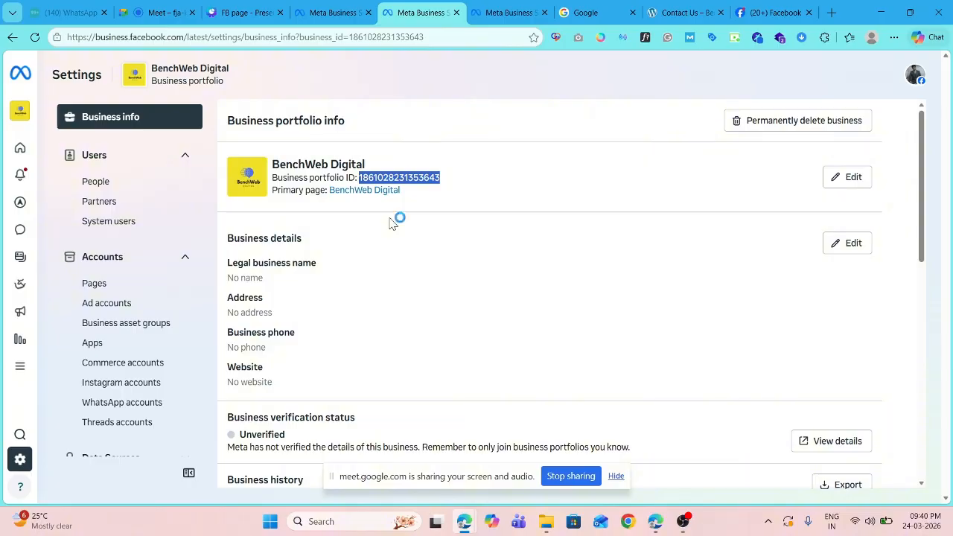
Paste the copied ID as CERAMIC WORLD's partner business ID and continue to the asset assignment
left_click(512, 13)
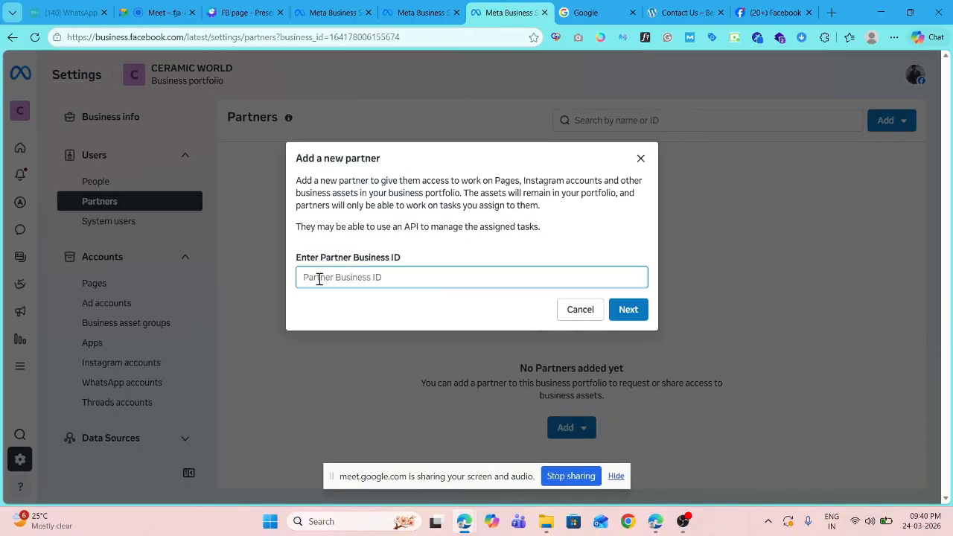
key("ctrl+v")
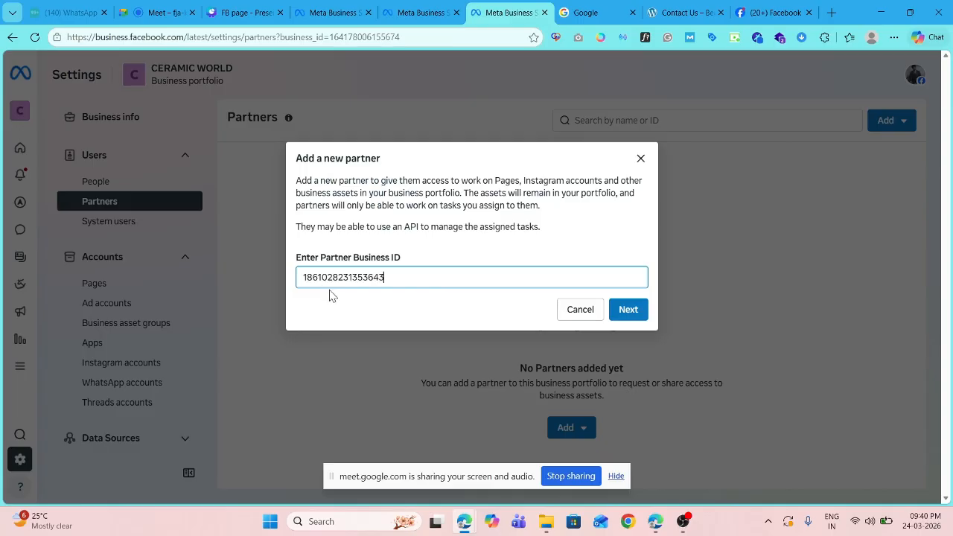
left_click(634, 310)
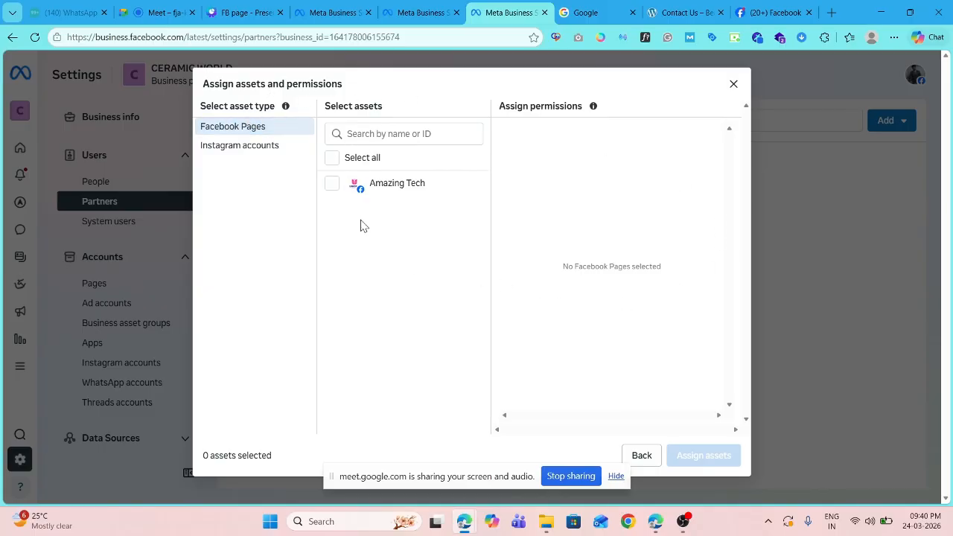
Select all Facebook Pages (Amazing Tech) for the partner and enable full control, Everything (except sensitive actions)
left_click(332, 157)
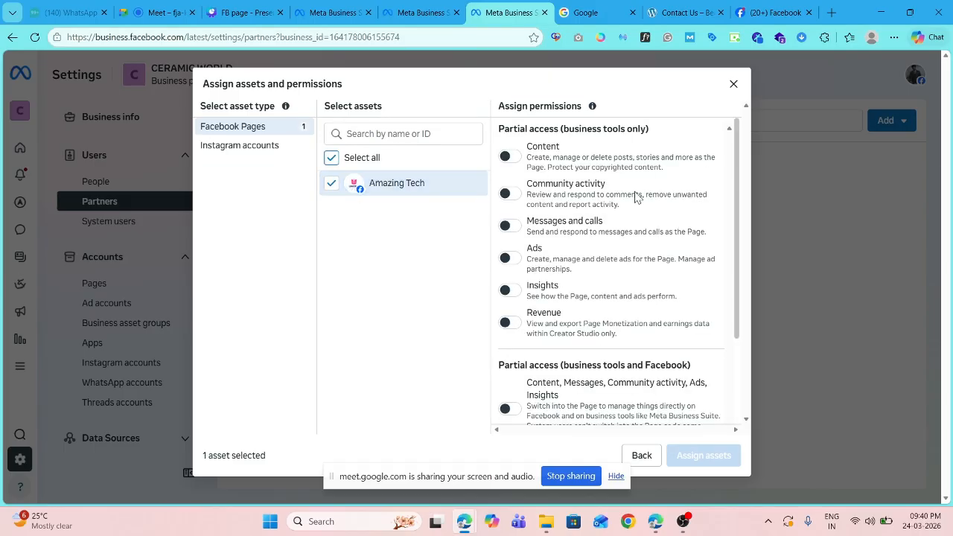
scroll(636, 197, "down", 3)
left_click(510, 384)
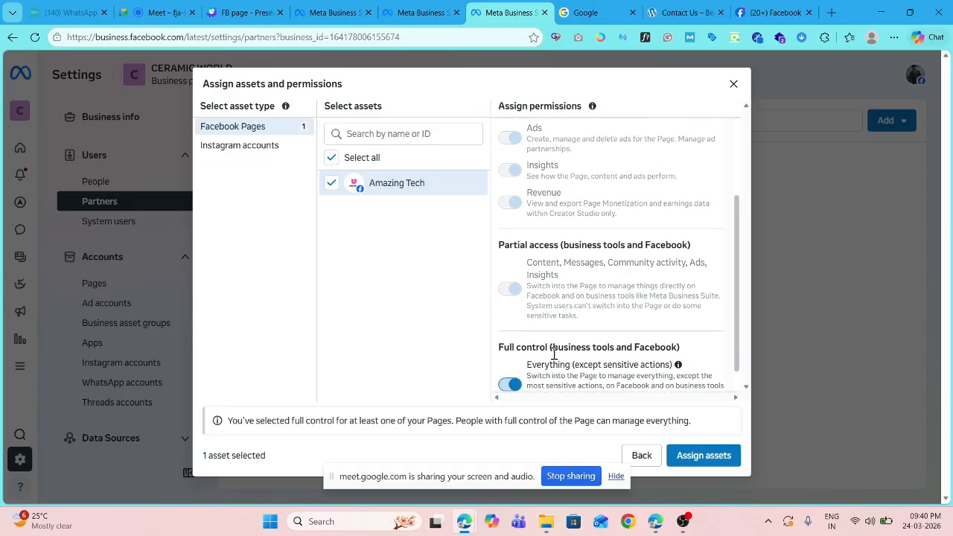
scroll(554, 356, "up", 2)
scroll(562, 346, "down", 2)
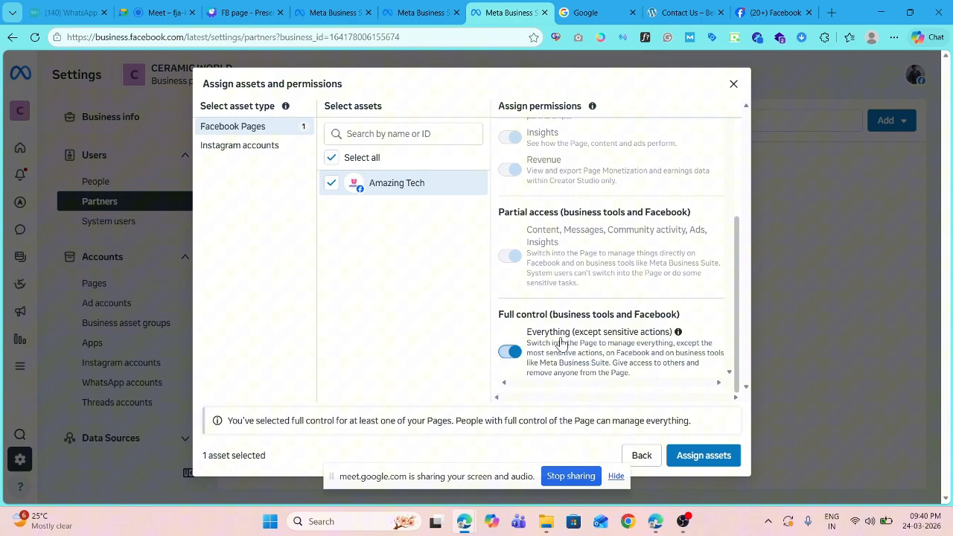
Select the world.ceramic Instagram account with full control over Everything, and close the dialog without assigning the assets
left_click(245, 146)
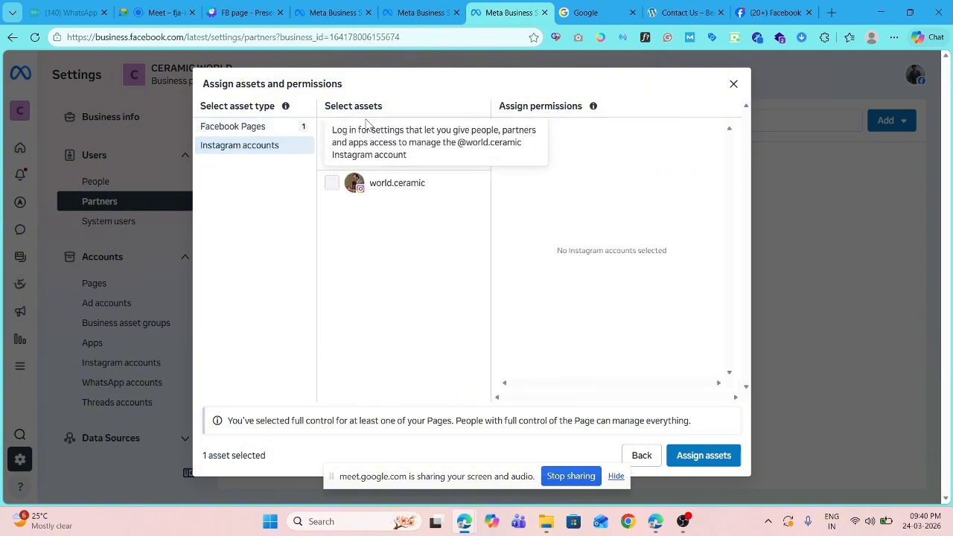
left_click(331, 157)
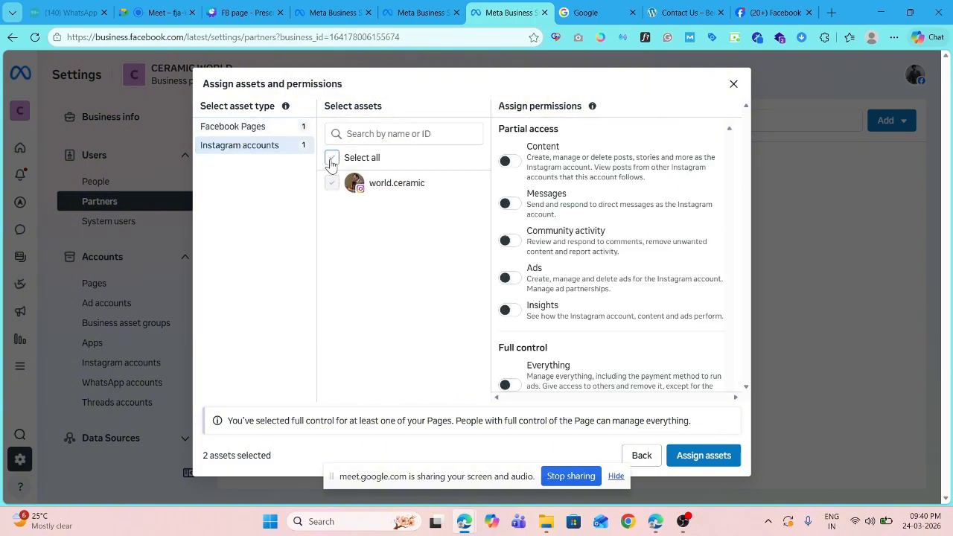
scroll(528, 360, "down", 1)
left_click(508, 352)
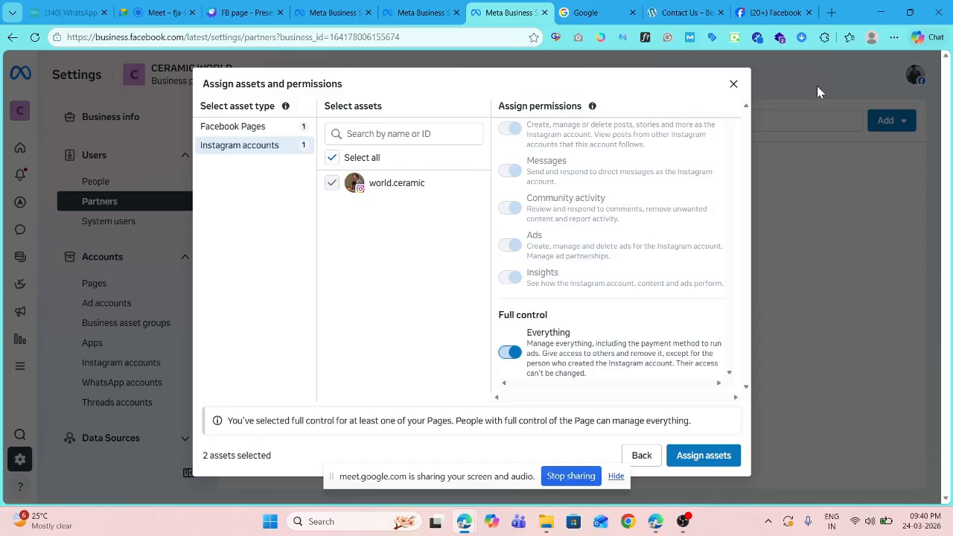
left_click(734, 85)
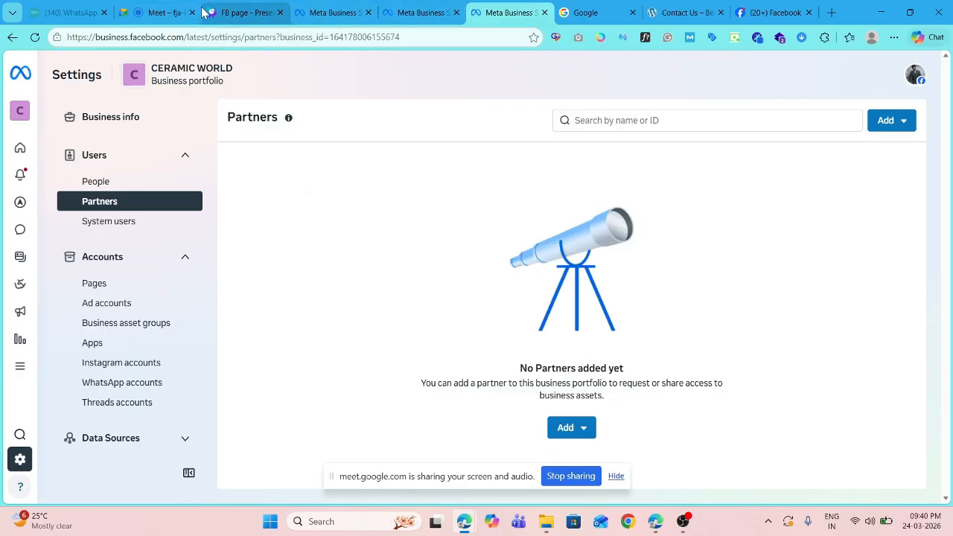
Switch to the Google Meet call
left_click(169, 9)
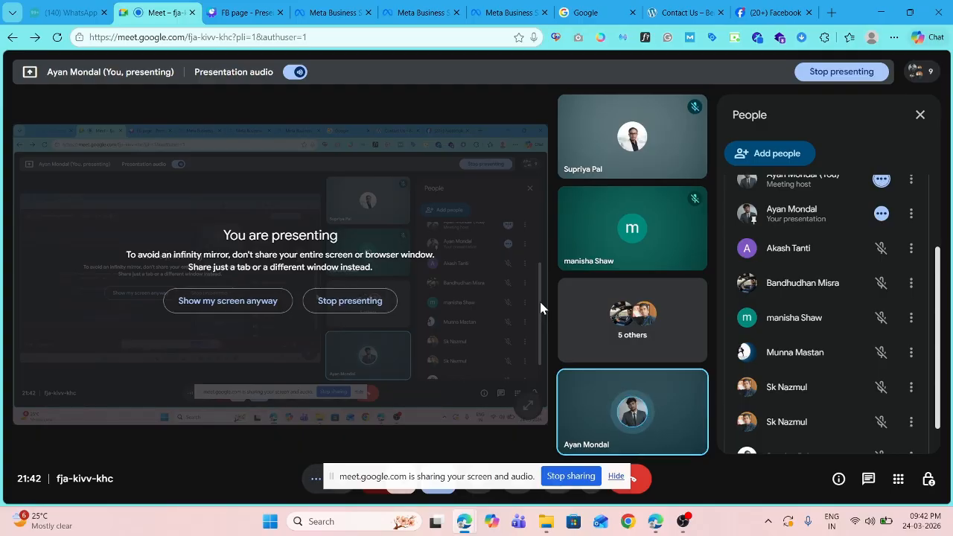
Return to the BenchWeb Digital business info page and open the list of business portfolios
left_click(419, 13)
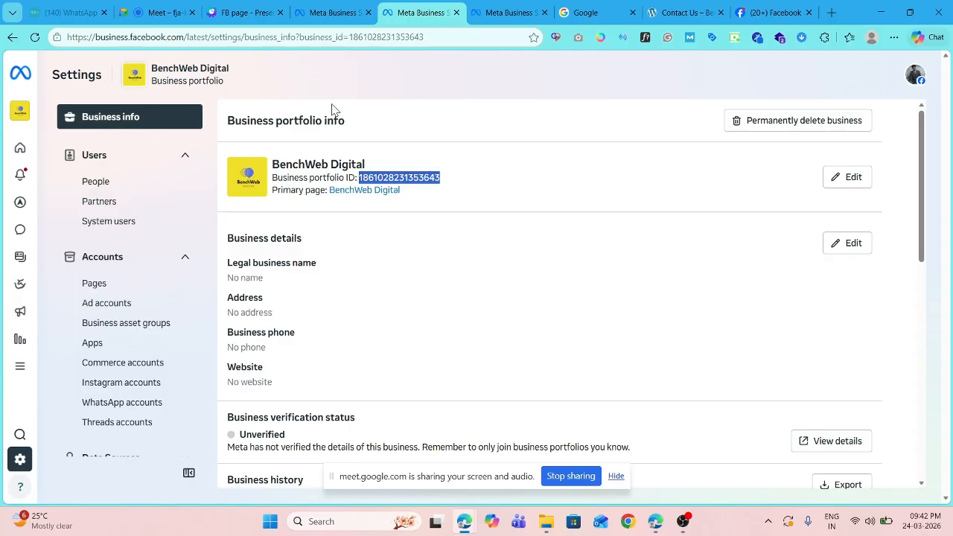
left_click(335, 12)
left_click(418, 13)
left_click(12, 117)
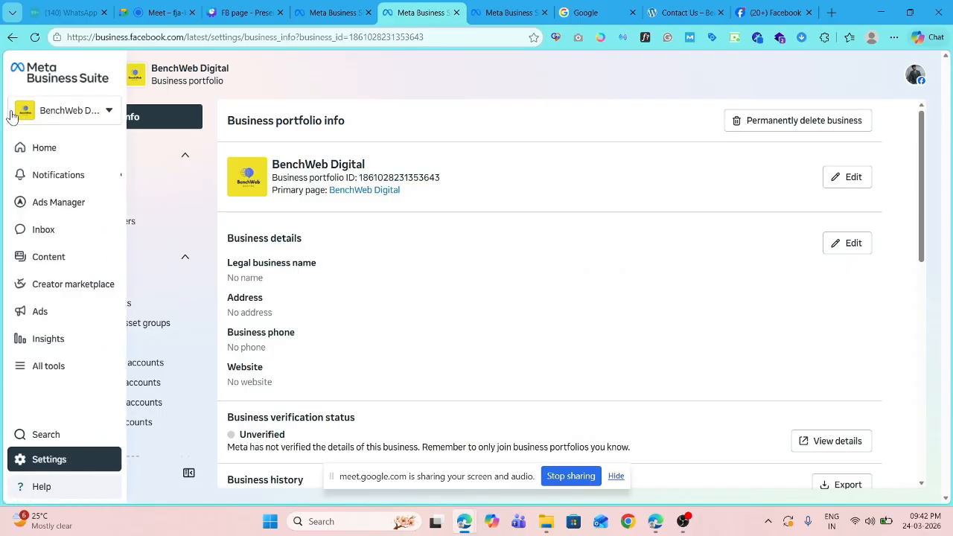
left_click(34, 115)
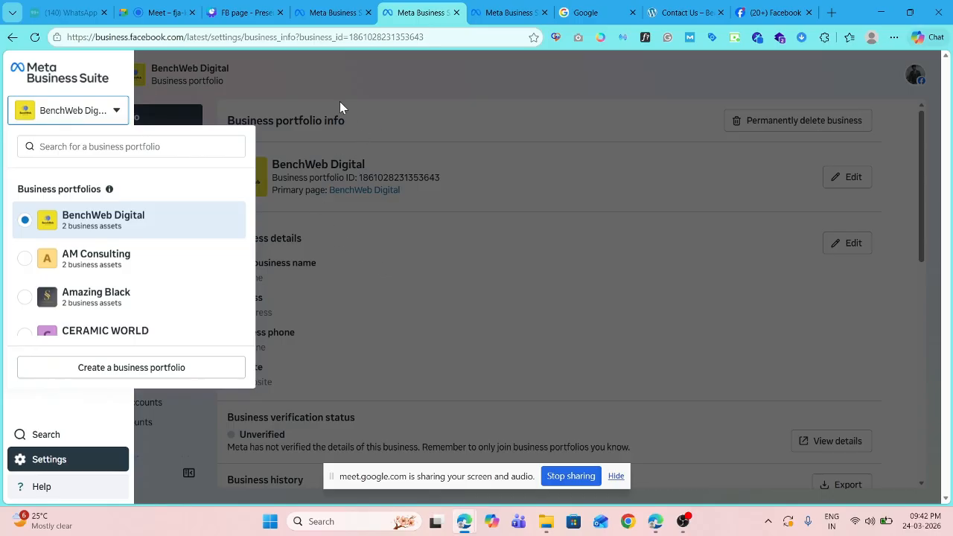
Switch to the Google Meet call and look through the list of meeting contributors
left_click(156, 13)
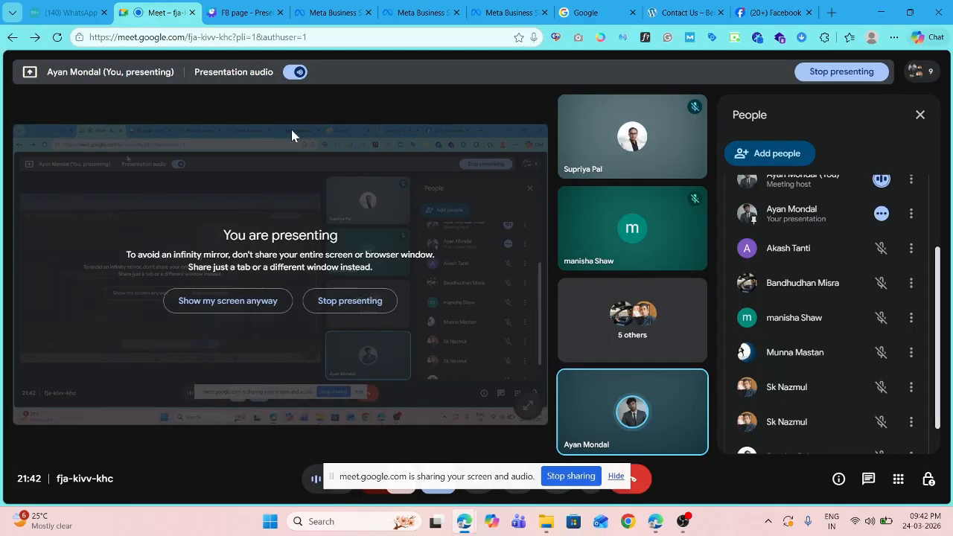
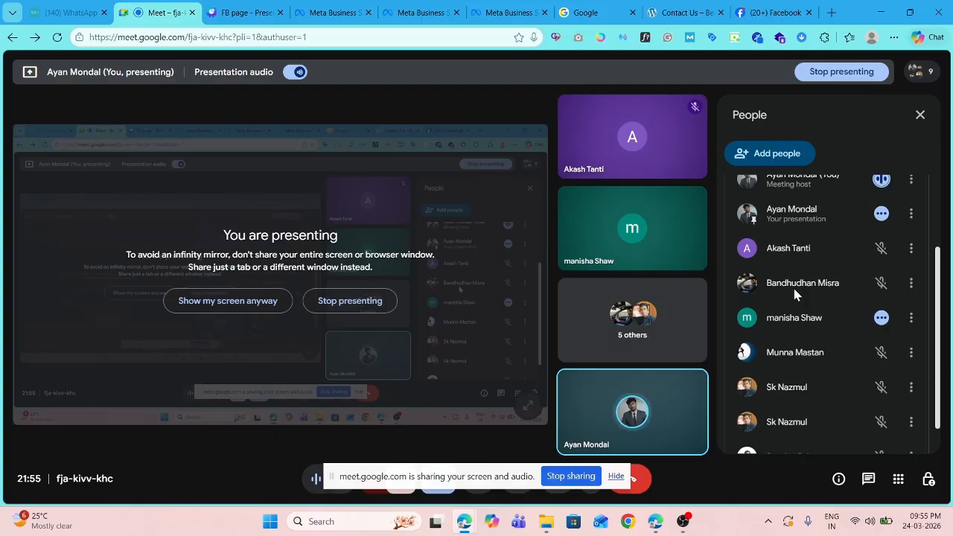
scroll(830, 320, "down", 1)
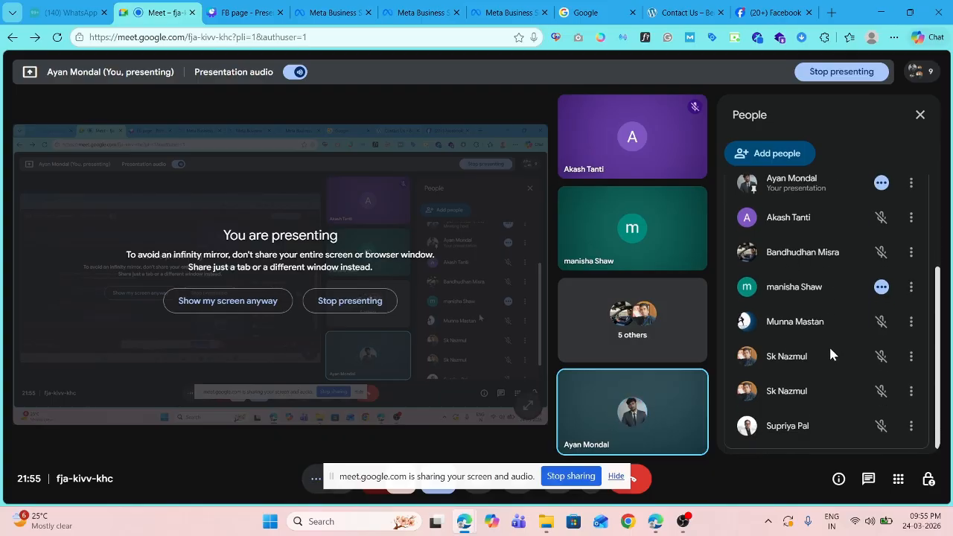
scroll(837, 357, "up", 3)
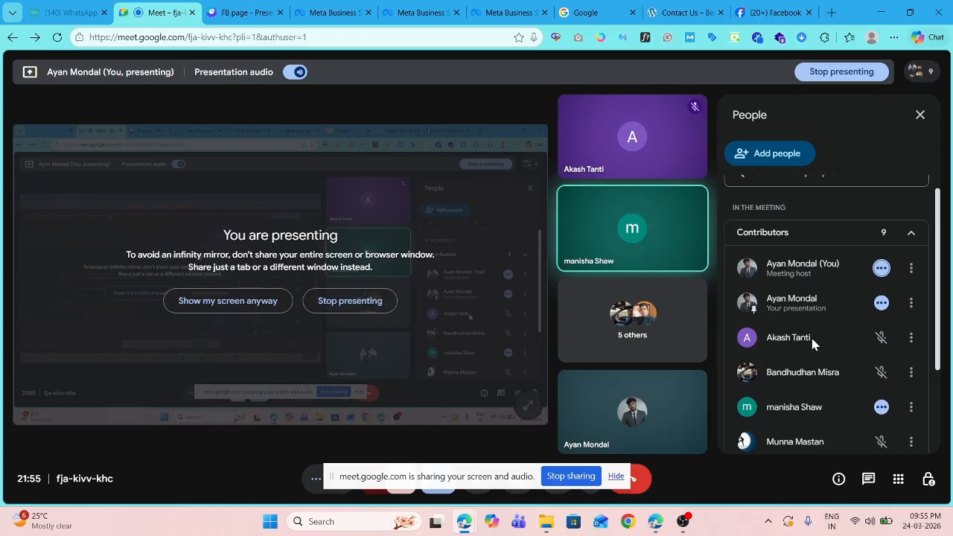
scroll(809, 376, "down", 2)
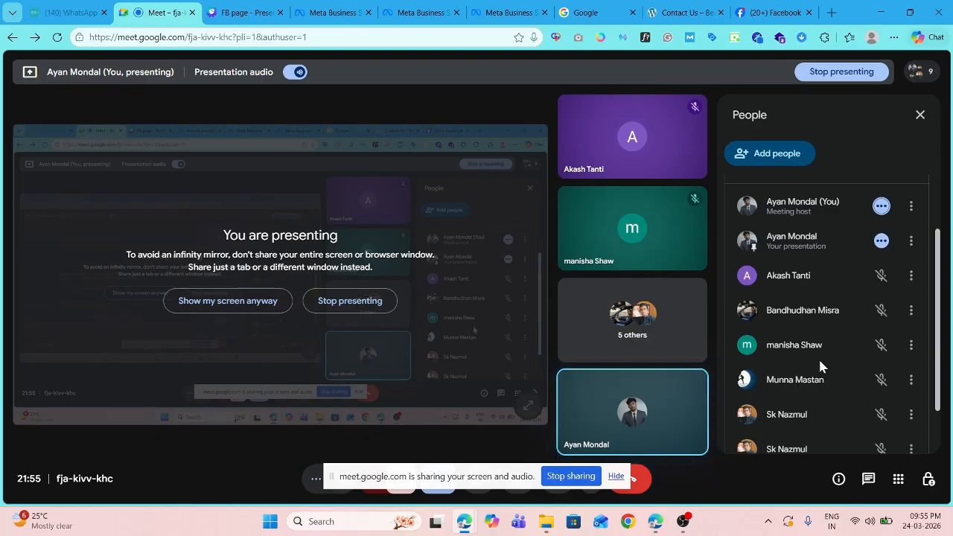
scroll(818, 357, "down", 2)
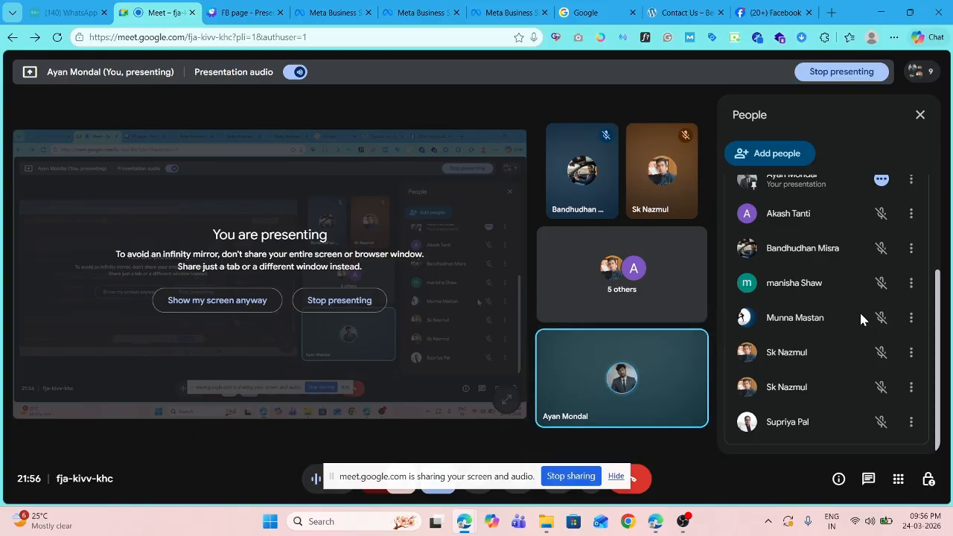
scroll(804, 360, "up", 3)
scroll(804, 361, "down", 2)
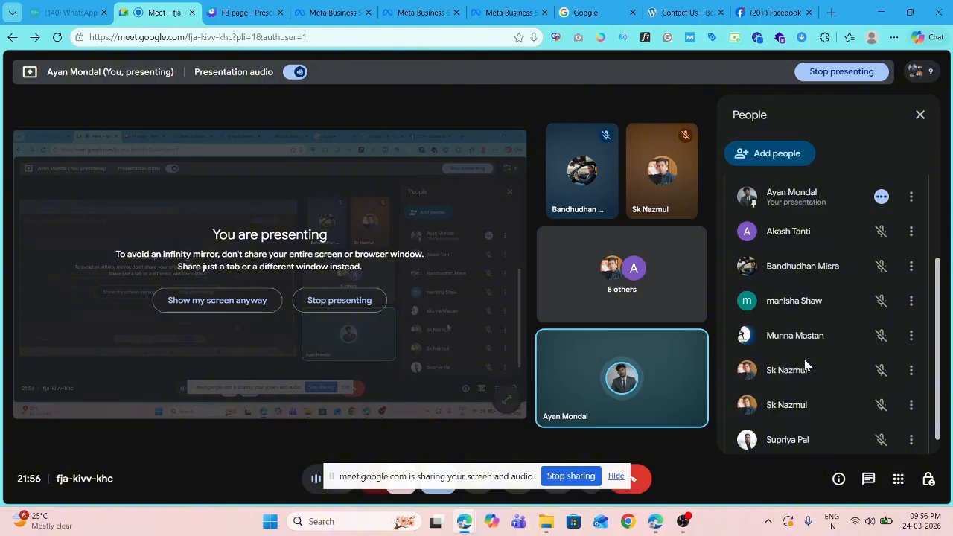
scroll(805, 364, "down", 1)
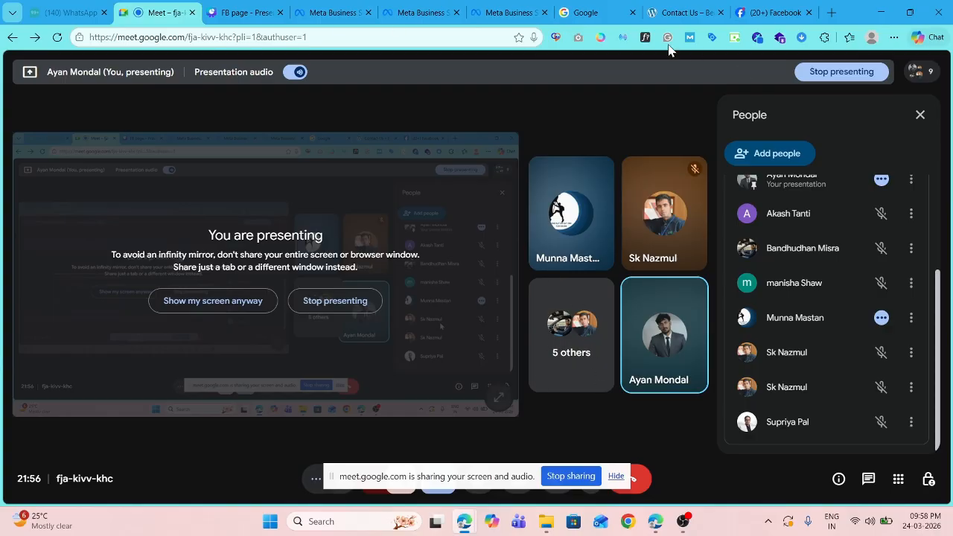
View CERAMIC WORLD's Partners settings and return to the Google Meet call
left_click(508, 13)
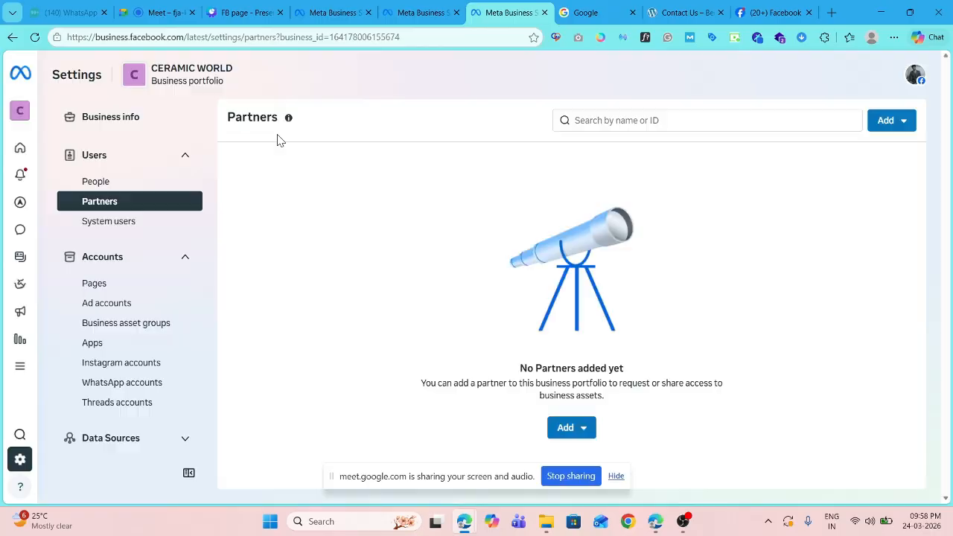
left_click(154, 12)
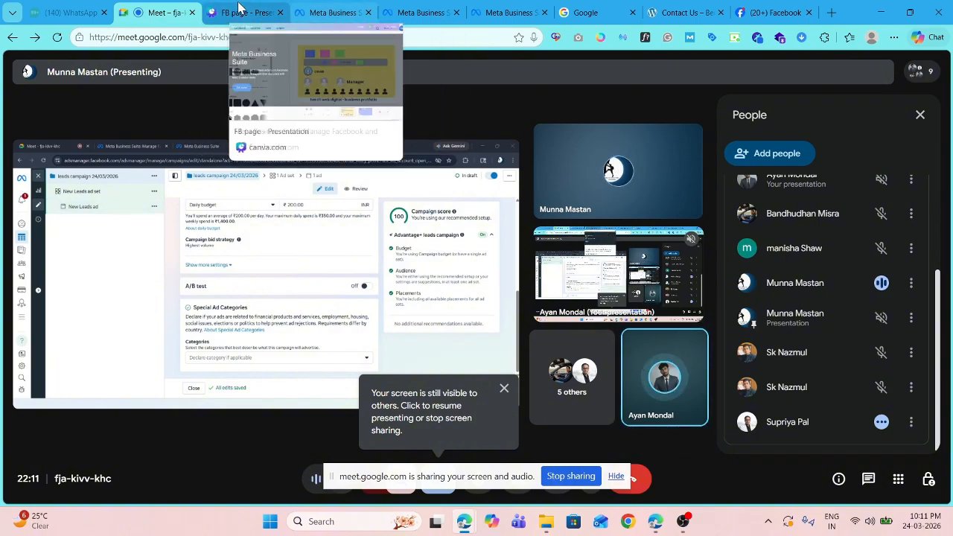
Add a blank fifth page to the Canva FB page design, check the Meet call and return to the design
left_click(247, 14)
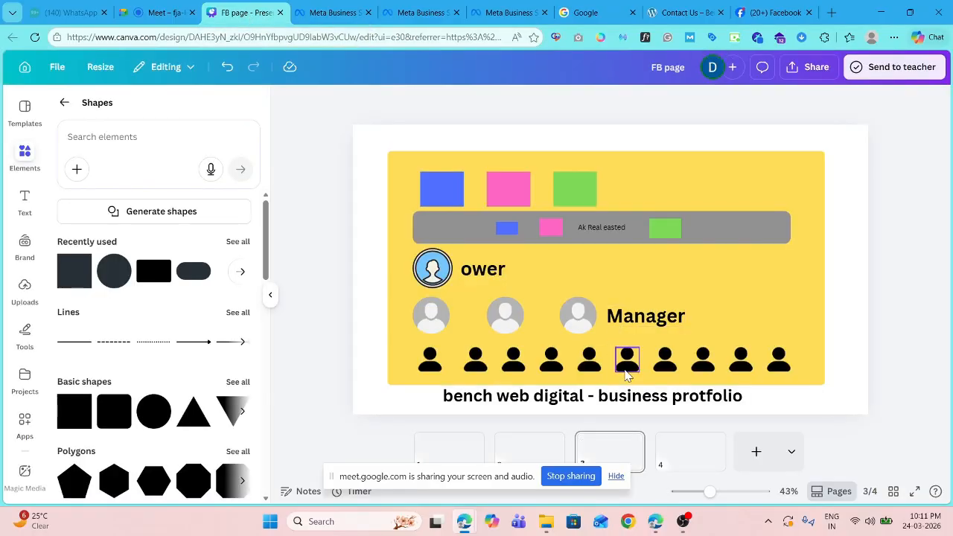
left_click(690, 454)
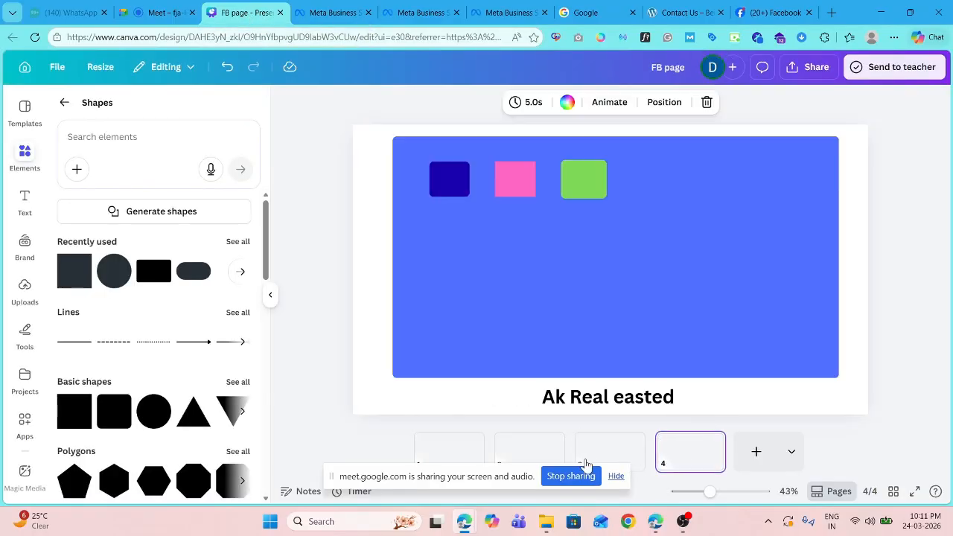
left_click(751, 452)
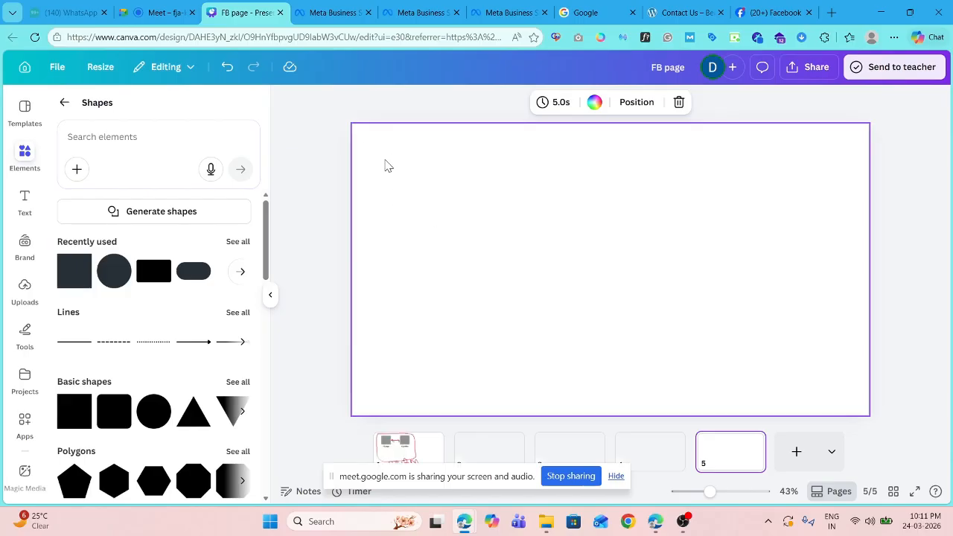
left_click(480, 224)
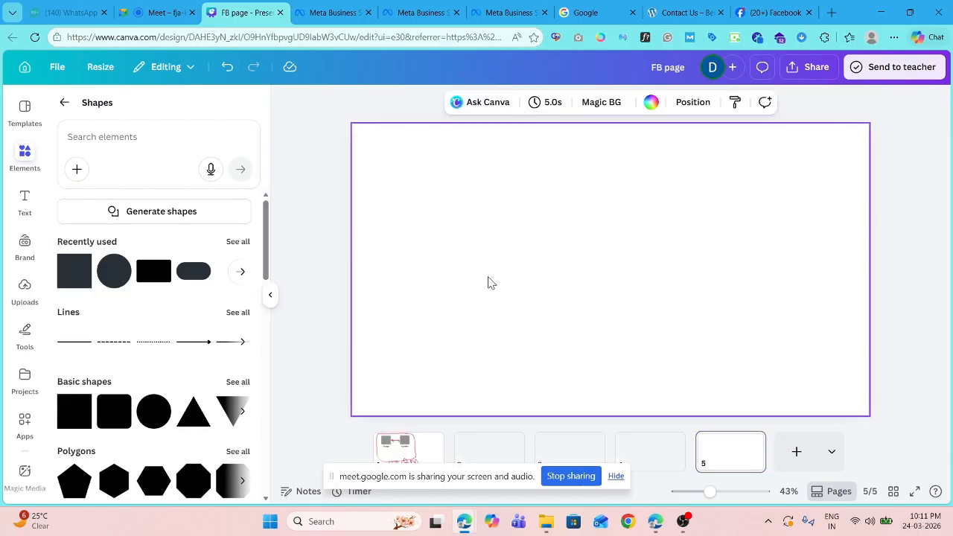
left_click(318, 225)
left_click(542, 253)
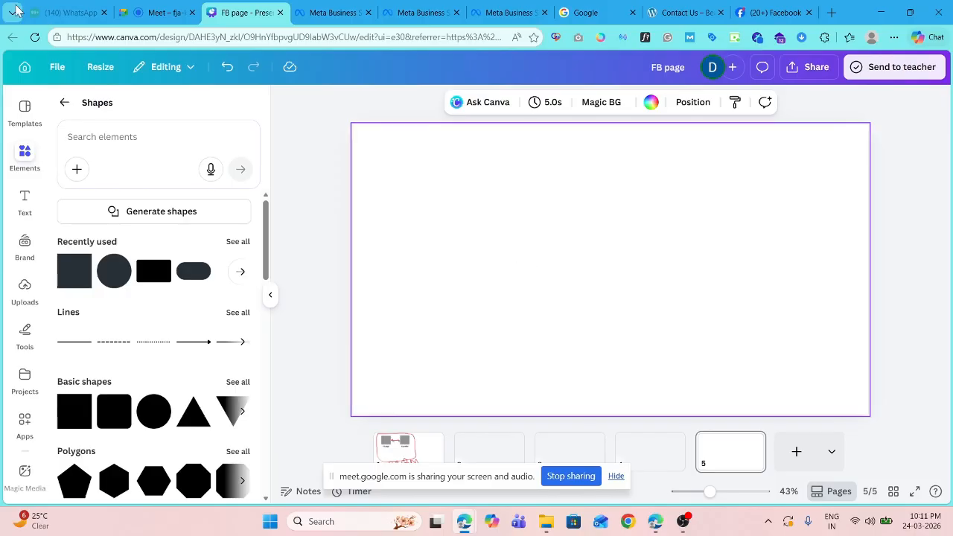
left_click(157, 12)
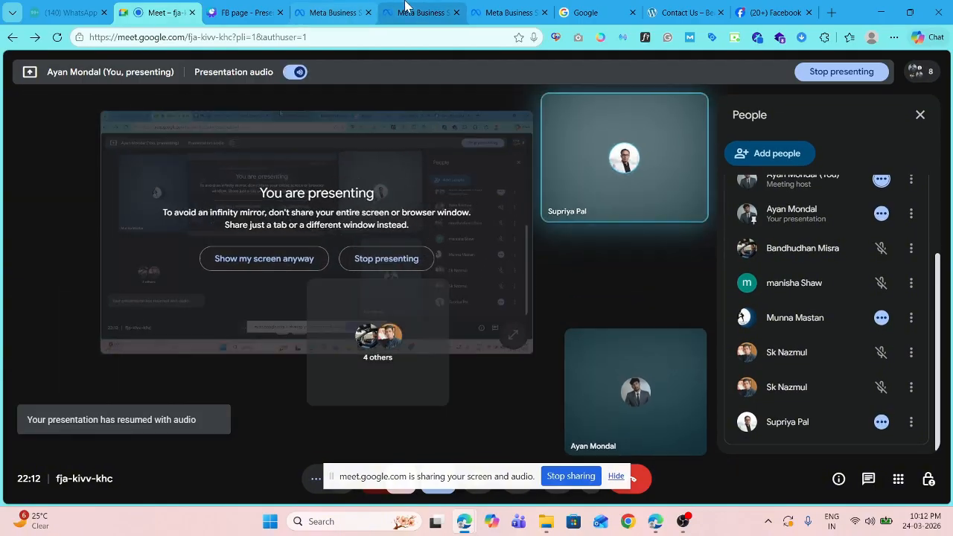
left_click(246, 12)
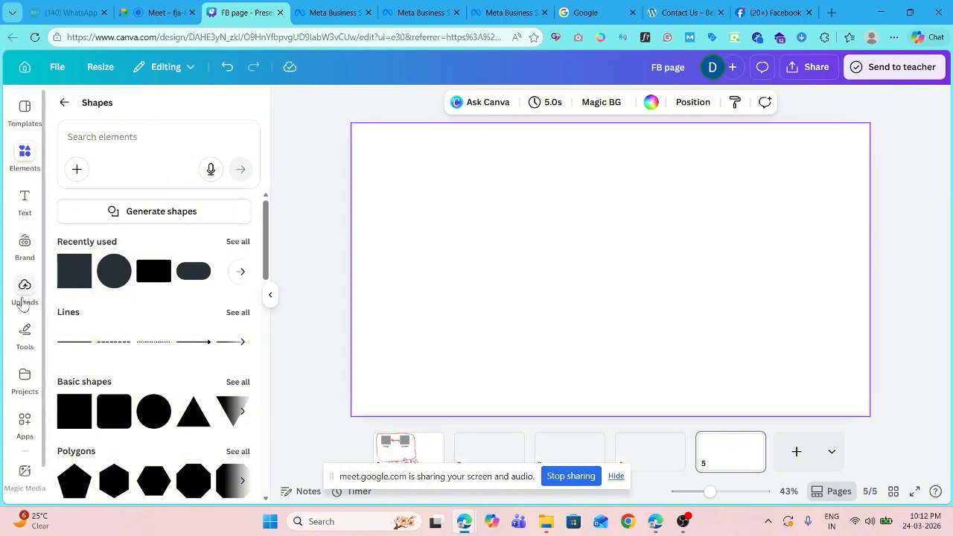
Add a dark blue square to page 5 and enlarge it into a big rectangle filling most of the page
left_click(72, 284)
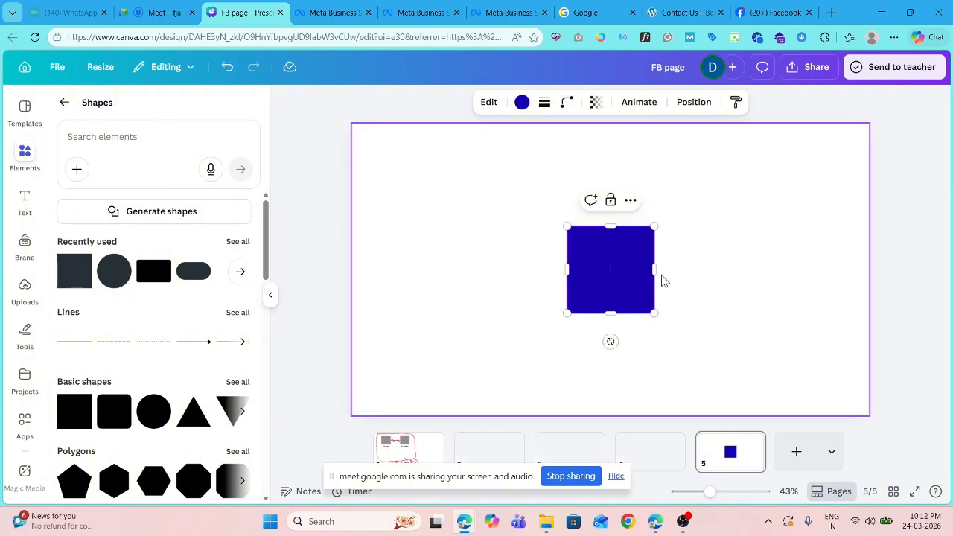
left_click_drag(613, 293, 481, 204)
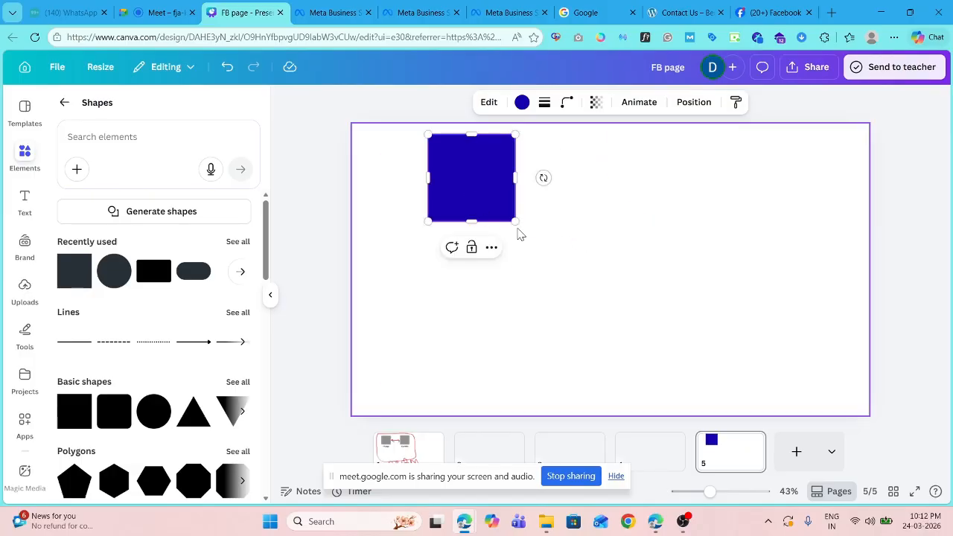
left_click_drag(527, 231, 794, 404)
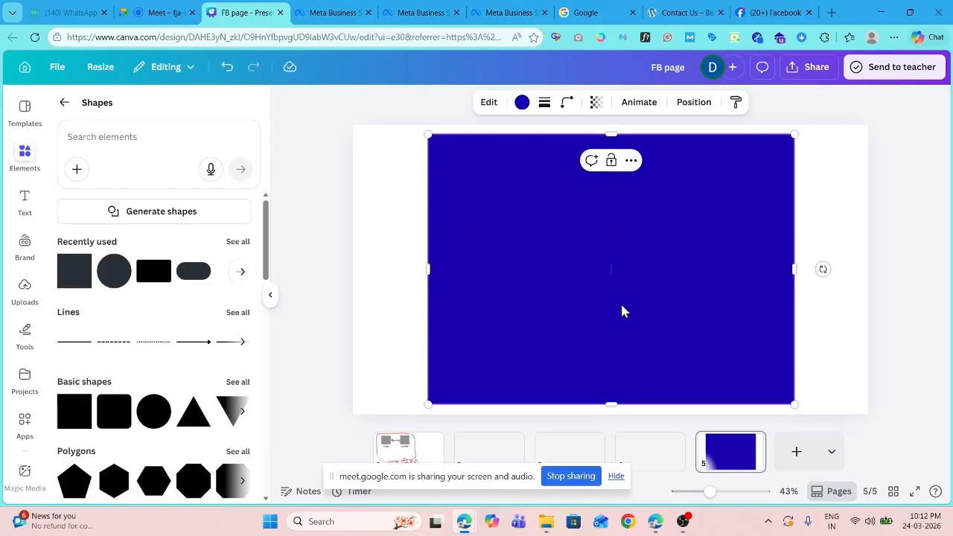
left_click(897, 224)
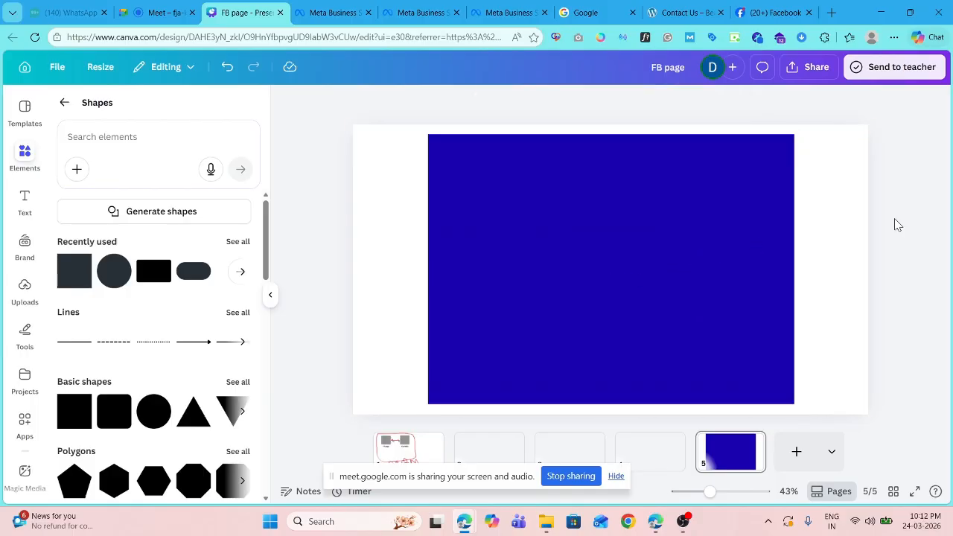
Add a light blue square and stretch it into a wide, flat bar across the upper part of the dark blue rectangle
left_click(620, 216)
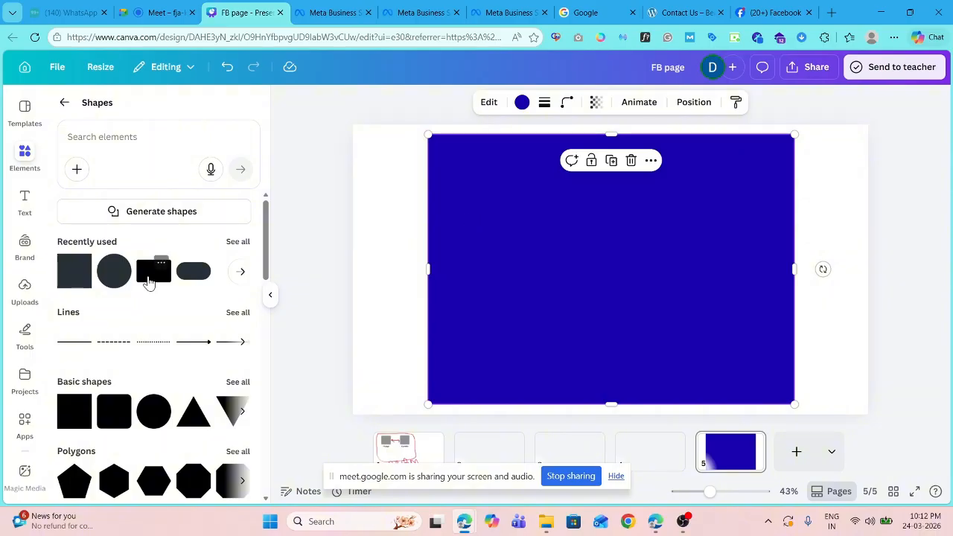
left_click(73, 282)
left_click_drag(623, 276, 775, 190)
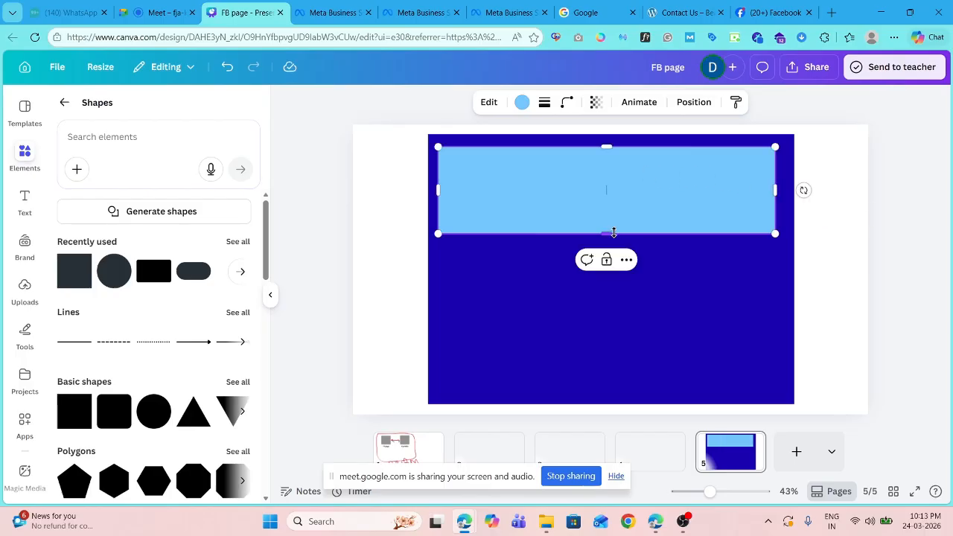
left_click_drag(613, 233, 617, 211)
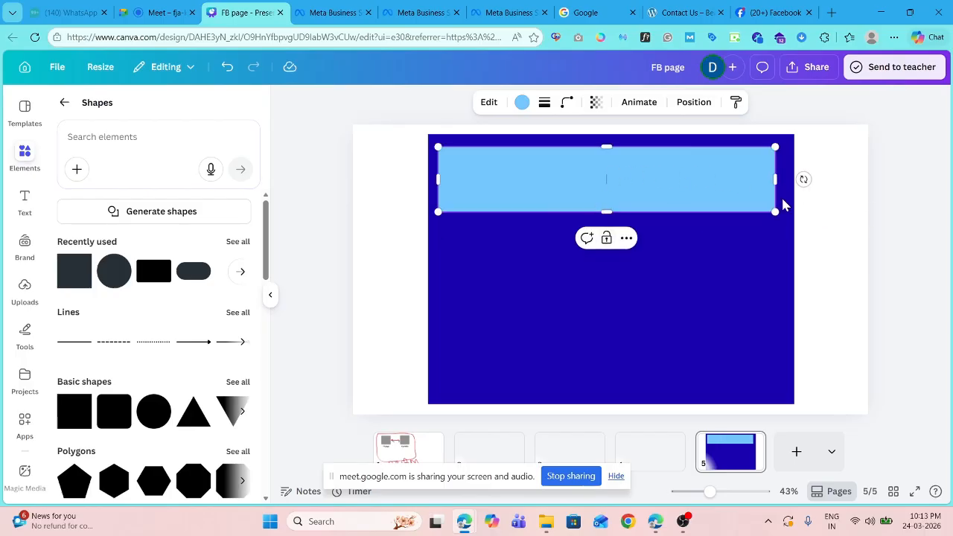
Duplicate the light blue bar twice and stack the copies evenly below it inside the dark blue rectangle
left_click(662, 181)
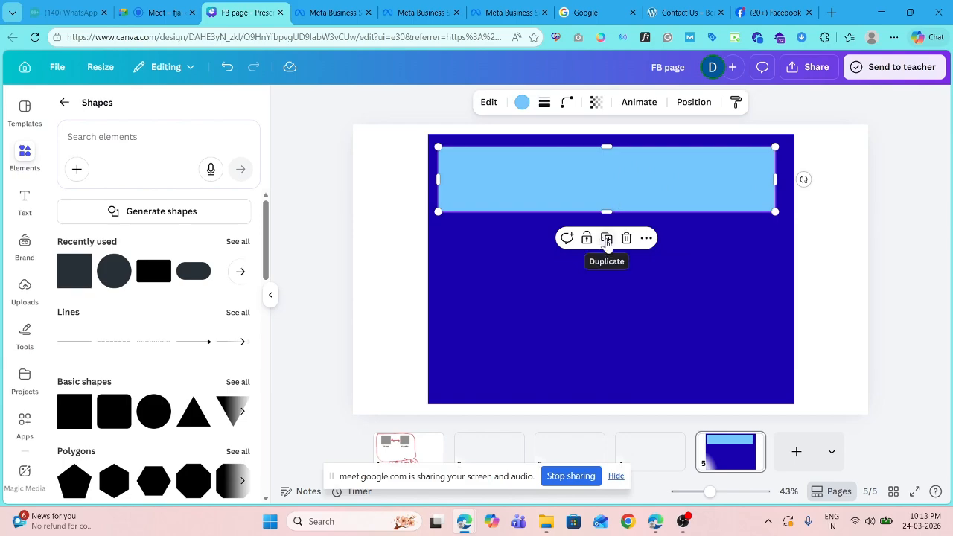
left_click(605, 238)
left_click_drag(613, 192, 612, 271)
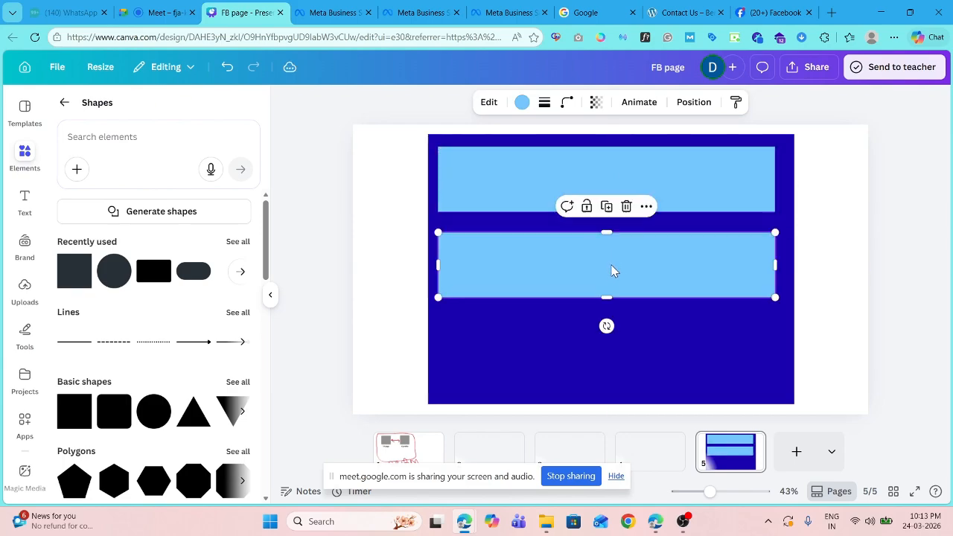
left_click(606, 206)
left_click(909, 271)
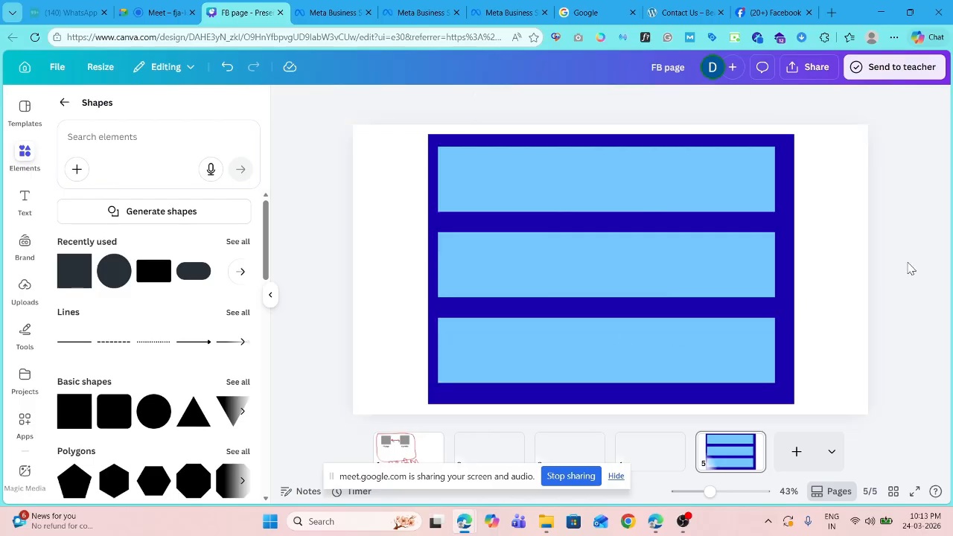
Add a dark blue square, shrink it to fit the bar height and place it in the uppermost light blue bar
left_click(636, 175)
left_click(74, 270)
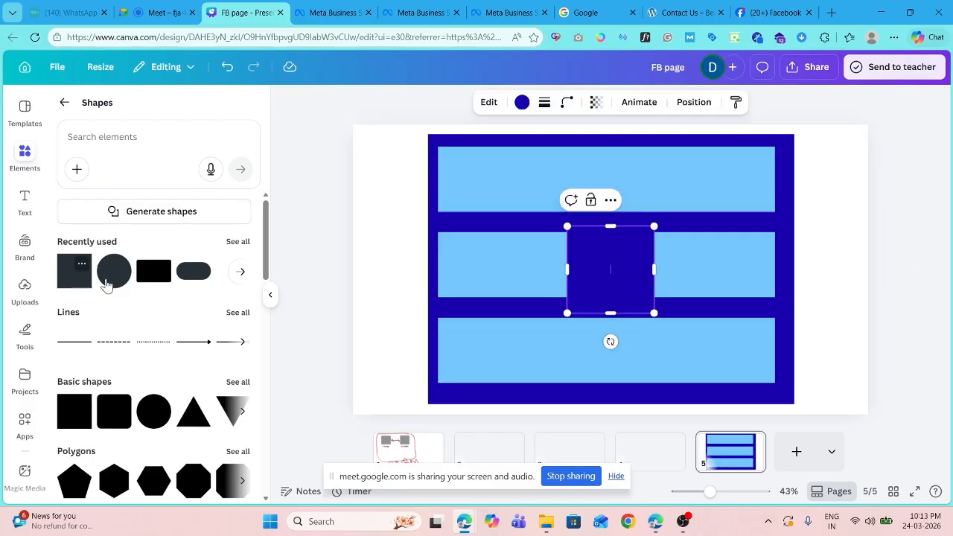
left_click_drag(649, 314, 615, 268)
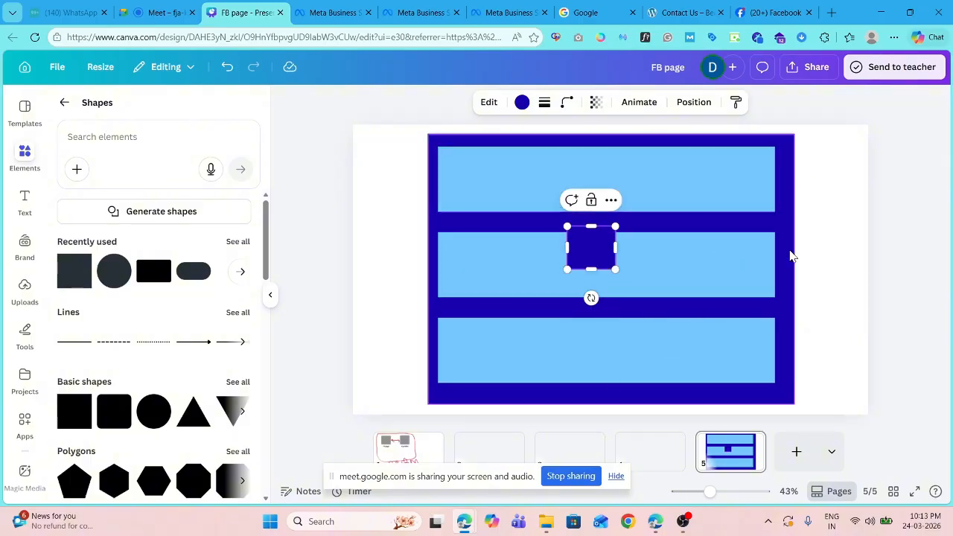
left_click(892, 251)
left_click_drag(593, 243, 555, 172)
Duplicate the small dark blue square twice to form an evenly spaced row of three in the uppermost bar
left_click(488, 133)
left_click(555, 133)
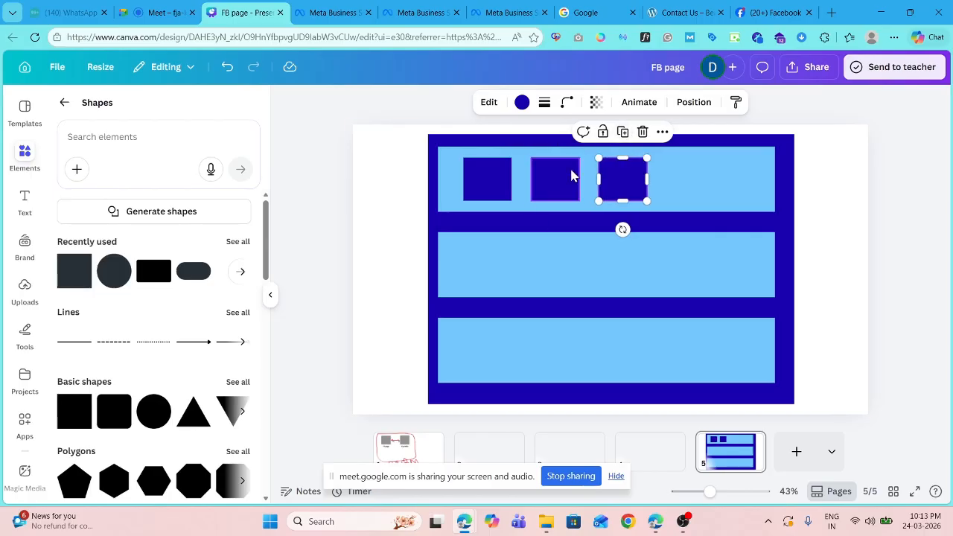
left_click_drag(619, 174, 620, 175)
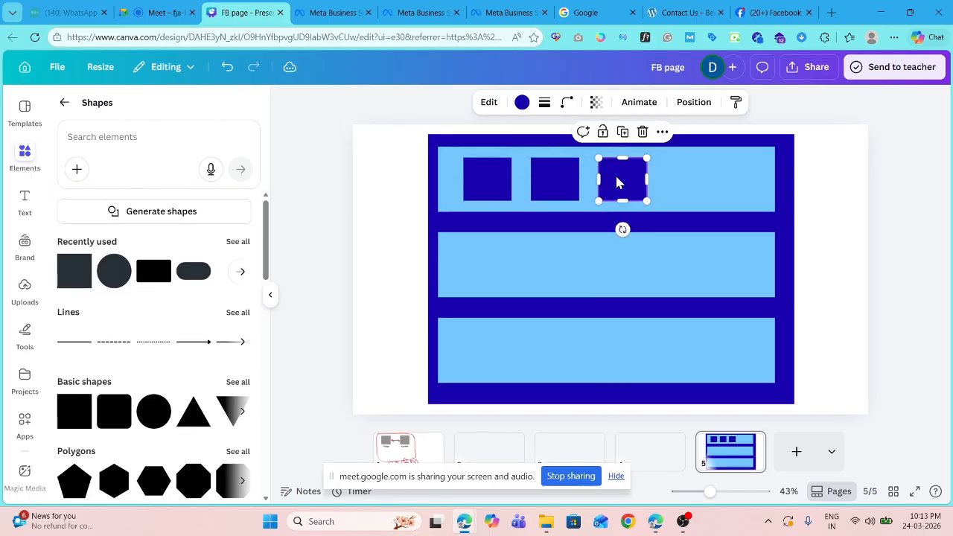
left_click(511, 265)
left_click(486, 182)
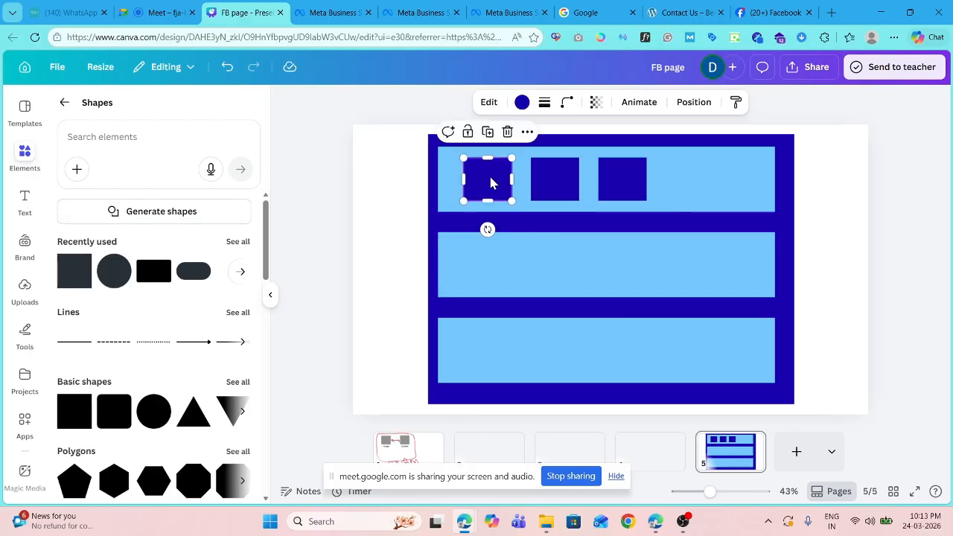
Duplicate the first two dark blue squares of the uppermost bar and place the copies side by side in the middle light blue bar
left_click(488, 134)
left_click_drag(486, 193, 481, 270)
left_click(562, 183)
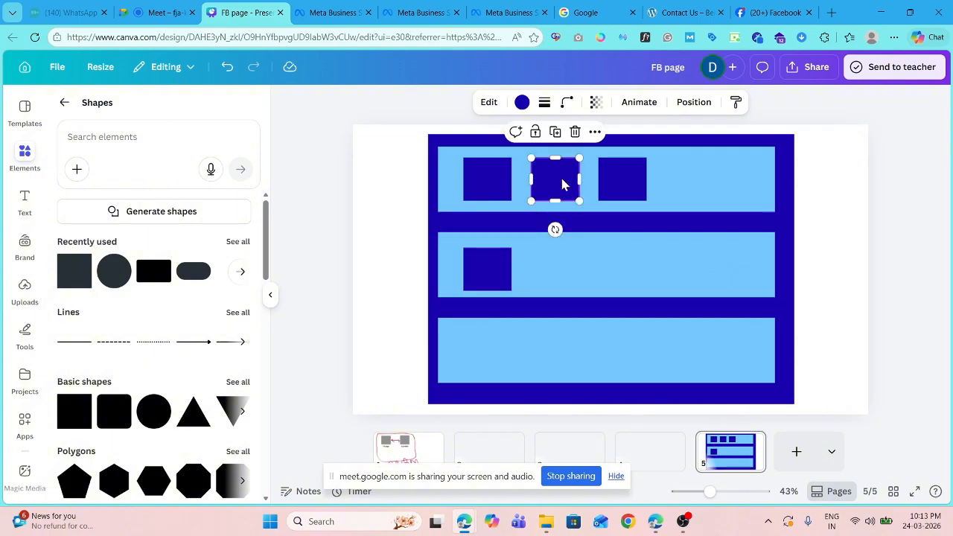
left_click(555, 132)
left_click_drag(557, 185, 559, 271)
Duplicate both dark blue squares of the middle bar and place the copies directly below them in the lowest light blue bar
left_click(485, 274)
left_click(487, 221)
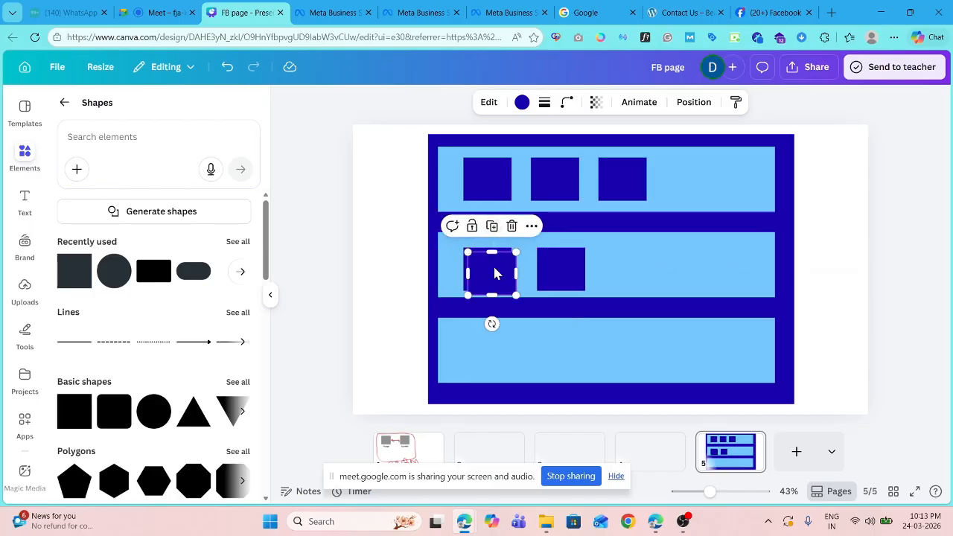
left_click_drag(493, 264, 488, 350)
left_click(560, 269)
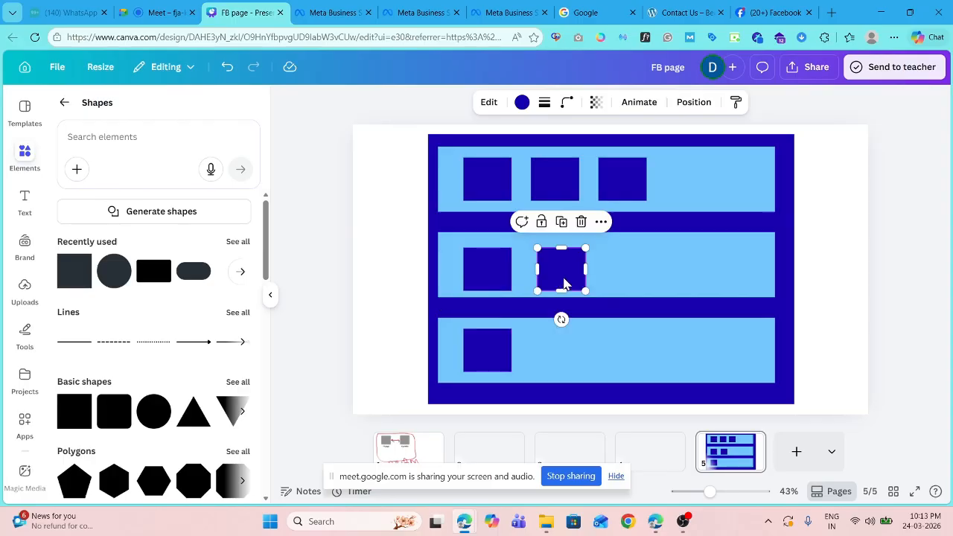
left_click(560, 222)
left_click_drag(562, 268, 565, 361)
Duplicate the second square of the lowest bar, resize the copy to match its neighbours and place it third in that row
left_click(563, 304)
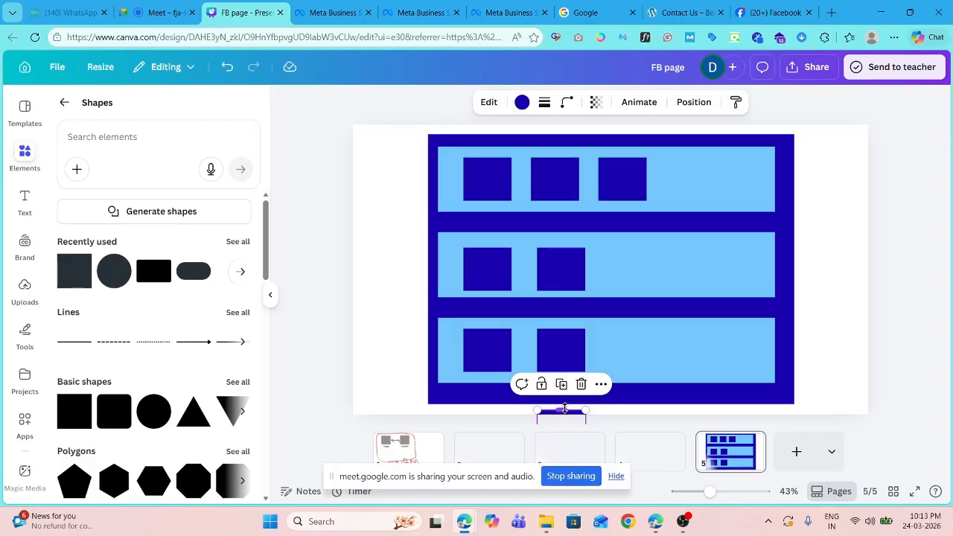
left_click_drag(565, 409, 598, 337)
left_click_drag(577, 380, 663, 346)
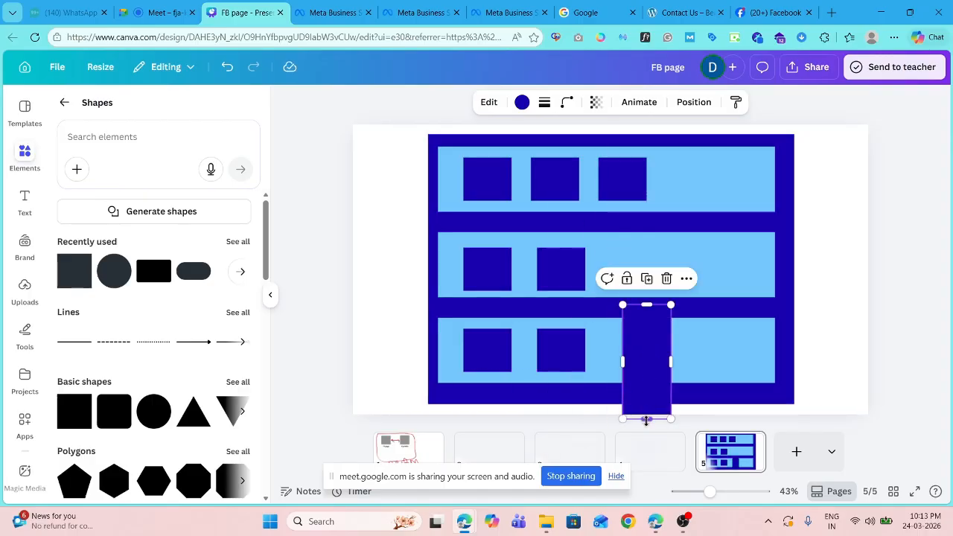
left_click_drag(646, 420, 657, 371)
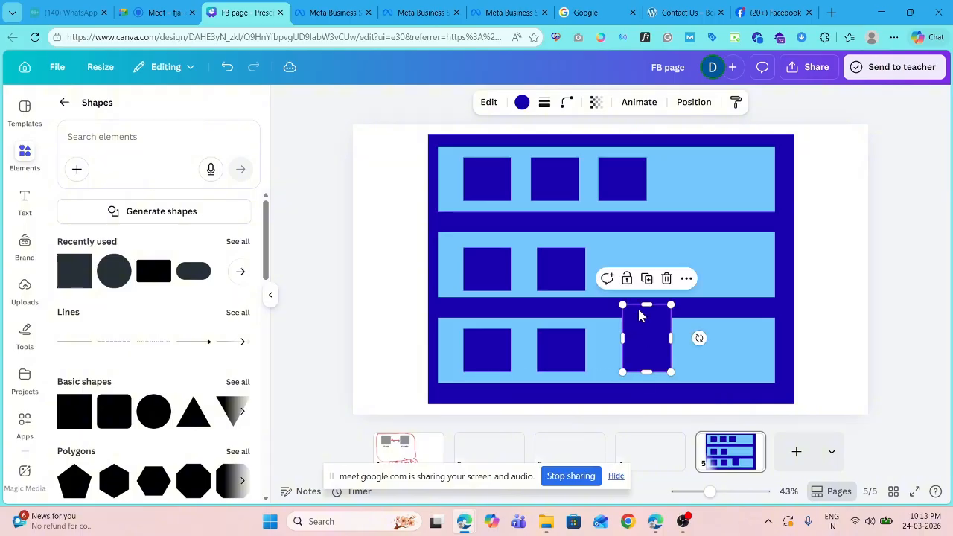
left_click_drag(644, 303, 621, 350)
left_click(923, 280)
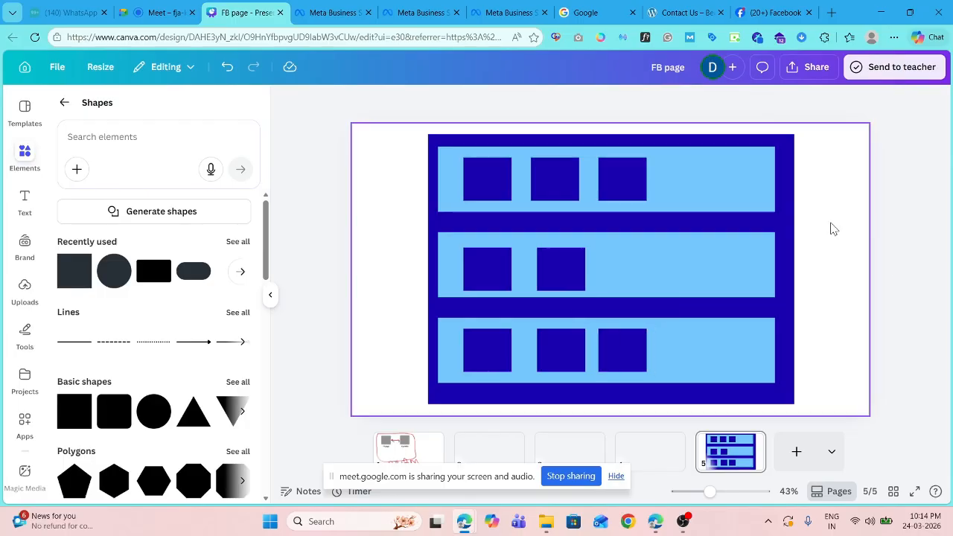
Point out the outer dark blue rectangle and each of the three light blue bars by selecting them in turn
left_click(792, 153)
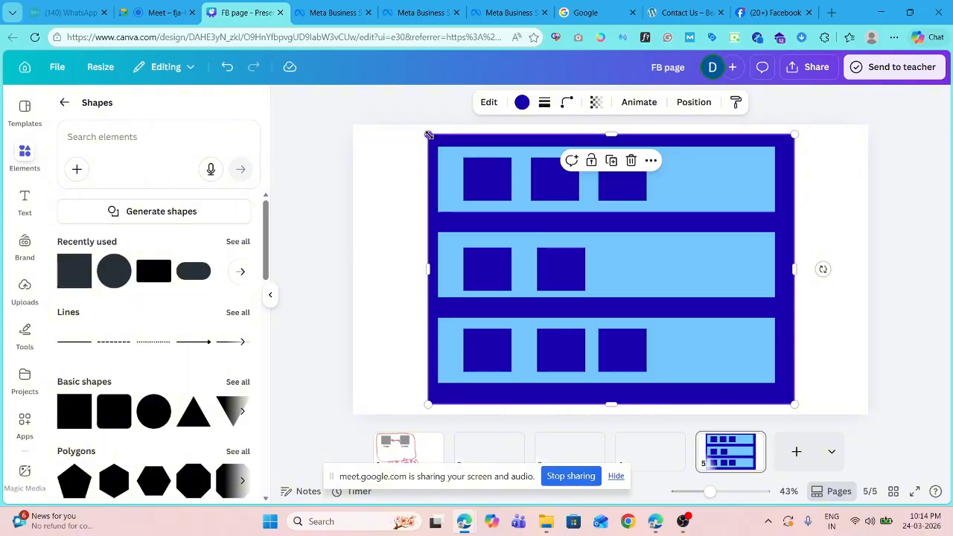
left_click(759, 157)
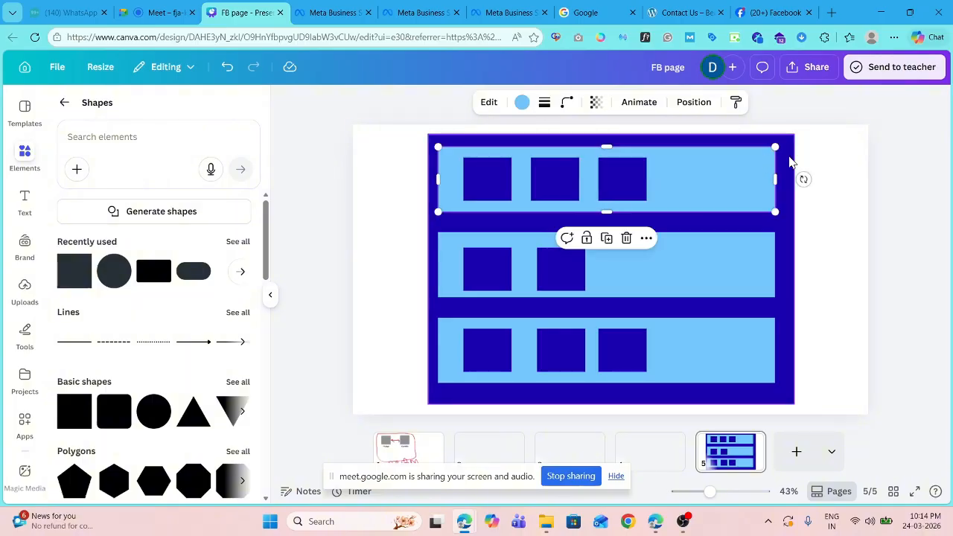
left_click(788, 160)
left_click(749, 165)
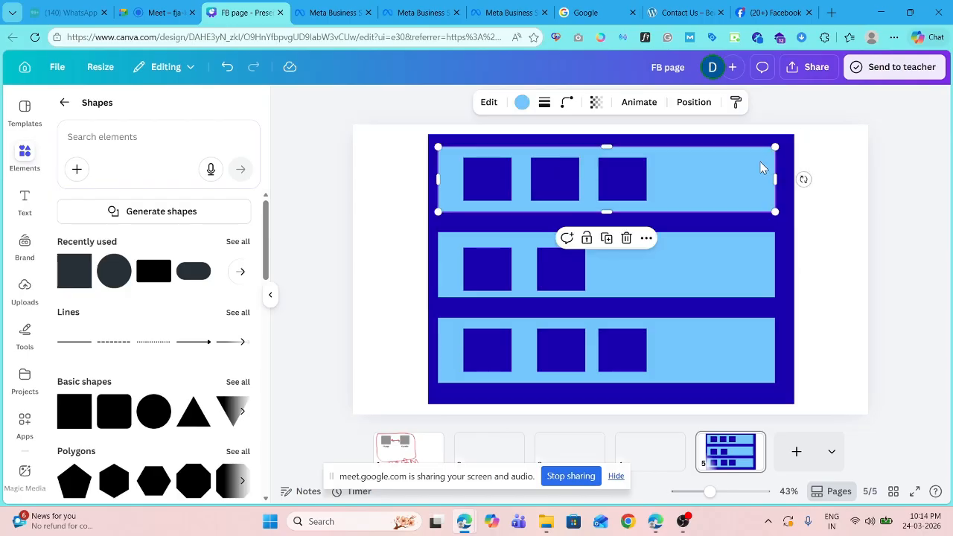
left_click(751, 263)
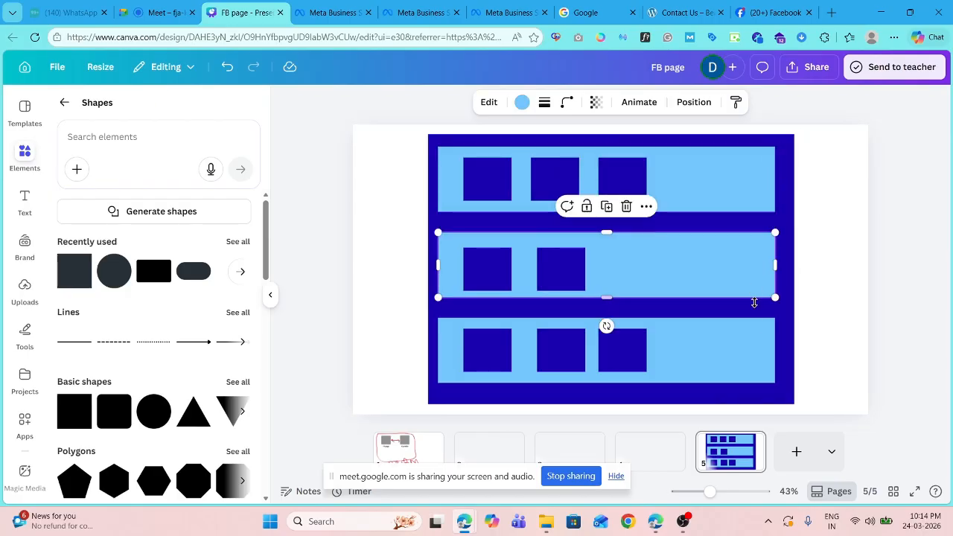
left_click(765, 356)
left_click(742, 173)
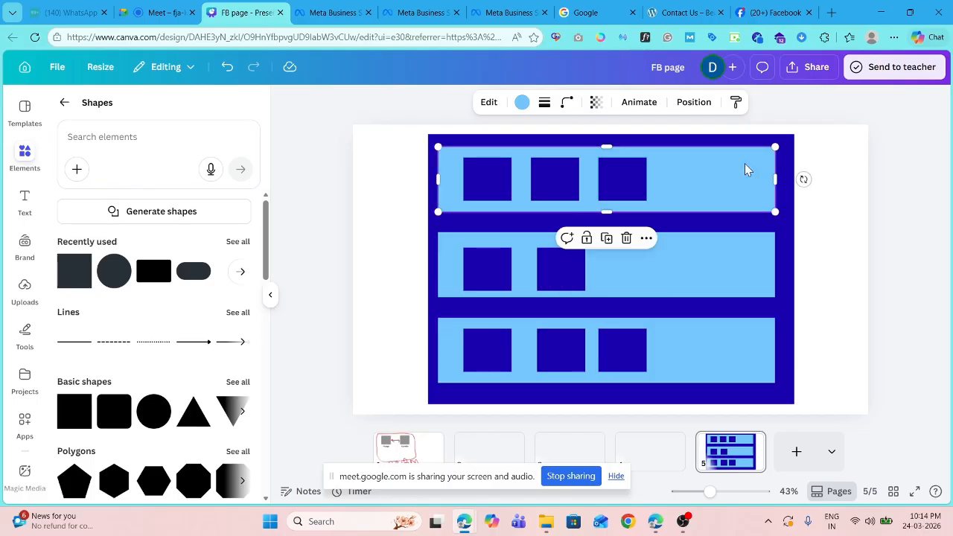
Point out the small dark blue squares inside the three light blue bars by selecting them one by one, and clear the selection
left_click(493, 185)
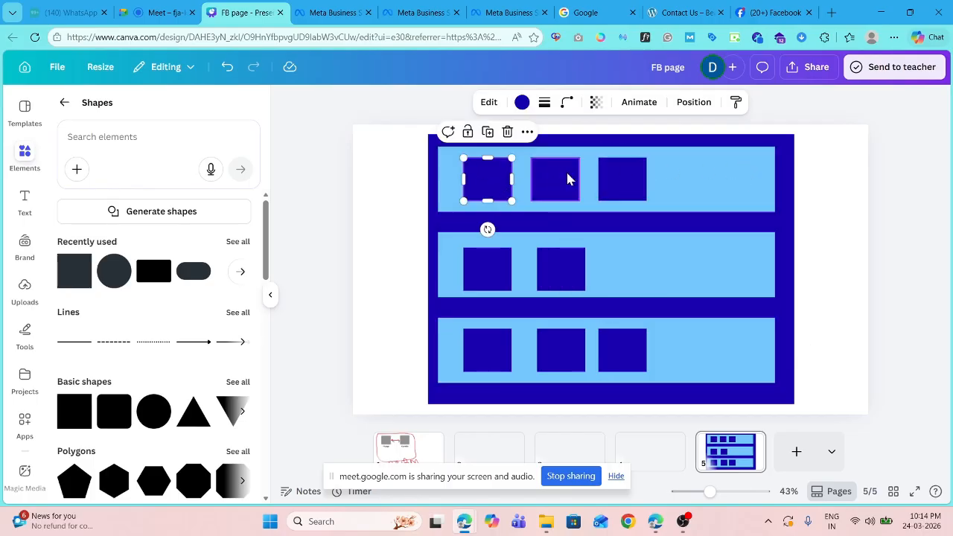
left_click(568, 179)
left_click(623, 190)
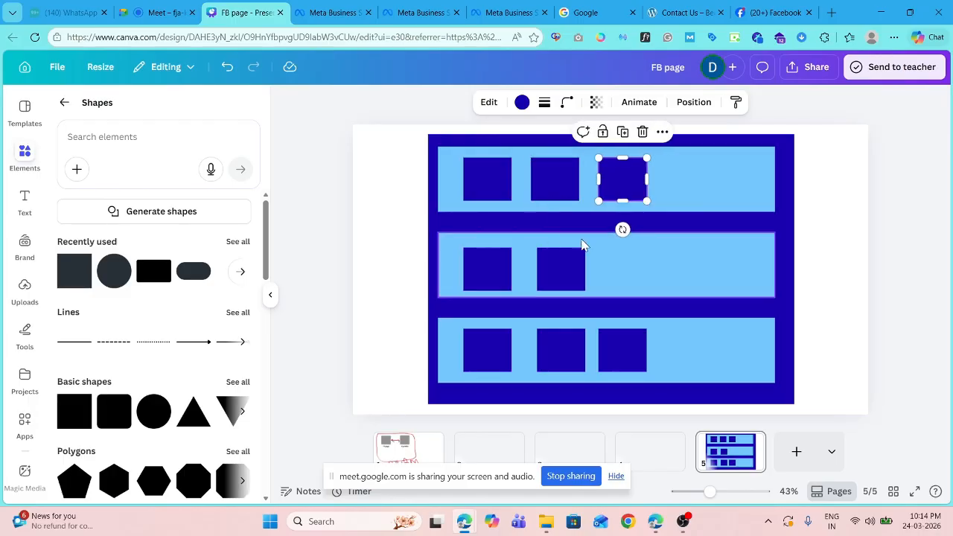
left_click(606, 264)
left_click(489, 270)
left_click(560, 273)
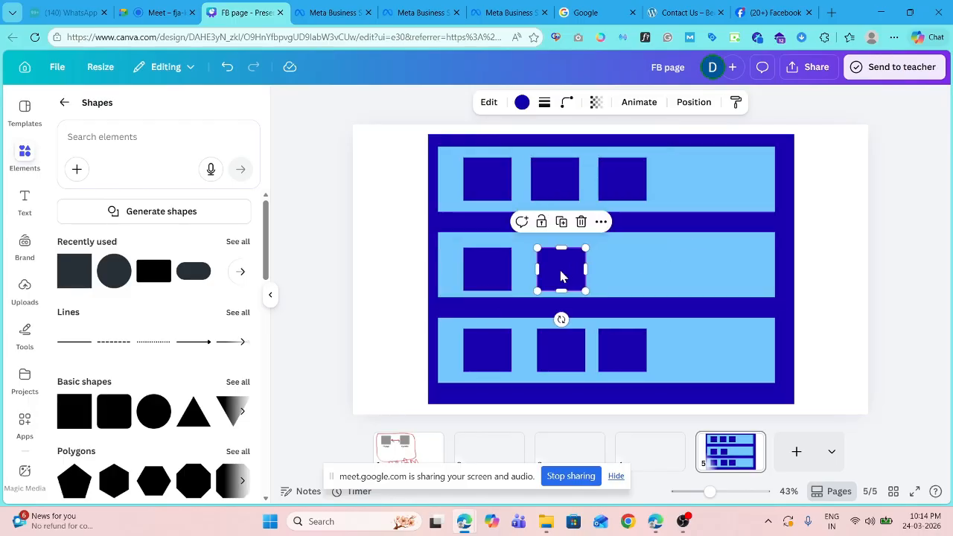
left_click(654, 341)
left_click(492, 368)
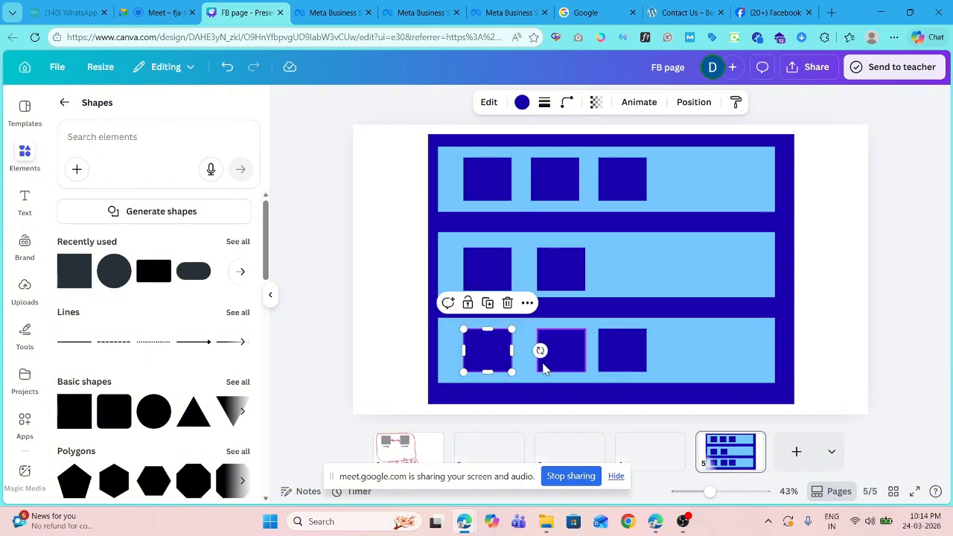
left_click(544, 369)
left_click(612, 353)
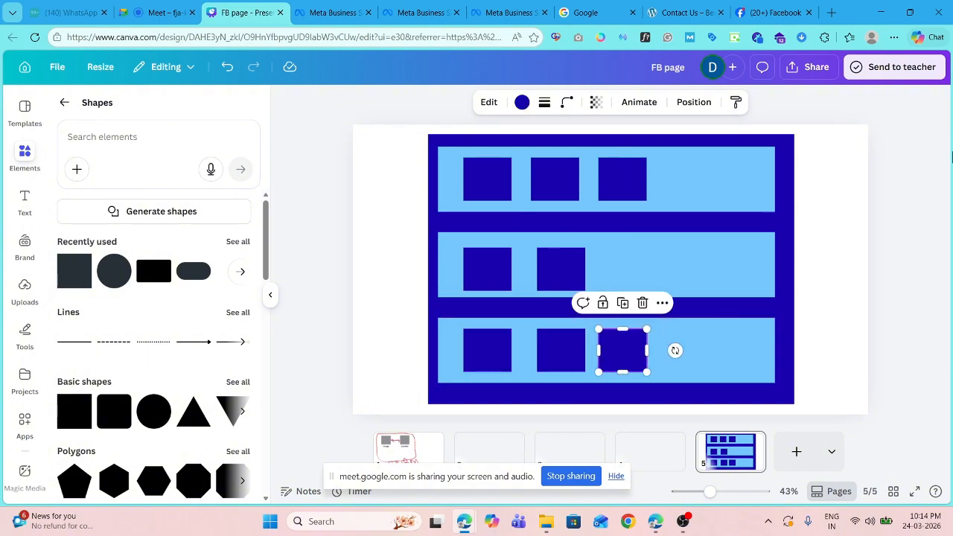
left_click(906, 188)
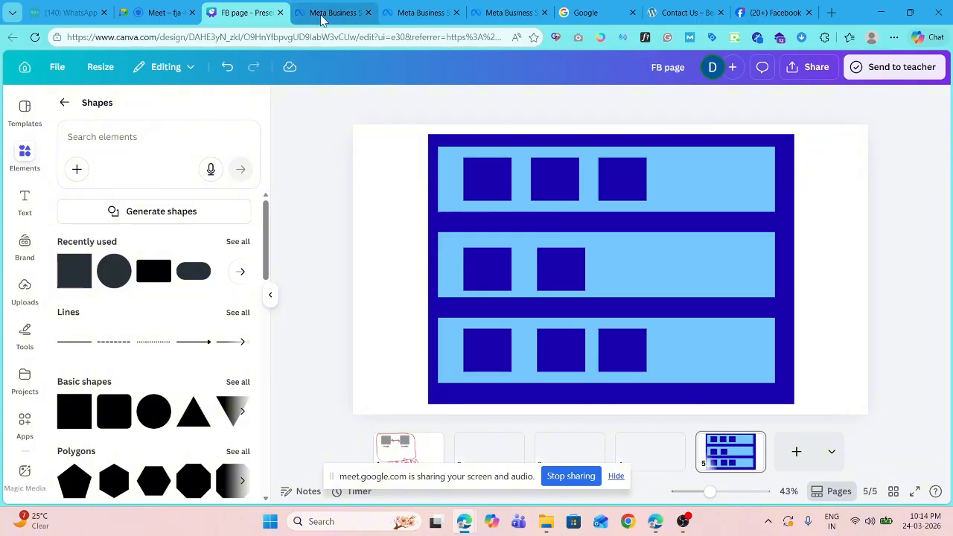
Search the web for "facebook ads manager" in a new browser tab
left_click(838, 15)
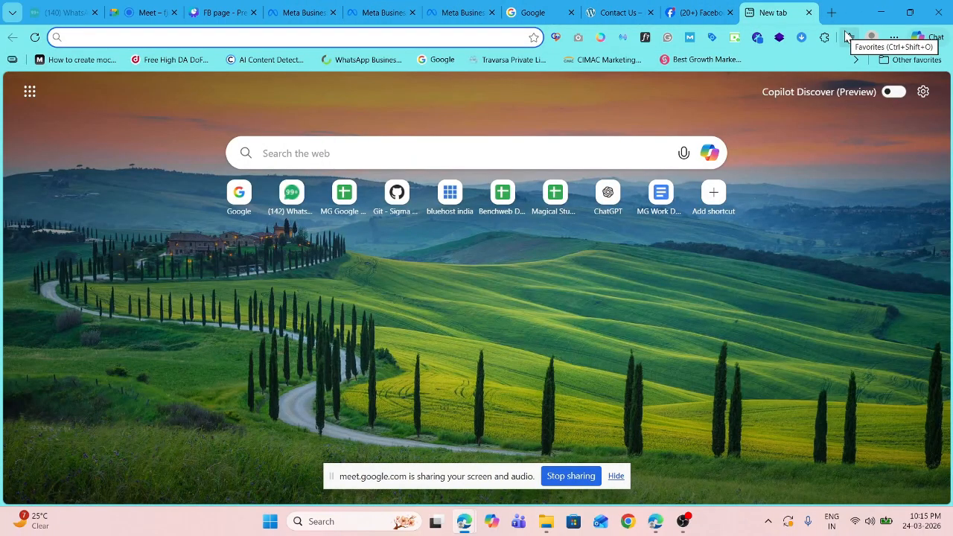
type("fa")
key("Down")
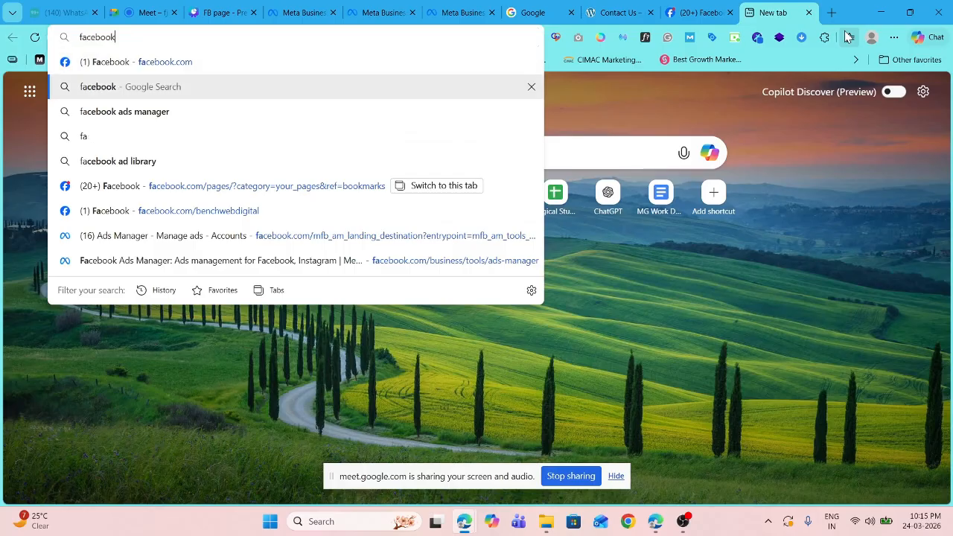
key("Down")
key("Return")
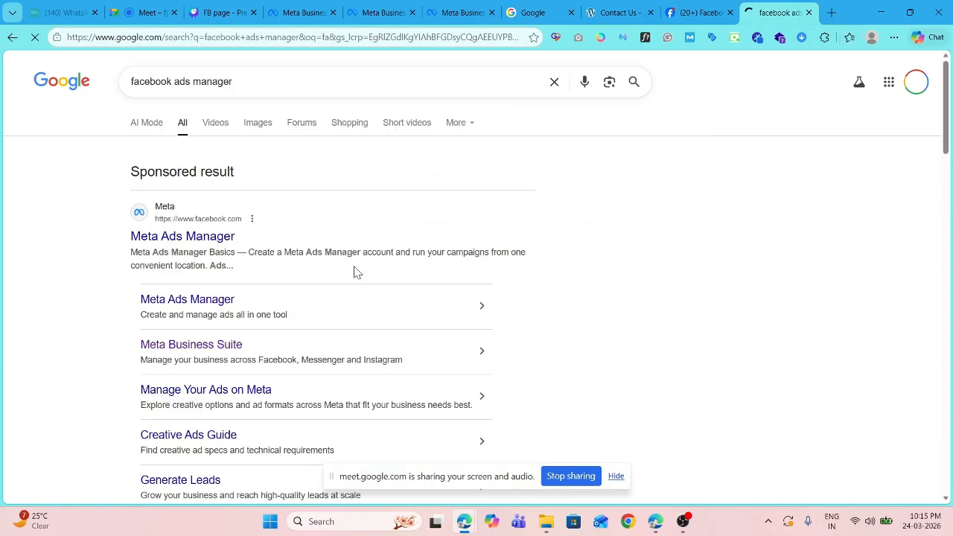
Open Meta Ads Manager from the Facebook search result and go to its Campaigns page
scroll(219, 317, "down", 5)
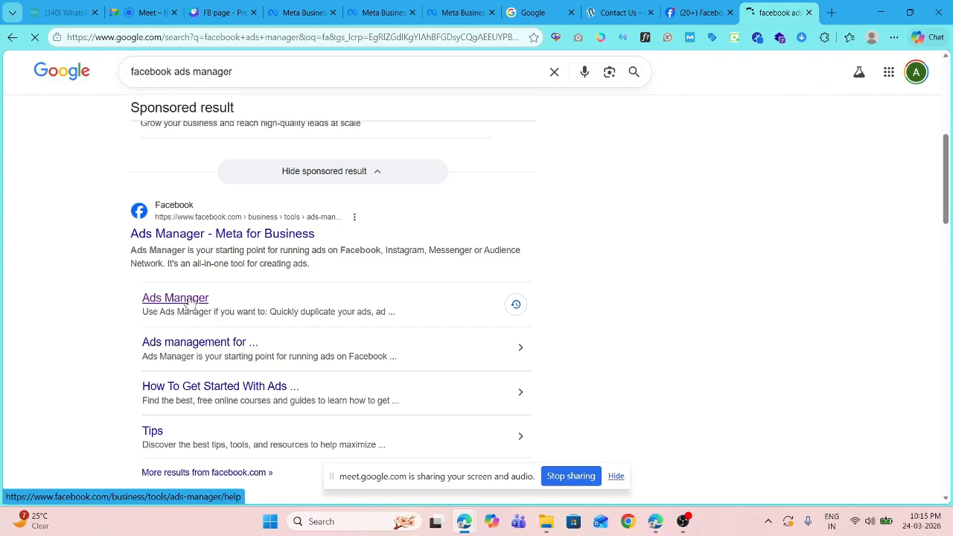
left_click(188, 300)
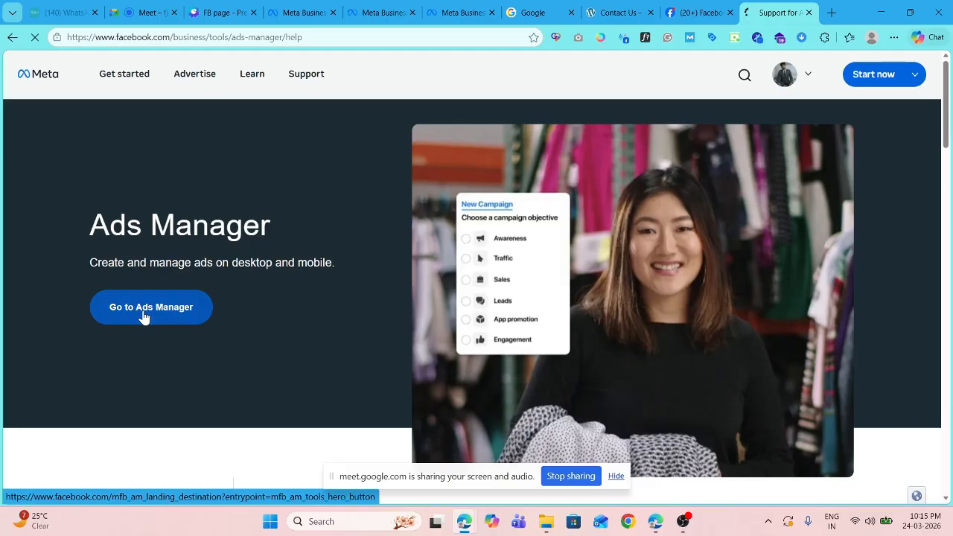
left_click(143, 317)
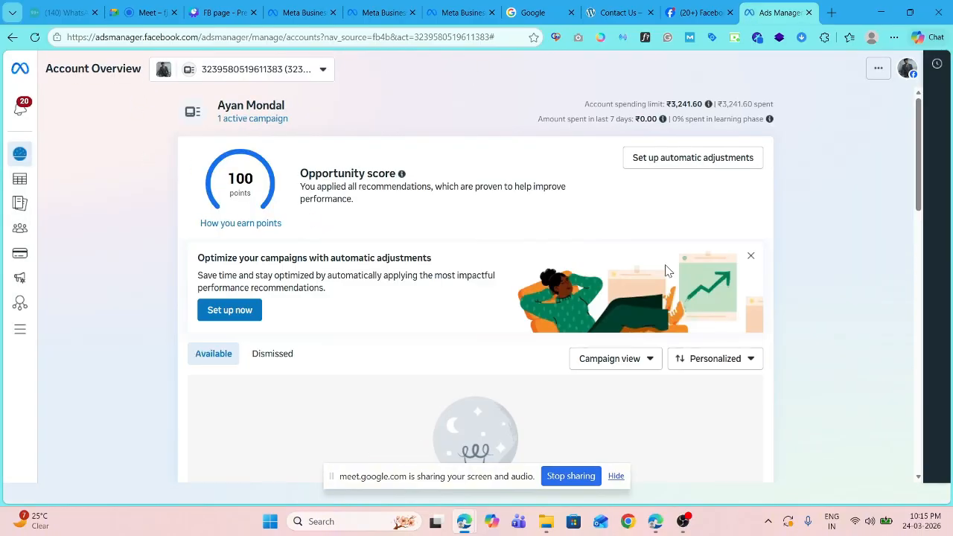
mouse_move(21, 155)
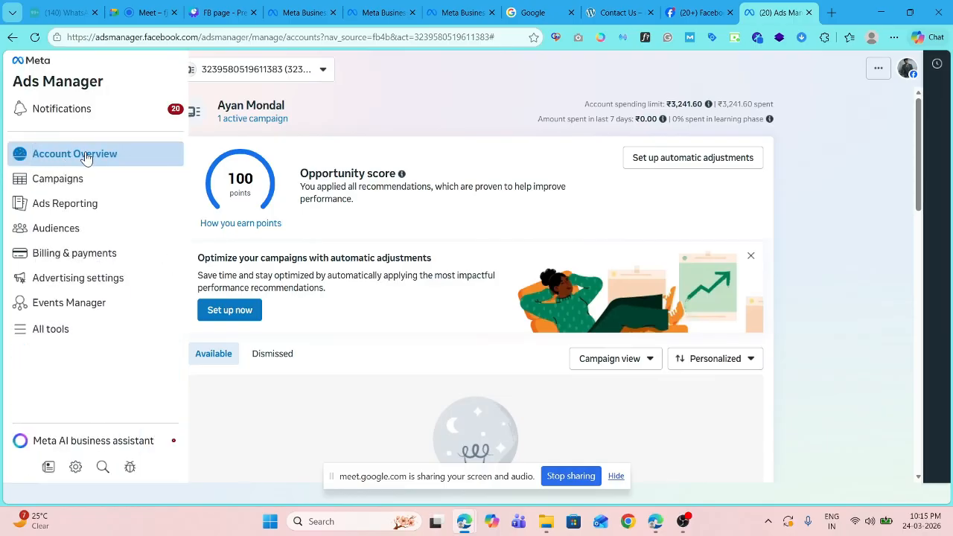
left_click(46, 181)
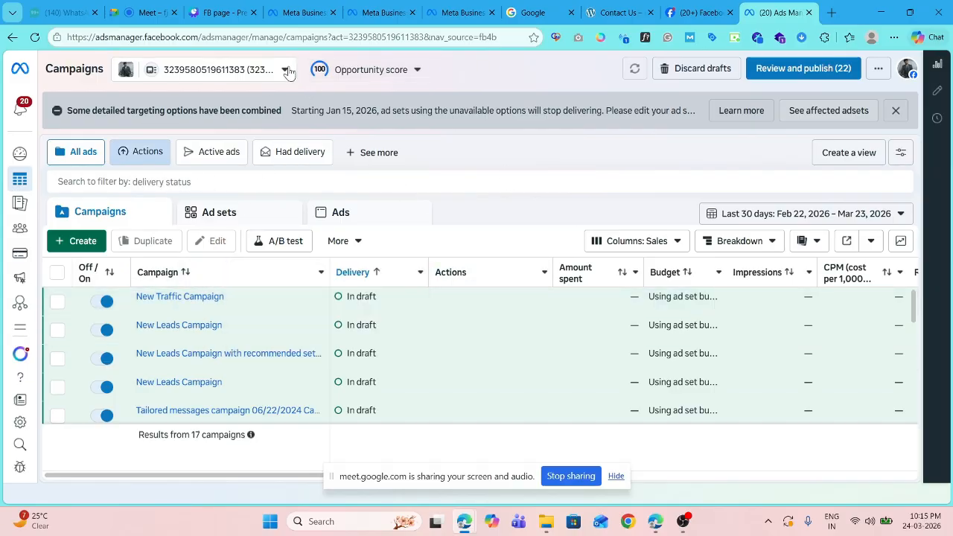
Open the ad account list and show the ad accounts in the BenchWeb Digital business portfolio
left_click(228, 69)
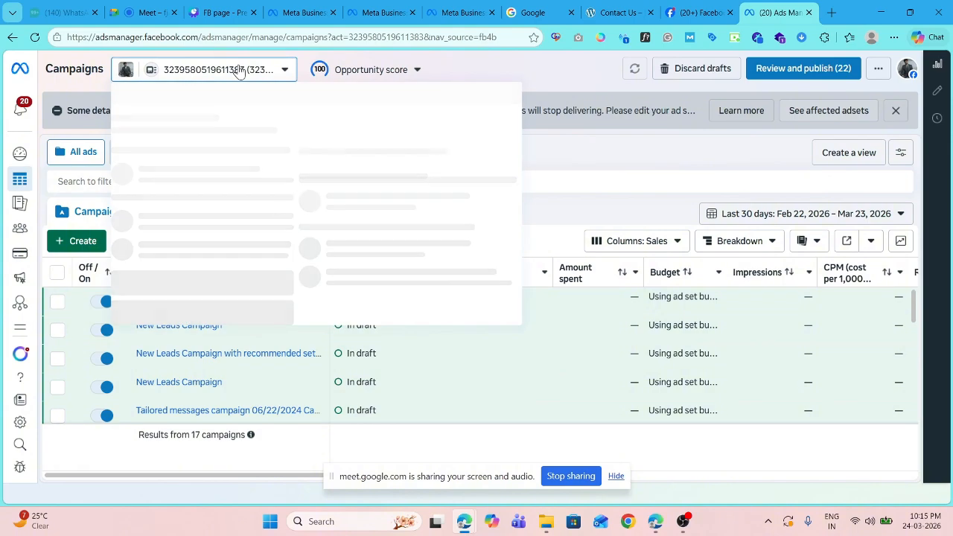
left_click(239, 255)
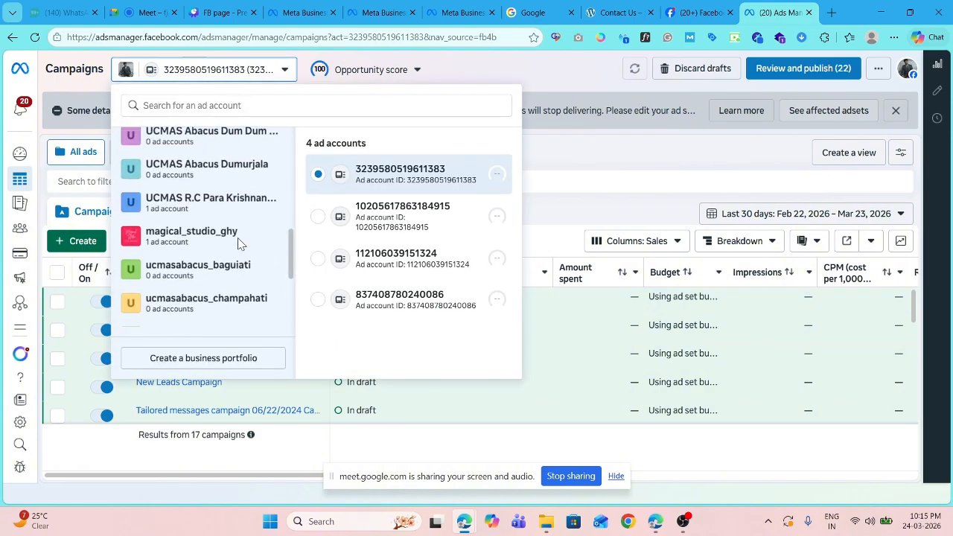
scroll(240, 244, "up", 5)
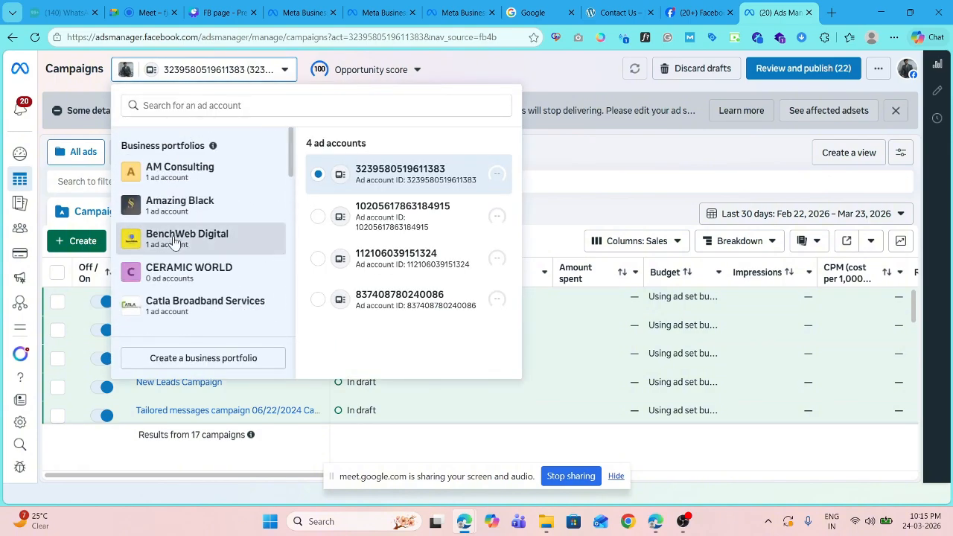
left_click(213, 238)
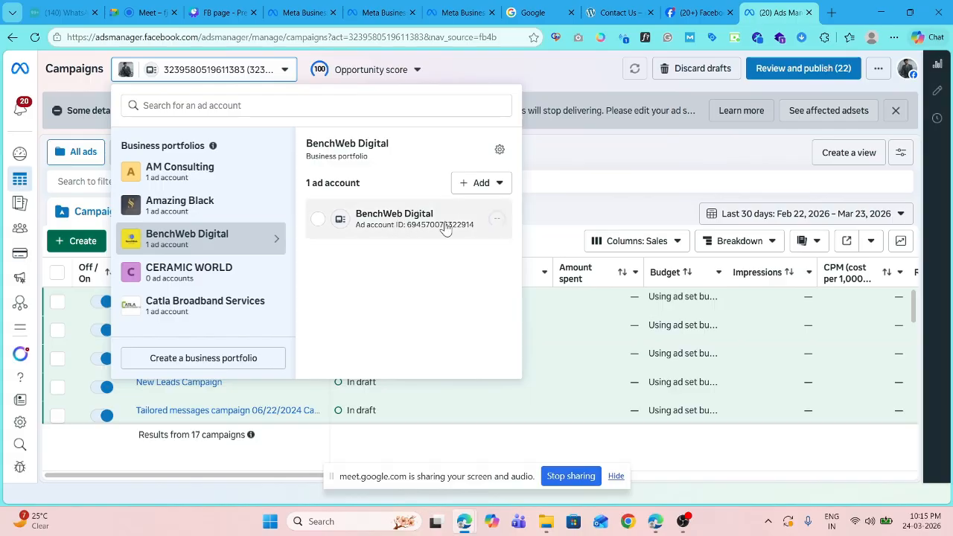
Browse the list of business portfolios and show the ad accounts in the UCMAS - WB portfolio
scroll(216, 238, "down", 5)
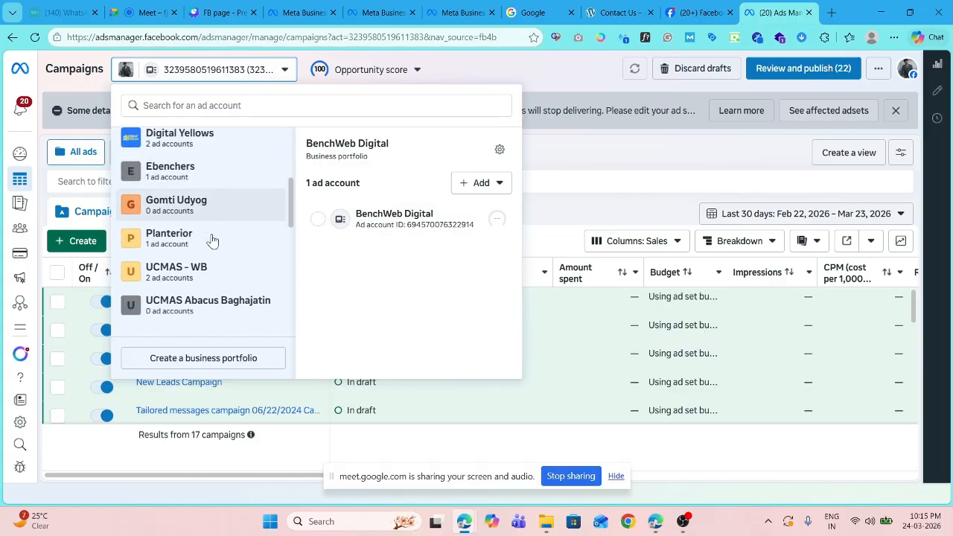
scroll(212, 240, "down", 6)
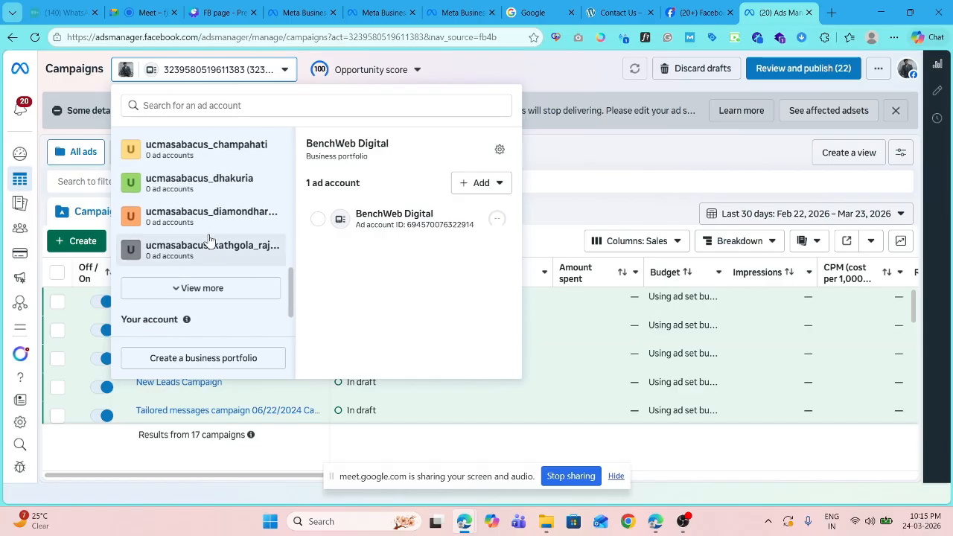
scroll(209, 240, "up", 10)
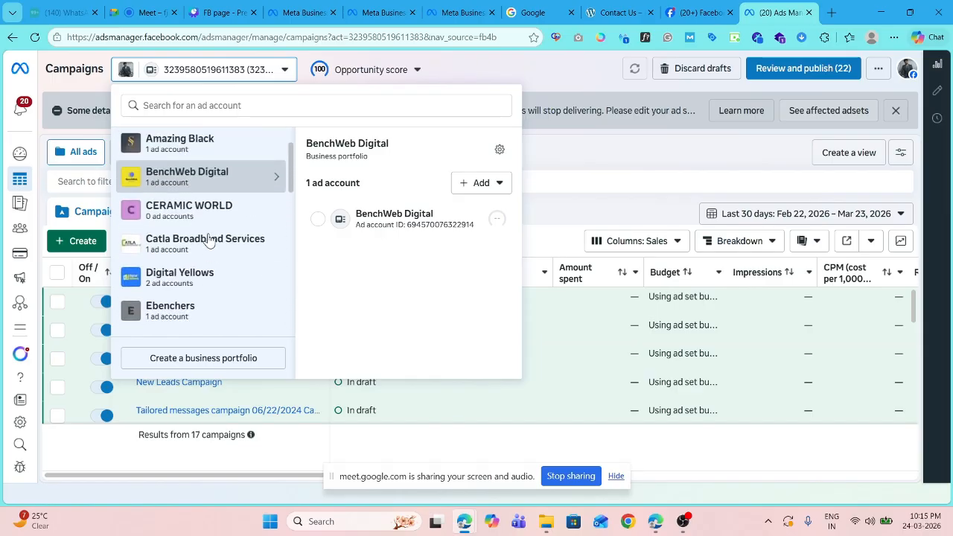
scroll(204, 237, "up", 2)
scroll(202, 237, "down", 5)
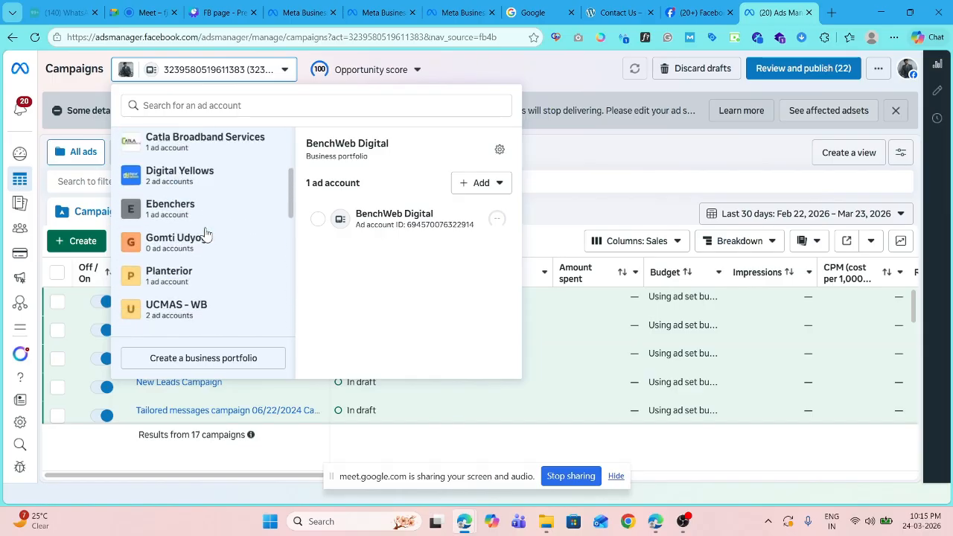
left_click(177, 286)
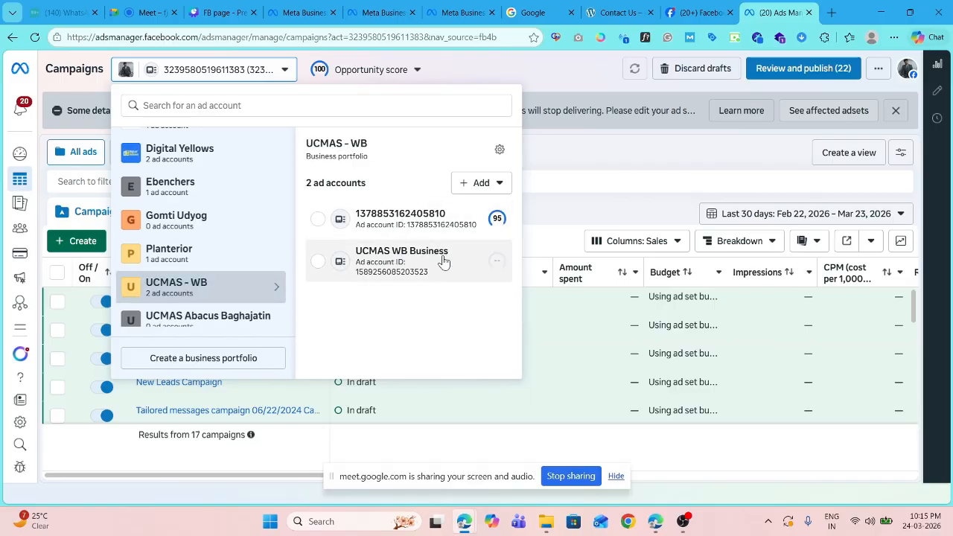
Switch to the first ad account in the UCMAS - WB portfolio and look over its campaign list
left_click(384, 218)
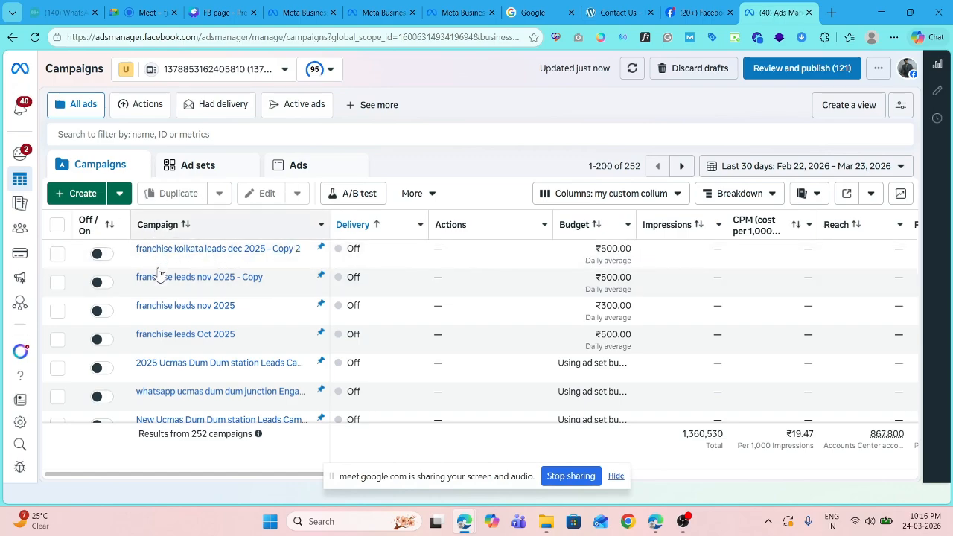
scroll(163, 378, "down", 4)
scroll(169, 363, "up", 4)
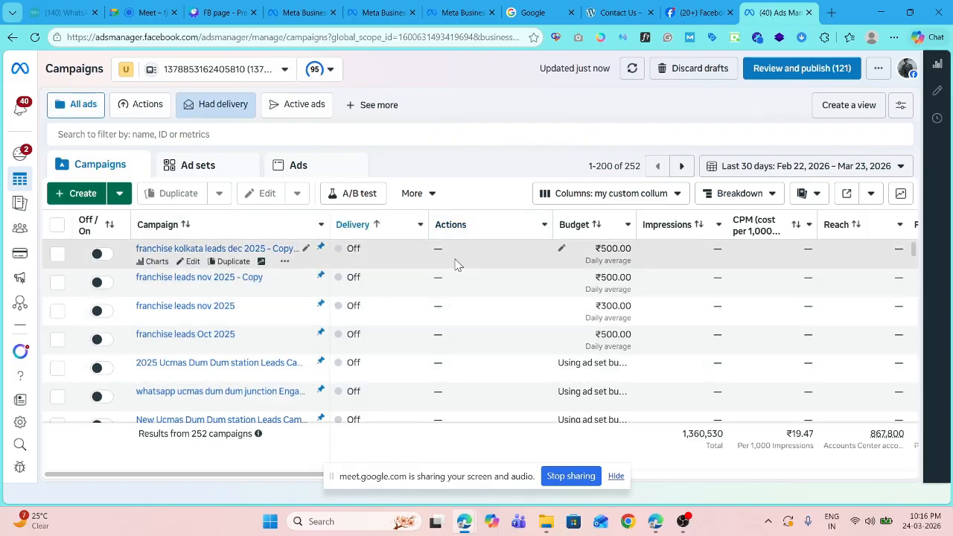
Create a new auction campaign with the Leads objective
left_click(79, 199)
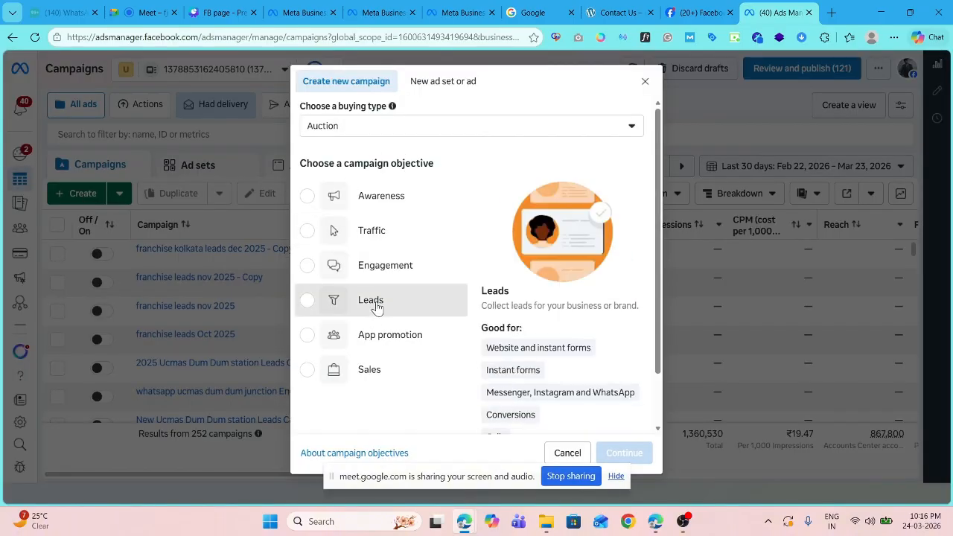
left_click(372, 308)
left_click(634, 453)
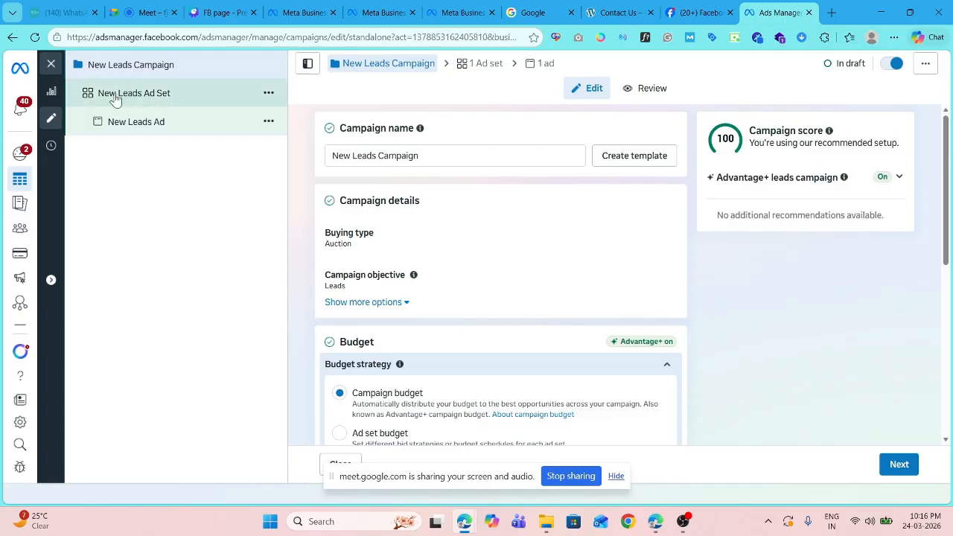
Show the ad set and ad levels of the new leads campaign, and return to the campaign level
left_click(153, 95)
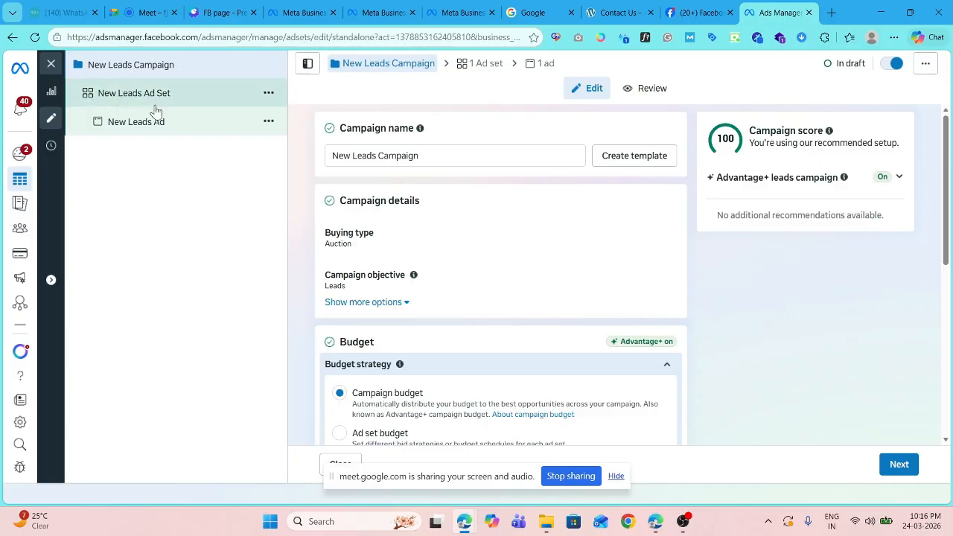
left_click(146, 124)
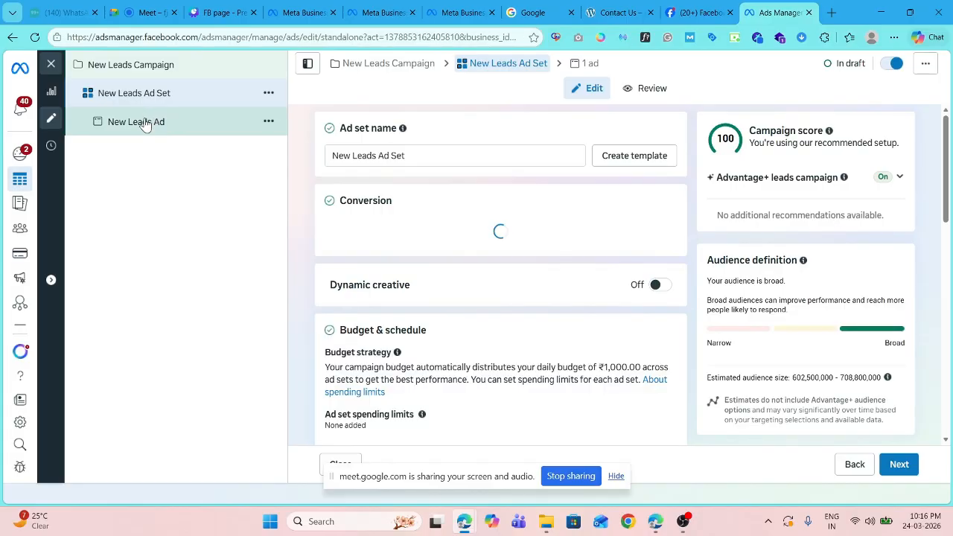
left_click(146, 66)
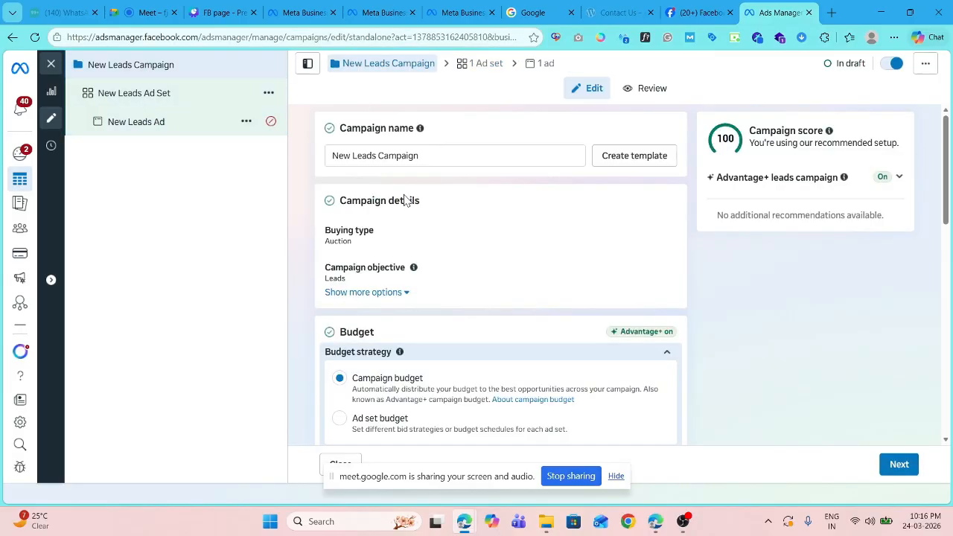
Rename the campaign as "Ucmas lead Leads Campaign"
left_click(349, 155)
key("BackSpace")
key("BackSpace")
key("BackSpace")
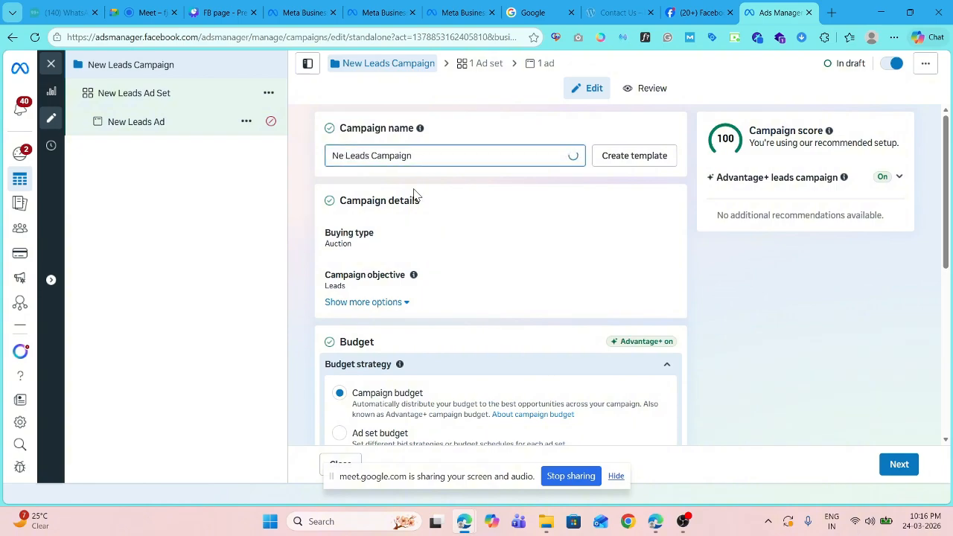
type("Ucmas ")
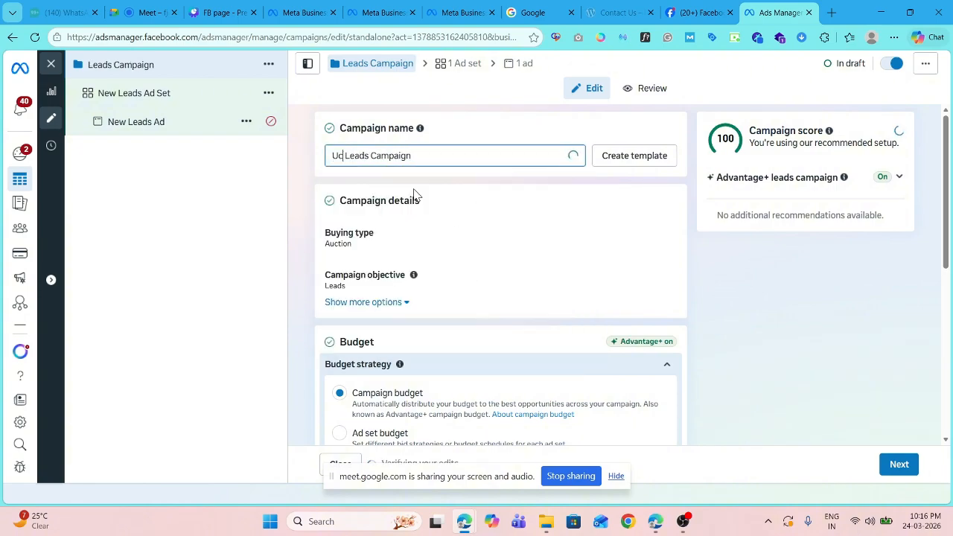
type("lead")
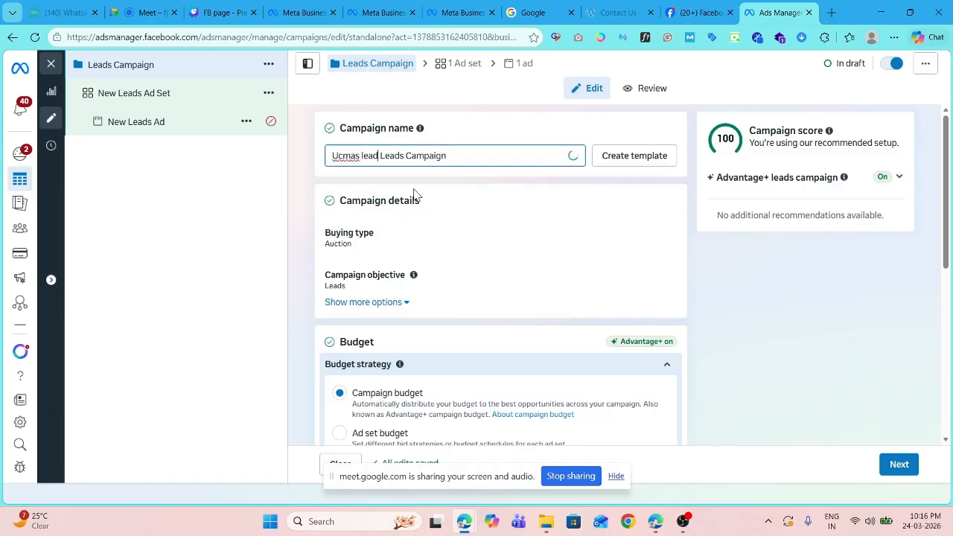
Review the campaign's budget, A/B test and special ad category settings, and continue to the ad set level
scroll(504, 234, "down", 3)
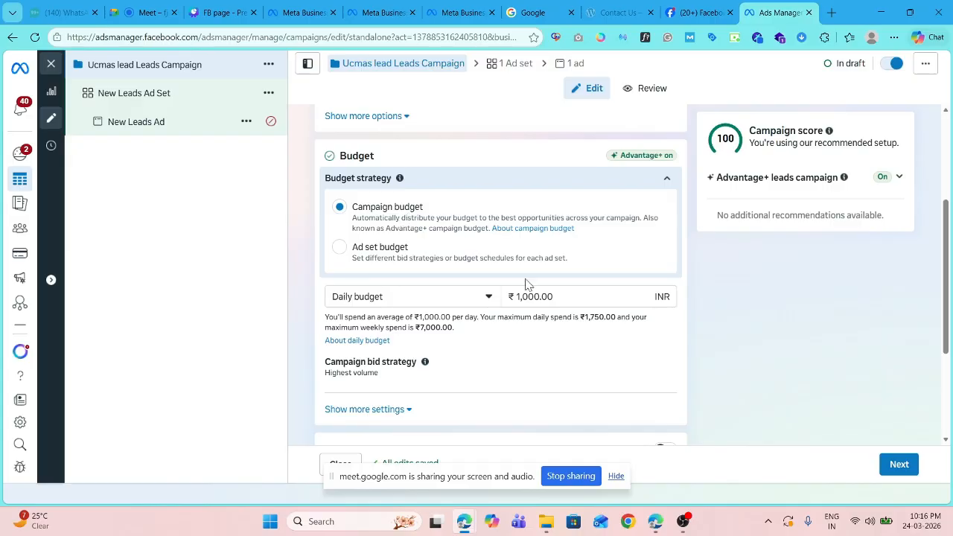
scroll(515, 314, "down", 2)
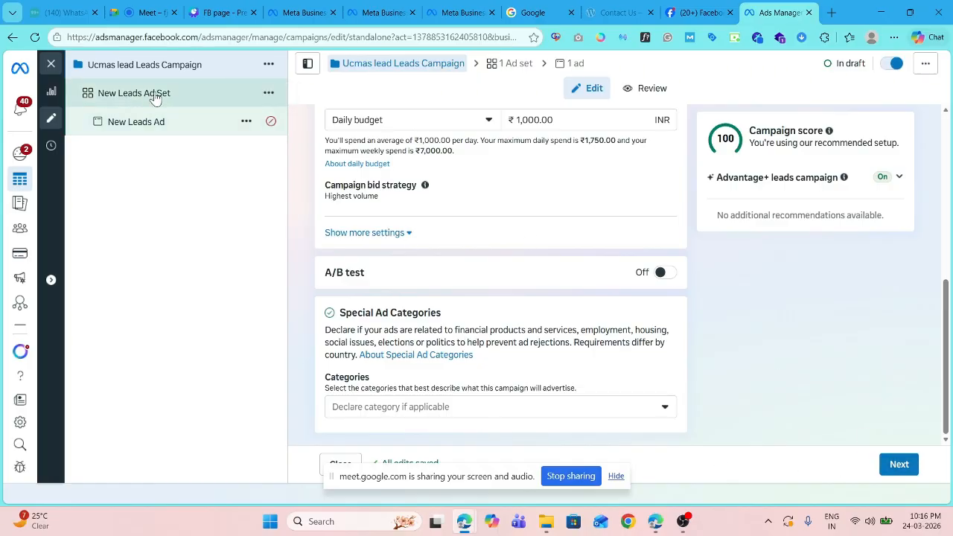
left_click(900, 470)
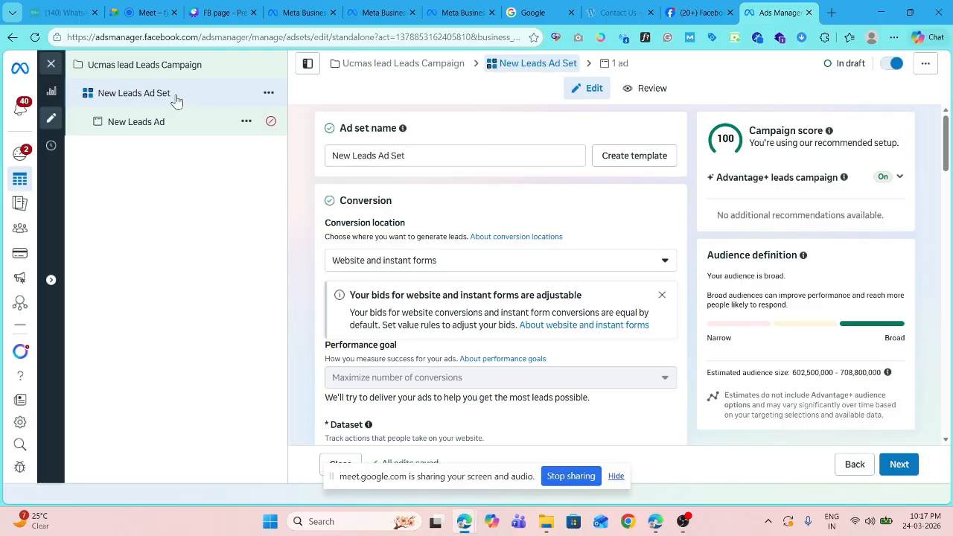
Rename the ad set as "New Leads Ad Set 1"
left_click(408, 155)
type("1")
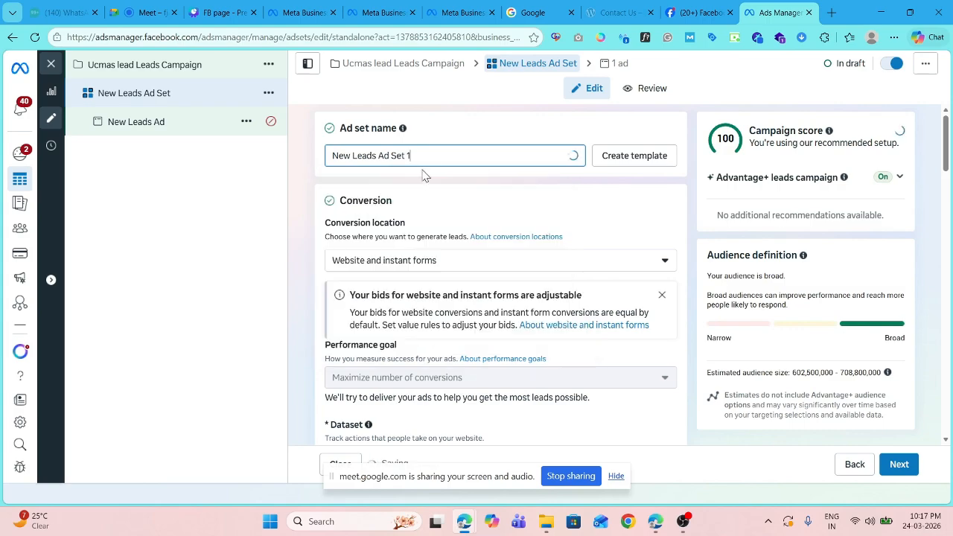
left_click(437, 132)
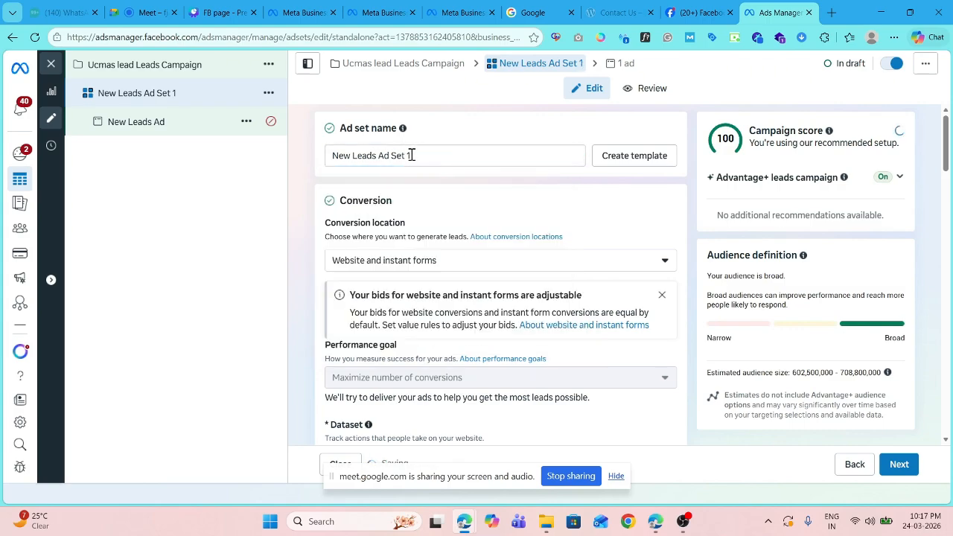
Examine the ad set's conversion location choices, expanding the single-location options alongside the multiple ones
scroll(446, 175, "down", 1)
scroll(446, 151, "up", 1)
left_click(455, 261)
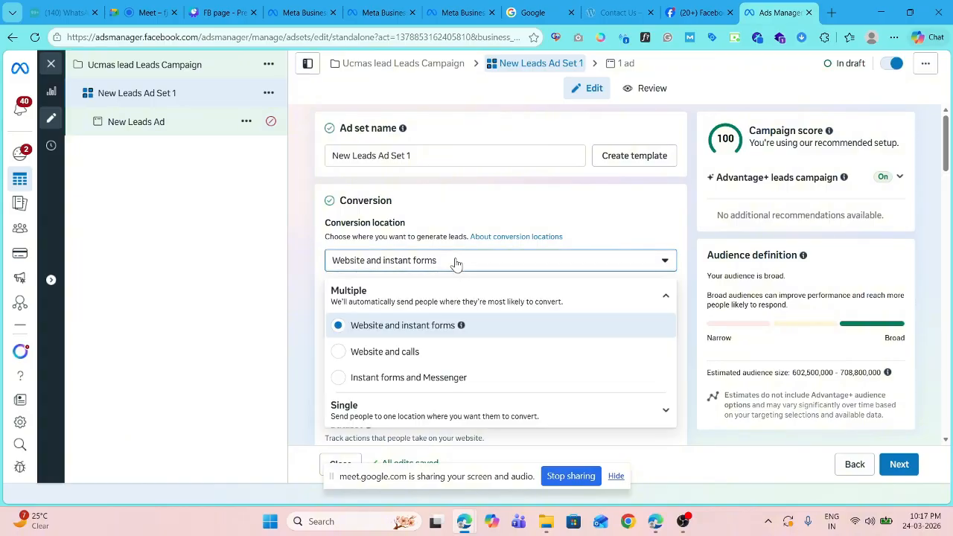
scroll(395, 316, "down", 1)
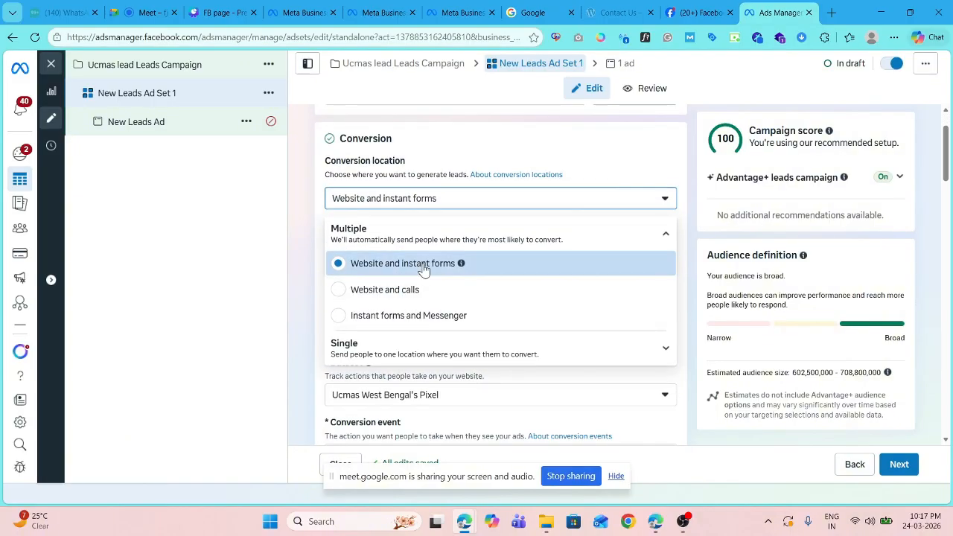
left_click(400, 357)
scroll(406, 311, "down", 2)
scroll(405, 246, "up", 3)
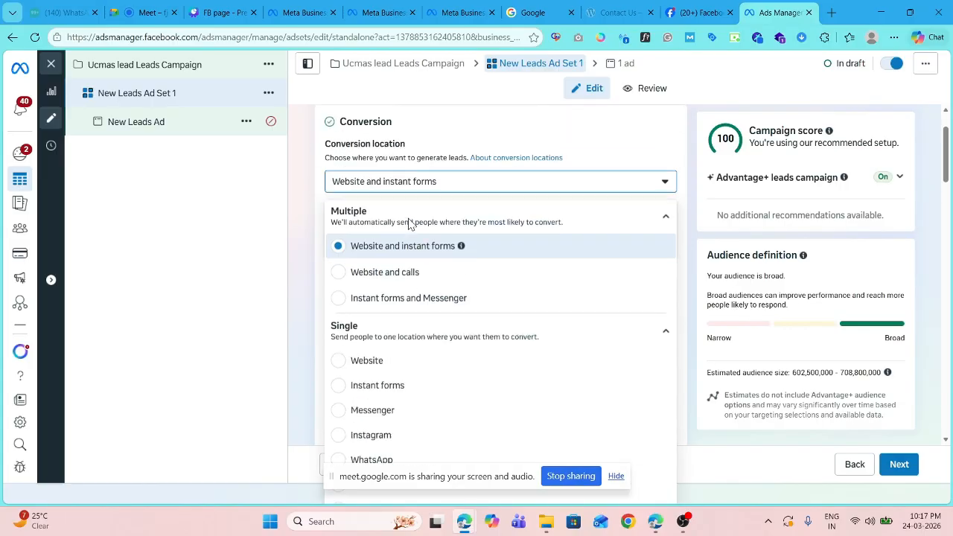
scroll(396, 283, "down", 3)
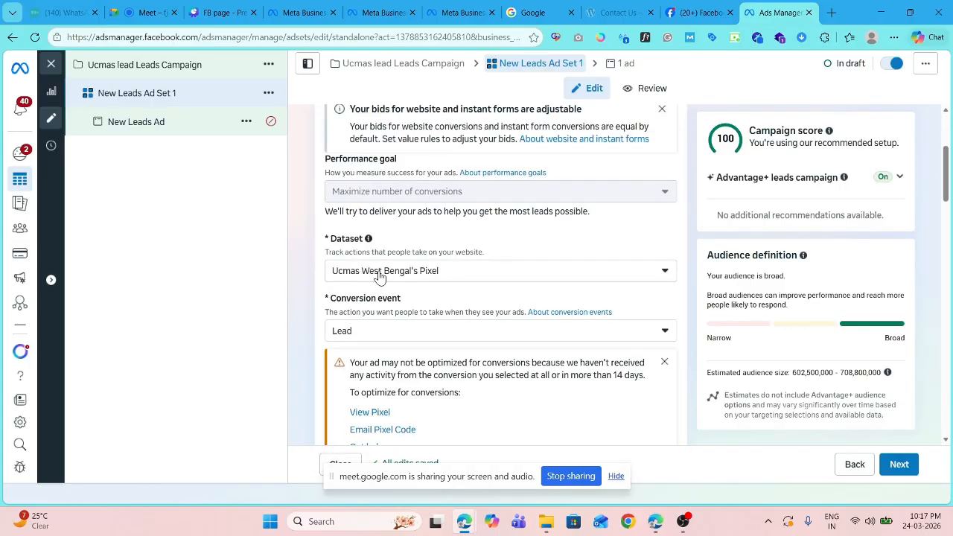
scroll(380, 276, "up", 3)
scroll(350, 350, "down", 1)
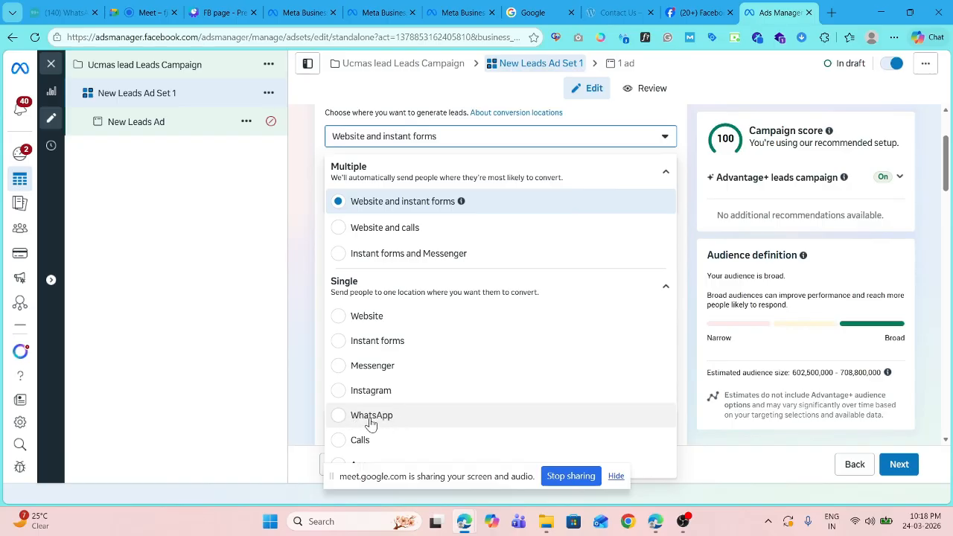
Set the ad set's conversion location to WhatsApp, hiding the screen-sharing notice that covers the choices
scroll(388, 417, "down", 5)
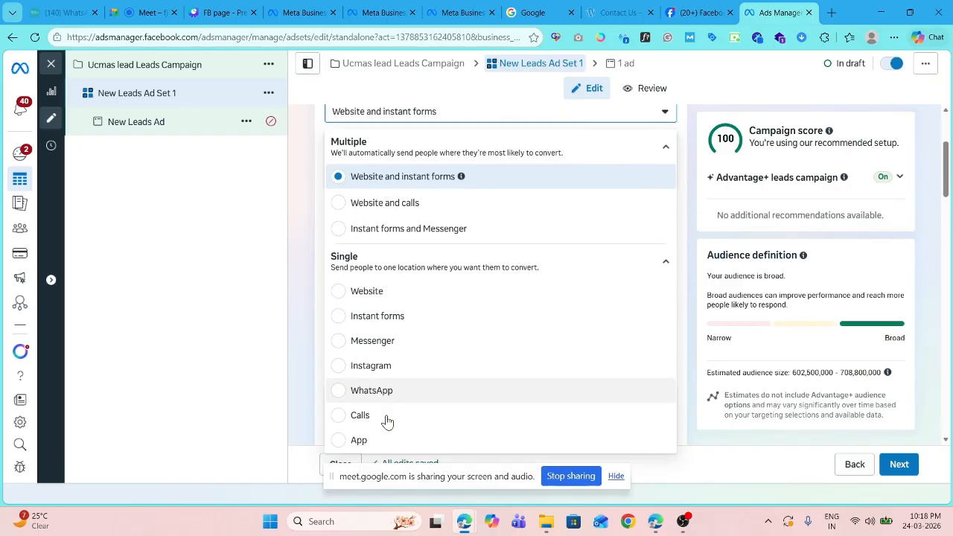
scroll(380, 301, "up", 1)
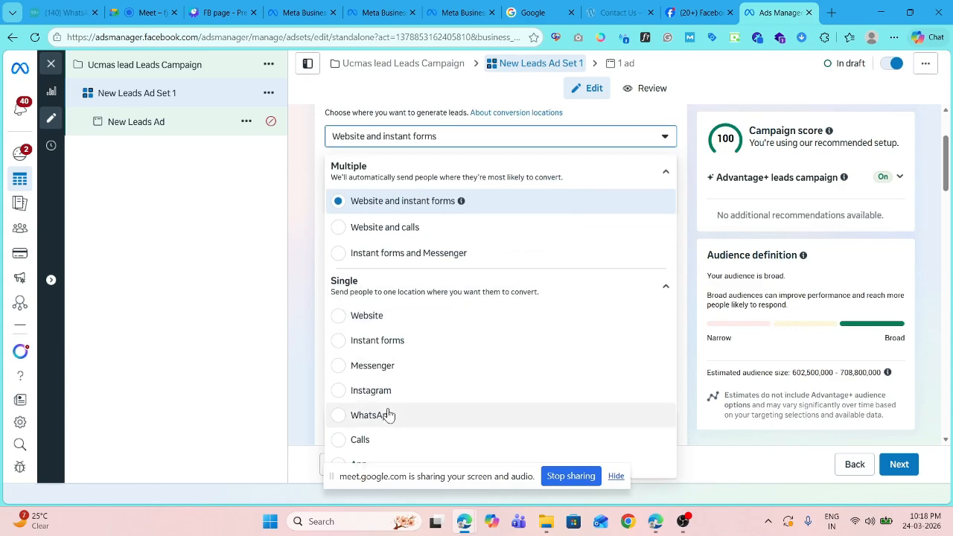
scroll(388, 414, "down", 1)
scroll(382, 388, "up", 1)
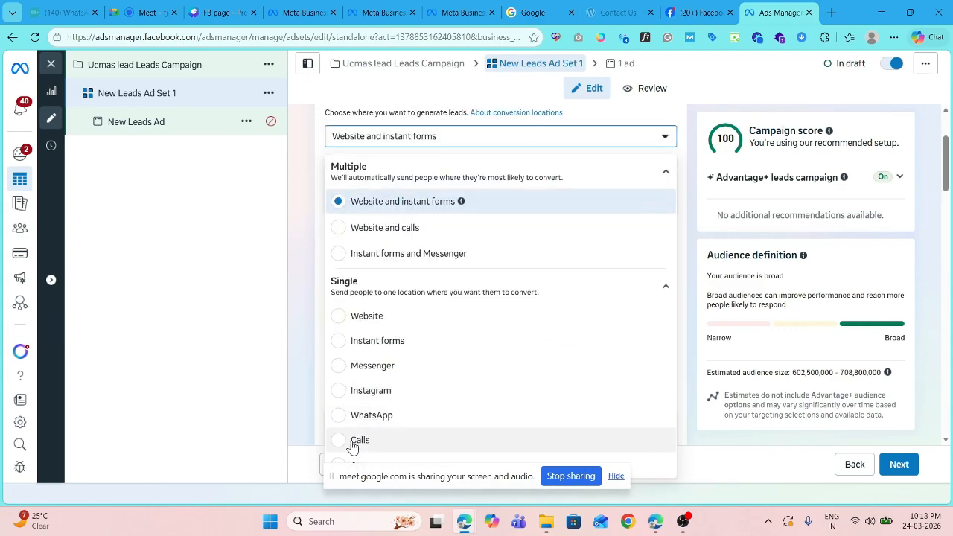
left_click(616, 476)
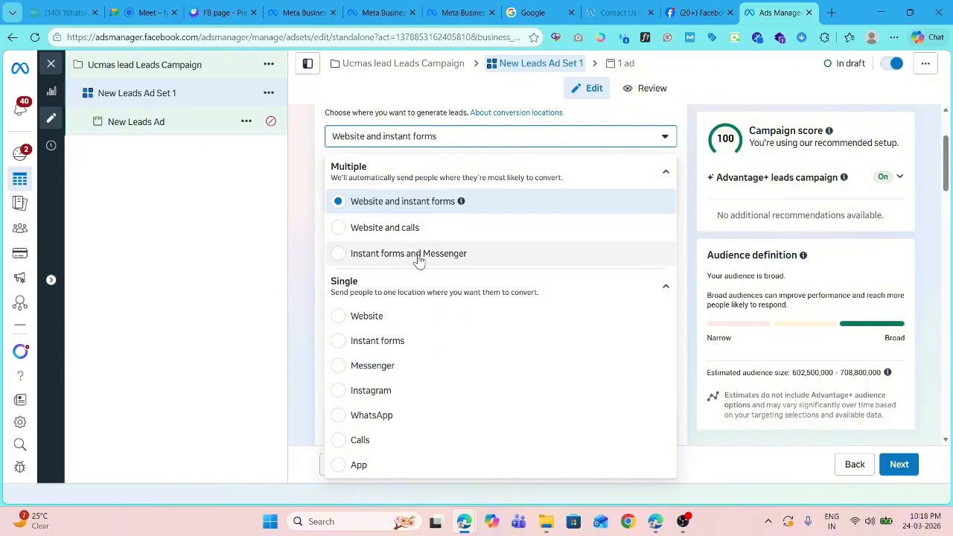
left_click(382, 414)
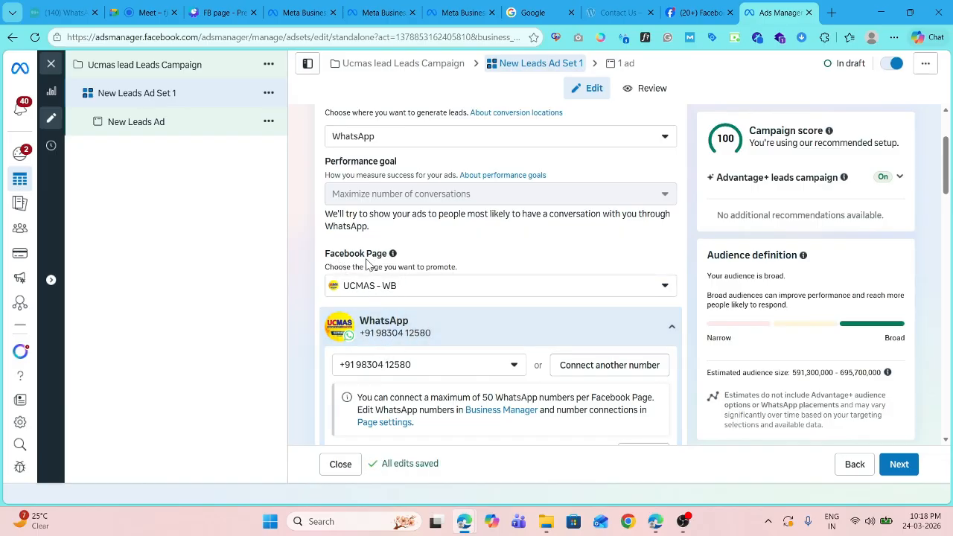
Browse the Personal group of Facebook Pages available for promotion and close the list without choosing another Page
left_click(433, 290)
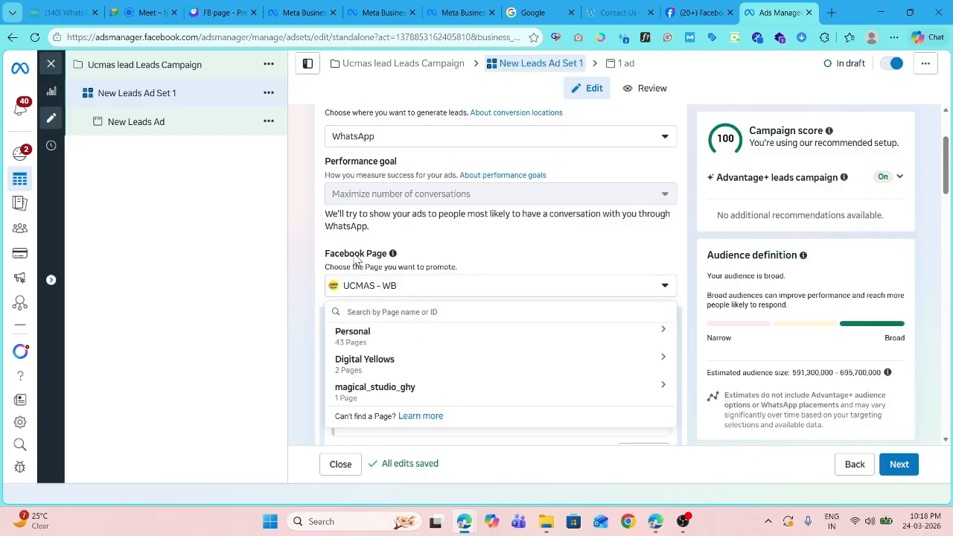
left_click(388, 339)
scroll(385, 368, "down", 5)
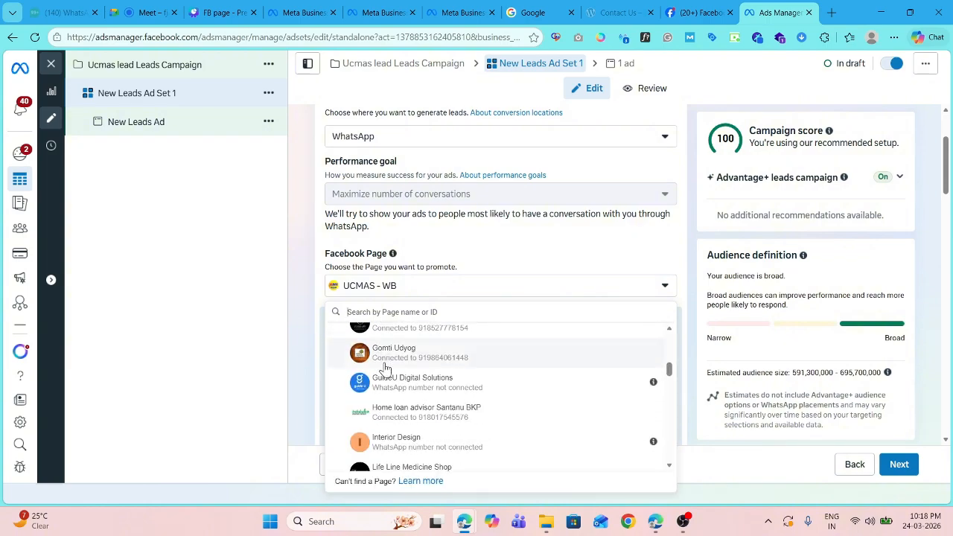
left_click(314, 308)
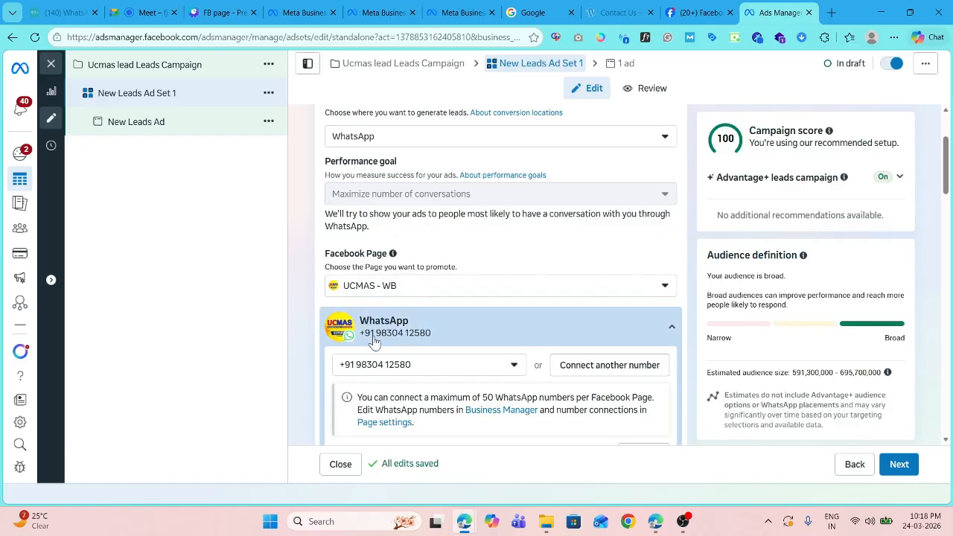
Set the ad set's audience location to Kolkata, West Bengal, India in the audience controls
scroll(374, 341, "down", 4)
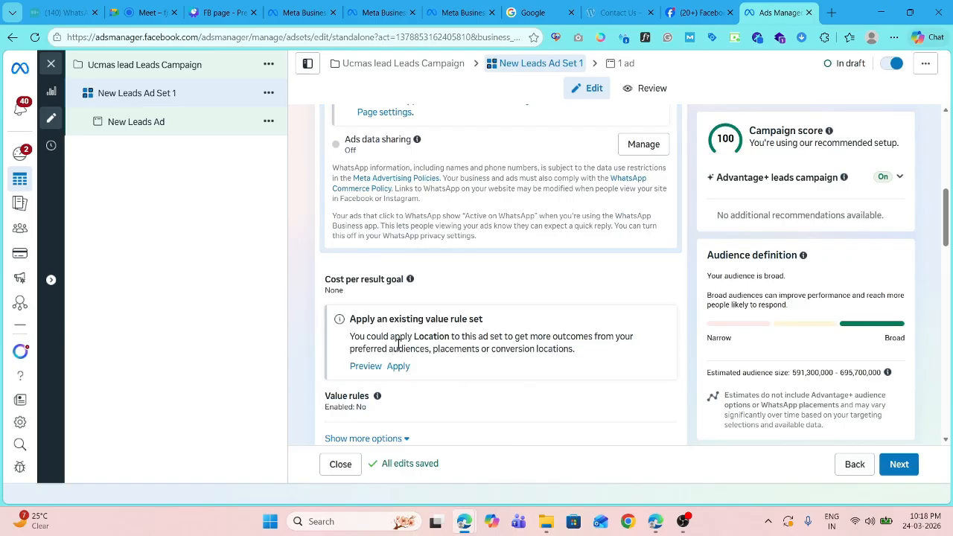
scroll(398, 344, "down", 7)
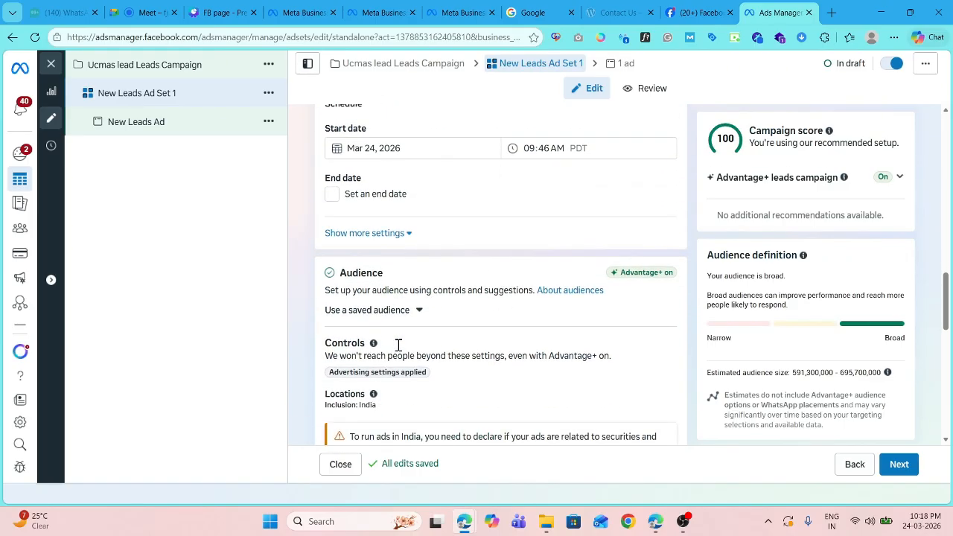
scroll(398, 346, "down", 2)
scroll(399, 350, "up", 1)
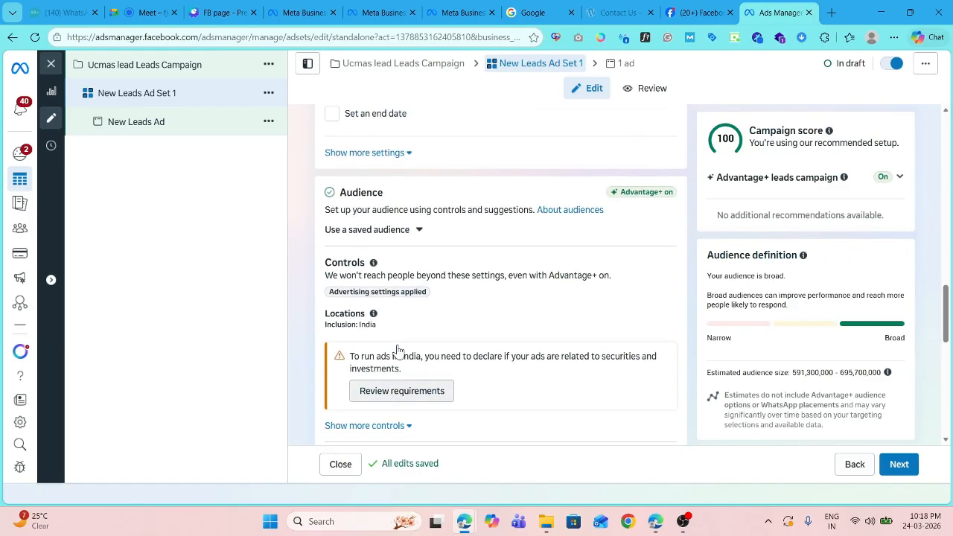
scroll(400, 335, "down", 1)
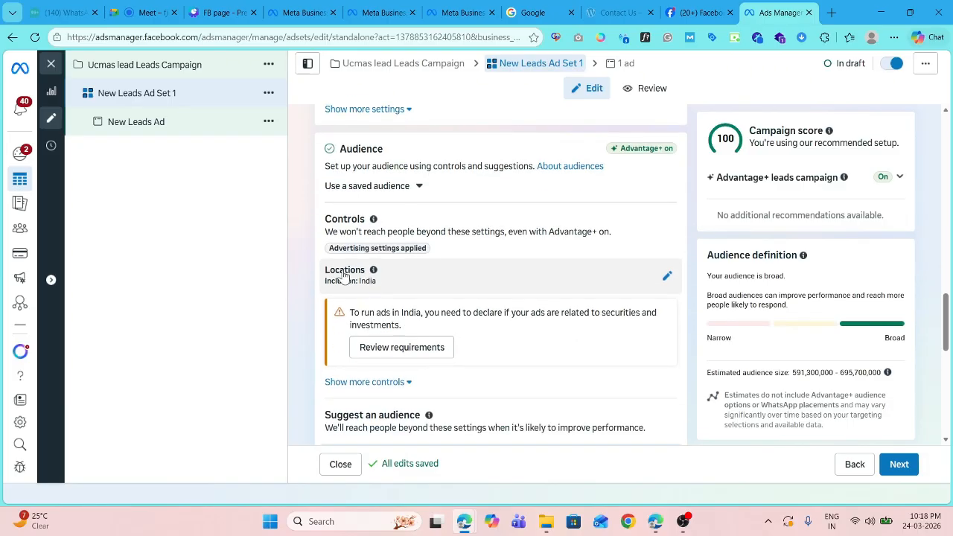
left_click(667, 281)
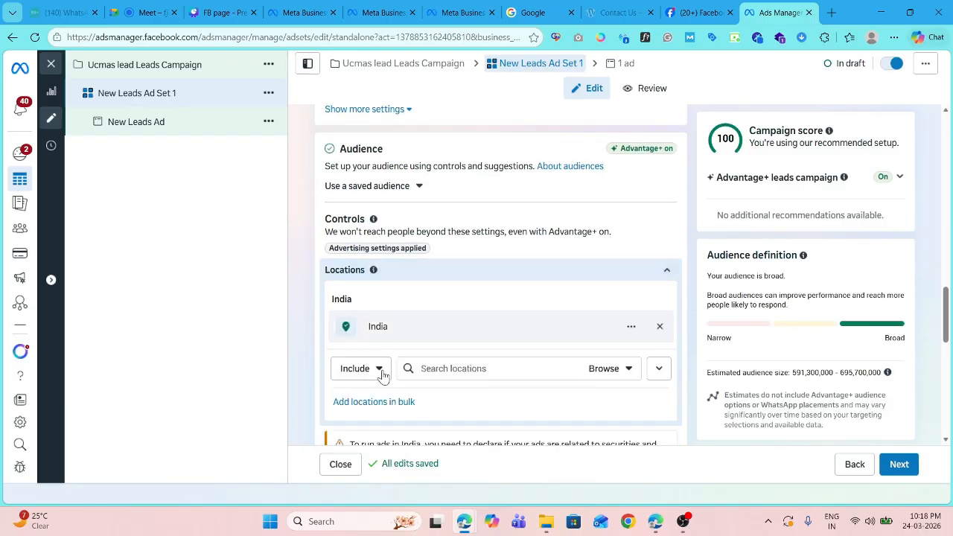
left_click(452, 369)
type("kolkata")
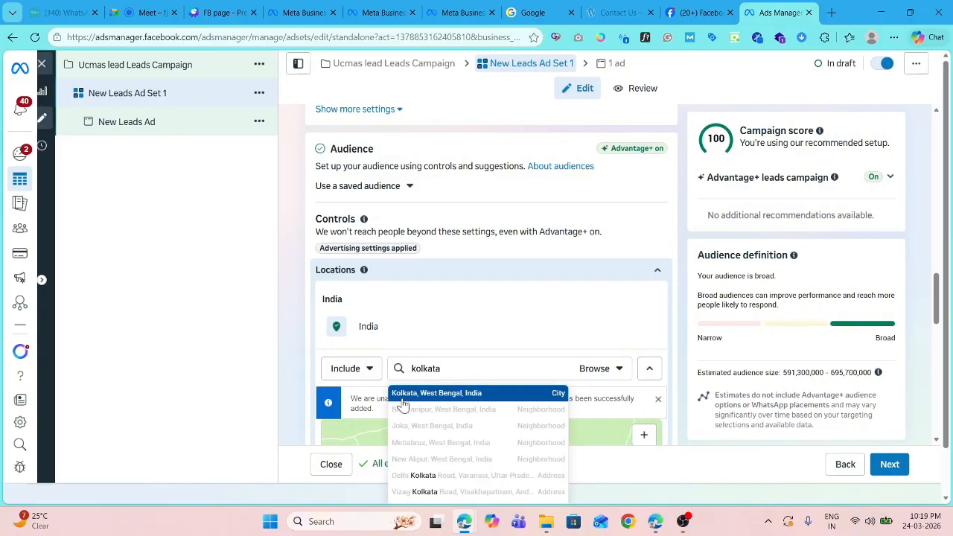
left_click(438, 395)
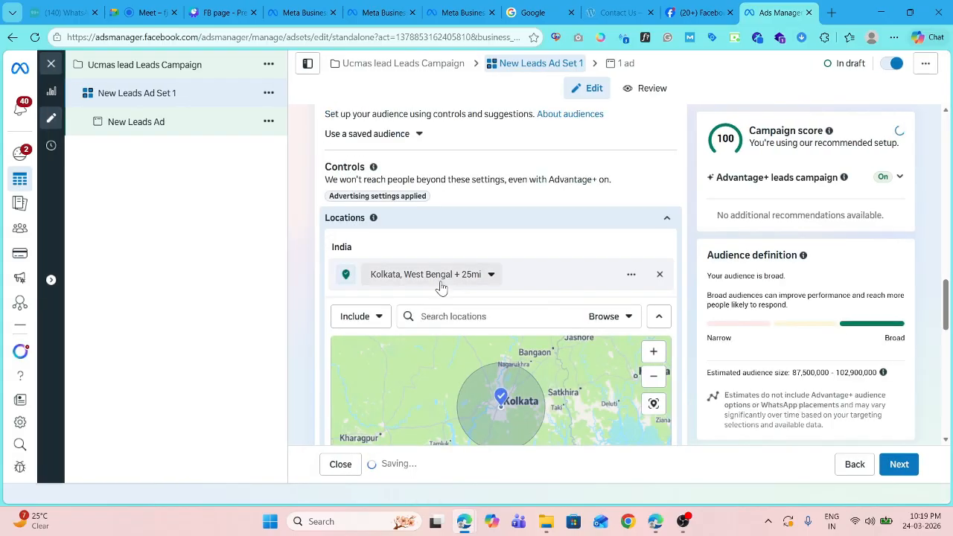
Review the ad set's remaining audience and policy sections, expand the placement account controls, and open and close the placement controls editor
scroll(562, 278, "down", 3)
scroll(477, 331, "down", 1)
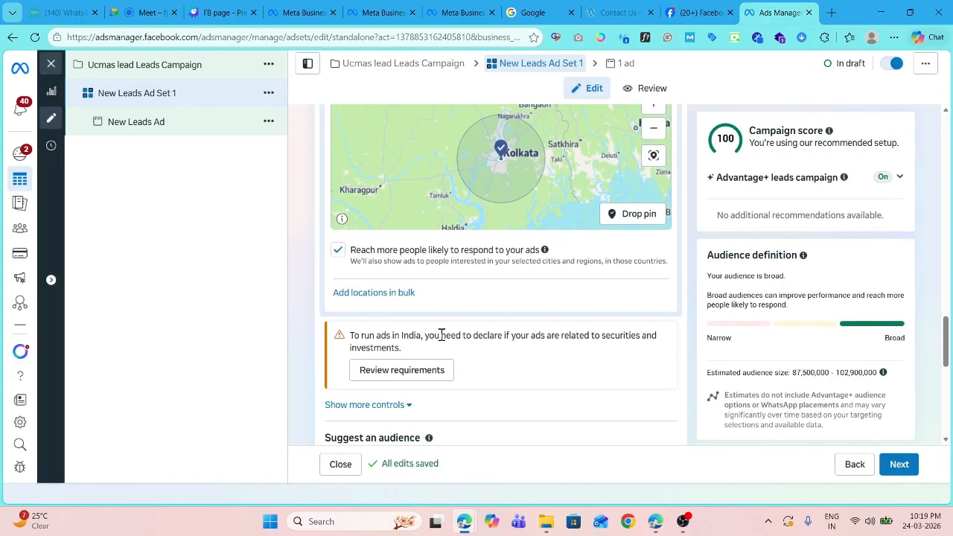
scroll(441, 335, "down", 3)
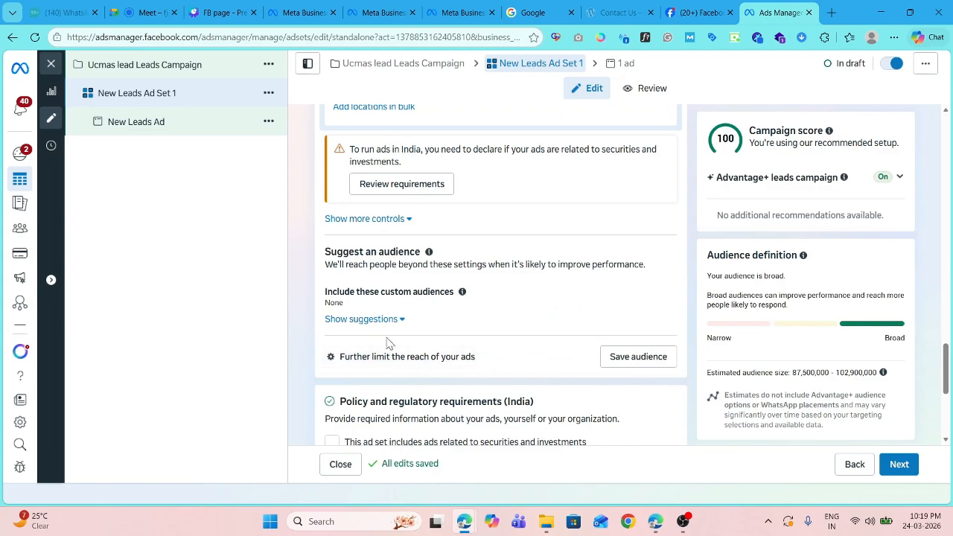
scroll(402, 346, "down", 2)
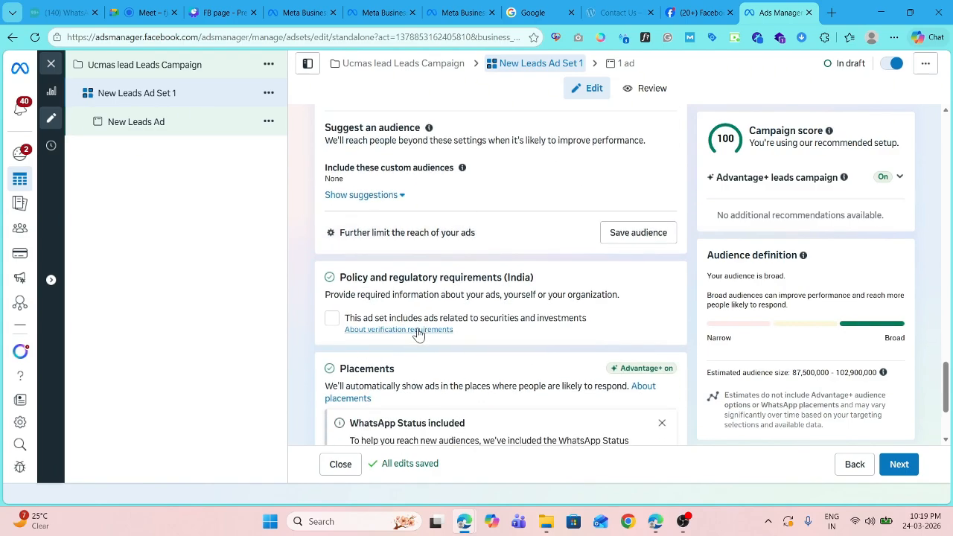
scroll(452, 384, "down", 2)
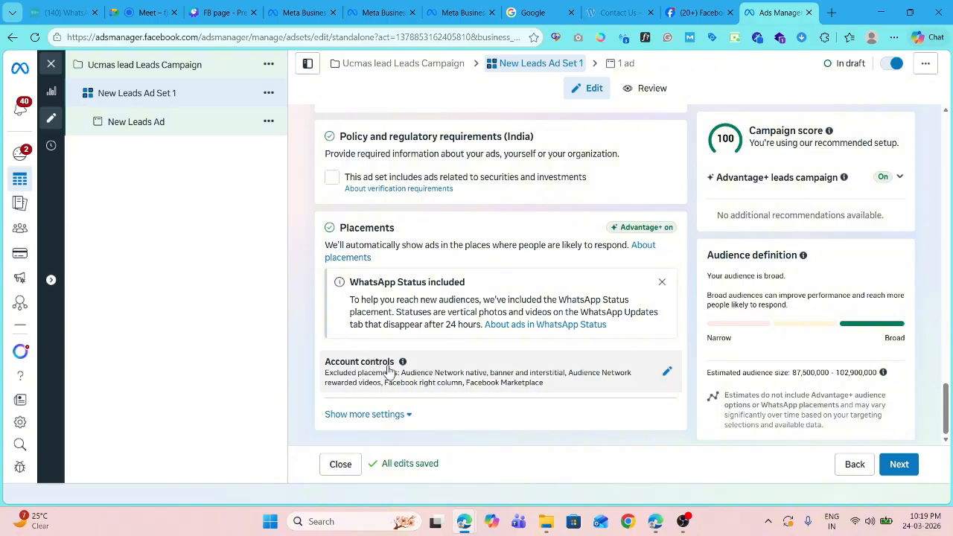
left_click(666, 370)
scroll(495, 341, "down", 1)
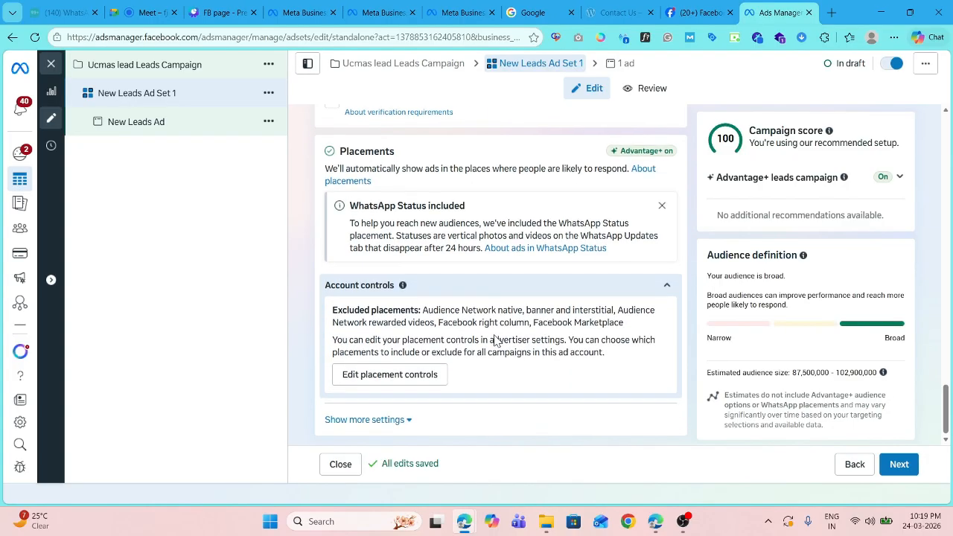
left_click(403, 368)
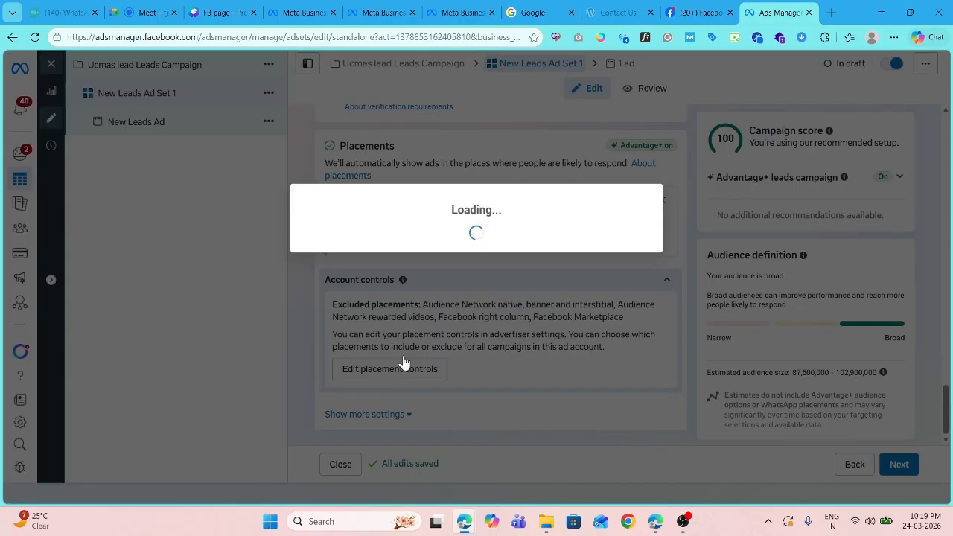
left_click(643, 100)
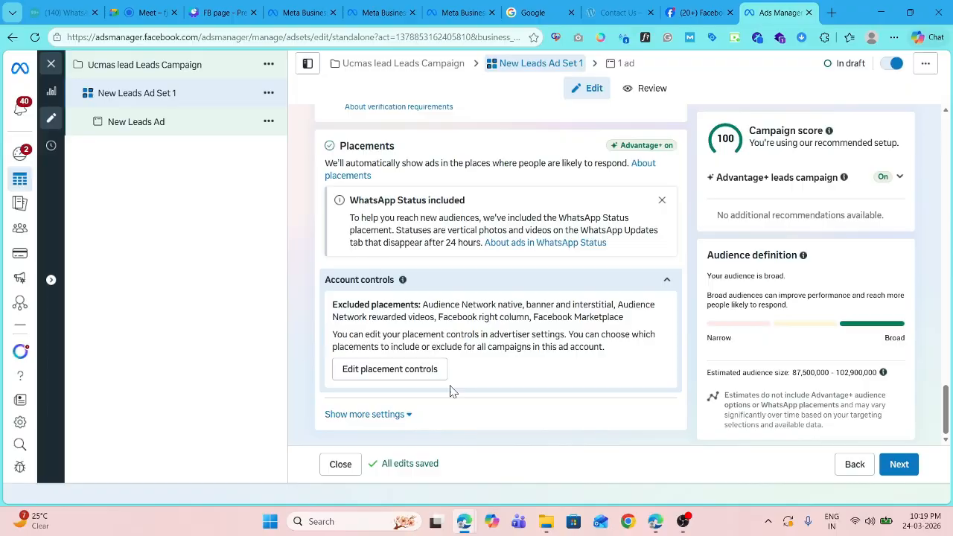
Show the additional placement settings, expand the Platforms choices, and review the brand safety and suitability options
left_click(372, 414)
scroll(388, 333, "down", 2)
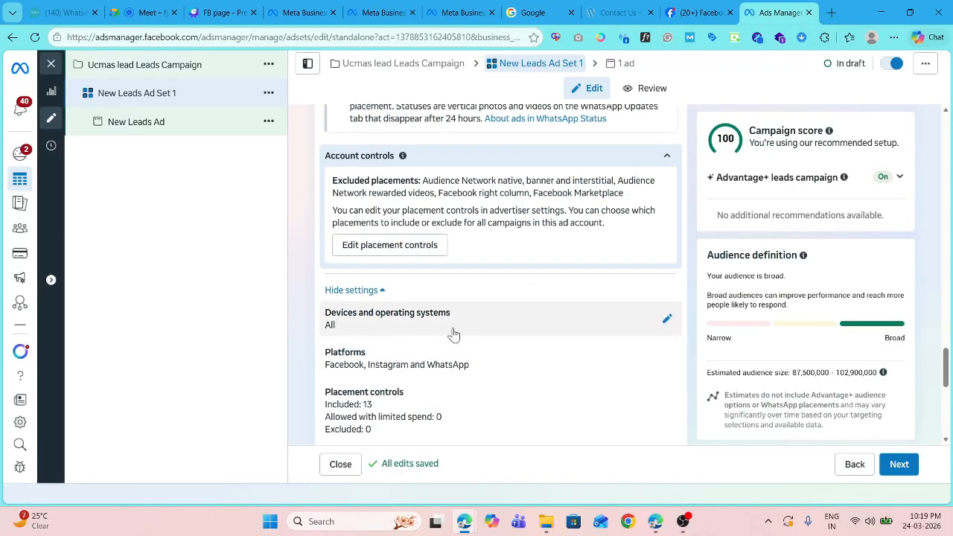
scroll(508, 335, "down", 1)
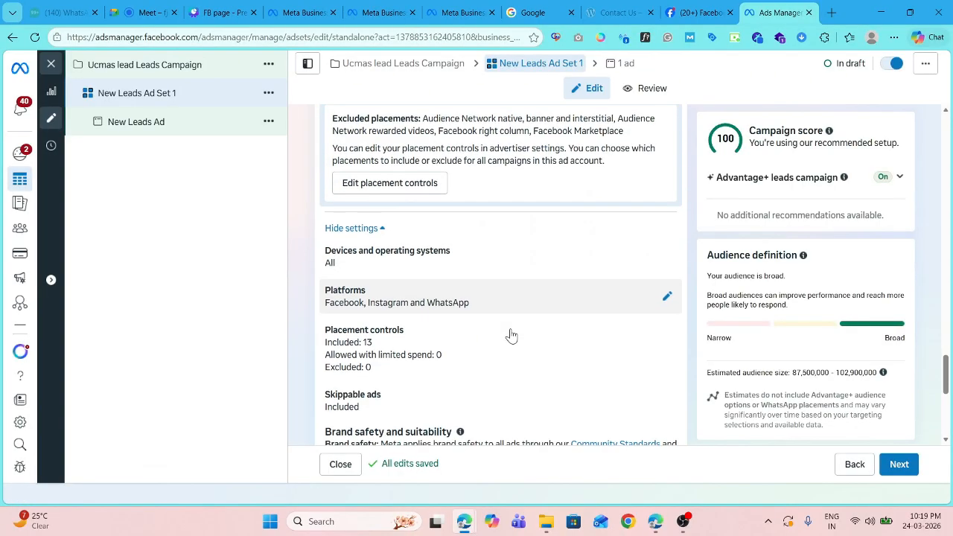
left_click(670, 299)
scroll(417, 291, "down", 1)
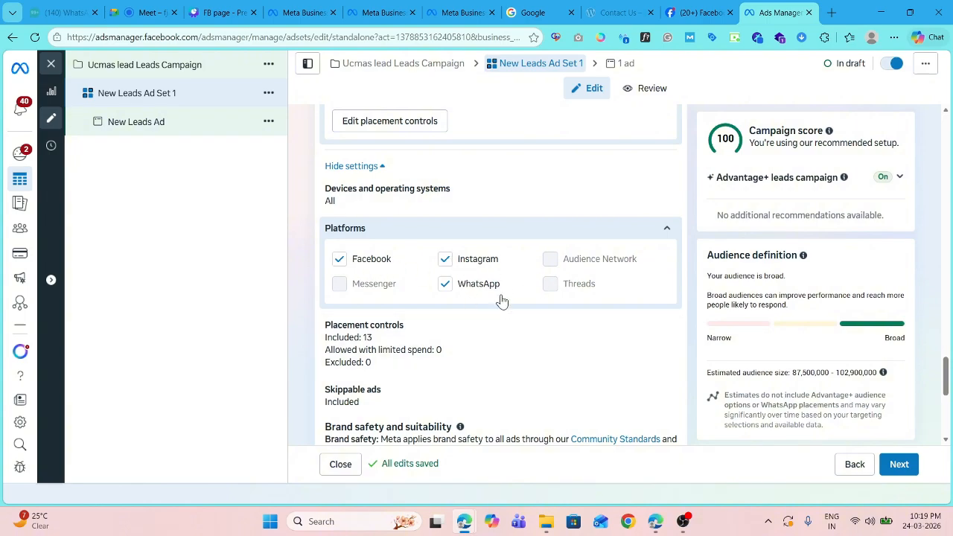
scroll(481, 359, "down", 4)
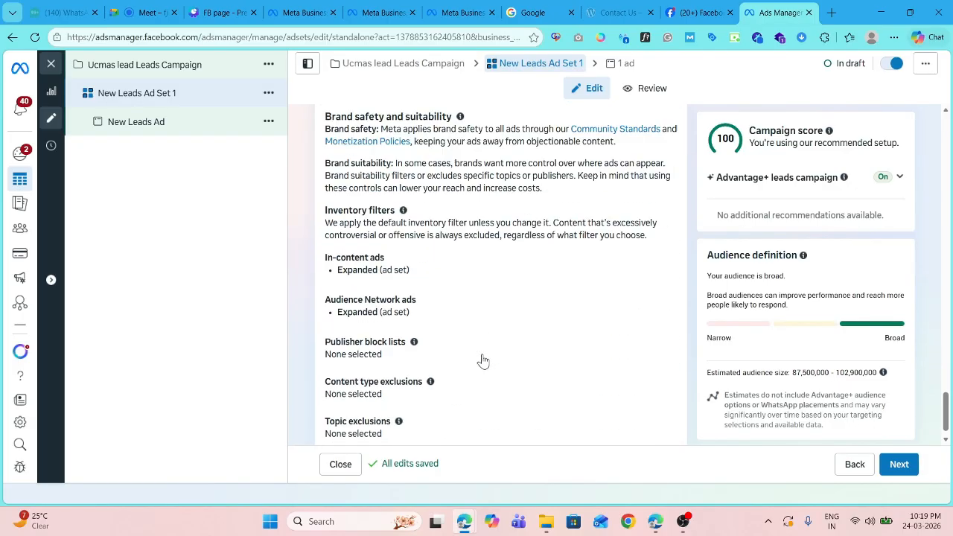
scroll(482, 361, "down", 1)
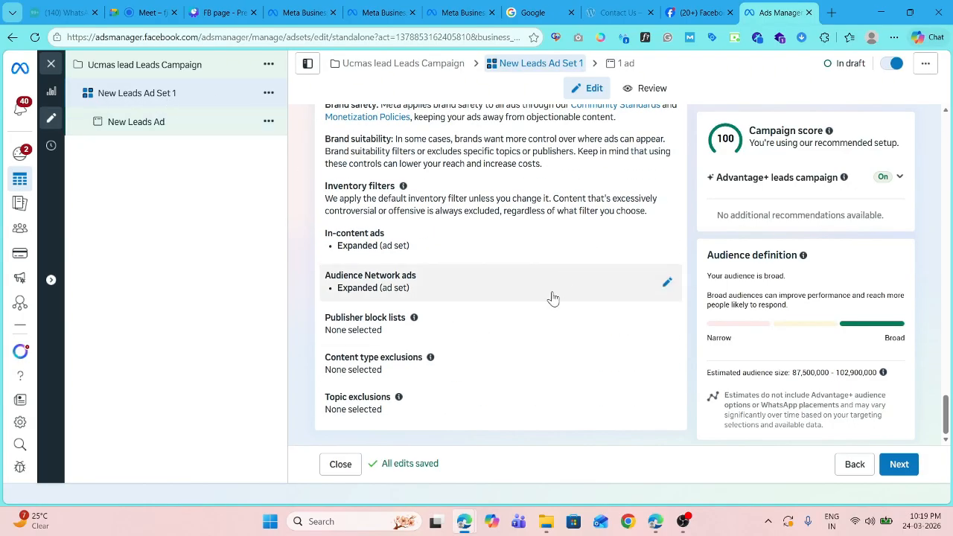
Move on to the New Leads Ad and review its identity, ad setup and ad creative sections
left_click(898, 464)
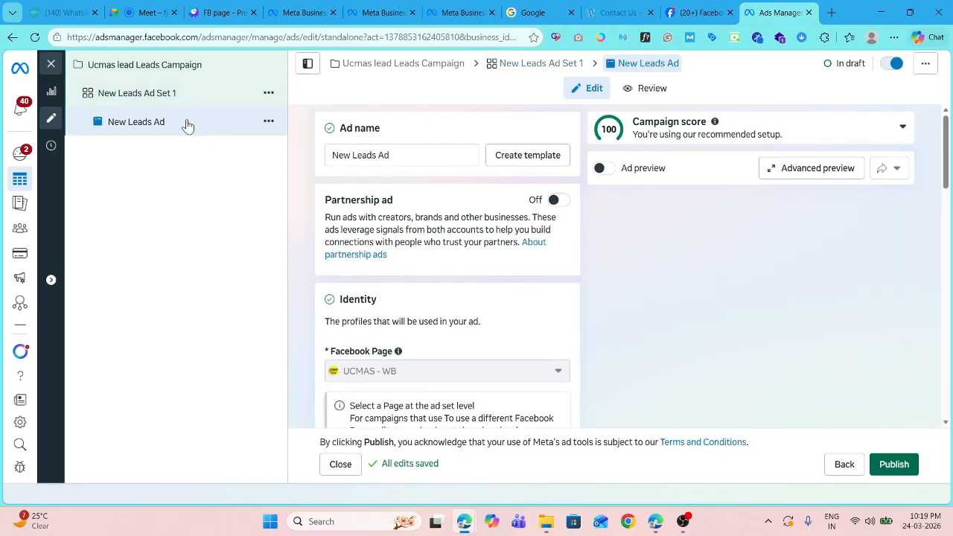
scroll(417, 310, "down", 8)
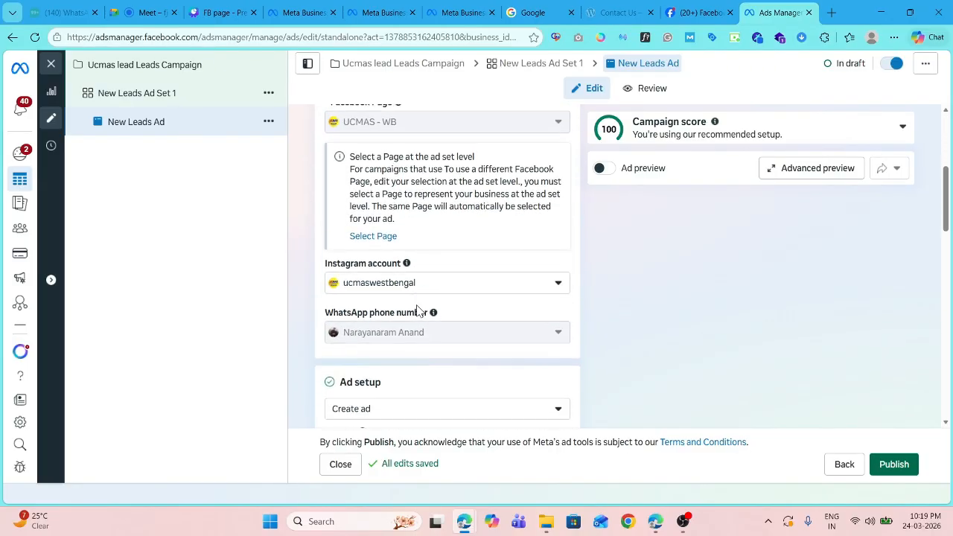
scroll(408, 293, "up", 2)
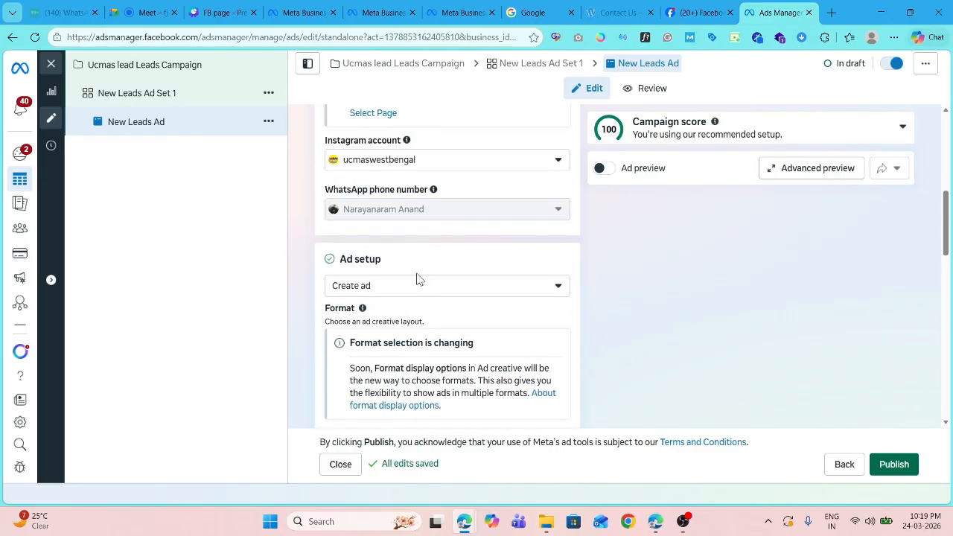
scroll(417, 286, "up", 5)
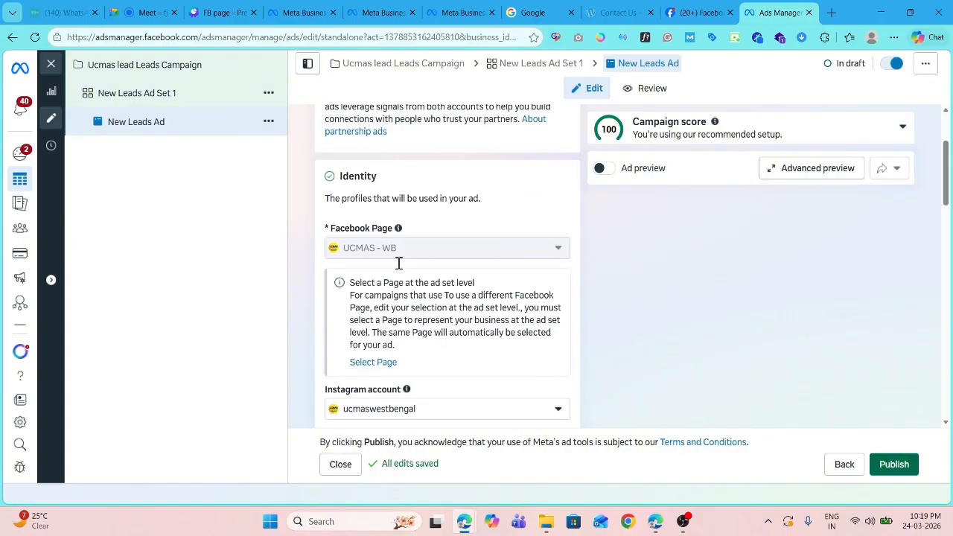
scroll(399, 269, "down", 9)
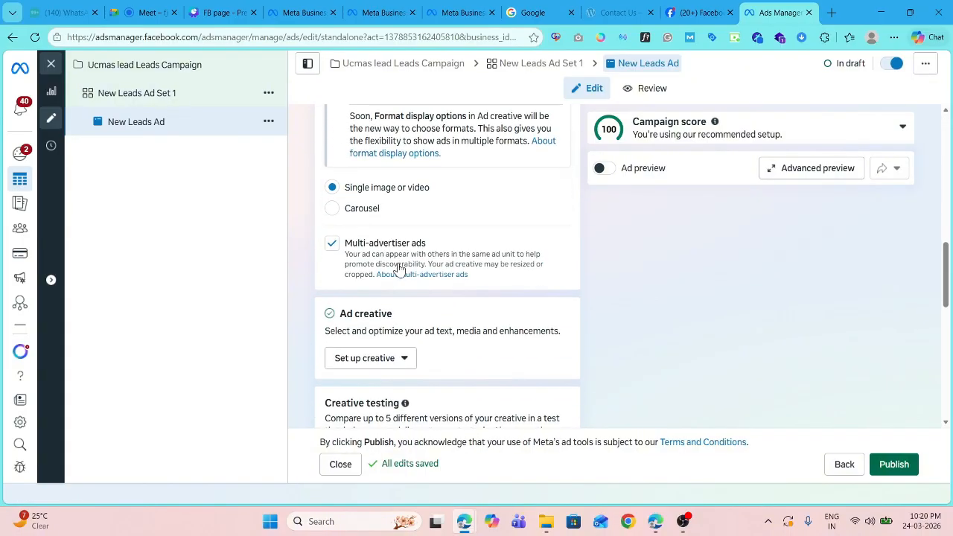
scroll(399, 269, "up", 2)
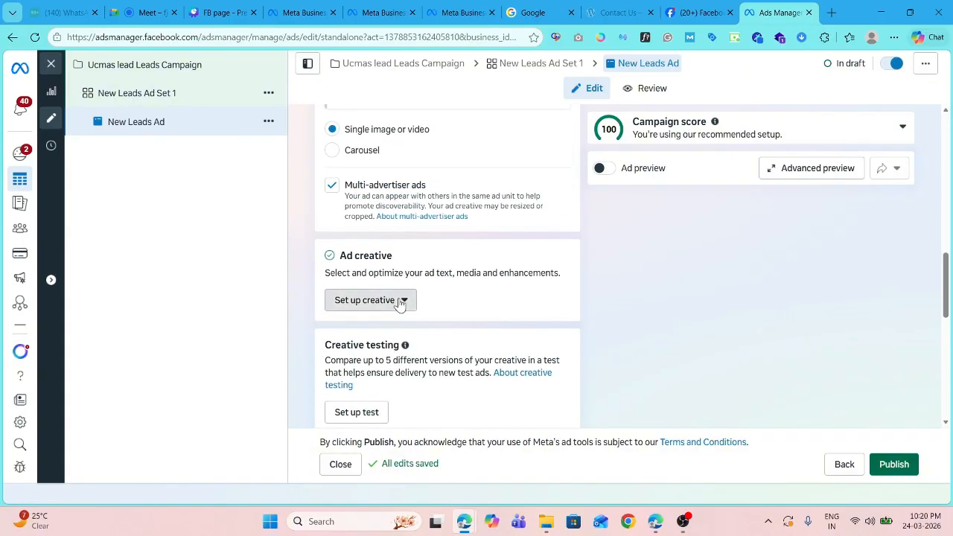
Start setting up a video ad creative and select the Dum Dum Station admission video from the account videos
left_click(407, 302)
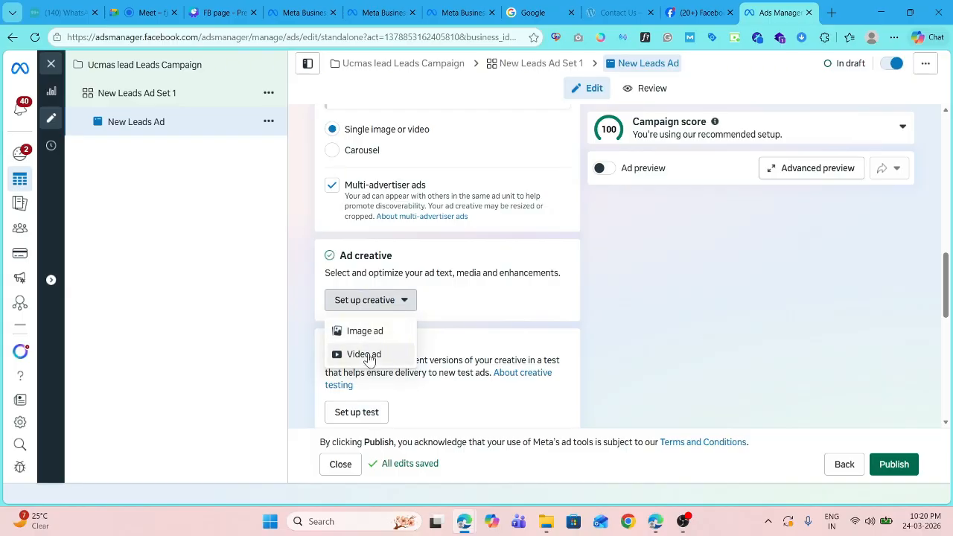
left_click(365, 354)
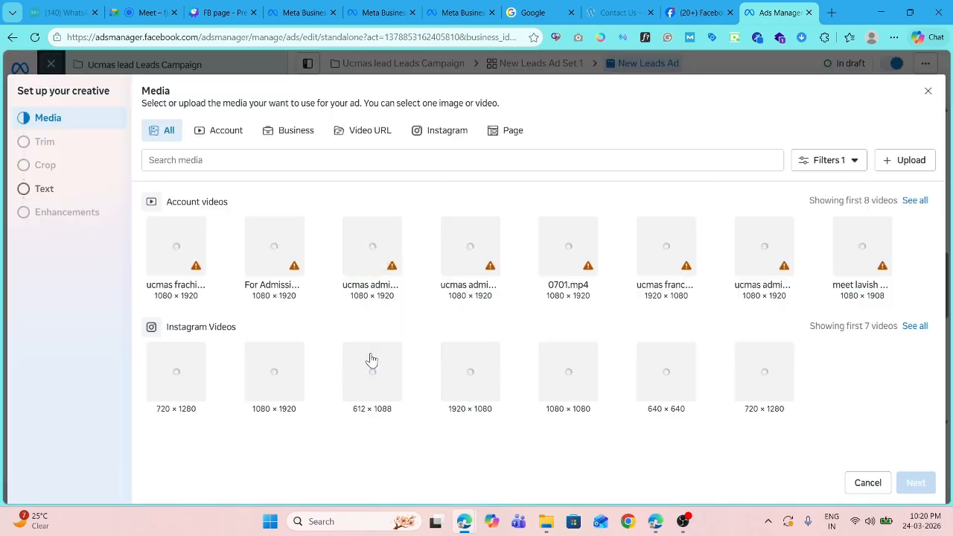
left_click(274, 248)
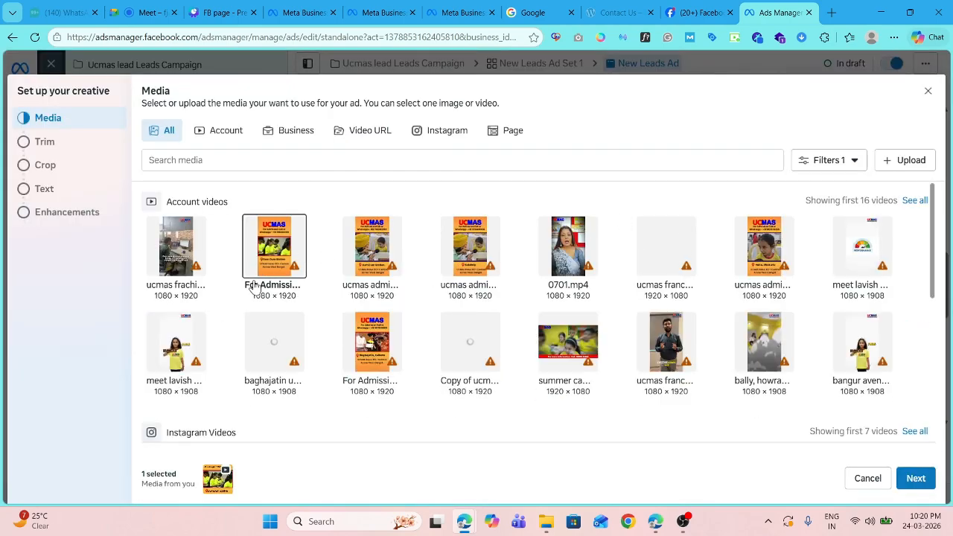
left_click(910, 162)
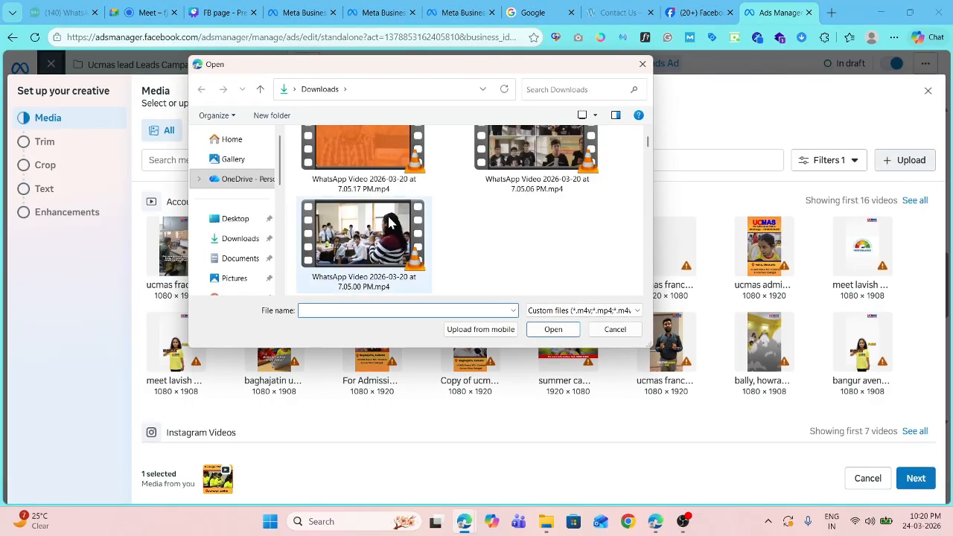
left_click(543, 250)
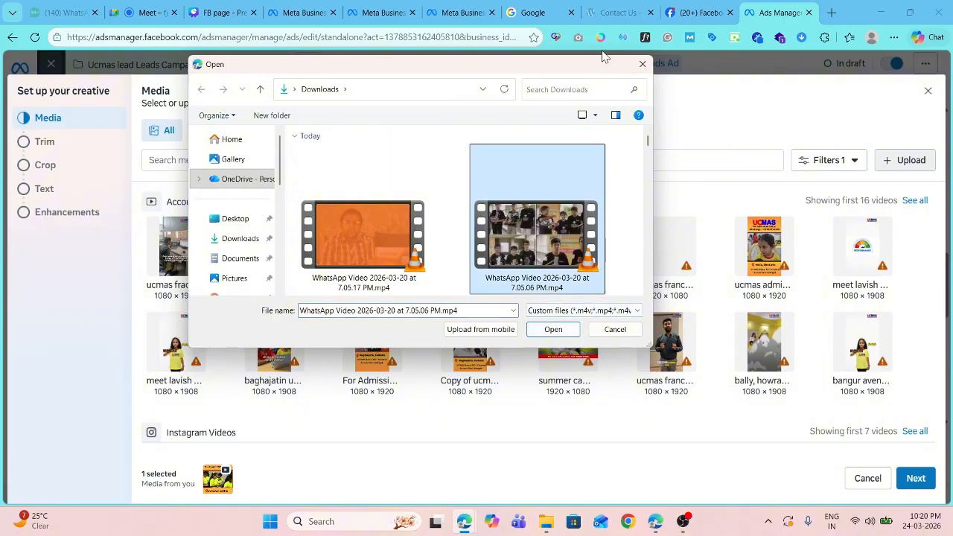
left_click(642, 64)
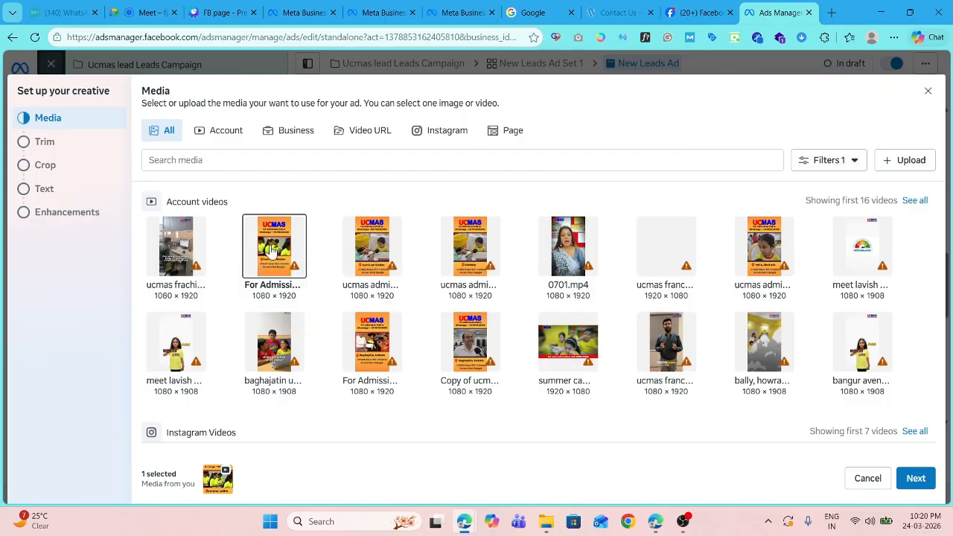
Finish the creative setup with the selected video, skipping the trim and accepting the default crop, text and enhancements
left_click(914, 480)
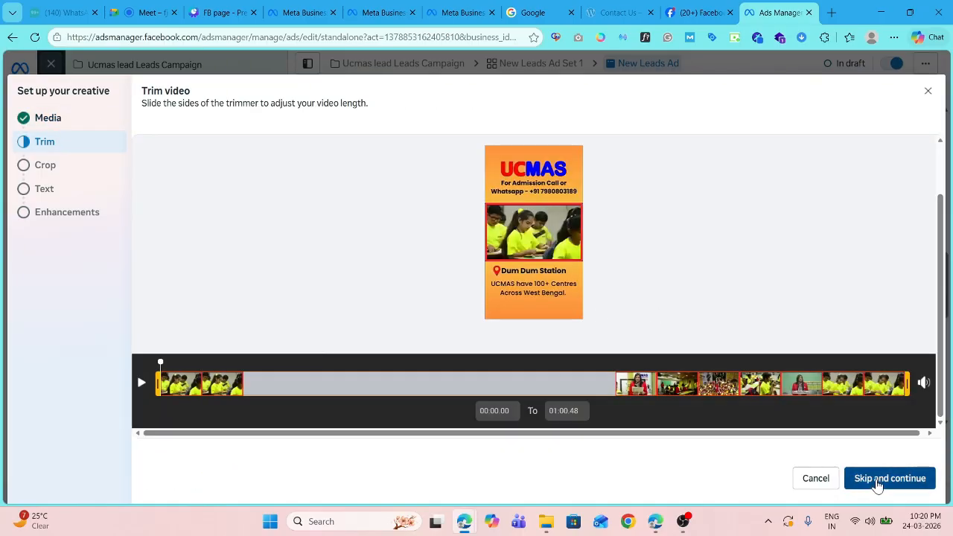
left_click(878, 481)
left_click(917, 480)
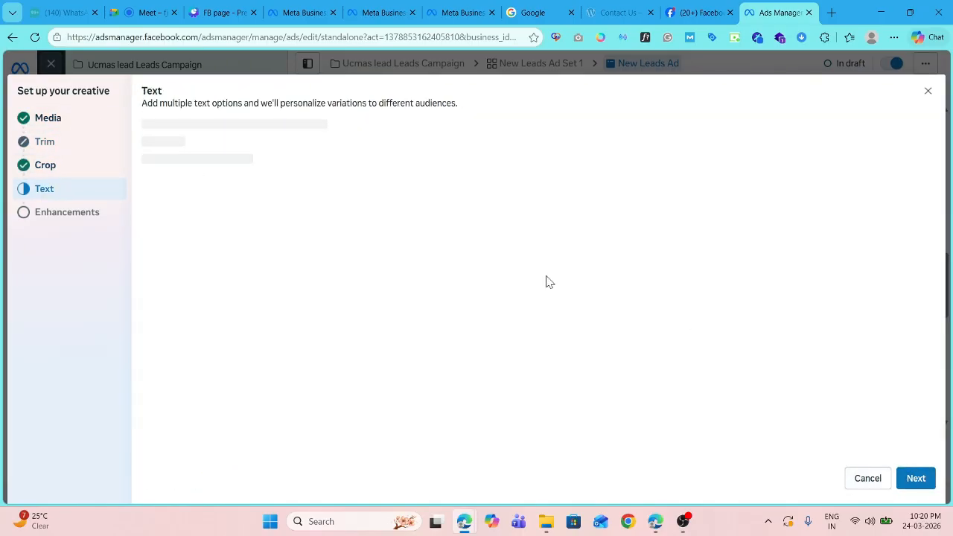
left_click(917, 480)
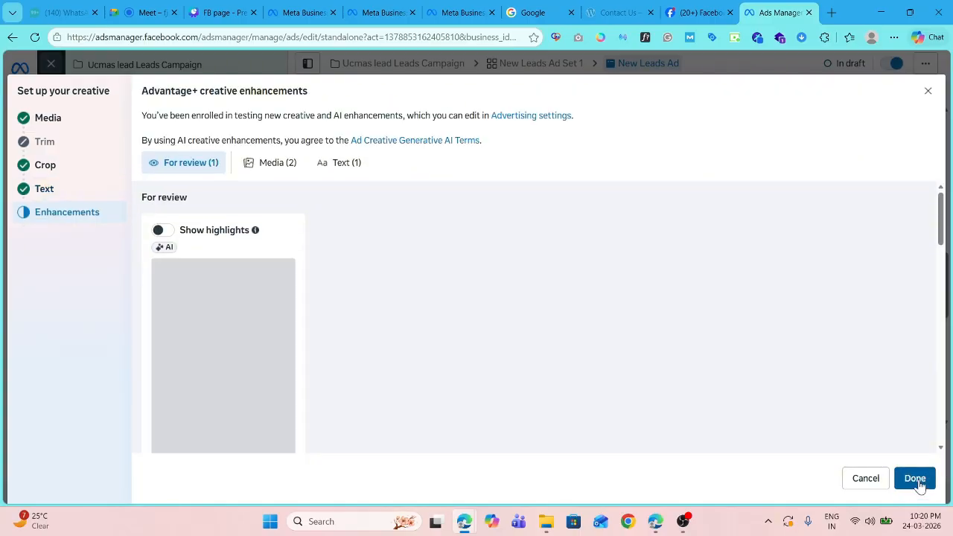
left_click(915, 478)
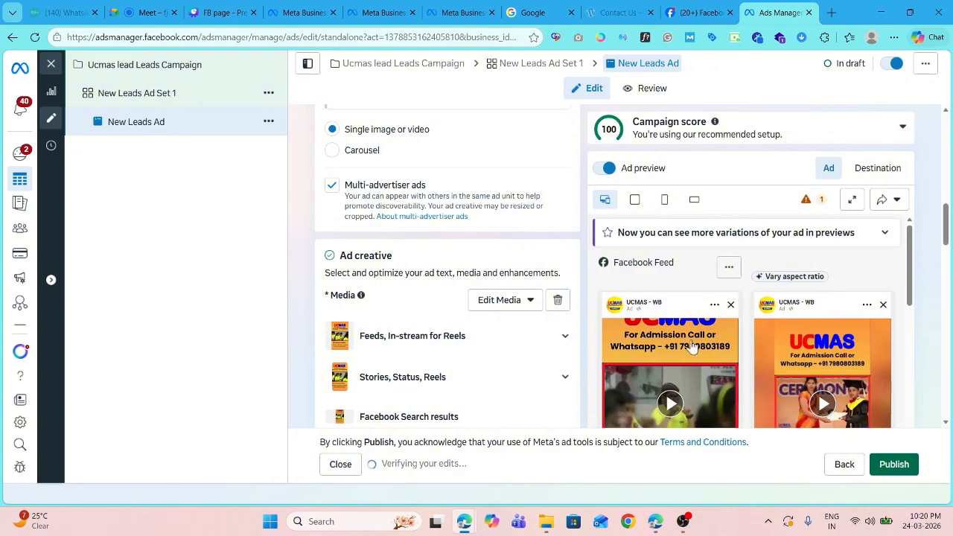
Set the ad's primary text to "Contact now for more information" and check the remaining tracking options and ad preview
scroll(755, 305, "down", 1)
scroll(421, 246, "down", 3)
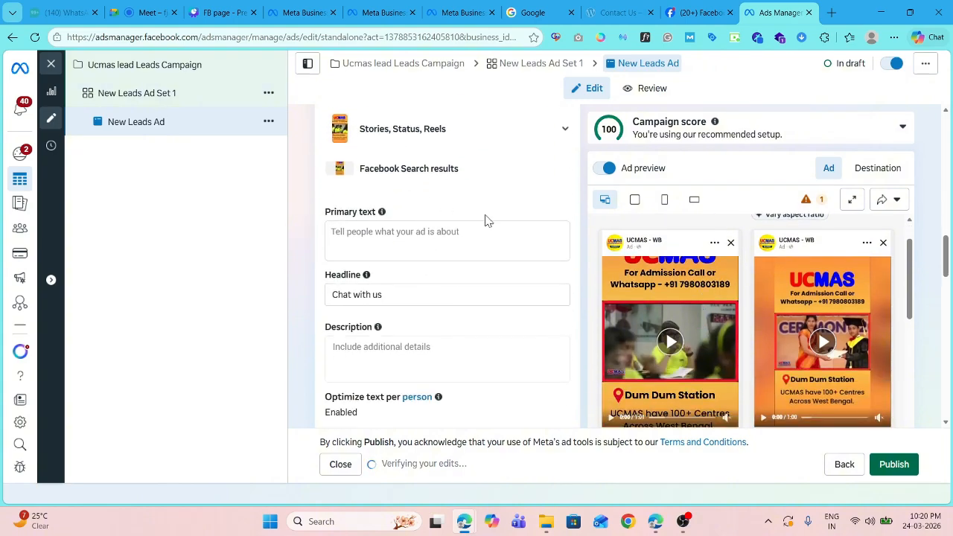
left_click(373, 237)
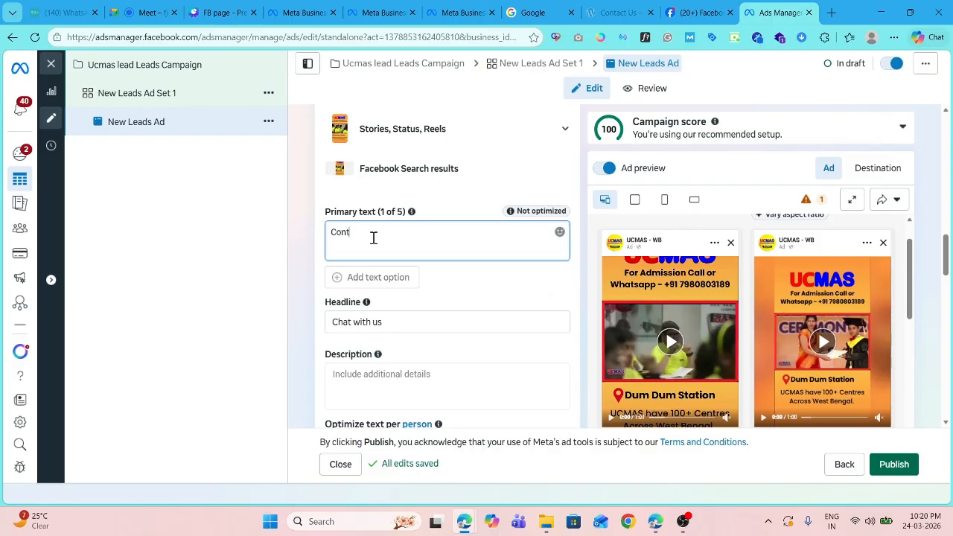
type("Contact now ")
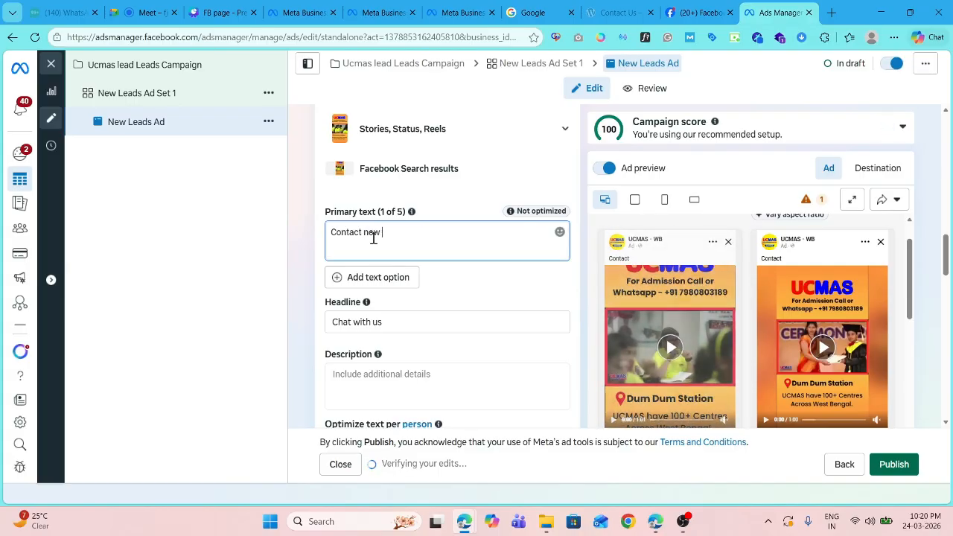
type("for ")
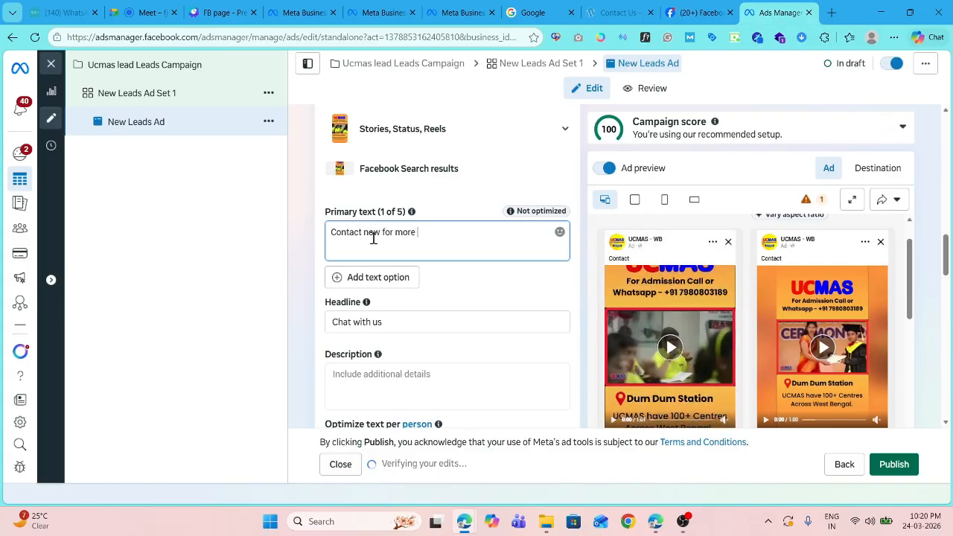
type("more information")
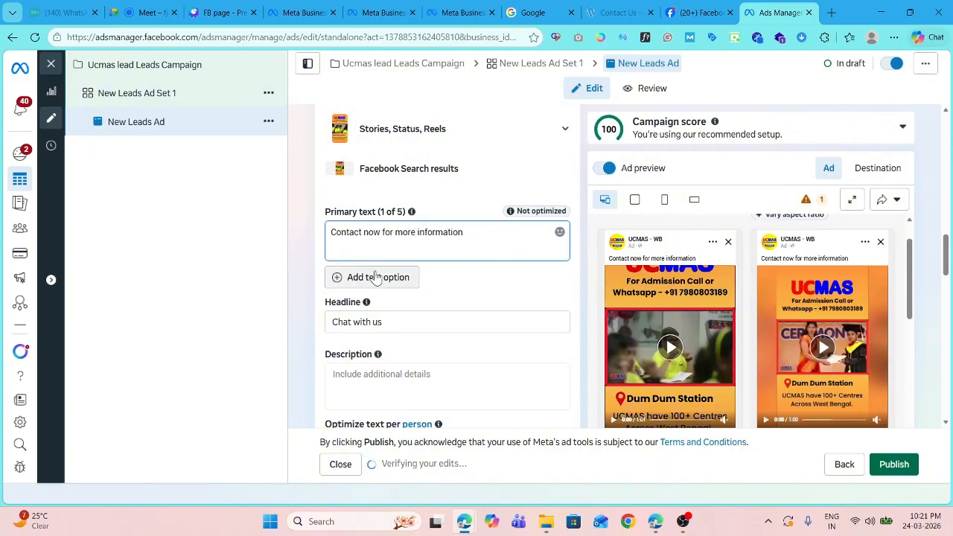
scroll(486, 254, "down", 15)
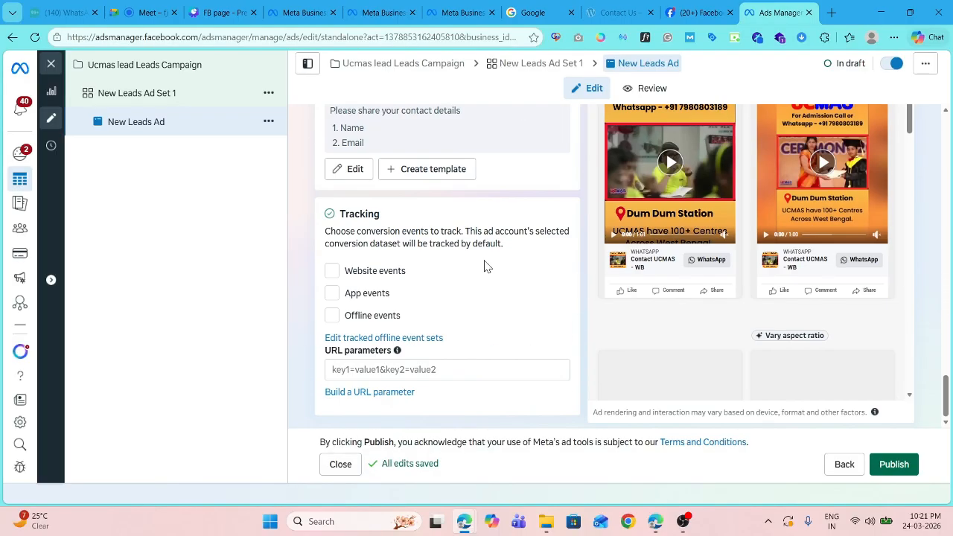
scroll(745, 303, "up", 1)
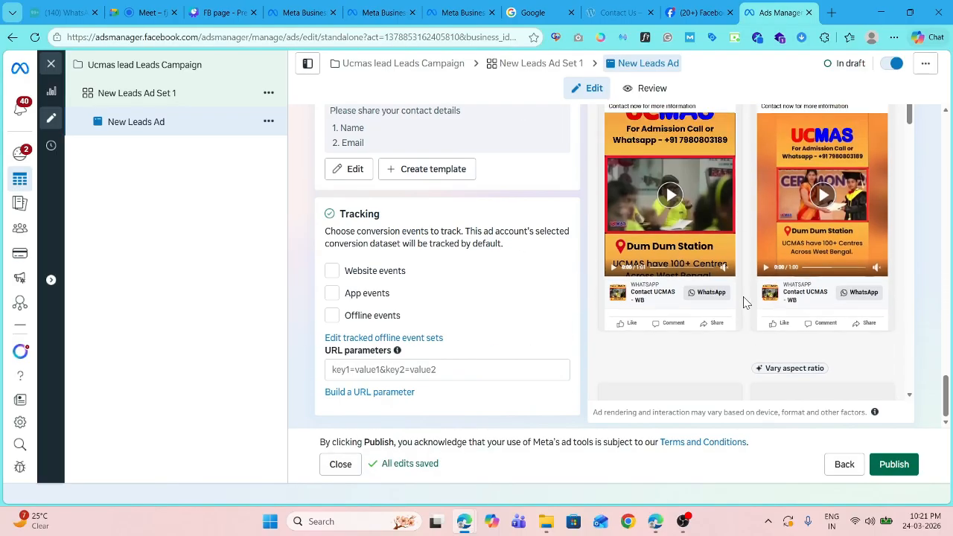
Review the three levels of the Ucmas lead Leads Campaign by switching between the campaign, its ad set and its ad
left_click(183, 66)
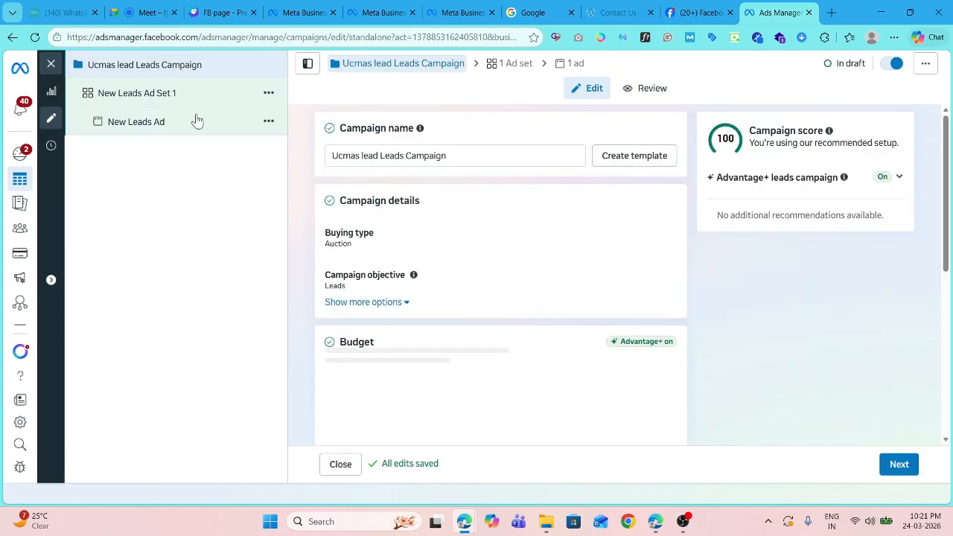
left_click(151, 99)
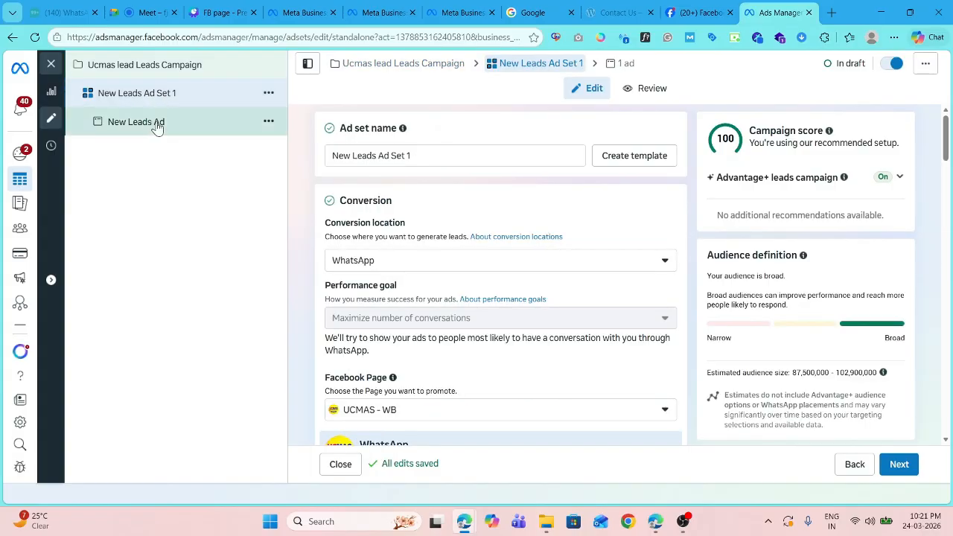
left_click(156, 125)
left_click(129, 98)
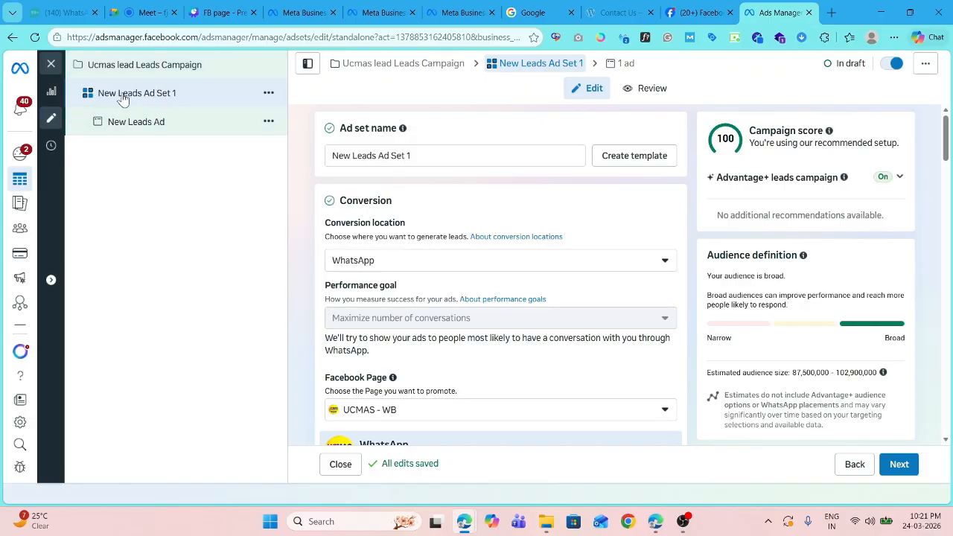
left_click(145, 65)
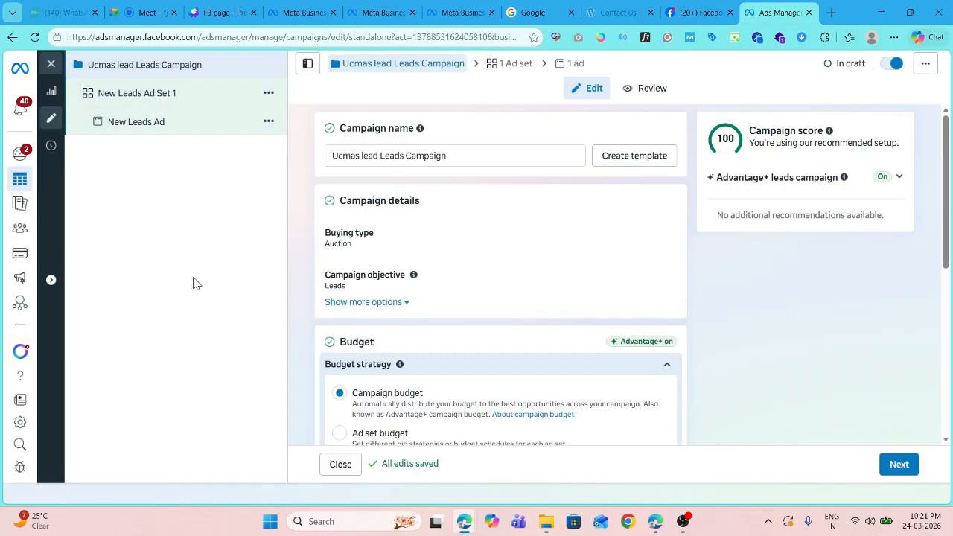
Create a second ad in New Leads Ad Set 1 and name it "New Leads Ad 2"
left_click(159, 97)
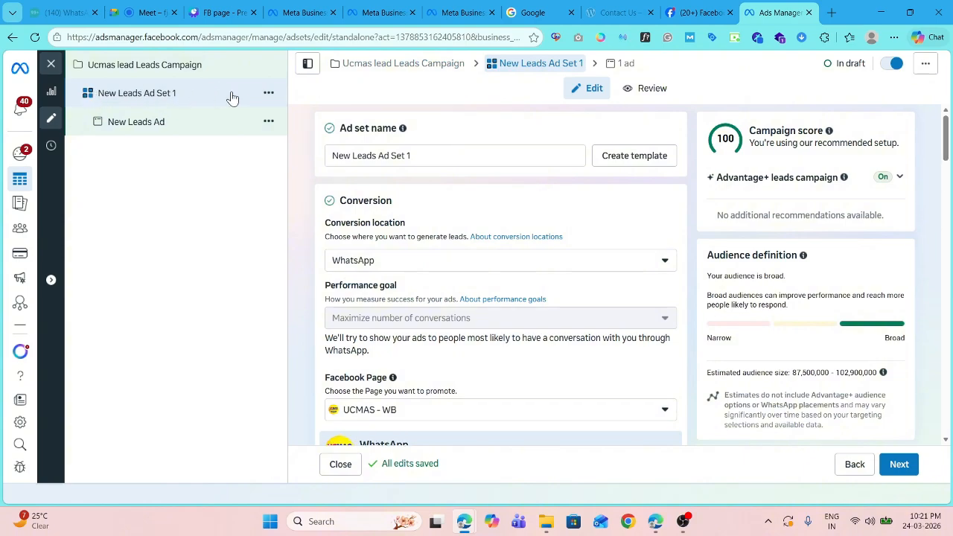
left_click(268, 96)
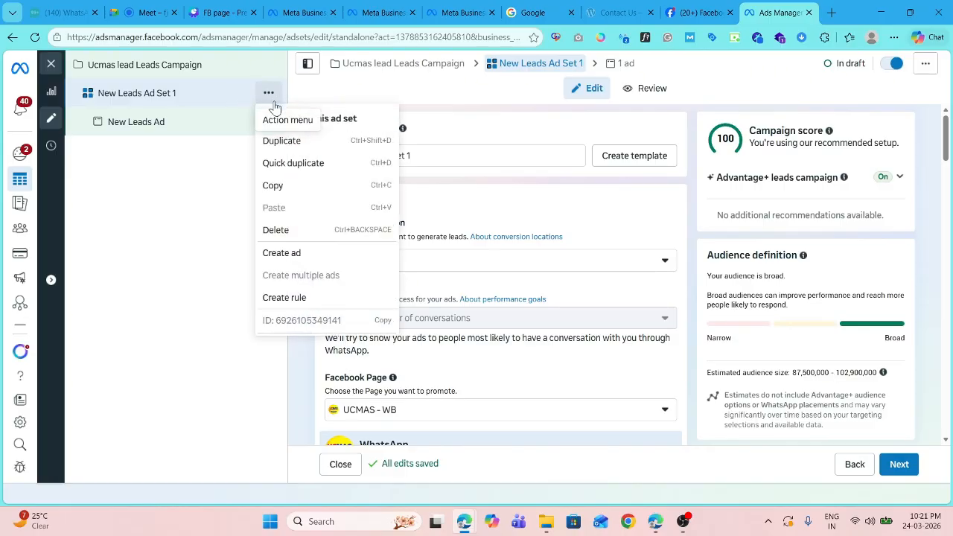
left_click(283, 253)
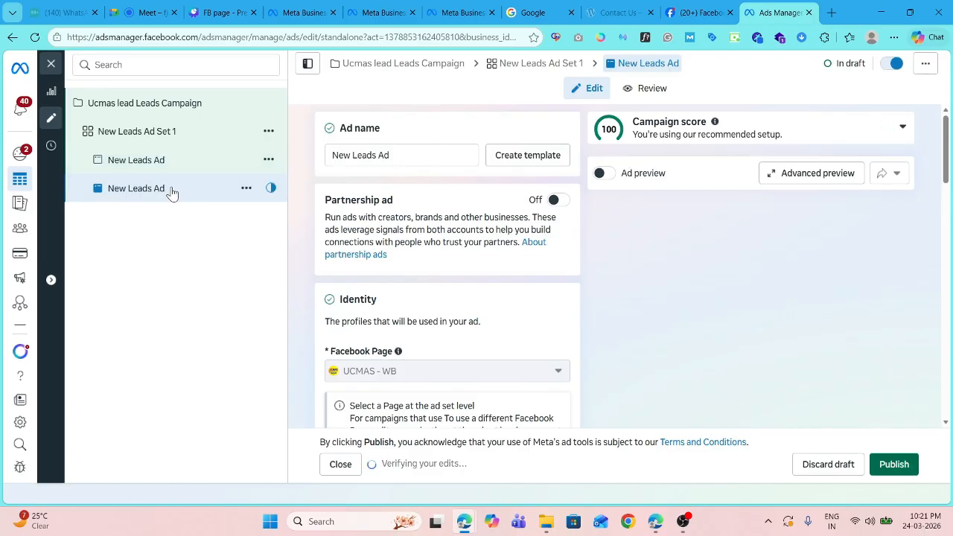
left_click(399, 155)
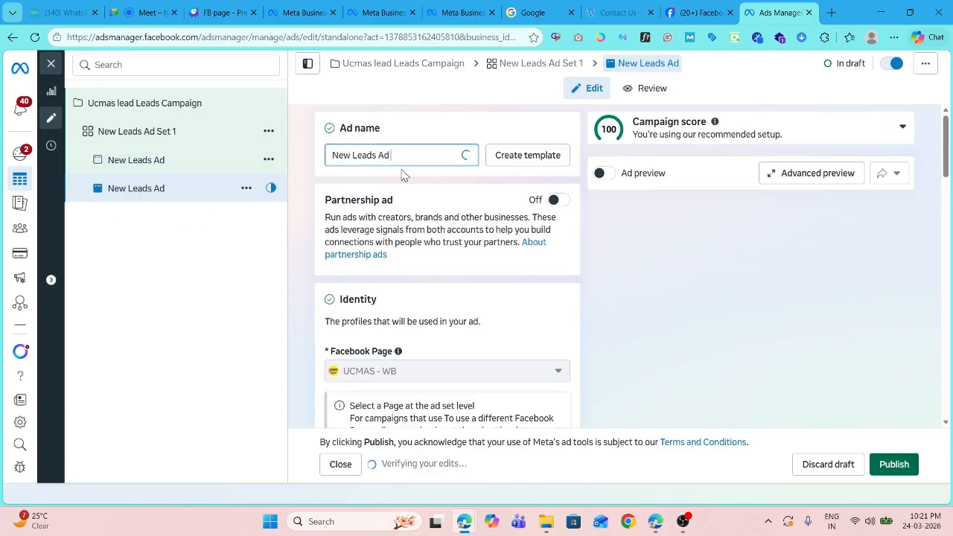
type("2")
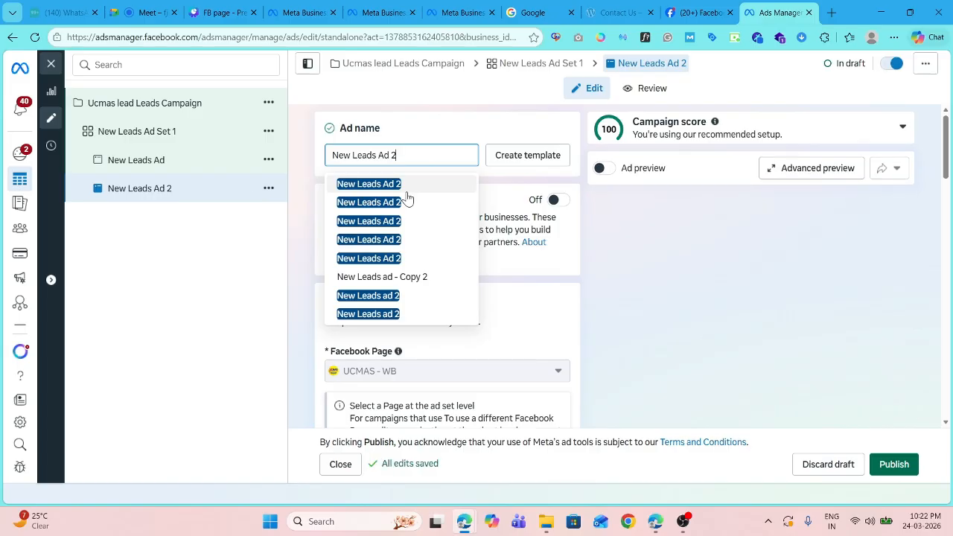
left_click(429, 124)
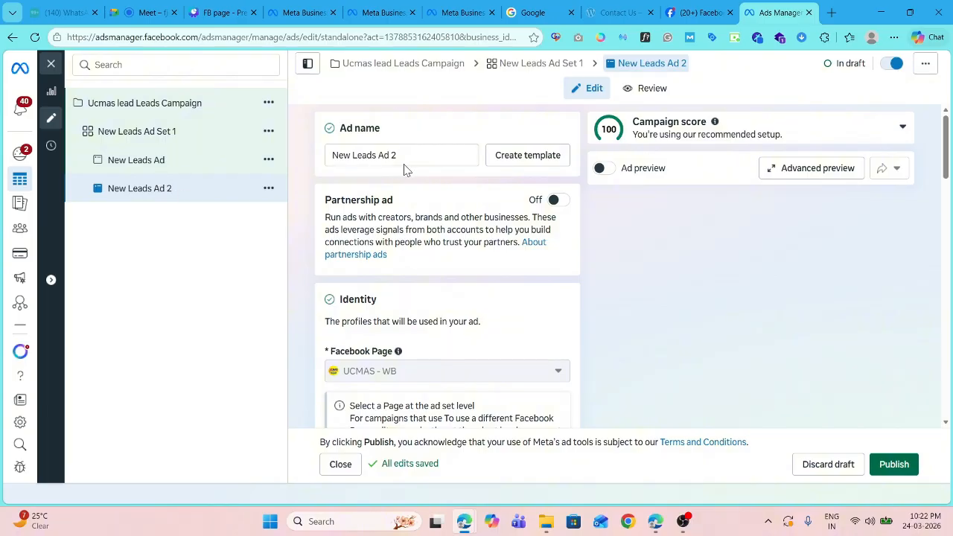
Start an image ad creative for New Leads Ad 2 and select the 624 × 624 Abacus franchise image from the account images
scroll(408, 254, "down", 5)
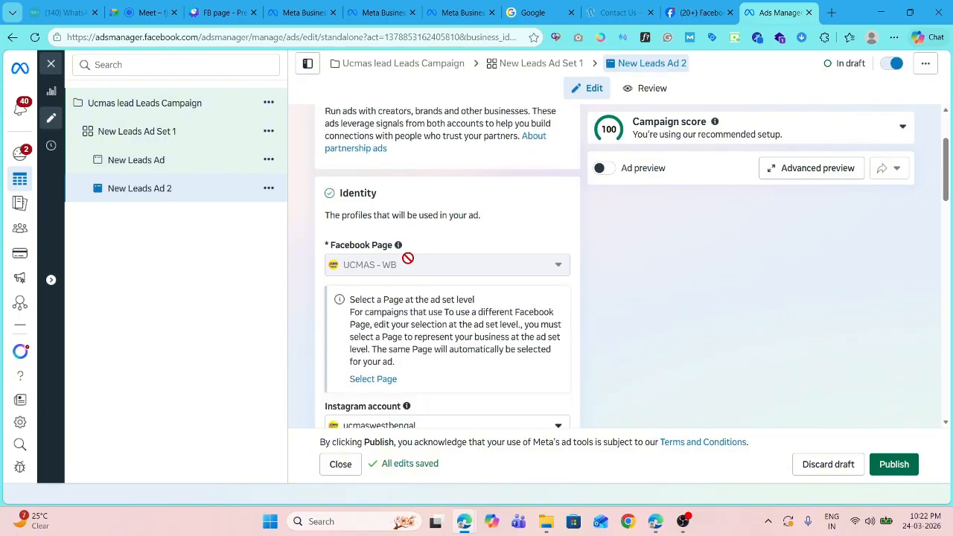
scroll(408, 265, "down", 3)
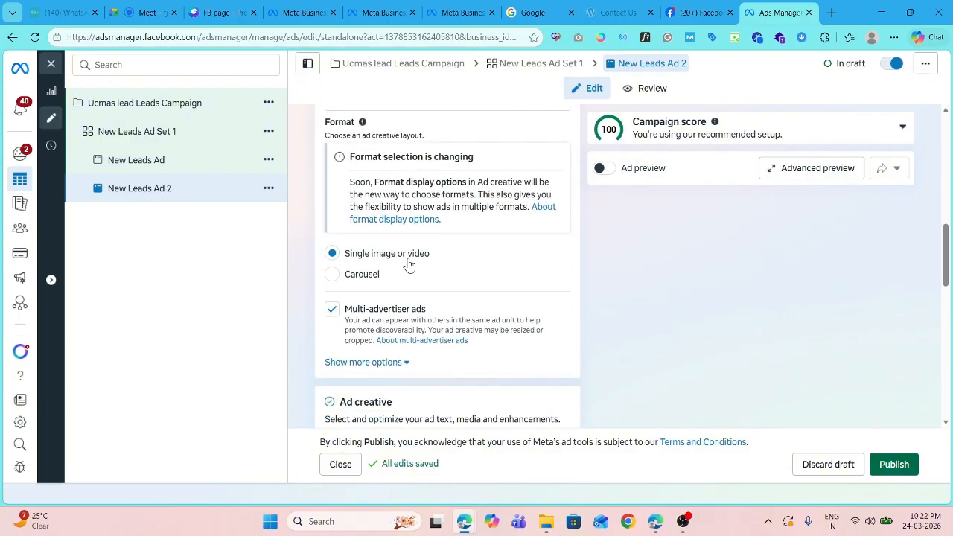
scroll(407, 253, "up", 2)
scroll(420, 250, "down", 4)
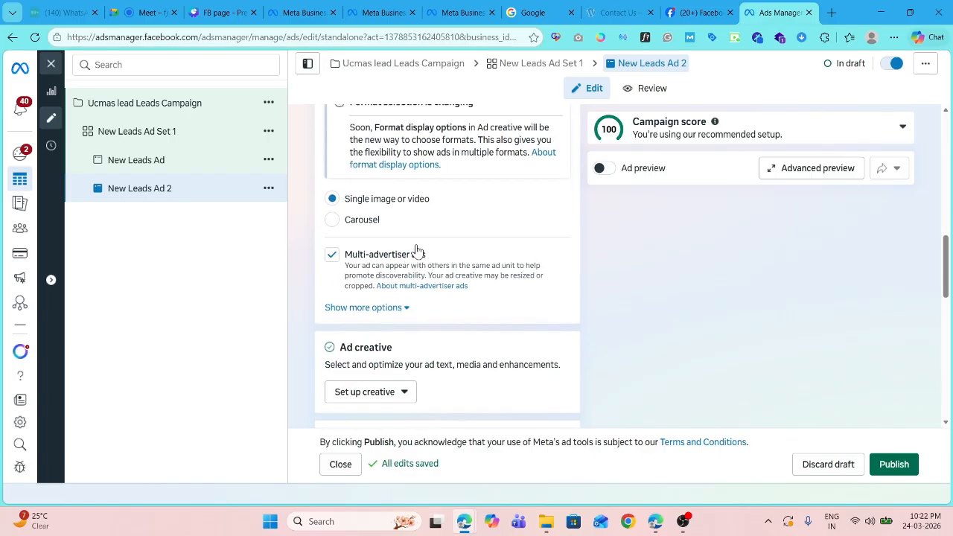
left_click(397, 260)
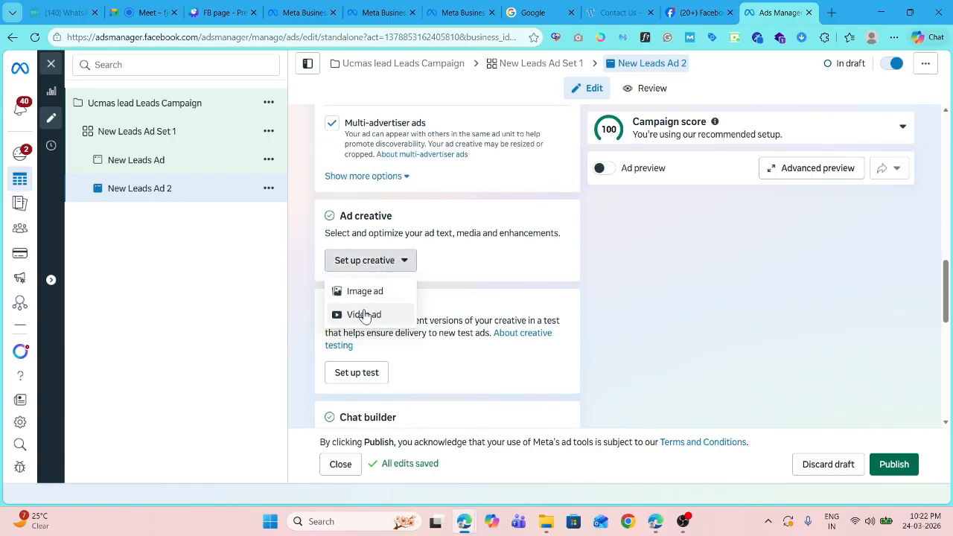
left_click(365, 291)
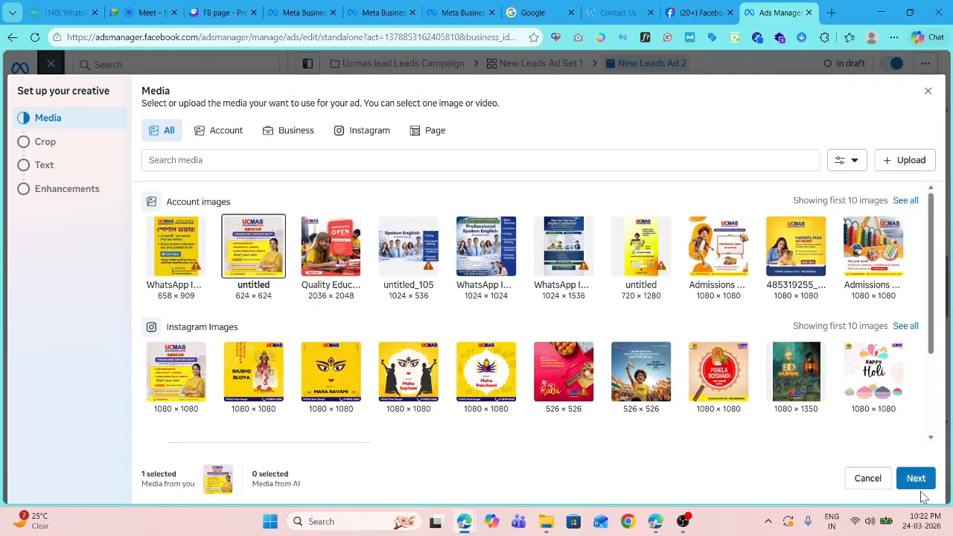
Finish the image creative setup with the default crop, text and enhancements, and open the ad's primary text for editing
left_click(916, 482)
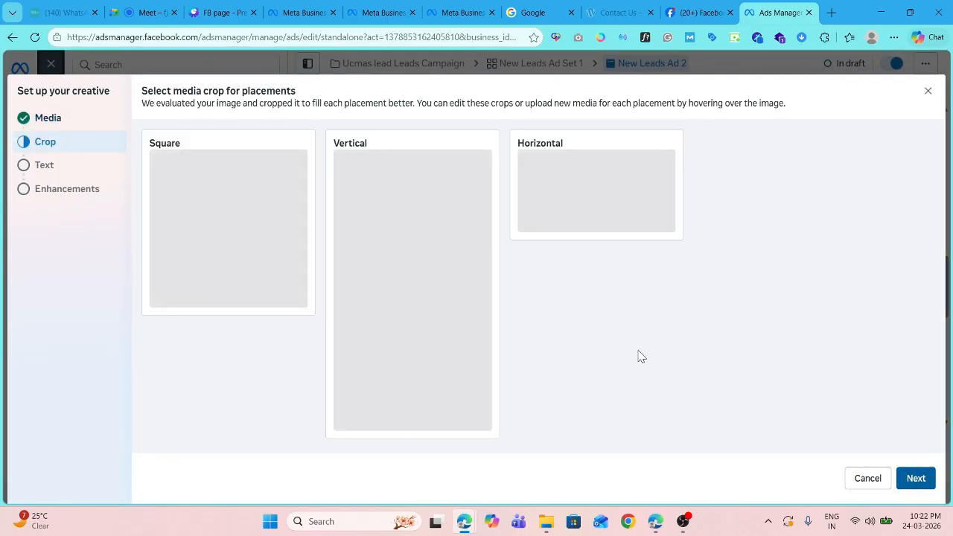
left_click(910, 480)
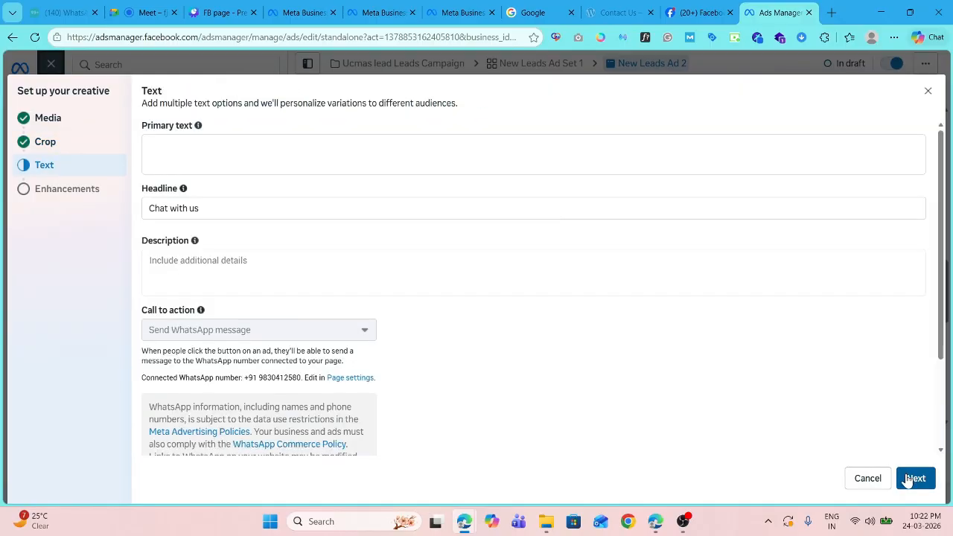
left_click(914, 479)
left_click(915, 479)
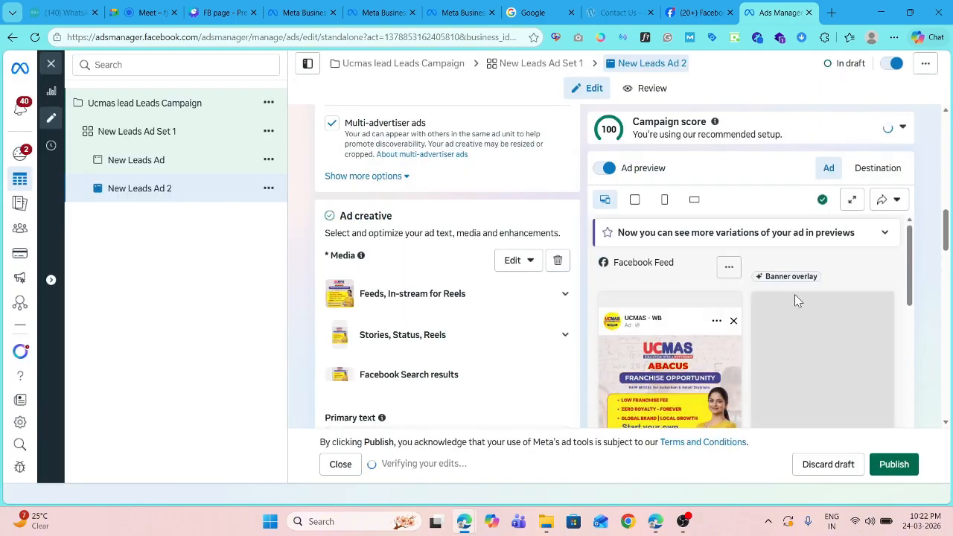
scroll(508, 278, "down", 3)
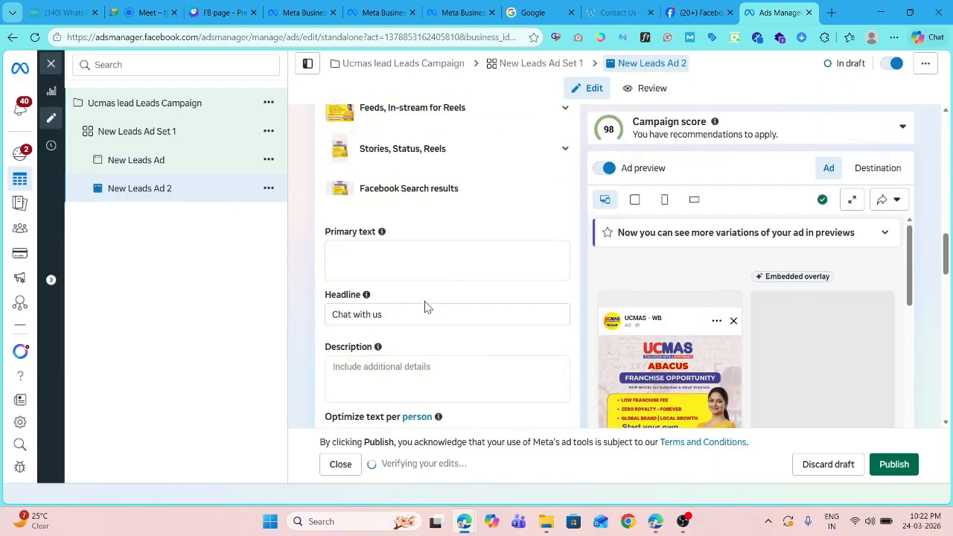
left_click(335, 258)
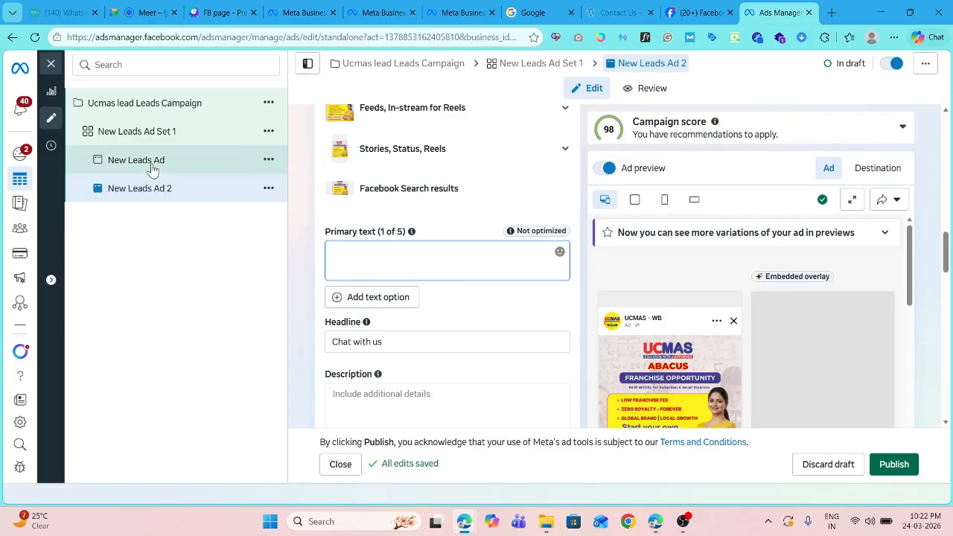
Check the ad set's option for creating more ads and view New Leads Ad and New Leads Ad 2 in turn
left_click(269, 132)
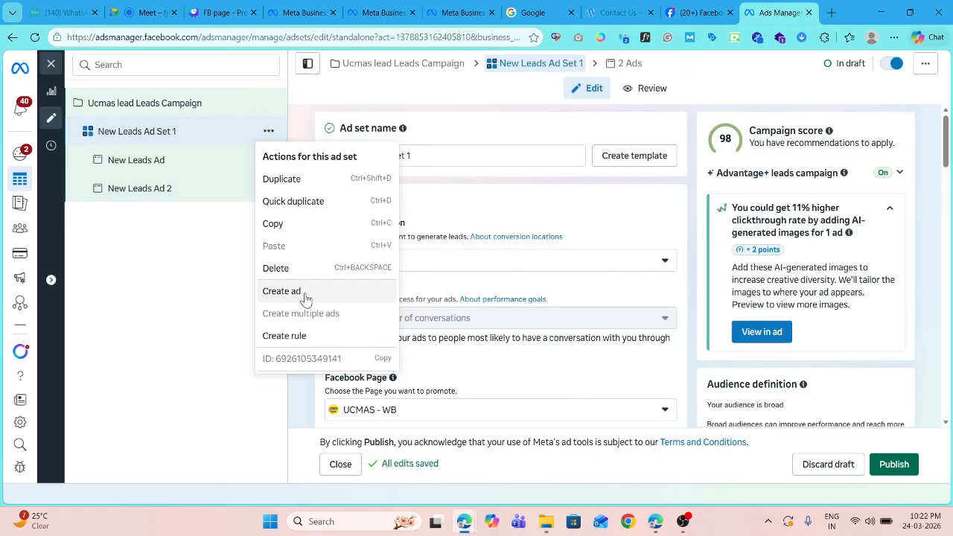
left_click(166, 277)
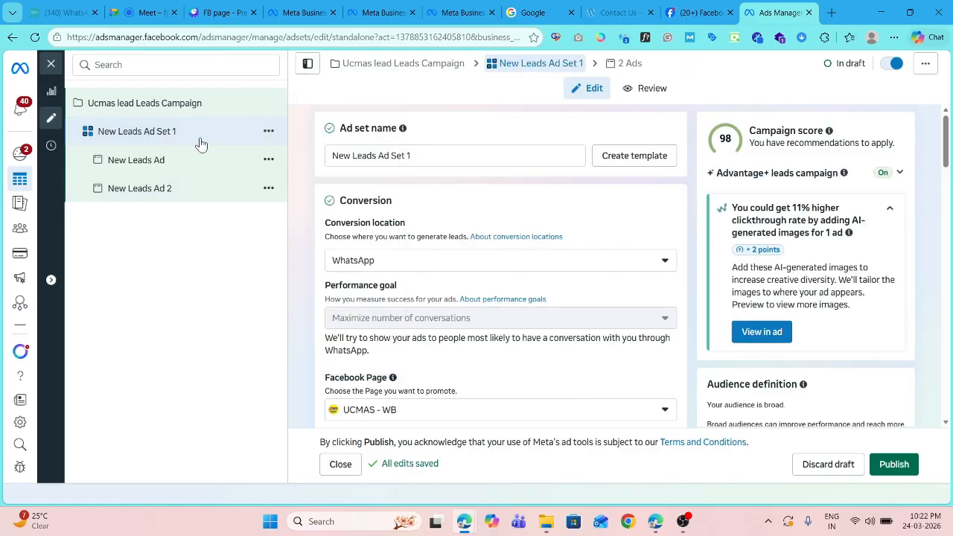
left_click(151, 163)
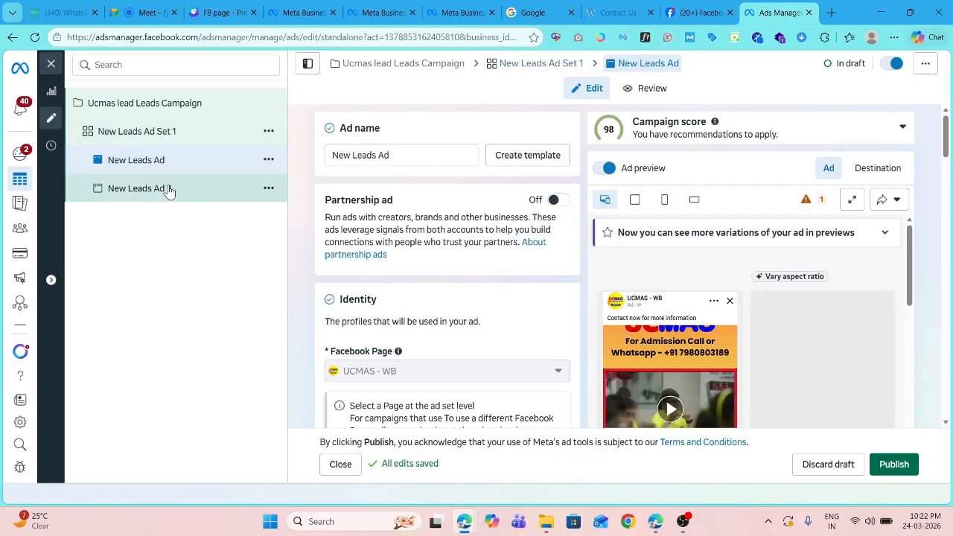
left_click(171, 196)
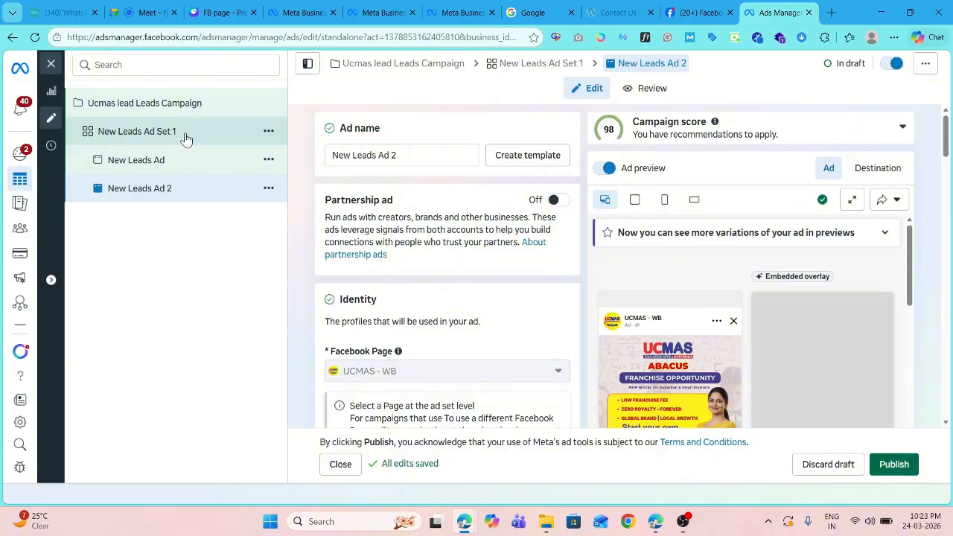
Rename the ad set as "New Leads Ad Set 1 - kolkata"
left_click(186, 139)
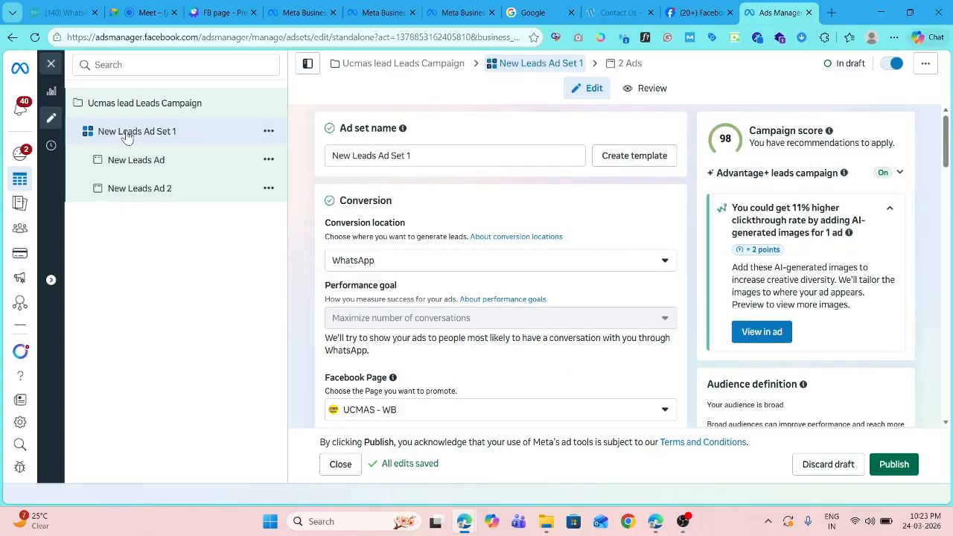
left_click(427, 155)
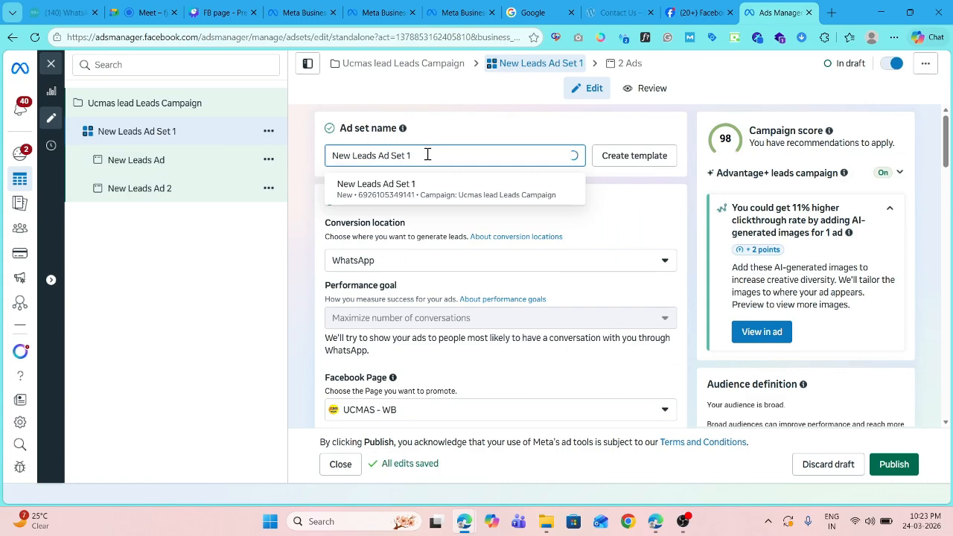
type("- kok")
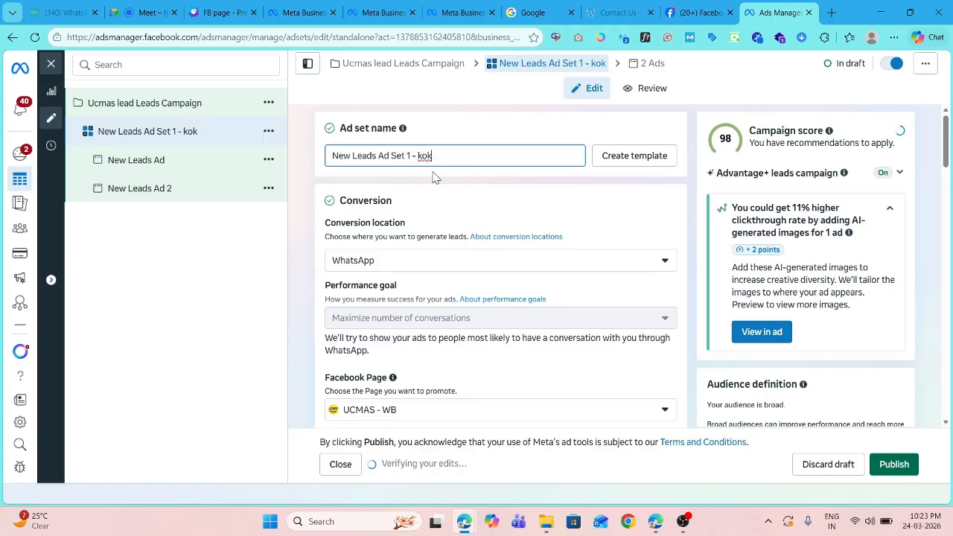
key("BackSpace")
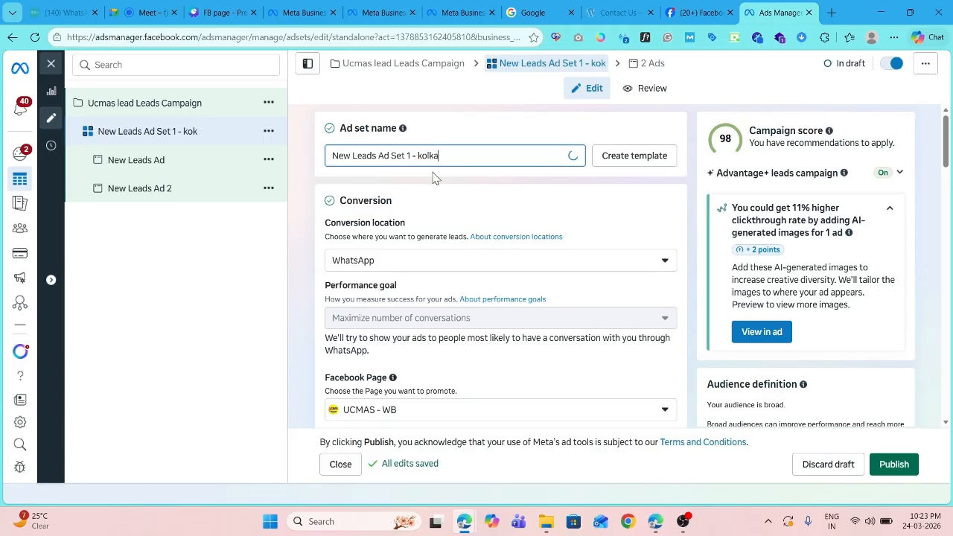
left_click(486, 134)
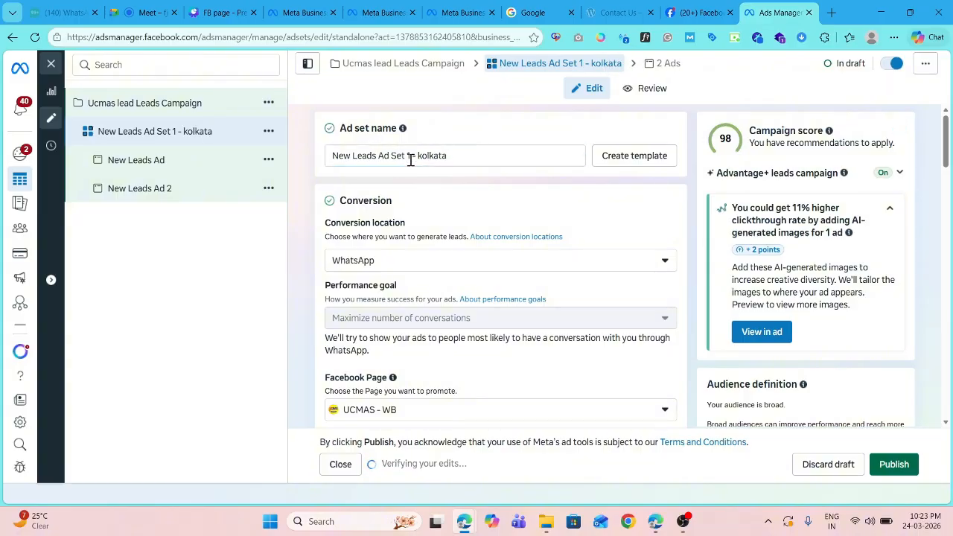
Review the Kolkata ad set's conversion, budget, schedule and audience location settings
scroll(439, 190, "down", 15)
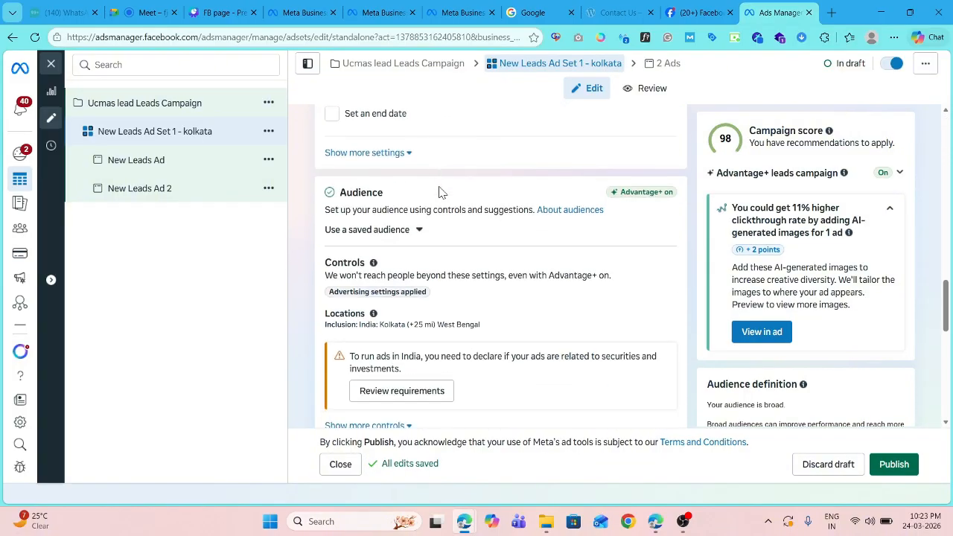
scroll(439, 190, "down", 5)
scroll(440, 191, "up", 4)
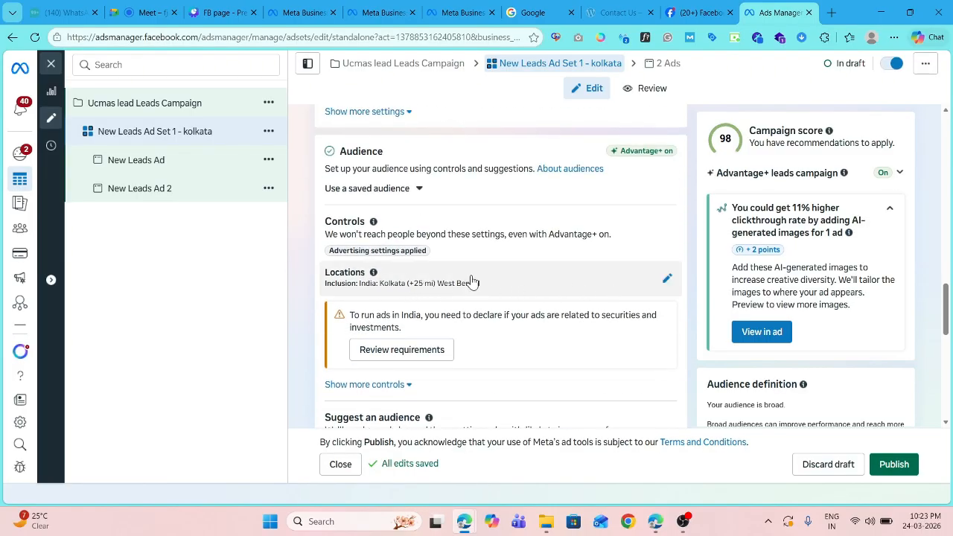
scroll(476, 275, "up", 6)
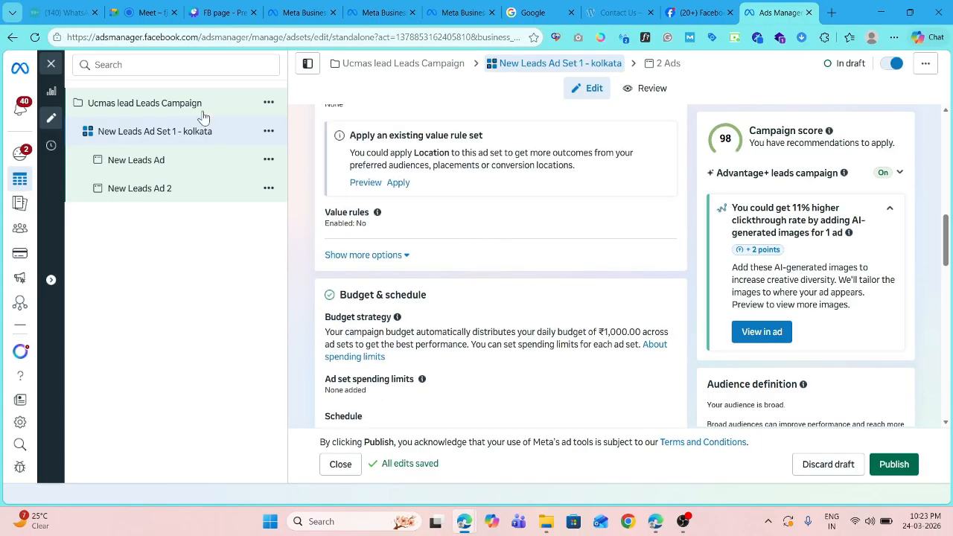
scroll(655, 216, "down", 4)
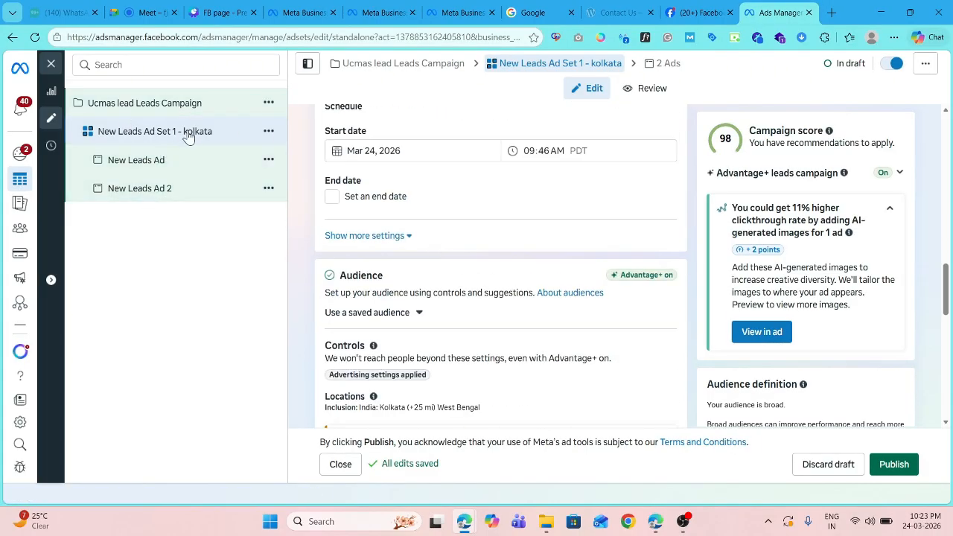
scroll(491, 236, "up", 4)
scroll(440, 219, "up", 6)
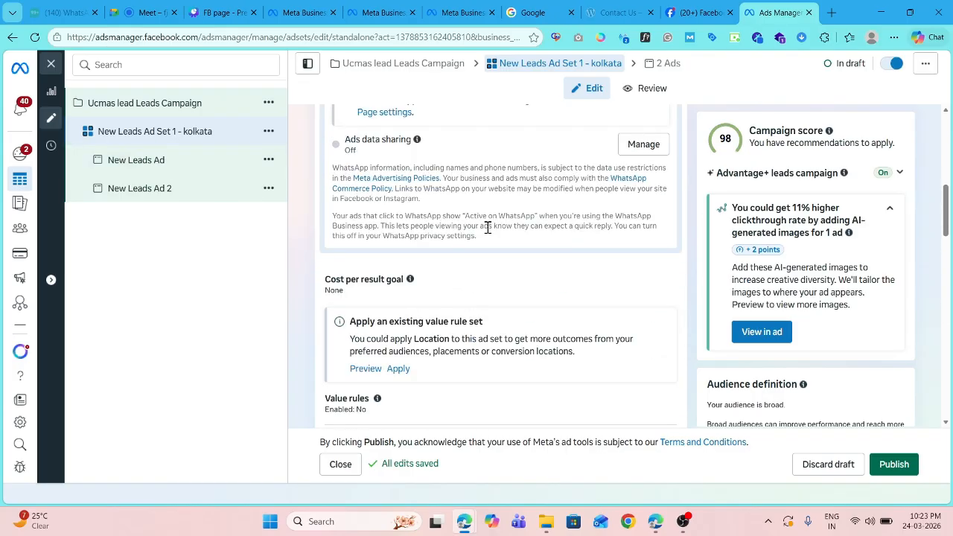
scroll(533, 339, "down", 10)
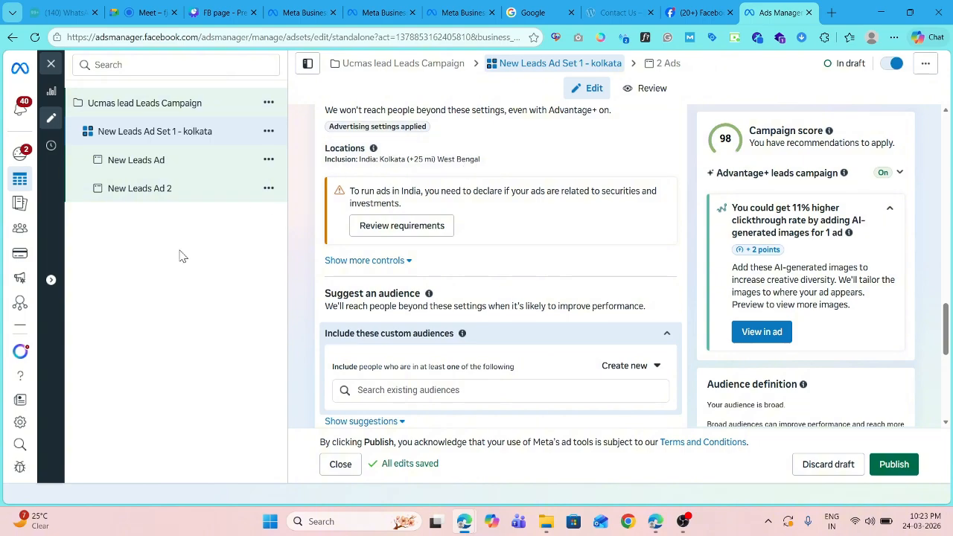
Create a second ad set in the Ucmas lead Leads Campaign and name it "New Leads Ad Set 2"
left_click(179, 109)
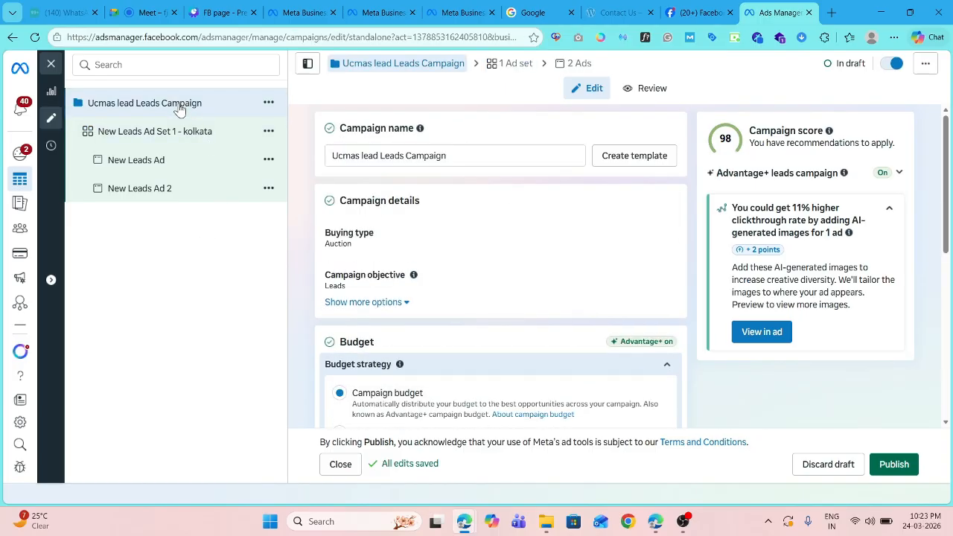
left_click(269, 105)
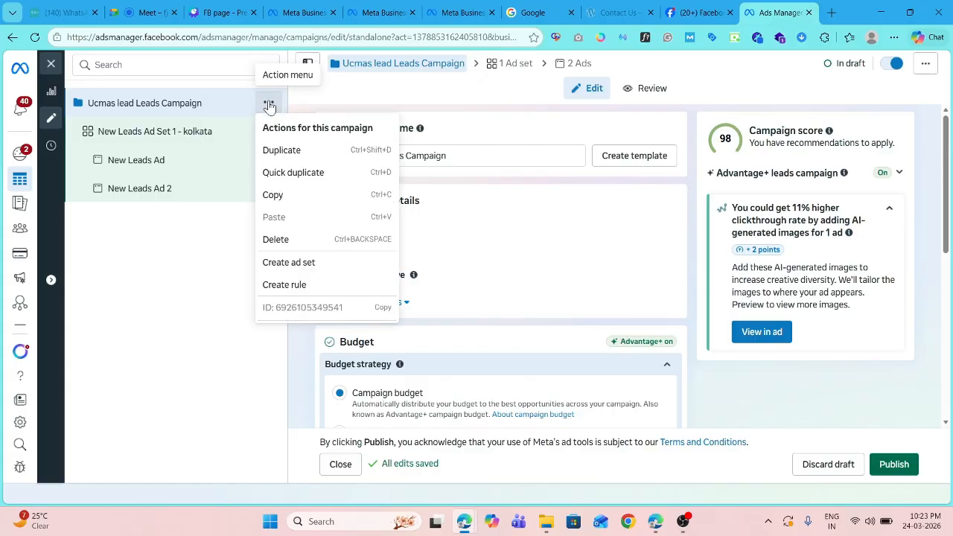
left_click(309, 267)
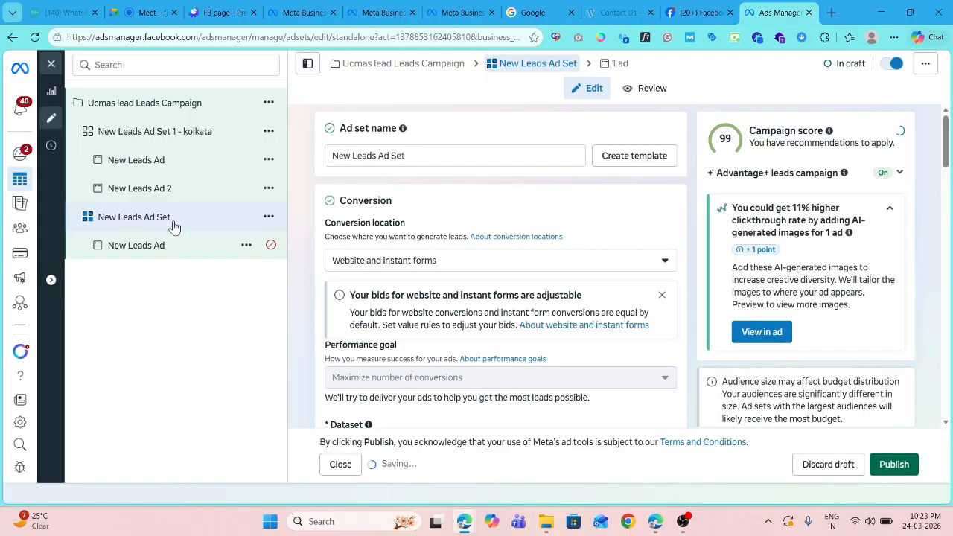
left_click(413, 157)
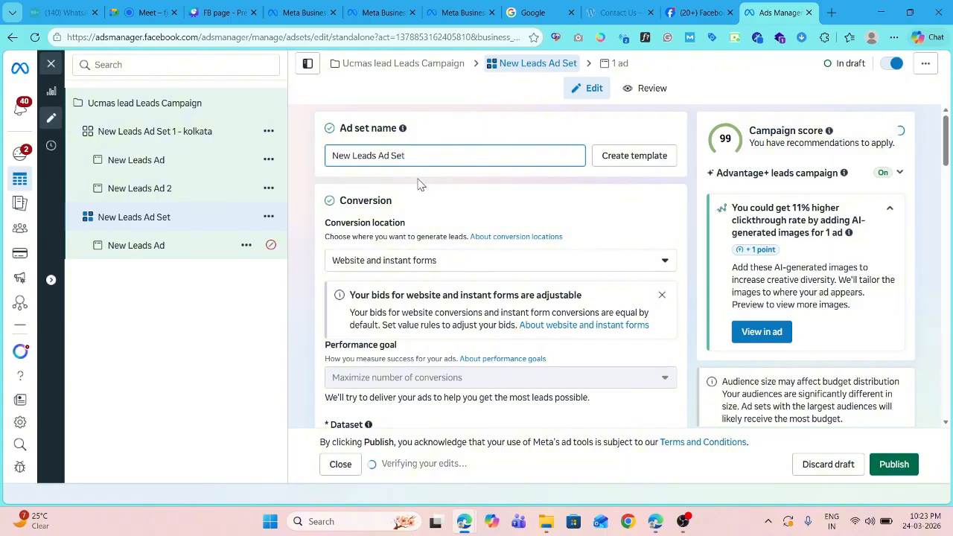
type("2")
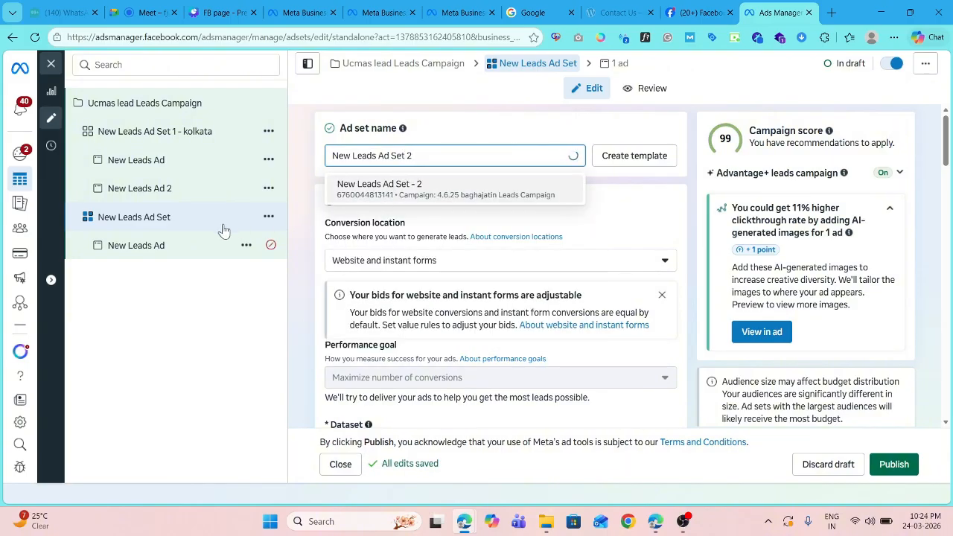
left_click(342, 231)
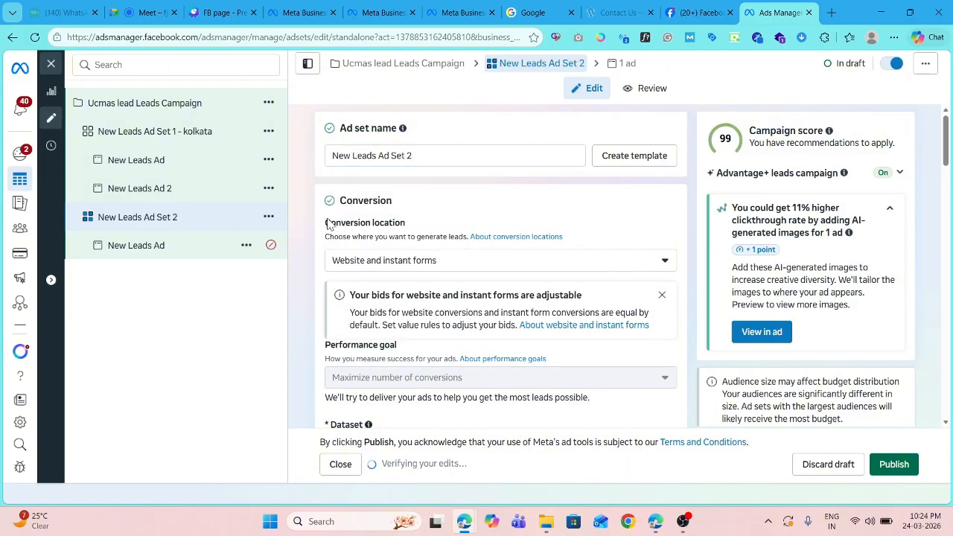
Set the audience location of New Leads Ad Set 2 to West Bengal, India
scroll(382, 260, "down", 10)
scroll(385, 255, "down", 10)
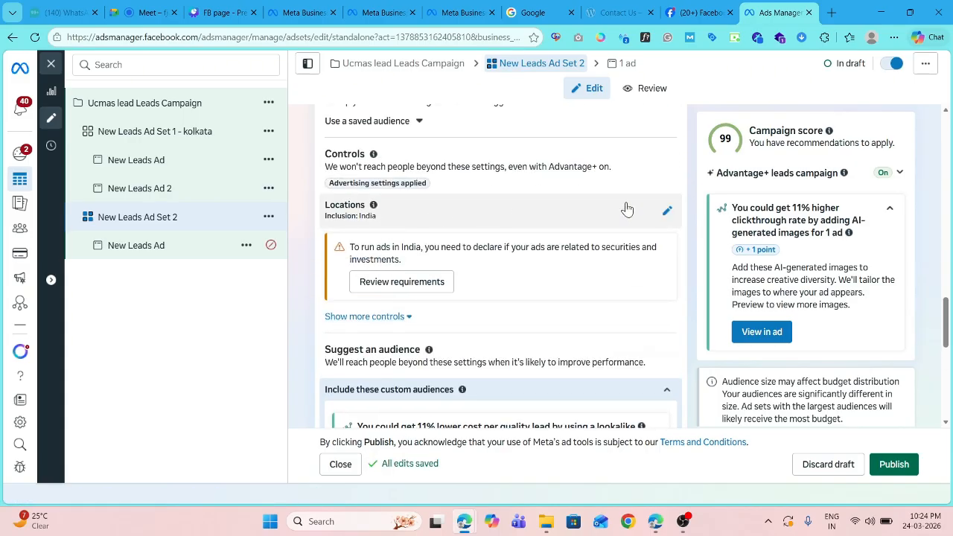
left_click(666, 212)
left_click(436, 300)
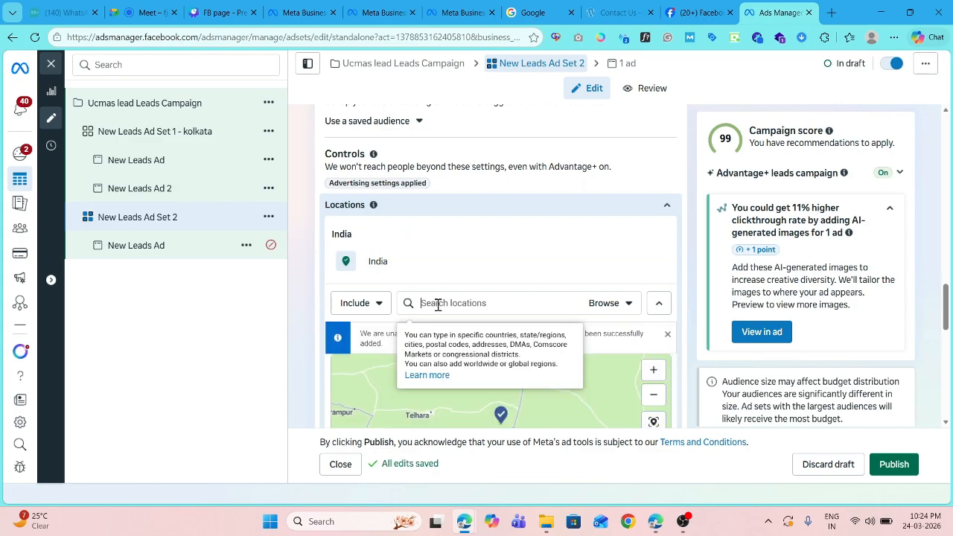
type("west")
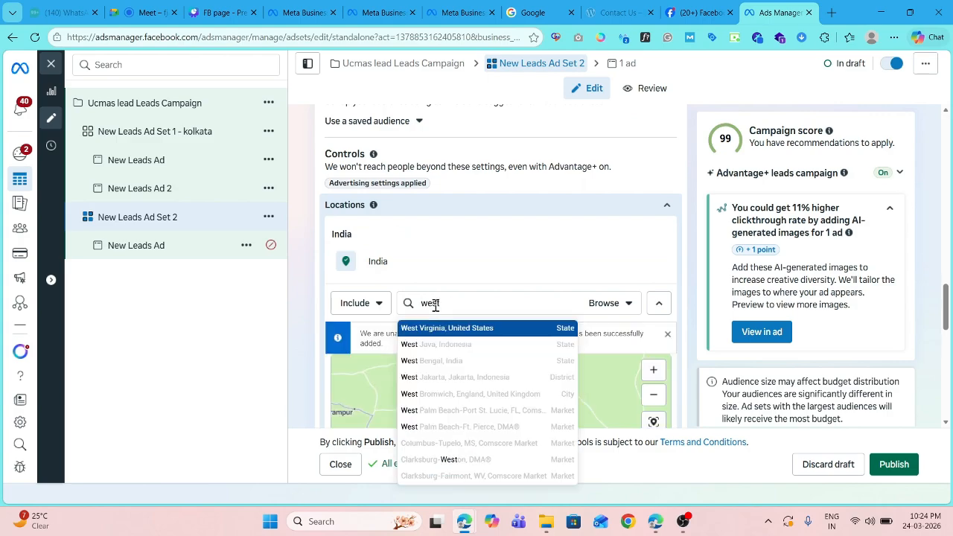
left_click(460, 366)
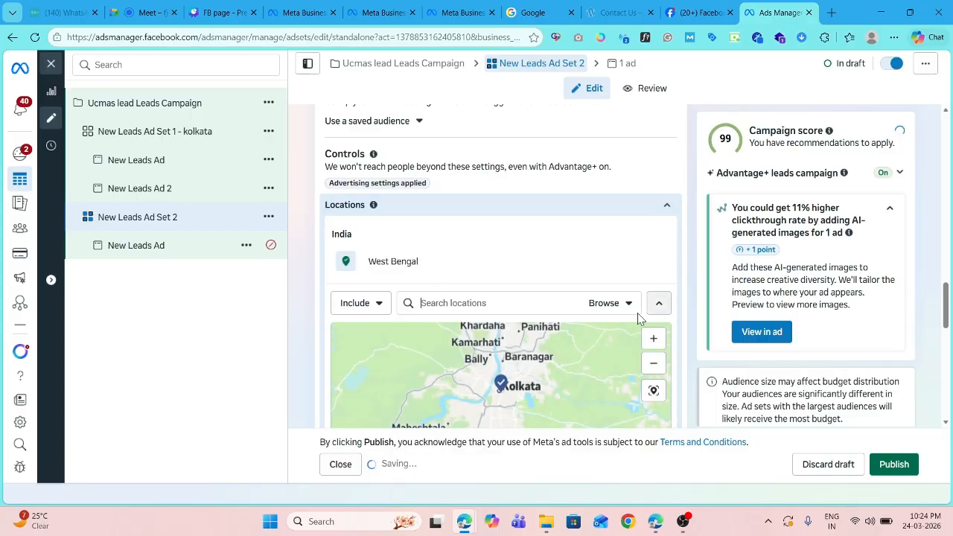
Try the "Use existing post" setup for the ad under New Leads Ad Set 2 and return it to "Create ad"
left_click(155, 250)
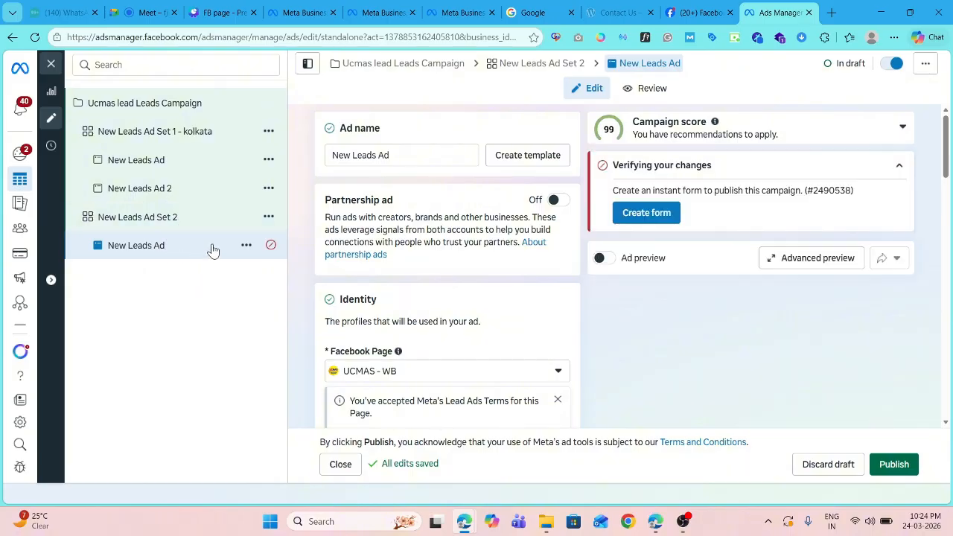
scroll(419, 291, "down", 10)
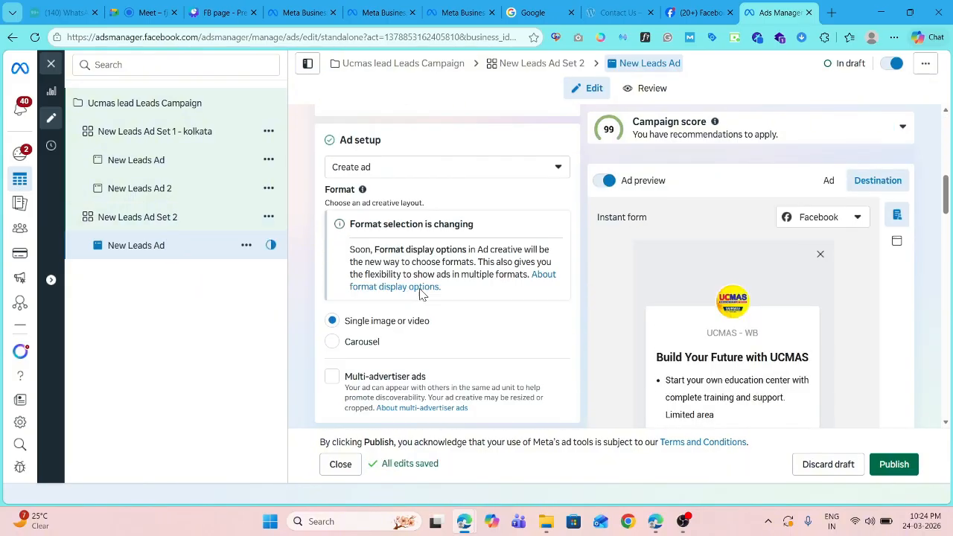
scroll(398, 219, "up", 1)
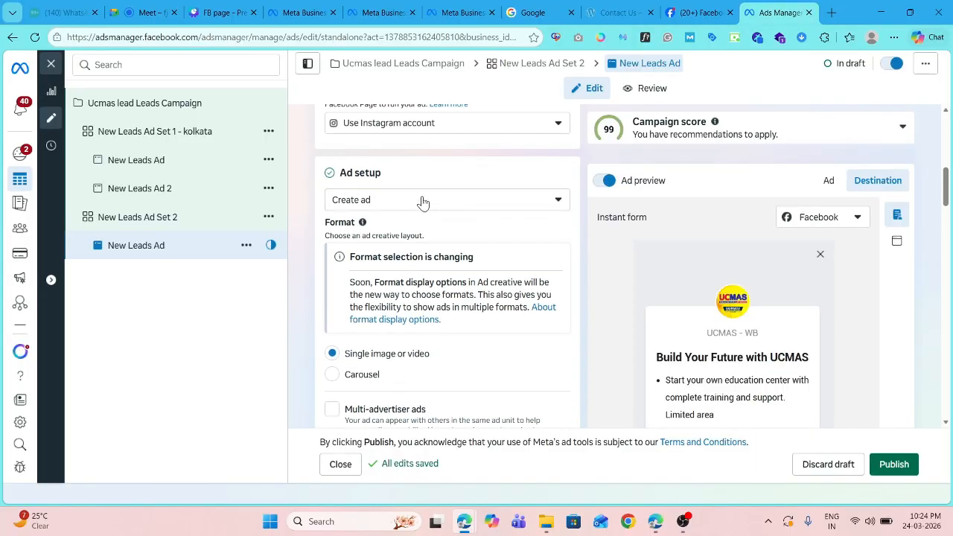
left_click(423, 201)
left_click(388, 251)
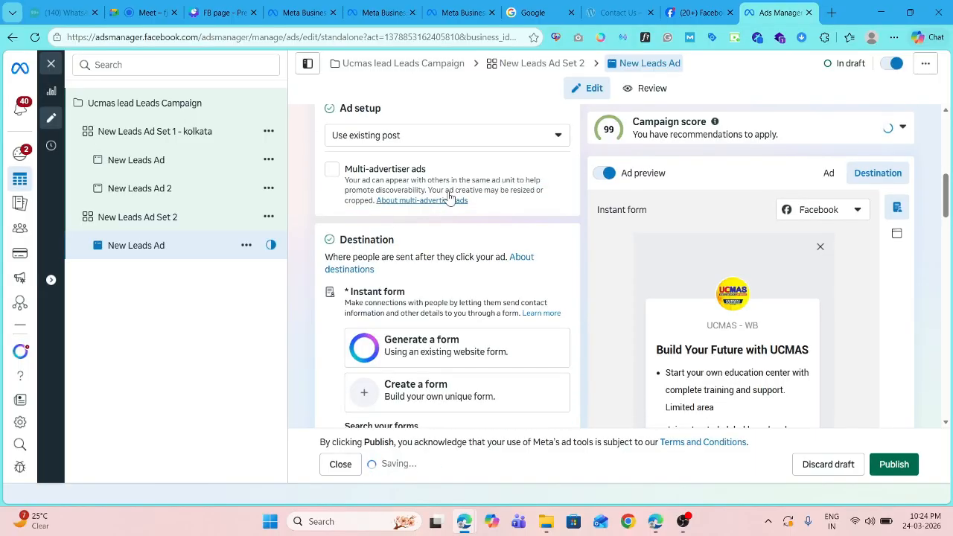
left_click(426, 136)
left_click(393, 166)
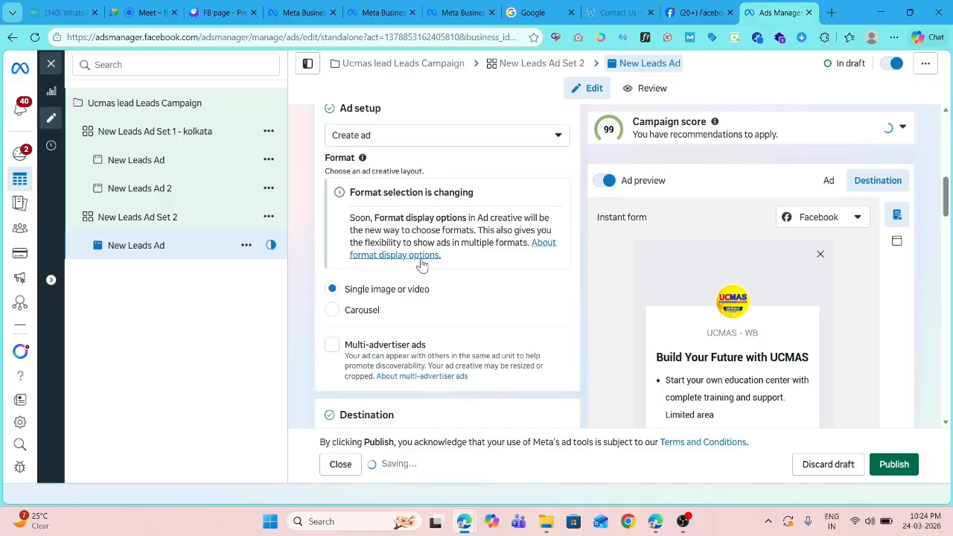
Review the format, website destination and instant form settings of the ad under New Leads Ad Set 2
scroll(414, 266, "down", 3)
scroll(400, 268, "up", 3)
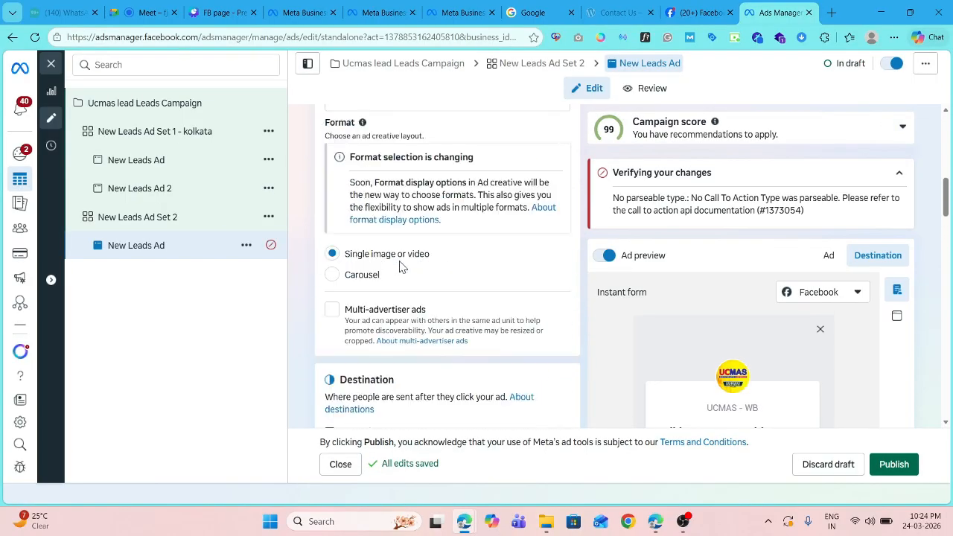
scroll(399, 267, "down", 7)
scroll(400, 267, "up", 5)
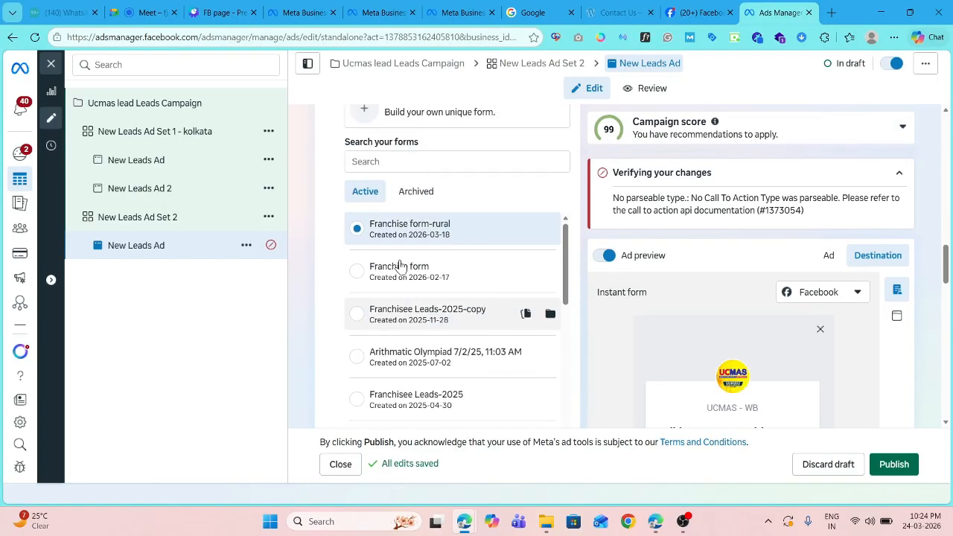
scroll(399, 266, "up", 4)
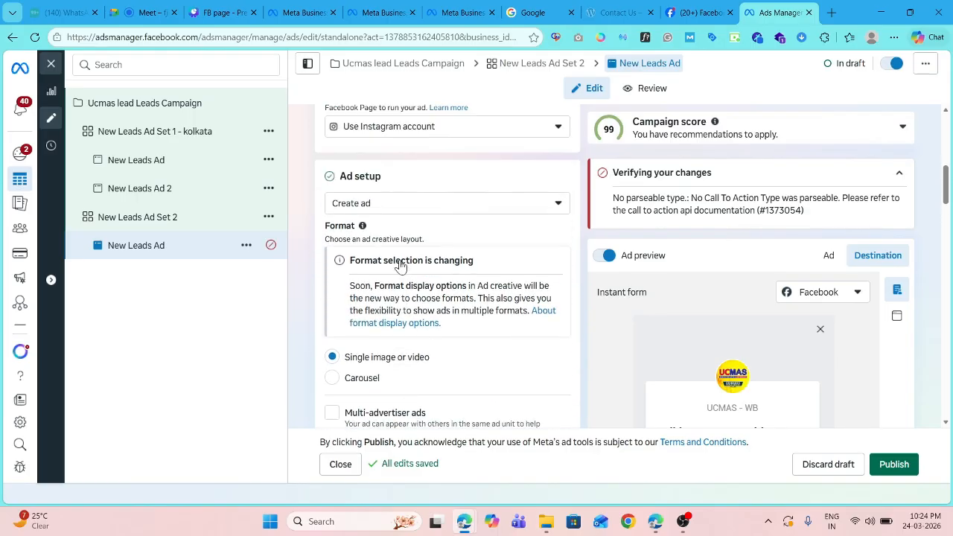
scroll(400, 267, "down", 10)
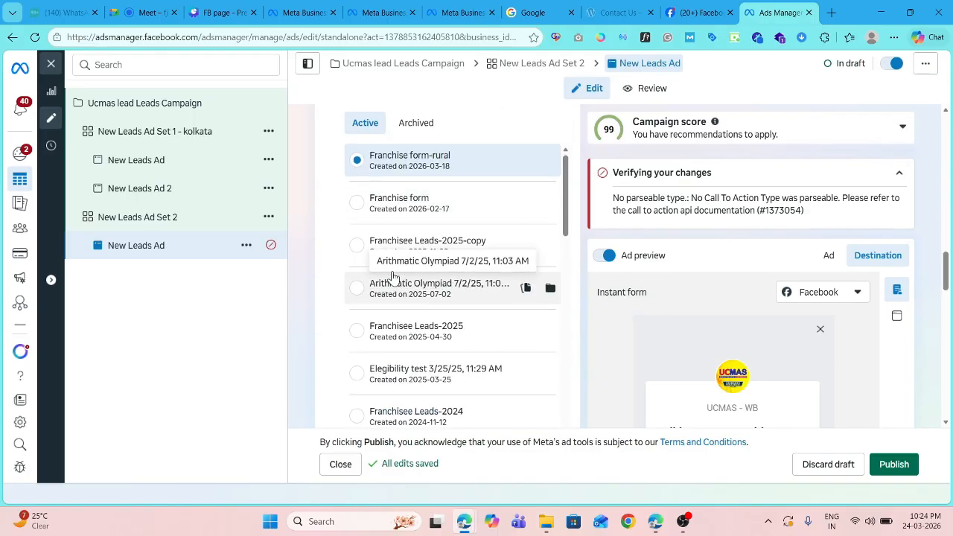
scroll(393, 277, "up", 3)
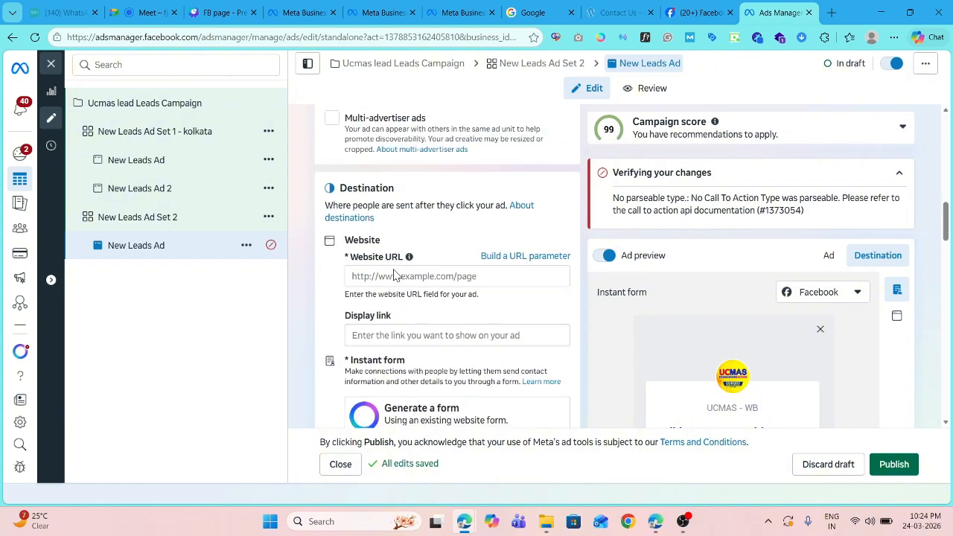
scroll(395, 269, "up", 1)
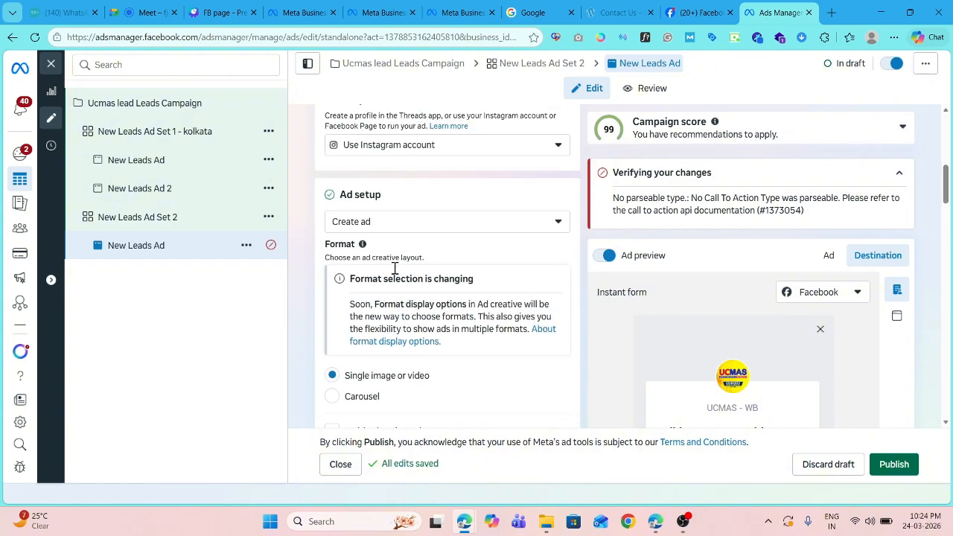
scroll(395, 274, "up", 4)
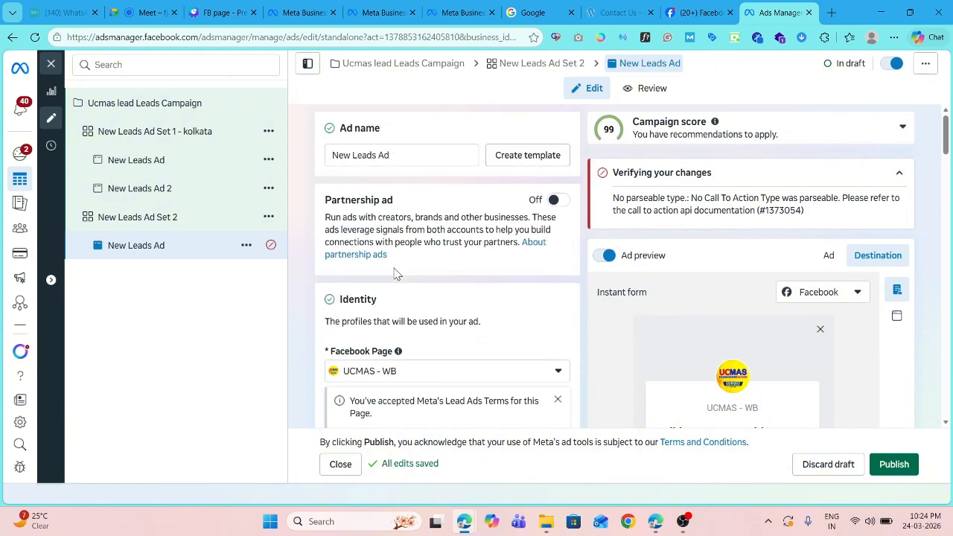
Start a video ad creative for the ad under New Leads Ad Set 2 with the account video 0701.mp4
scroll(397, 274, "down", 15)
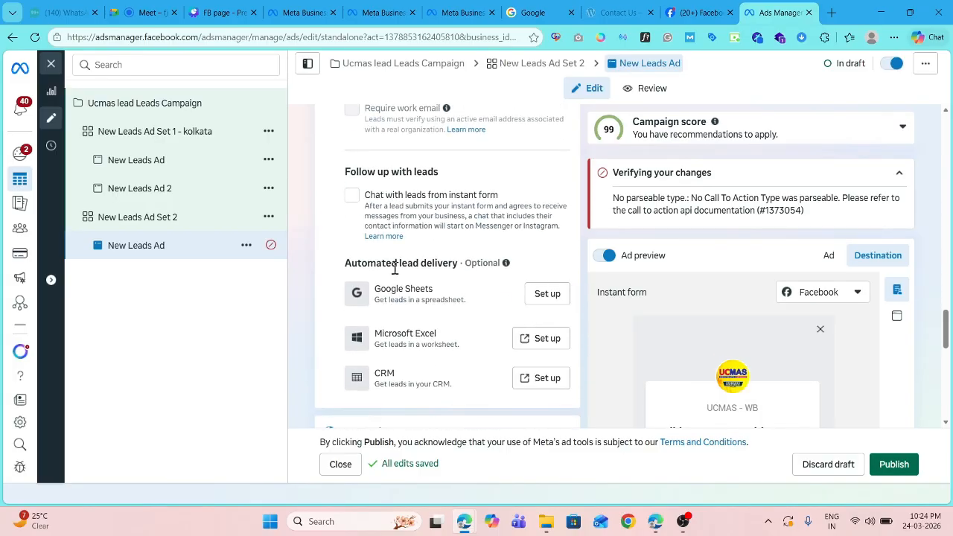
scroll(395, 269, "down", 3)
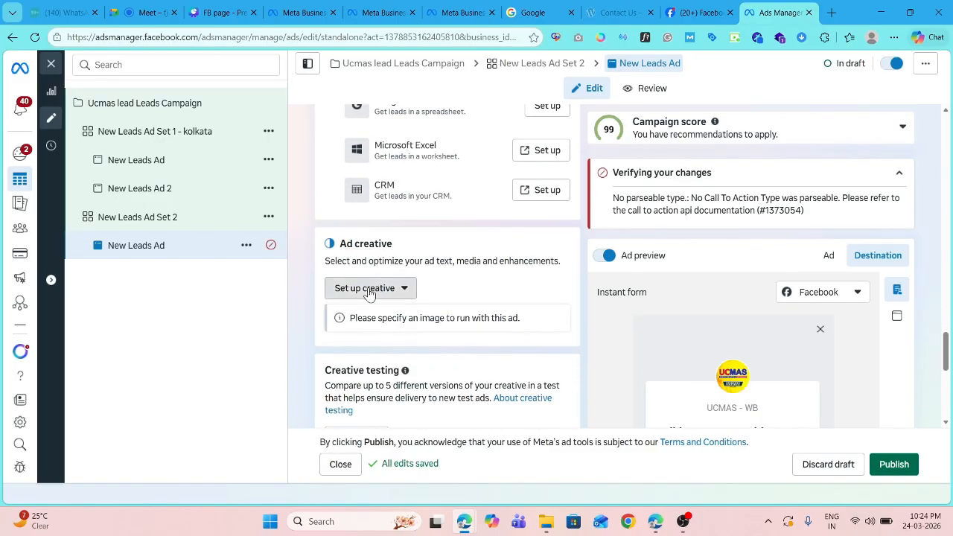
left_click(368, 291)
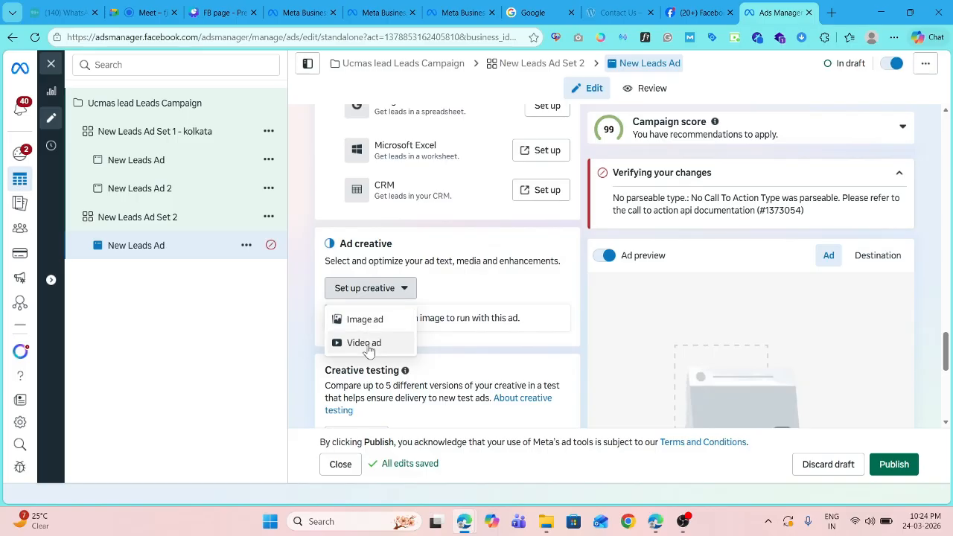
left_click(369, 343)
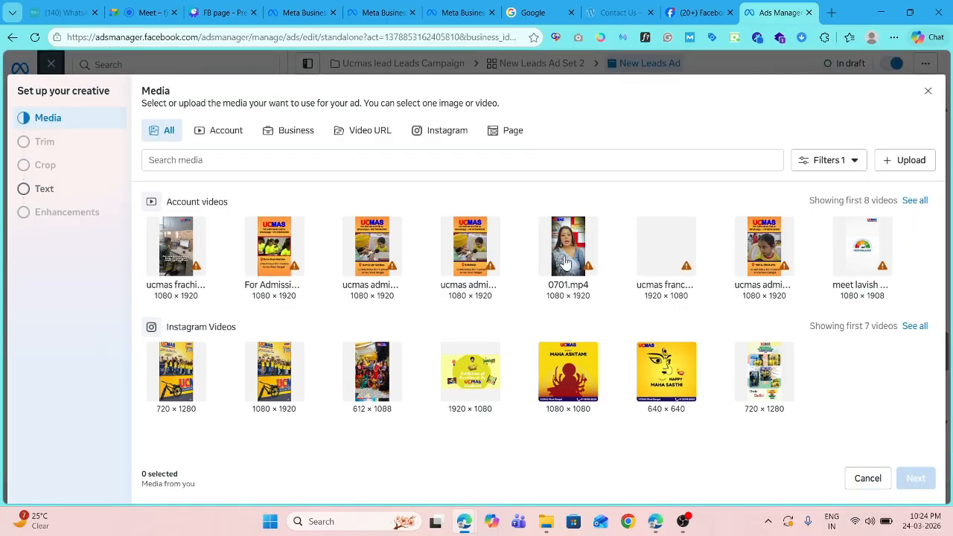
left_click(565, 257)
left_click(914, 479)
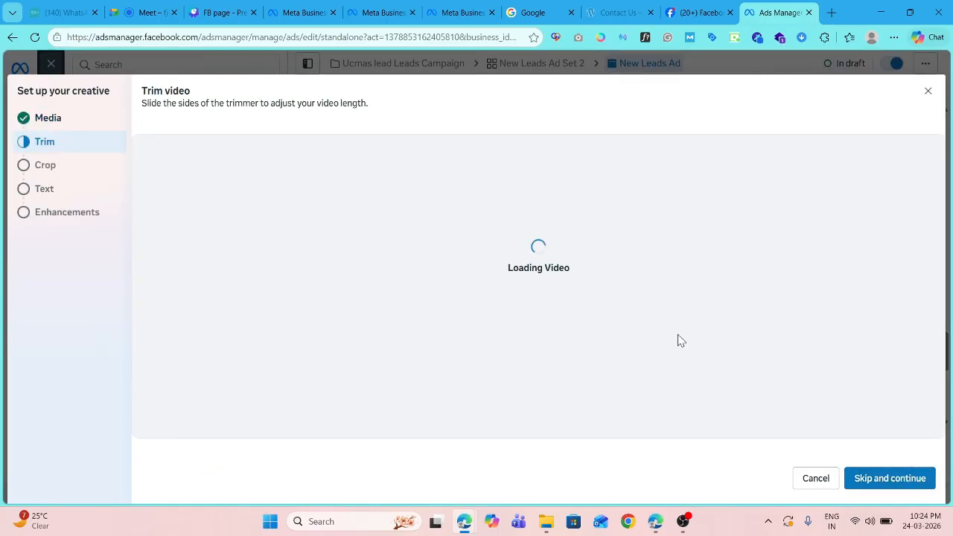
Skip trimming and finish the video creative with the original crops, blank text fields and default enhancements
left_click(889, 478)
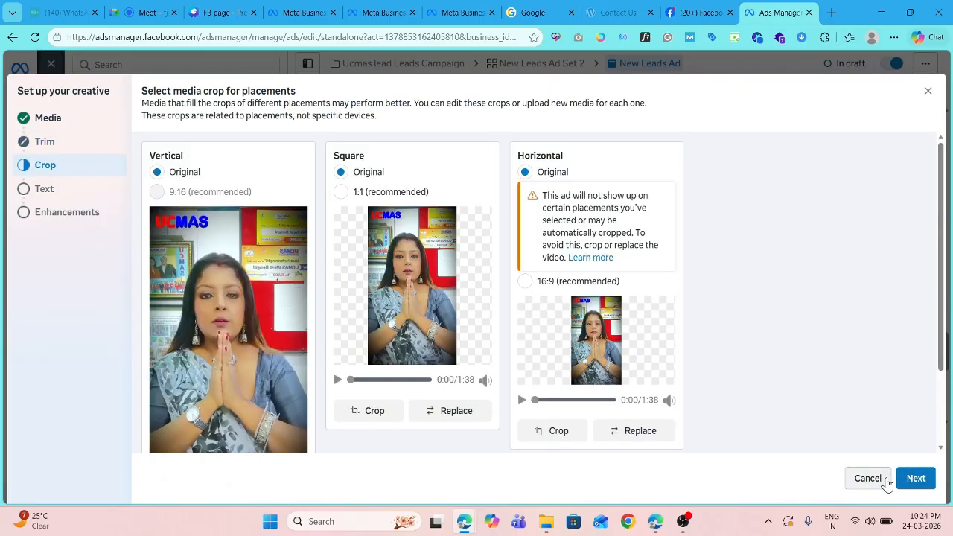
left_click(914, 480)
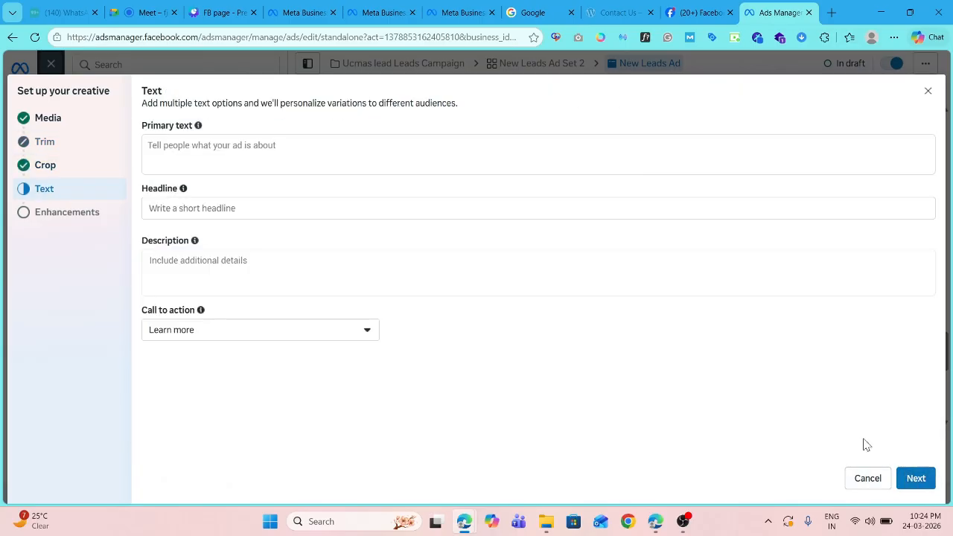
left_click(923, 481)
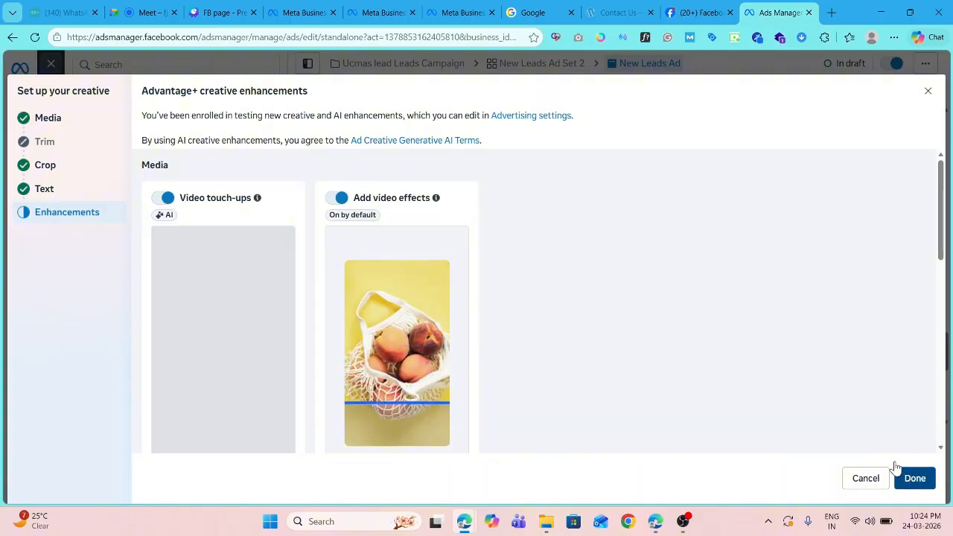
left_click(897, 473)
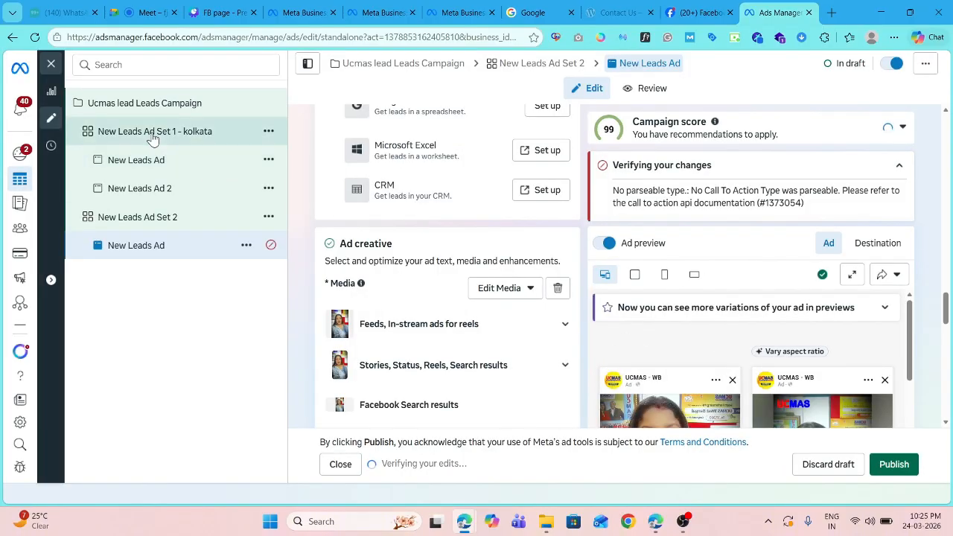
View the campaign's settings and compare the Kolkata ad set with New Leads Ad Set 2
left_click(192, 103)
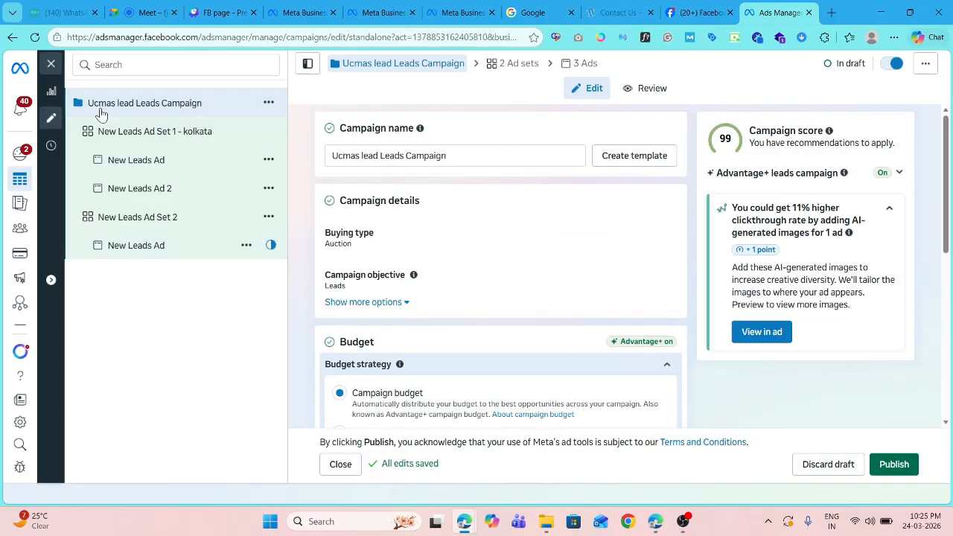
left_click(171, 139)
left_click(176, 222)
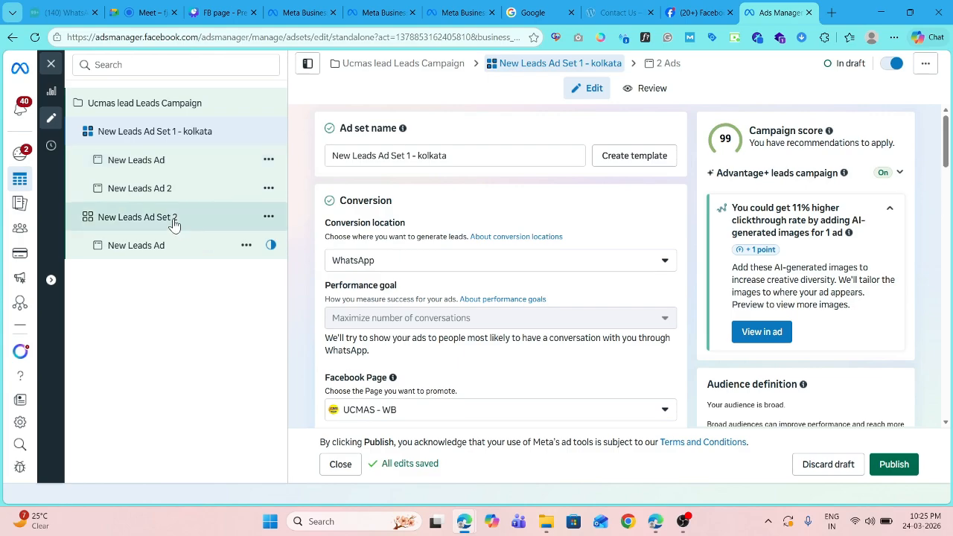
left_click(199, 133)
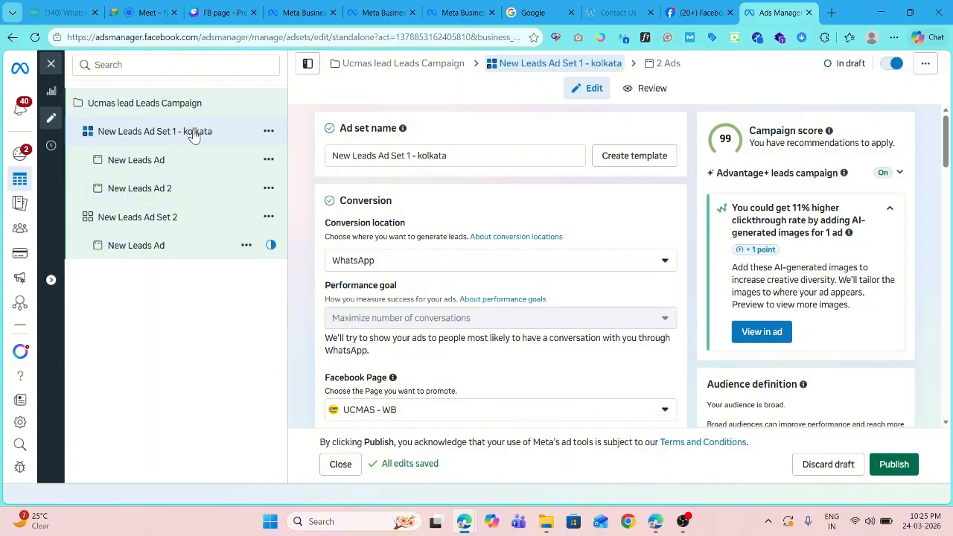
left_click(170, 223)
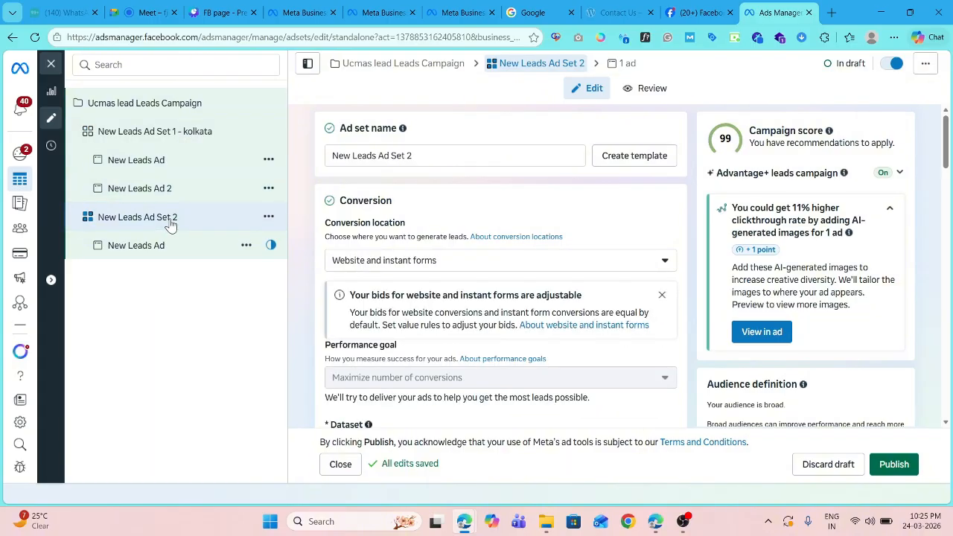
Rename New Leads Ad Set 2 as "New Leads Ad Set 2 - west bengal"
left_click(435, 154)
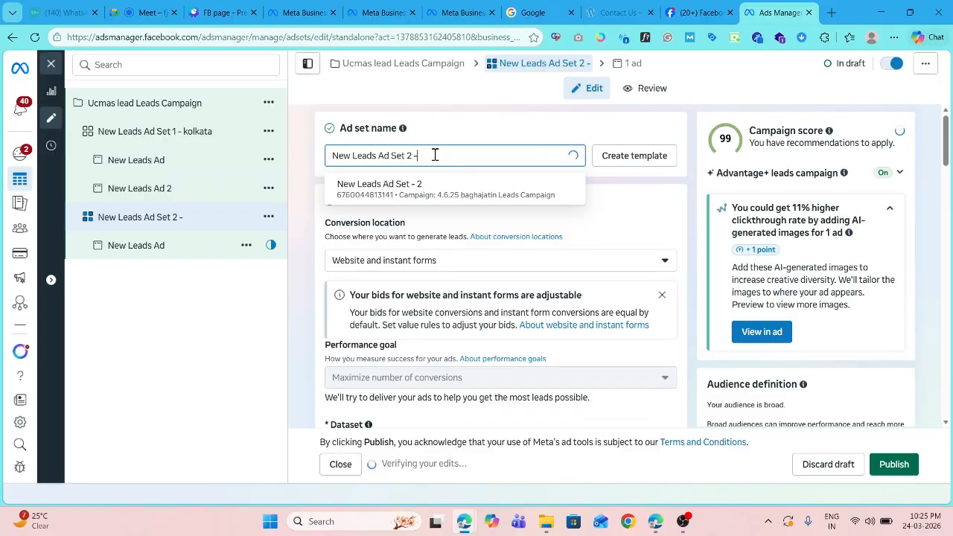
type("- west be")
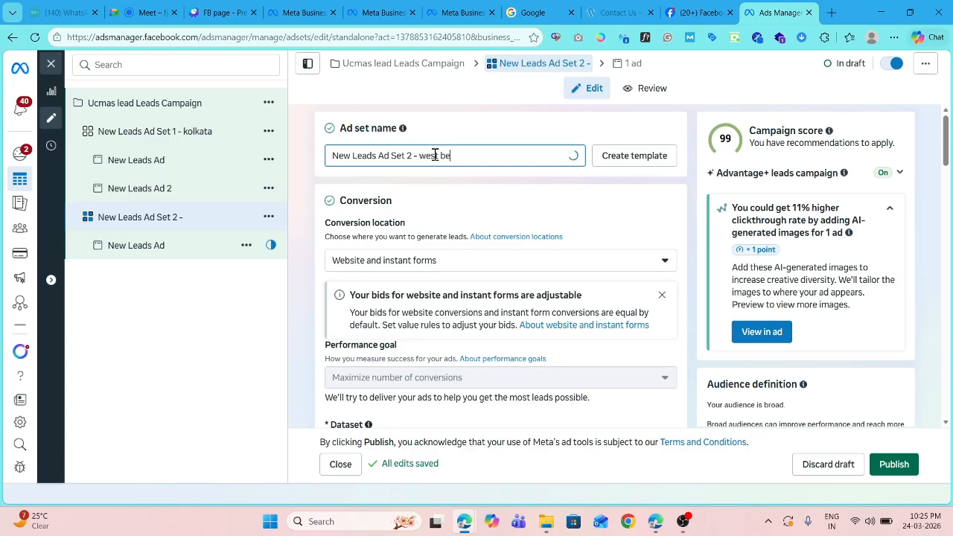
type("ngal")
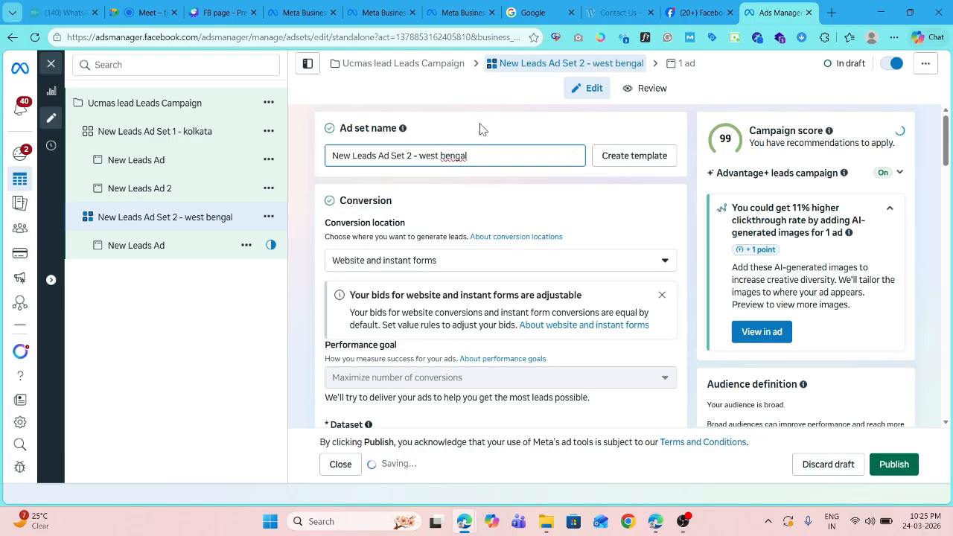
left_click(480, 129)
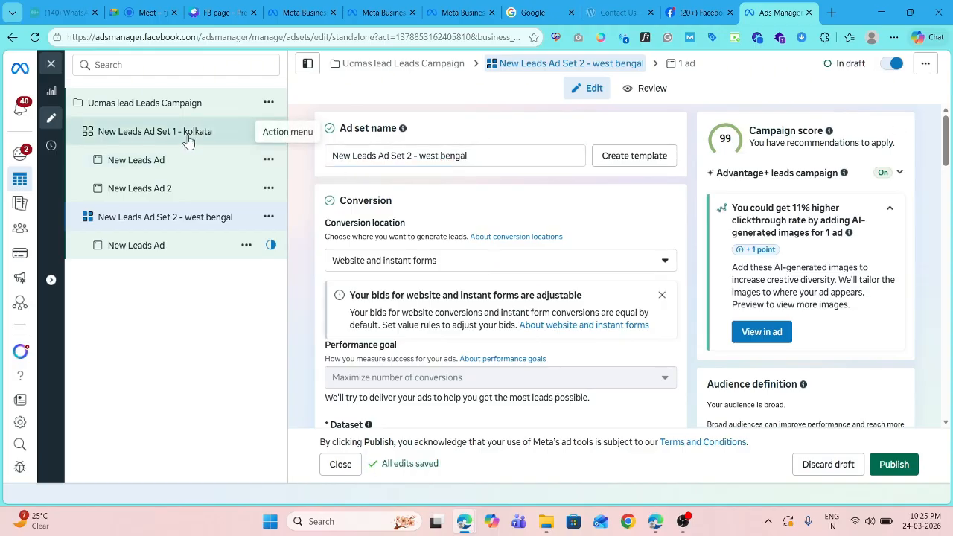
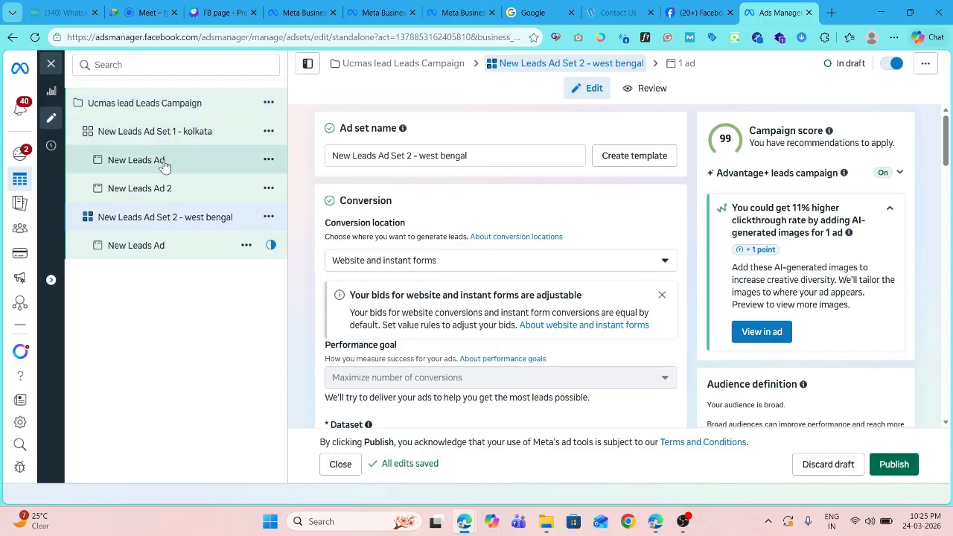
Switch to the Google Meet call, look through the contributors list and stop presenting the screen
left_click(147, 12)
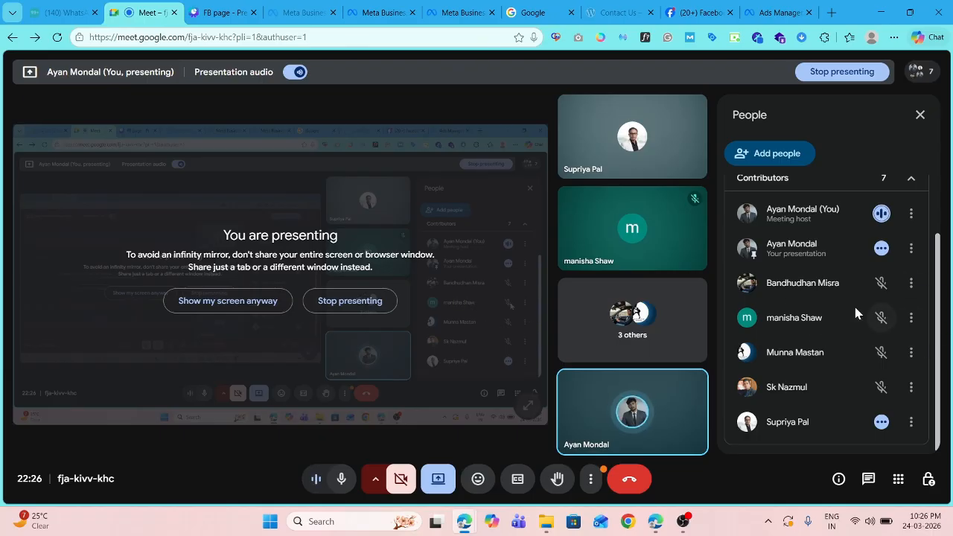
scroll(819, 379, "up", 1)
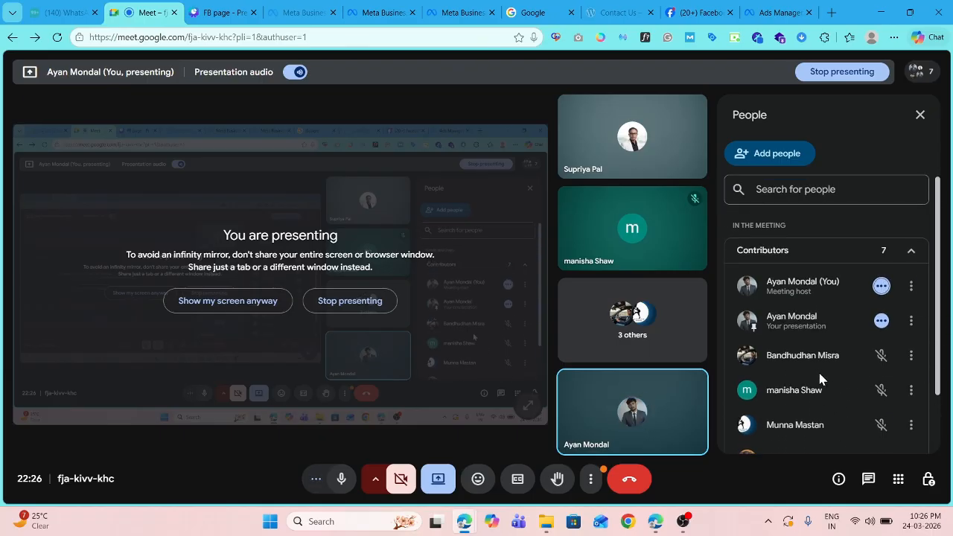
scroll(792, 344, "down", 1)
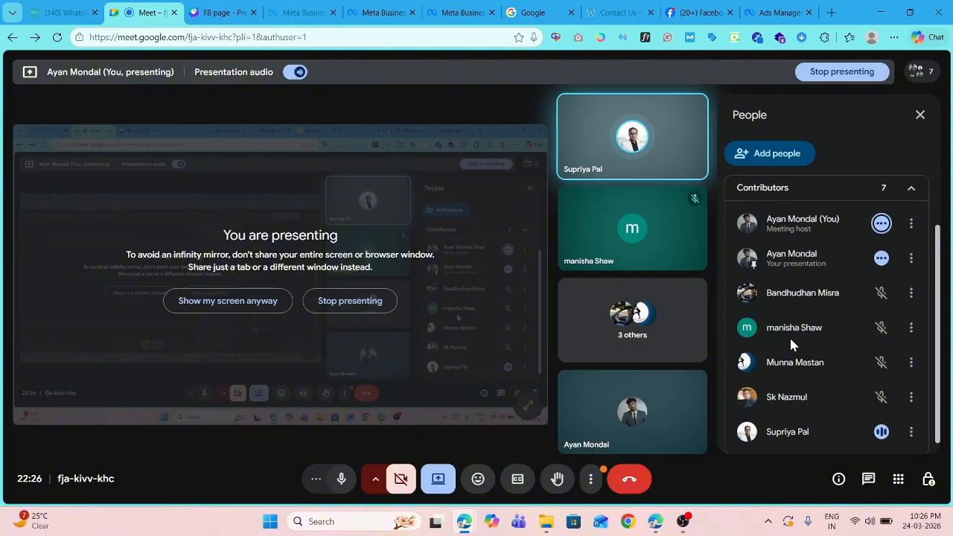
scroll(791, 344, "up", 2)
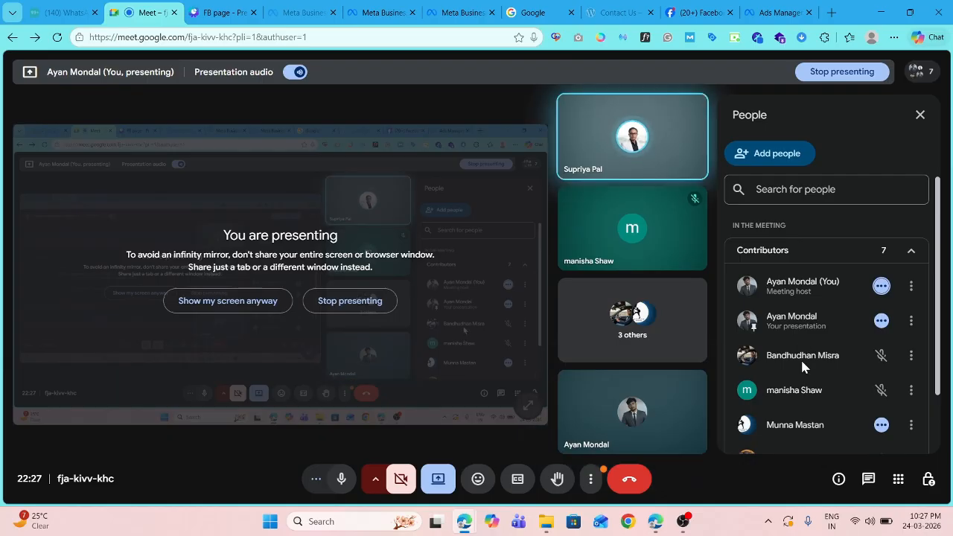
left_click(367, 302)
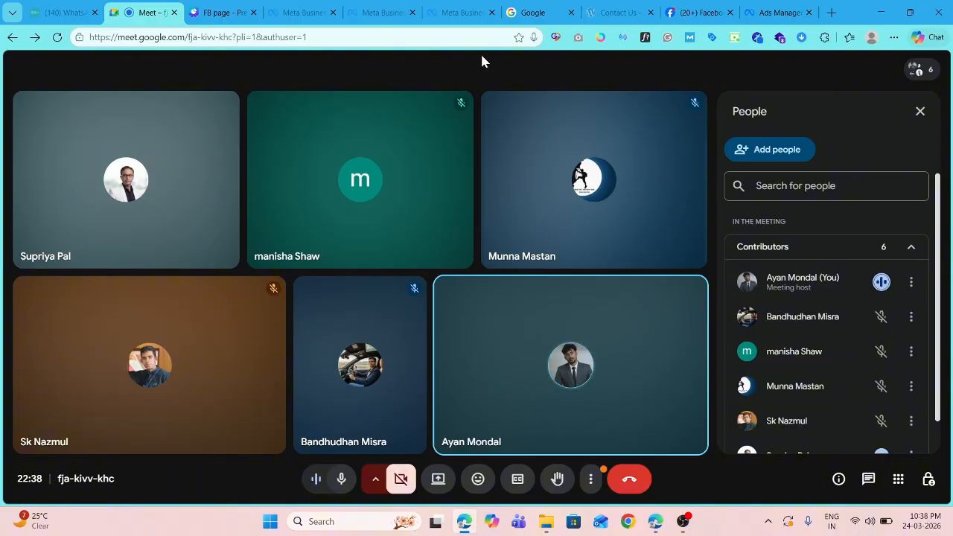
Switch to Facebook and view the UCMAS Abacus Baghajatin page's profile, photos and posts
left_click(711, 12)
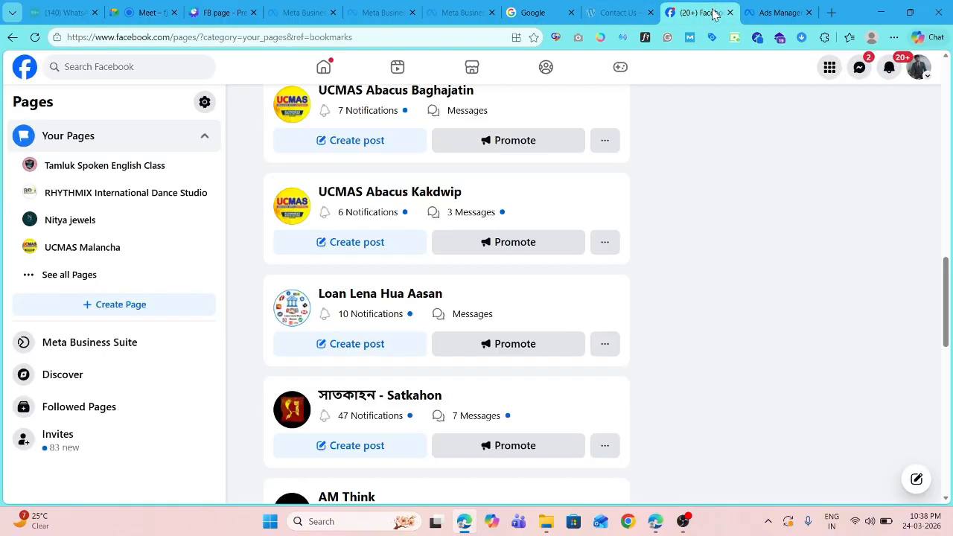
left_click(305, 119)
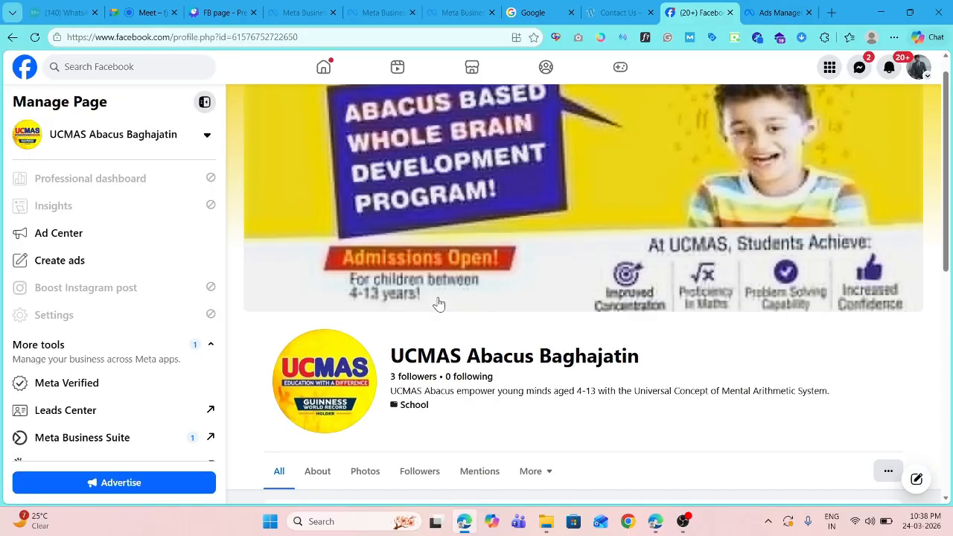
scroll(432, 307, "down", 2)
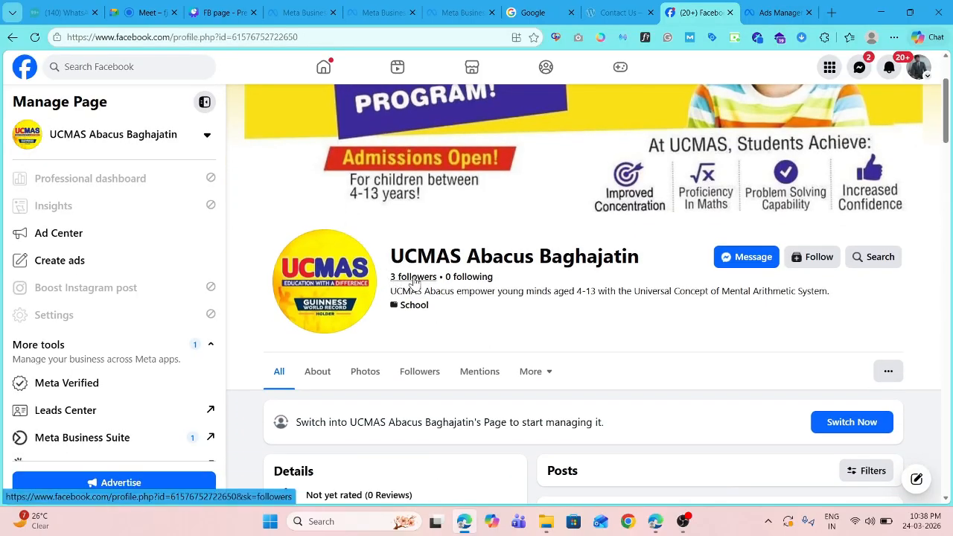
scroll(447, 305, "down", 7)
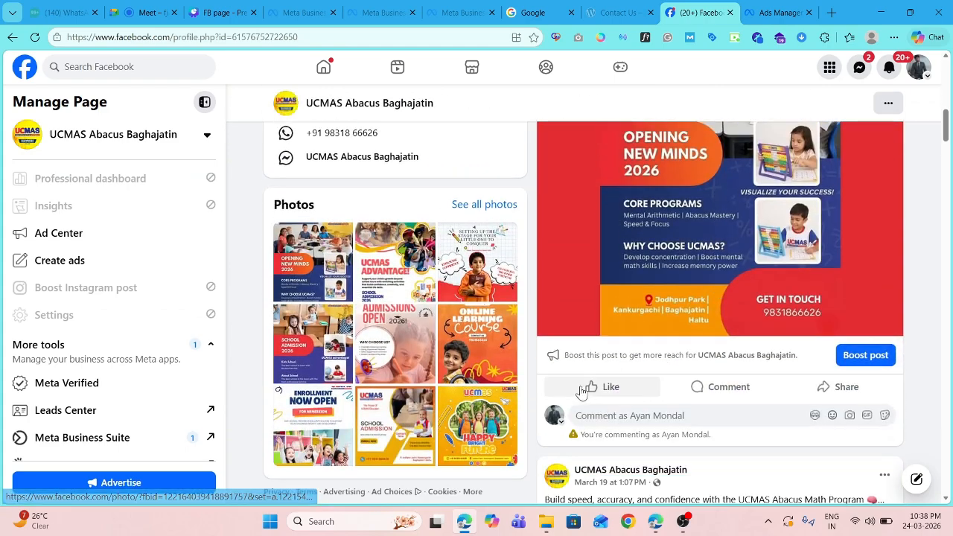
mouse_move(603, 387)
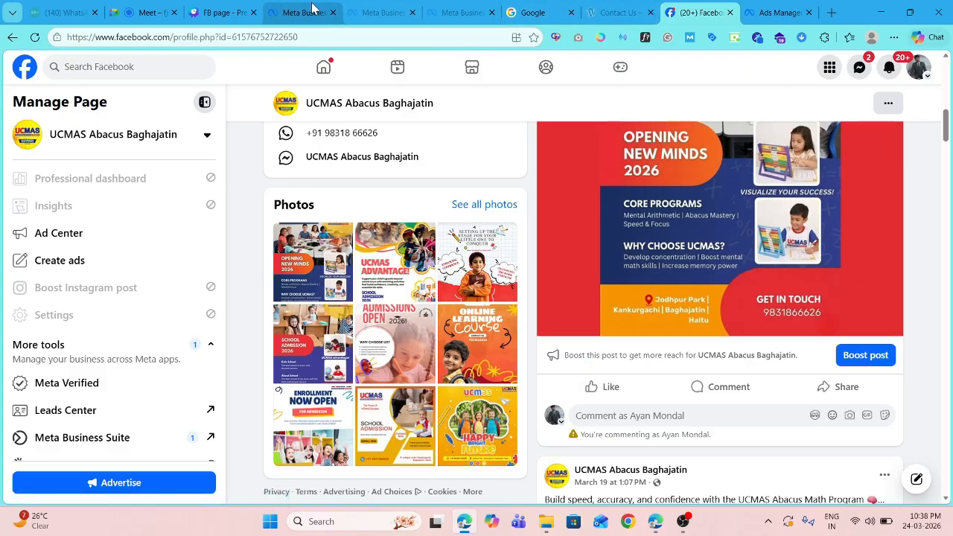
Return to Ads Manager, close the west bengal ad set editor without publishing and clear the campaign and ad set selections
left_click(782, 11)
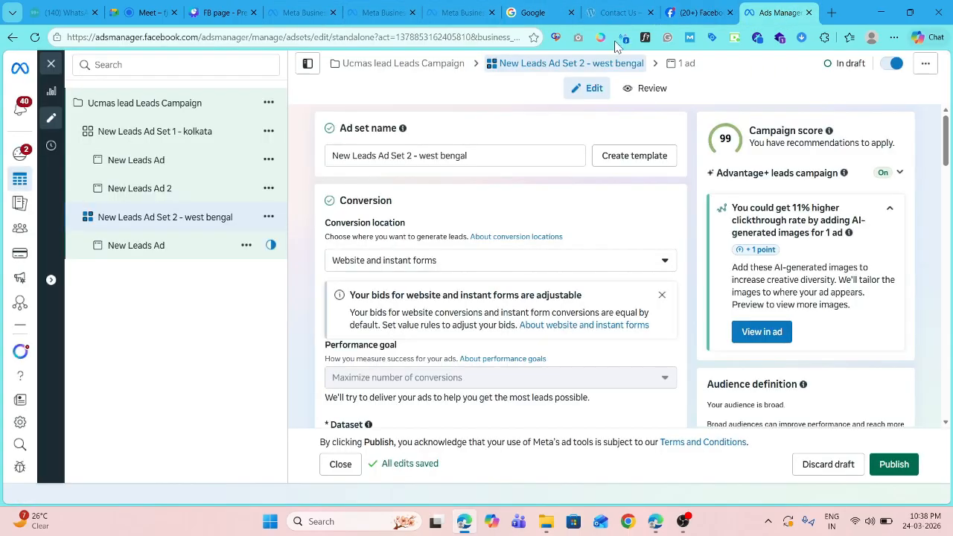
left_click(50, 64)
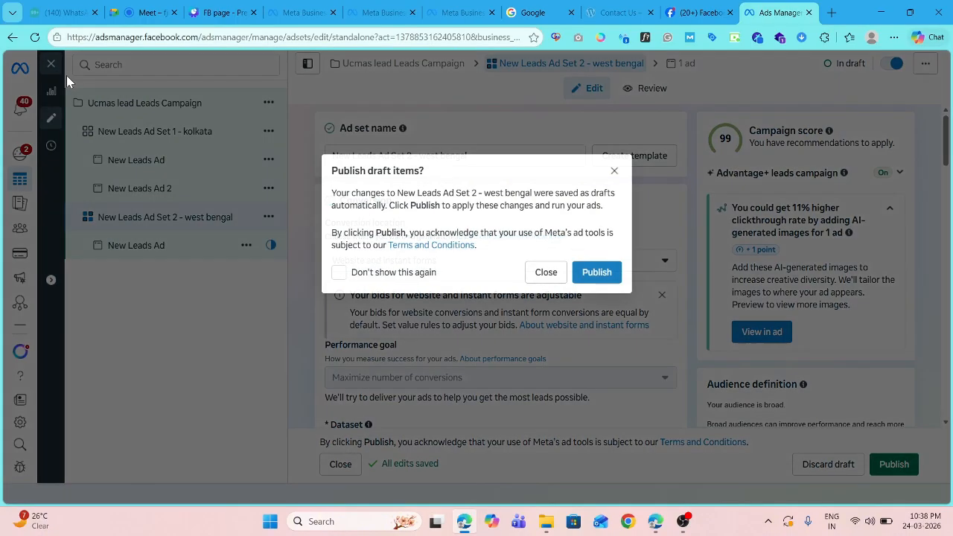
left_click(543, 274)
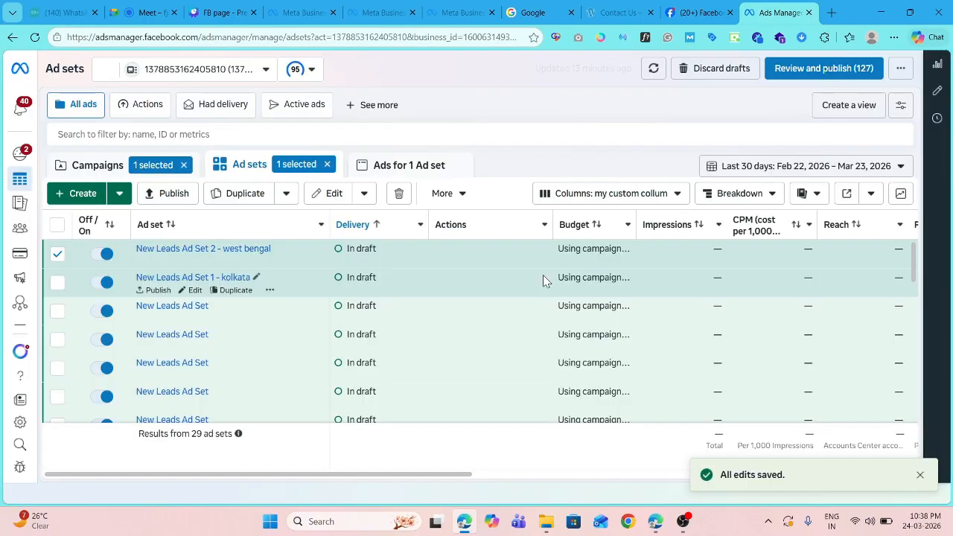
left_click(172, 167)
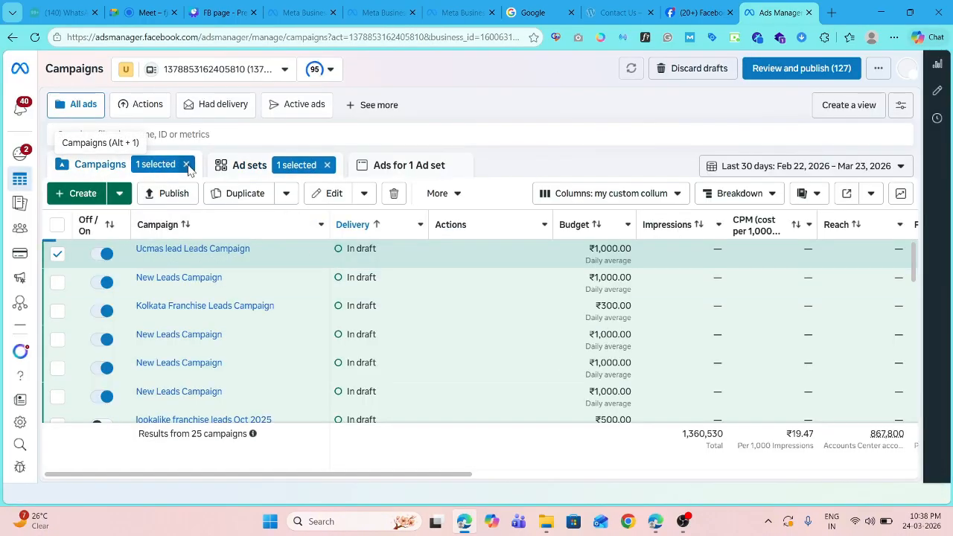
left_click(187, 165)
left_click(299, 165)
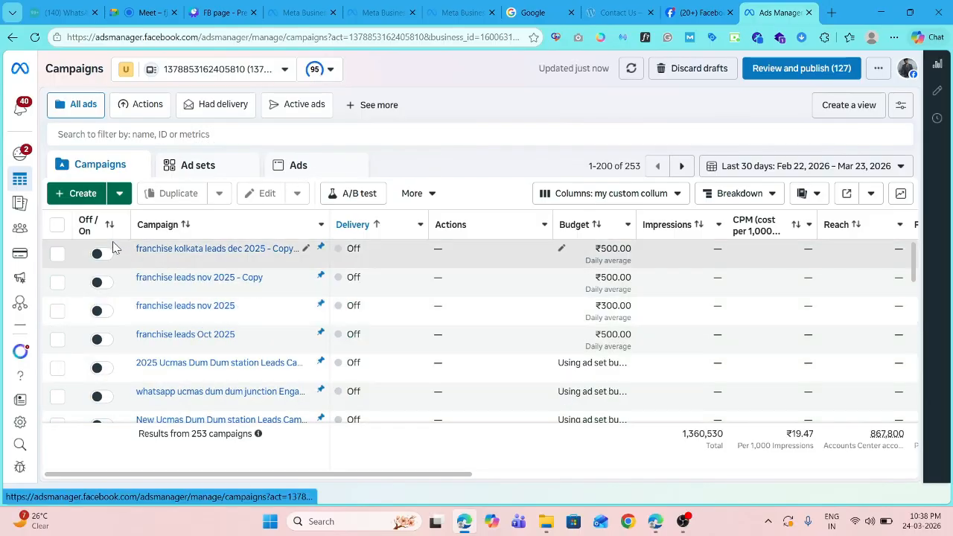
left_click(79, 192)
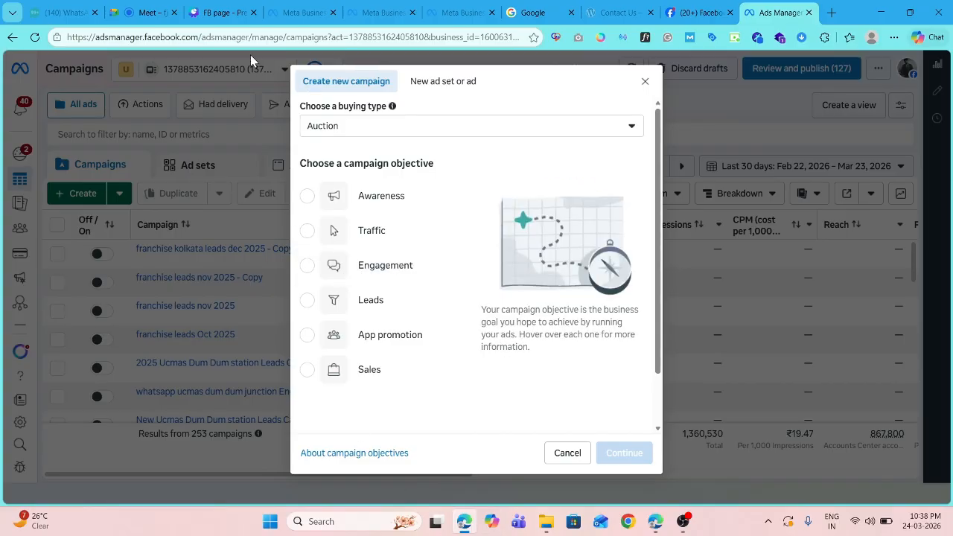
Switch to the Google Meet call and share the entire screen with audio
left_click(148, 12)
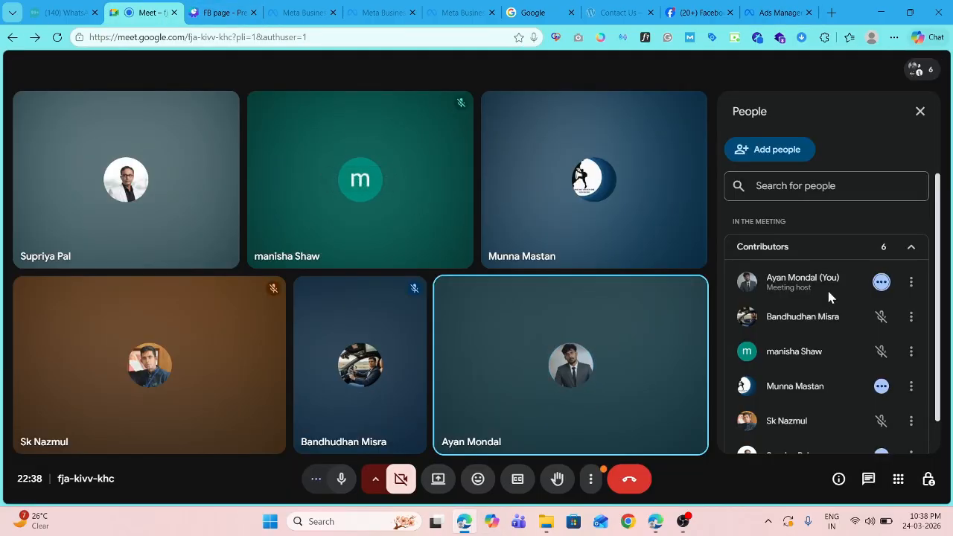
left_click(438, 480)
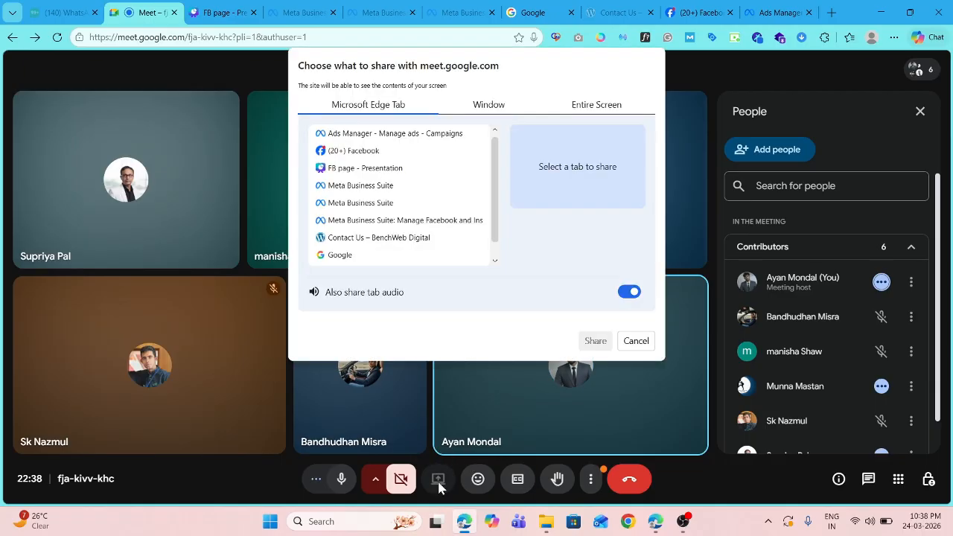
left_click(605, 104)
left_click(434, 172)
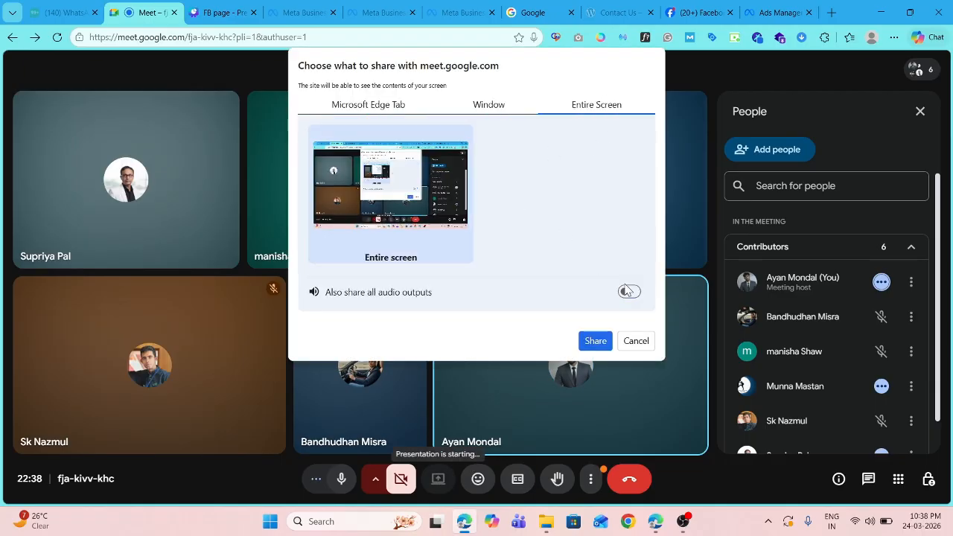
left_click(596, 341)
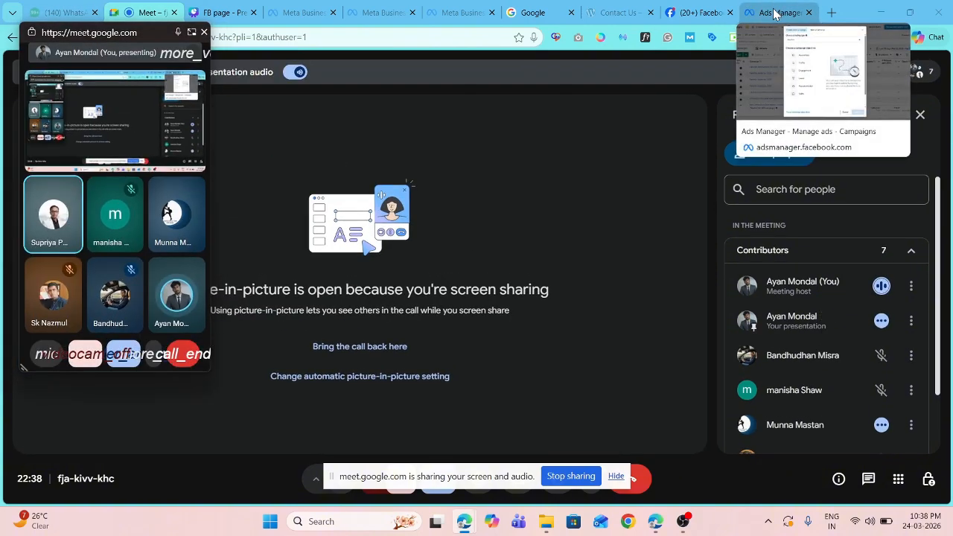
Return to Ads Manager, dismiss the new campaign dialog and move the floating call window away from the campaign names
left_click(776, 12)
left_click(644, 82)
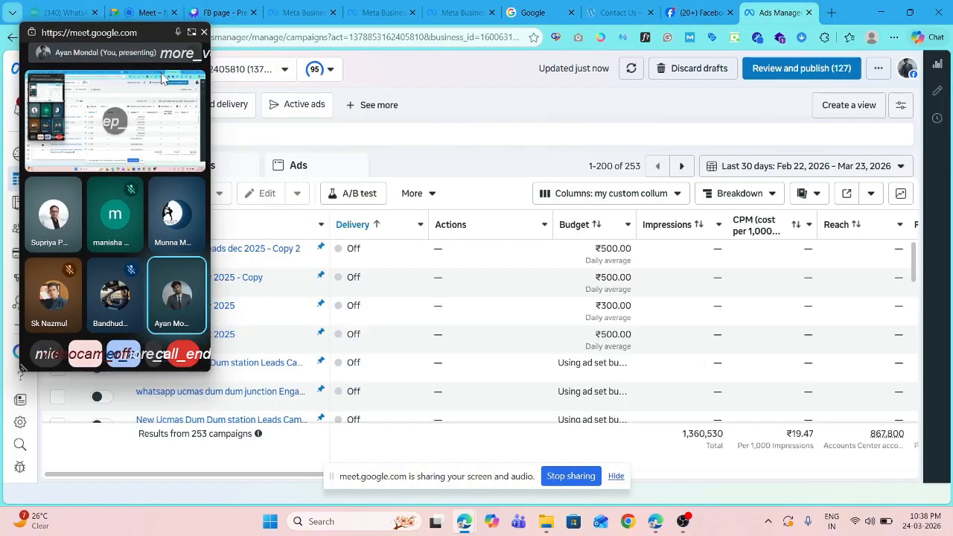
left_click_drag(146, 28, 861, 45)
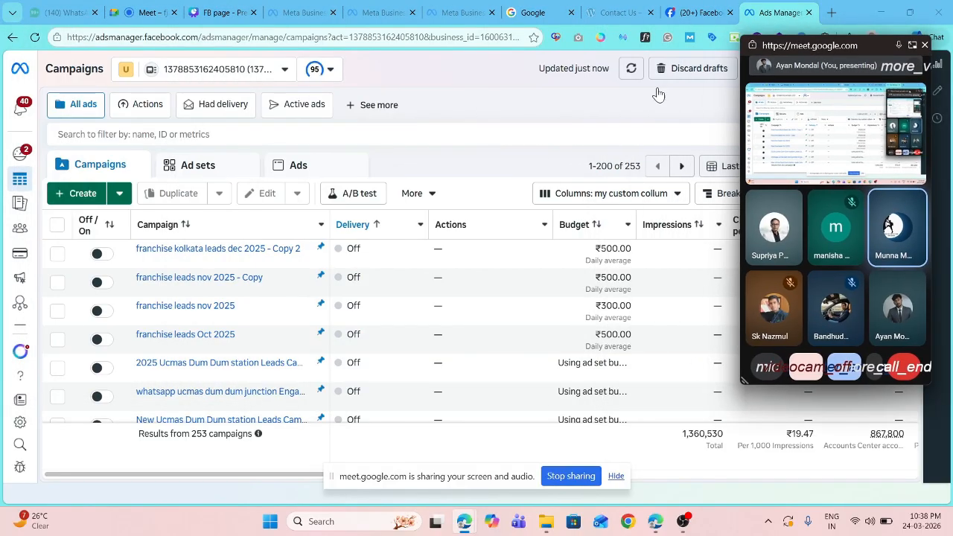
Create a new auction campaign with the Engagement objective and the manual engagement campaign setup
left_click(73, 198)
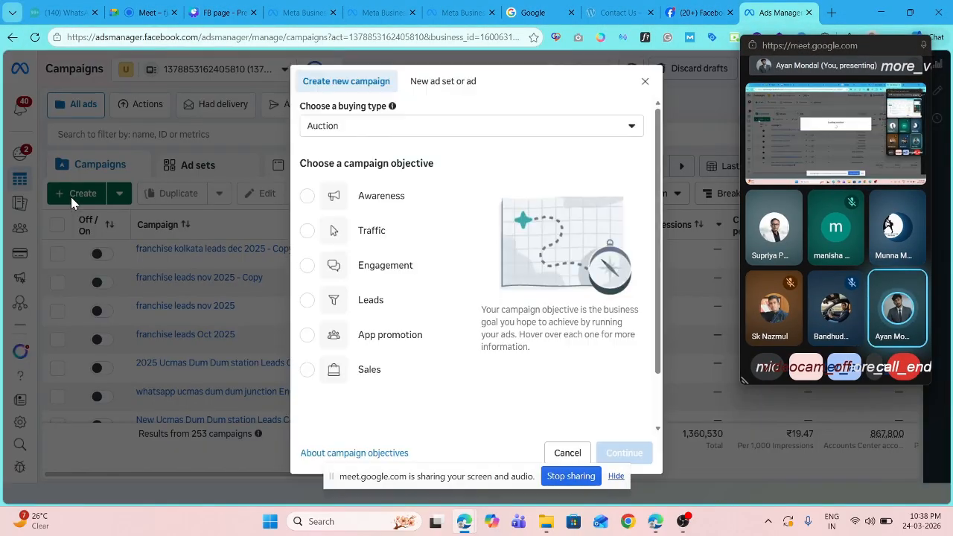
left_click(374, 275)
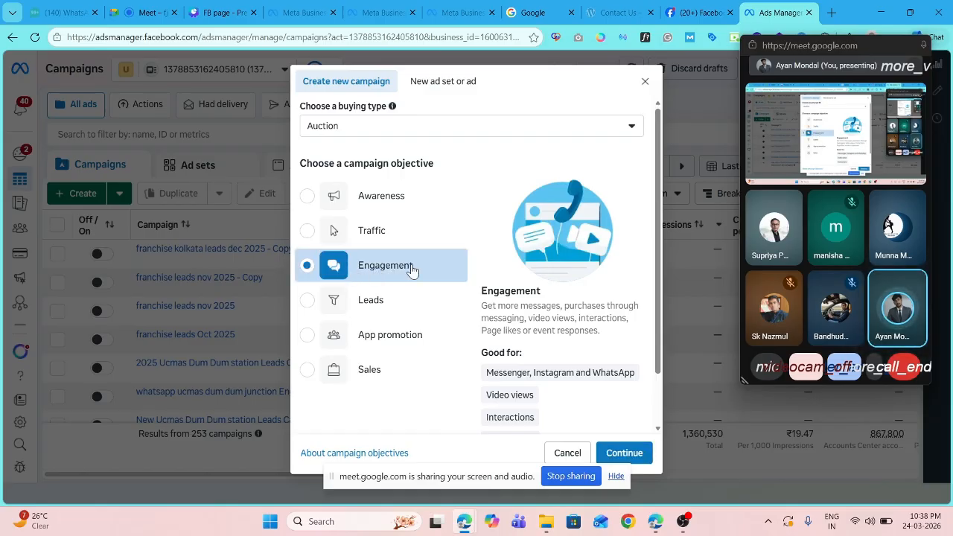
left_click(630, 452)
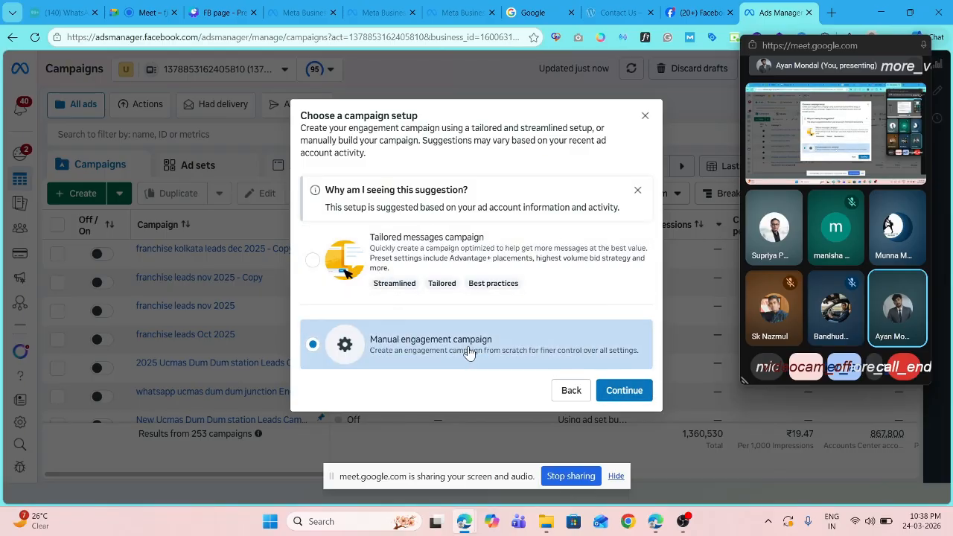
mouse_move(422, 280)
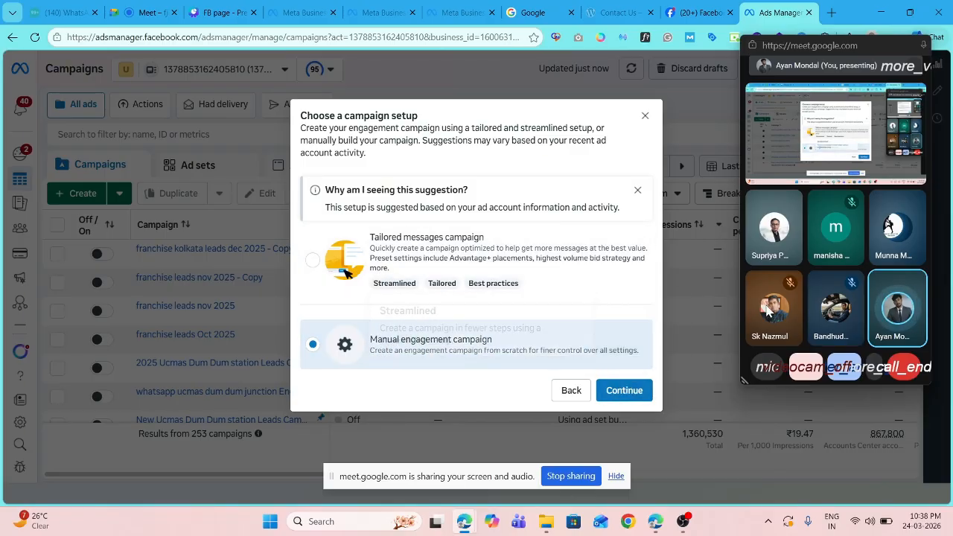
left_click(628, 395)
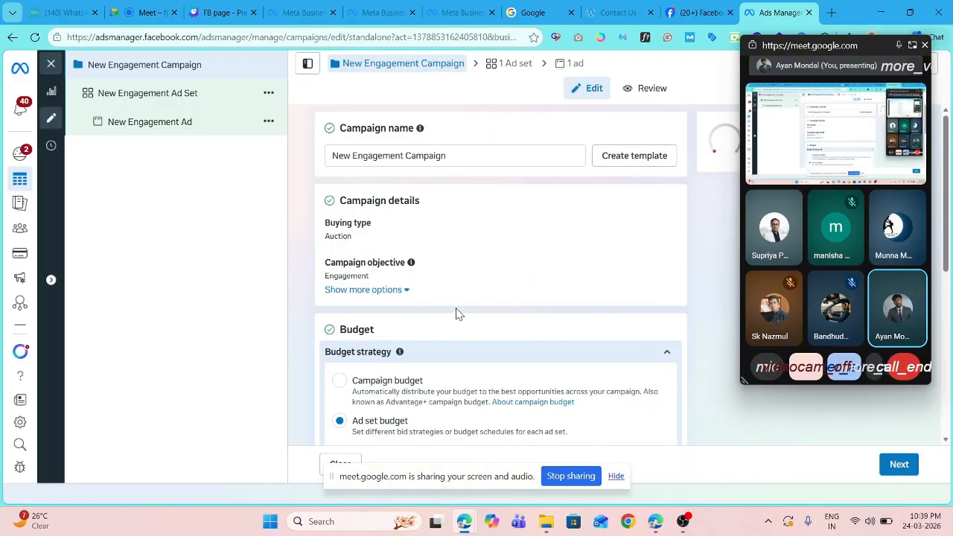
Review the rest of the campaign settings and set the New Engagement Ad Set's conversion location to On your ad
scroll(457, 314, "down", 5)
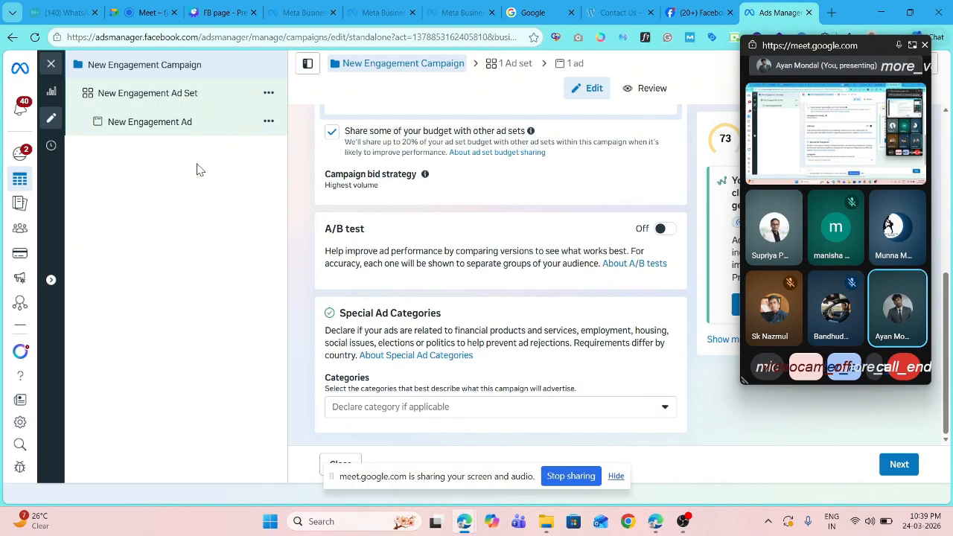
left_click(132, 97)
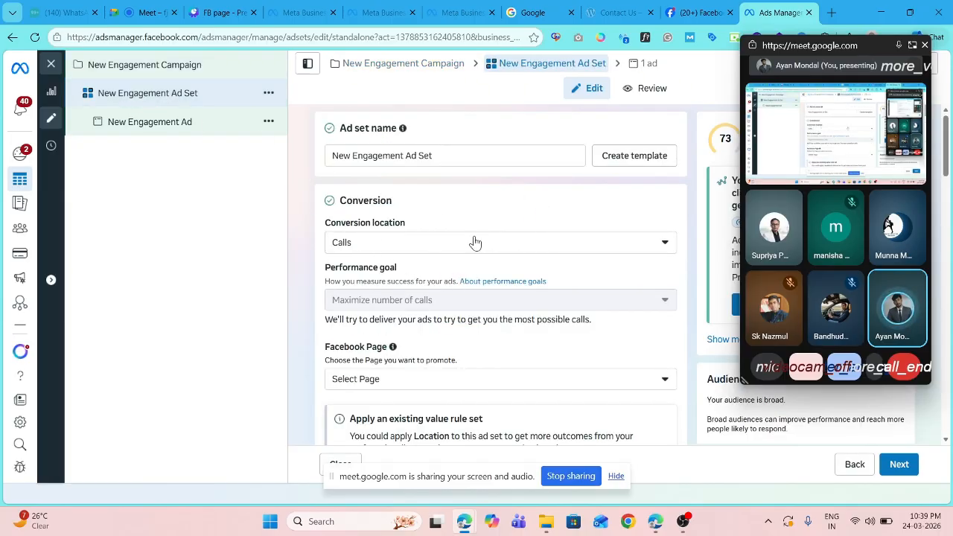
left_click(447, 245)
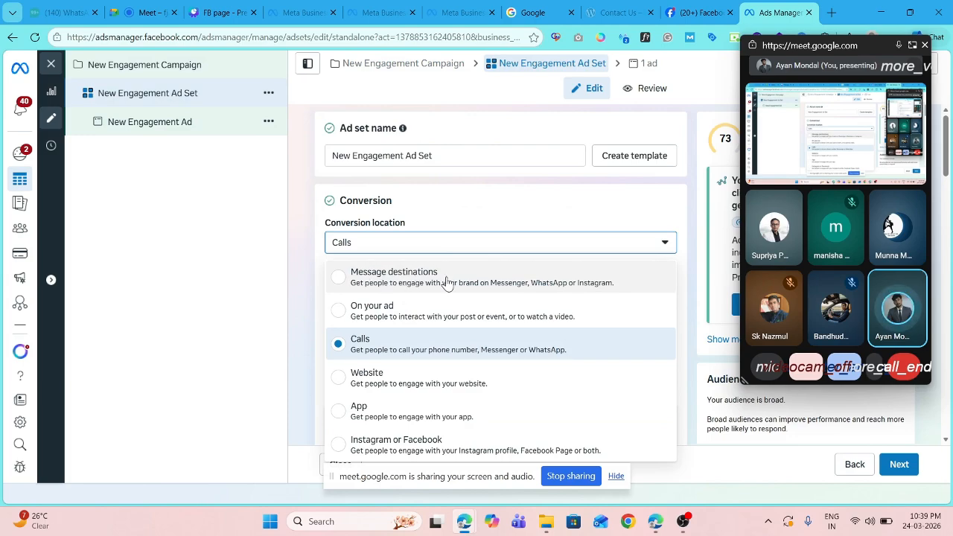
left_click(358, 315)
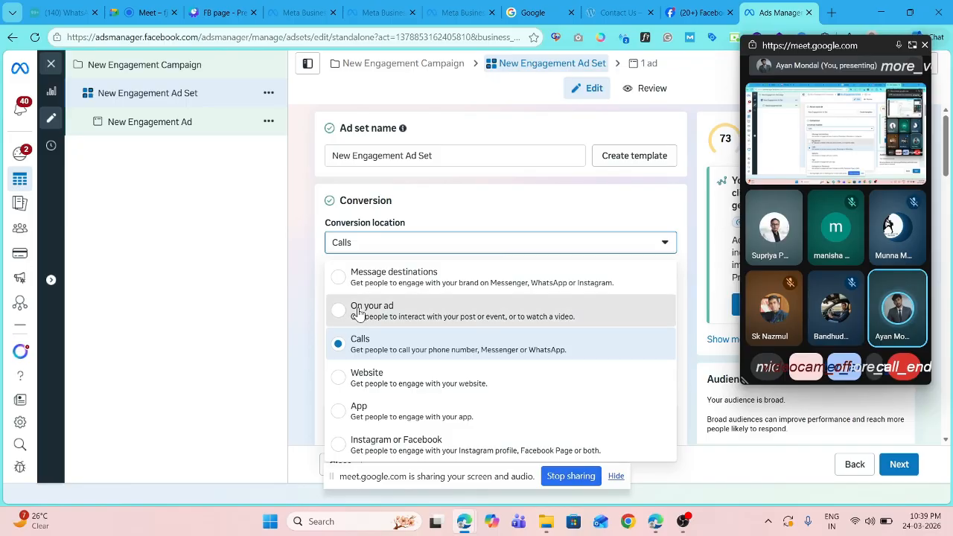
scroll(394, 305, "down", 2)
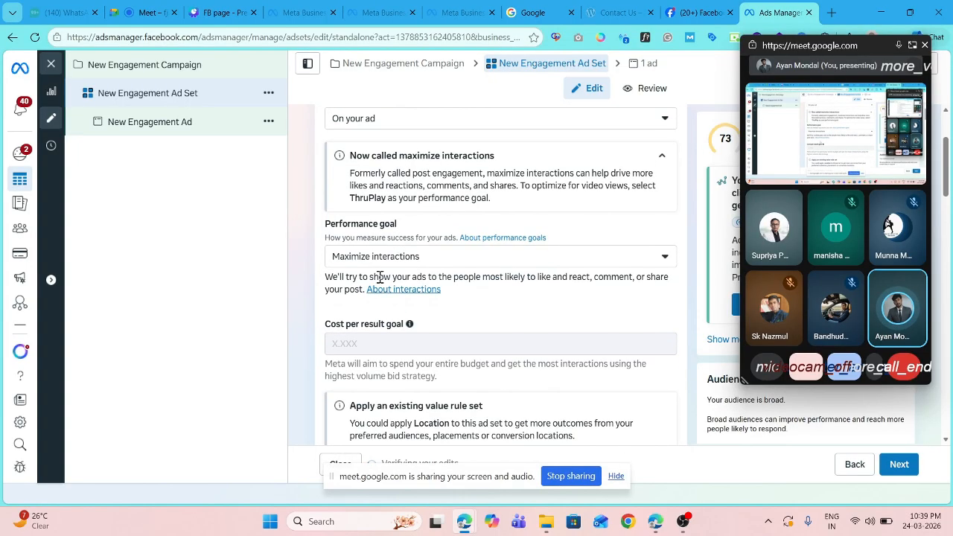
Examine the available engagement and other performance goals for the On your ad location, and hide the screen-sharing notice covering them
scroll(372, 261, "down", 1)
left_click(447, 195)
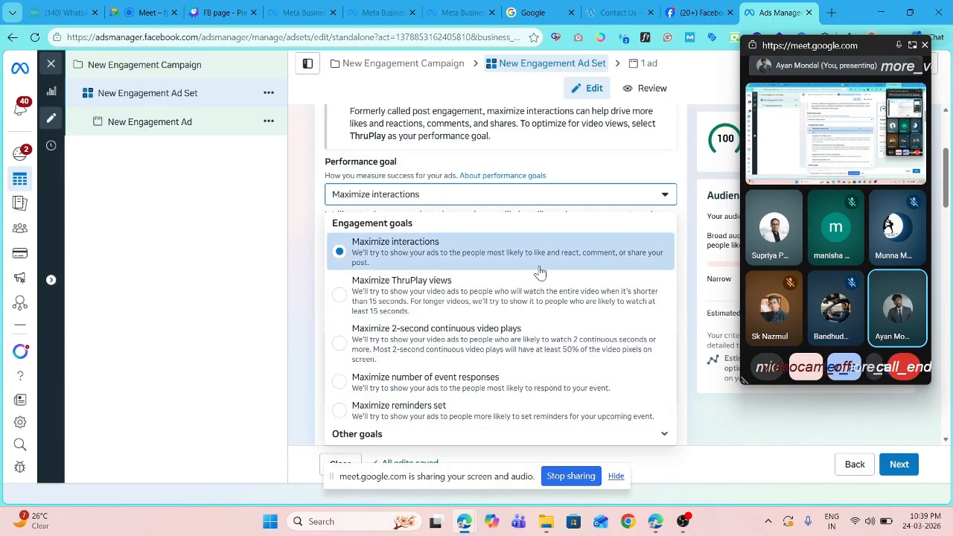
left_click(663, 434)
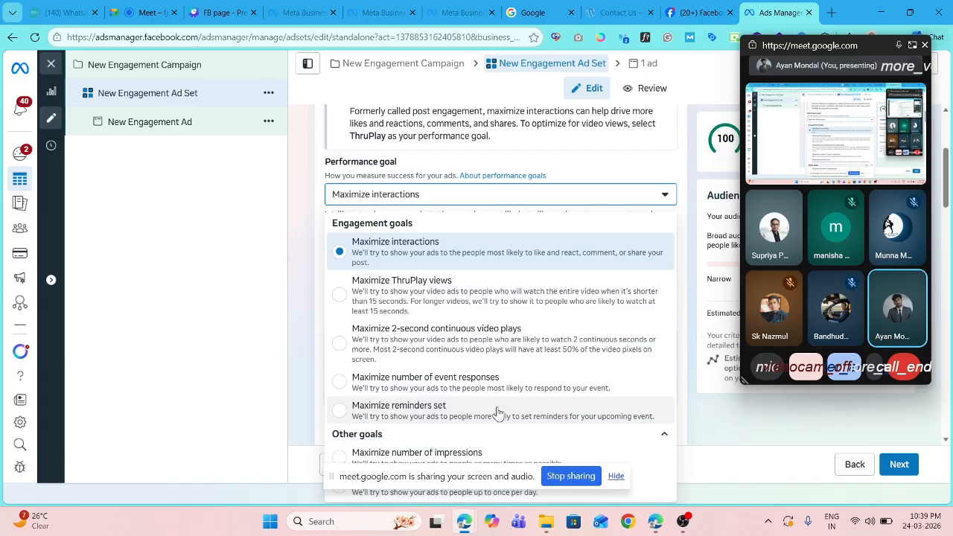
left_click(616, 476)
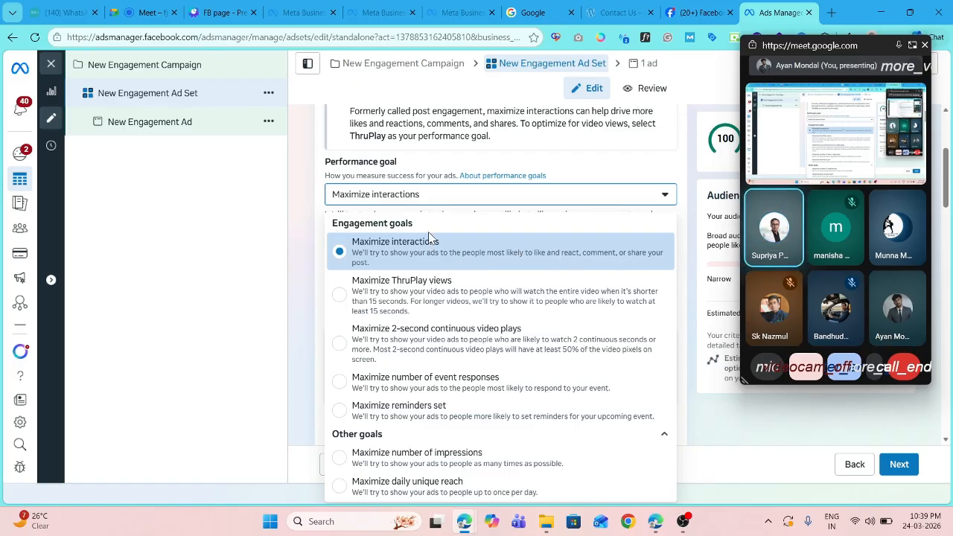
left_click(313, 251)
Look at the Facebook page, return from the floating call window to the Google Meet call and check the contributors list
left_click(672, 17)
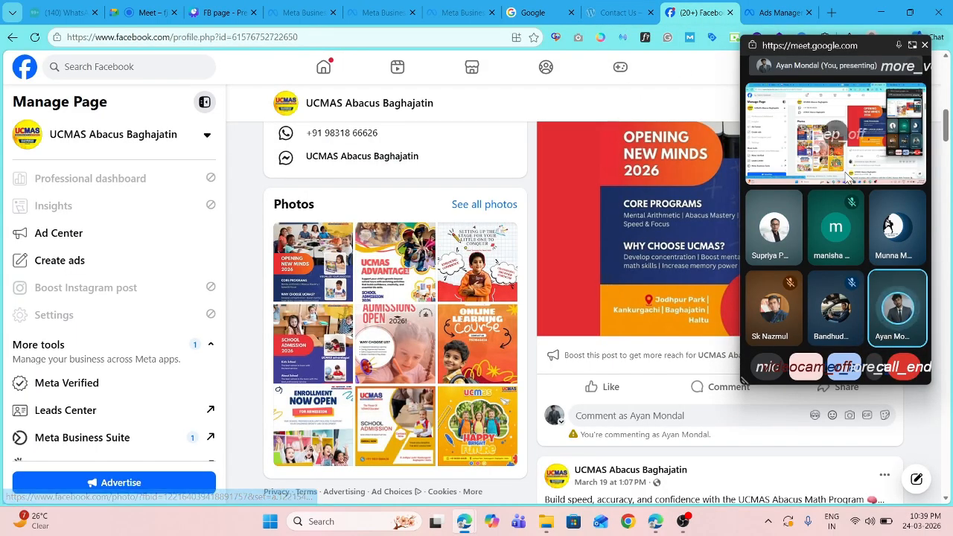
left_click(909, 47)
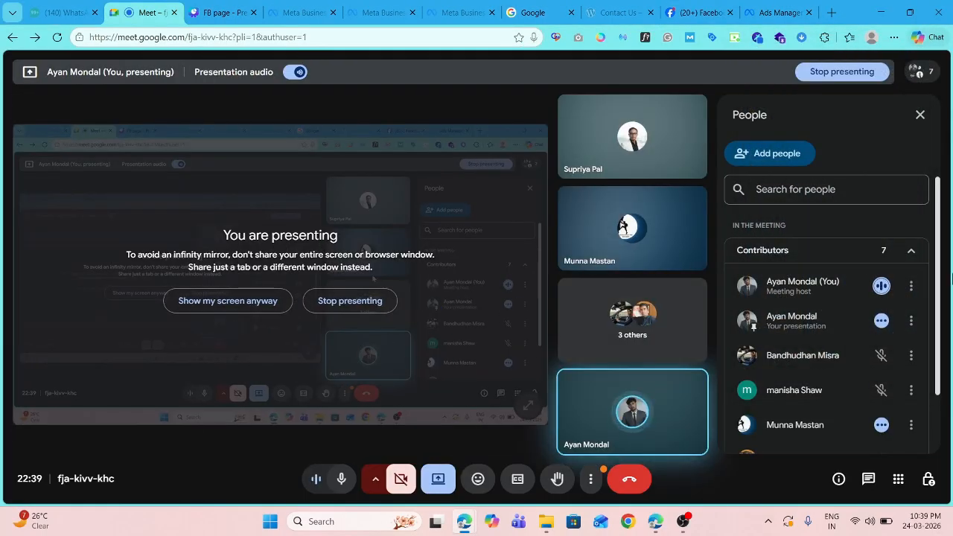
scroll(811, 360, "down", 1)
scroll(812, 360, "up", 1)
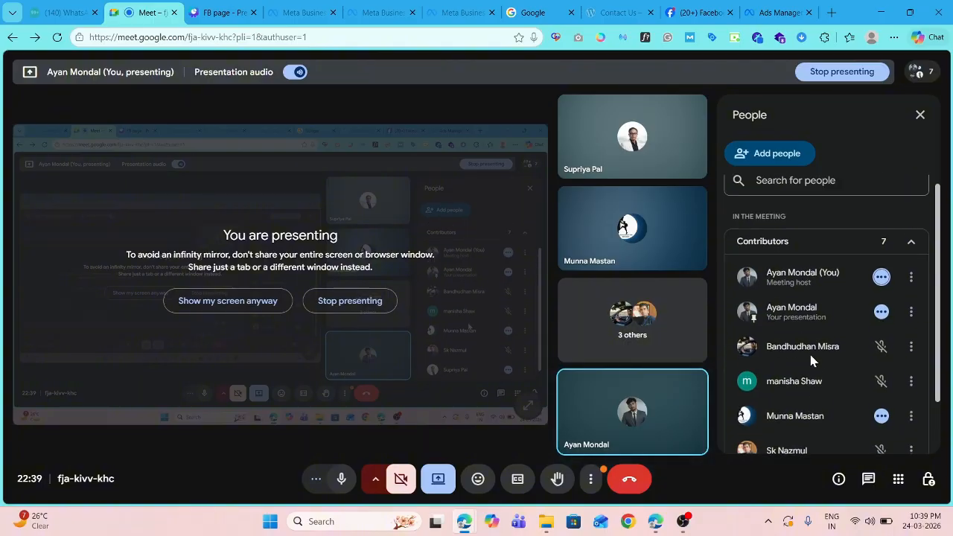
scroll(812, 360, "down", 1)
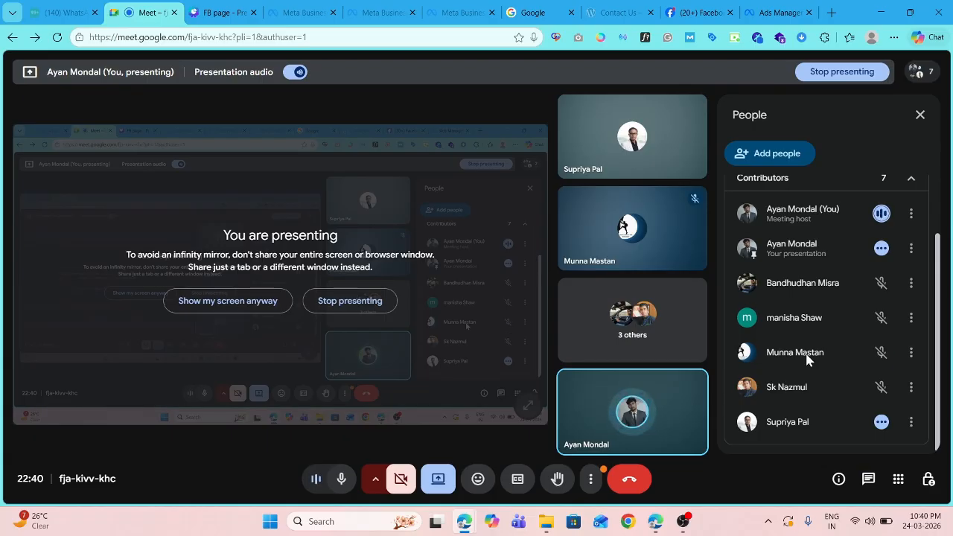
Return to Ads Manager and set the conversion location to Instagram or Facebook, with only the UCMAS - WB Facebook Page as destination
left_click(759, 12)
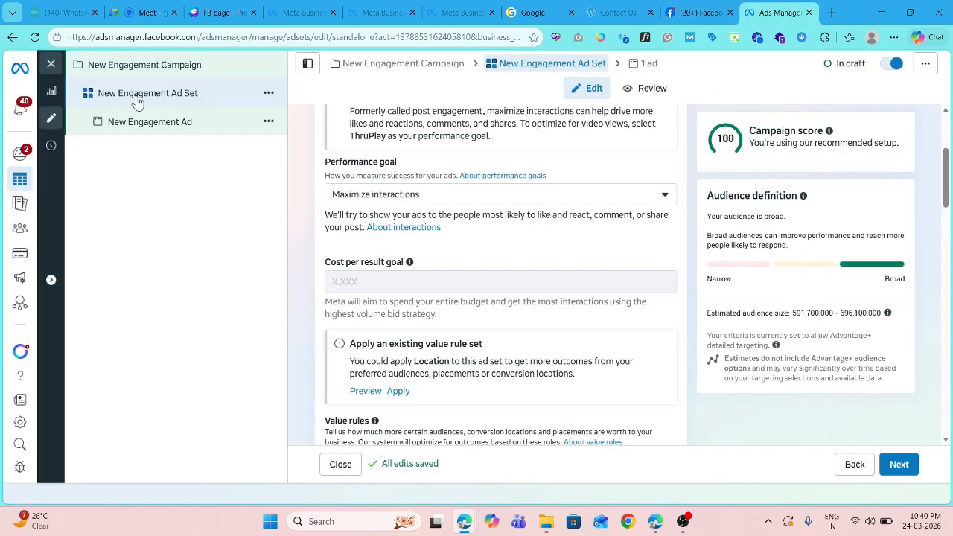
scroll(424, 258, "up", 3)
left_click(390, 246)
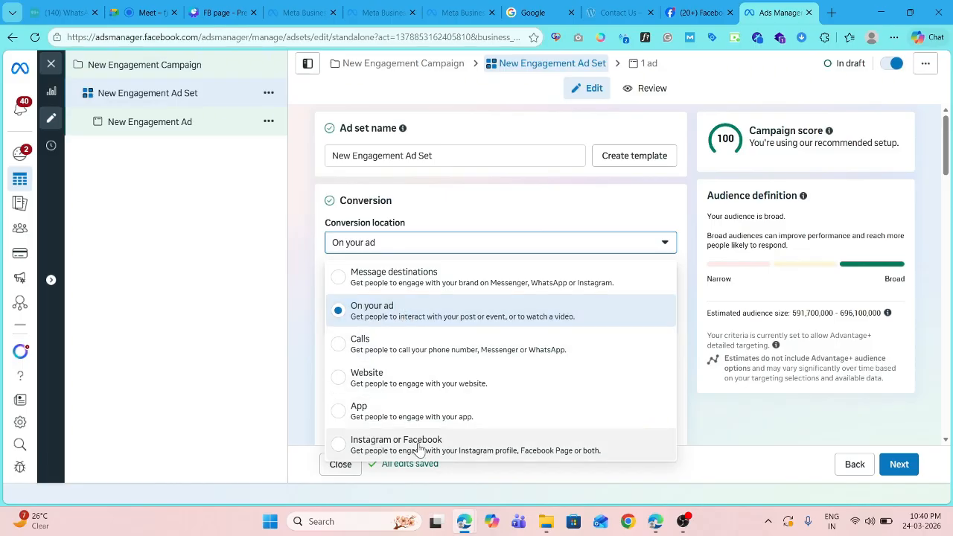
left_click(395, 444)
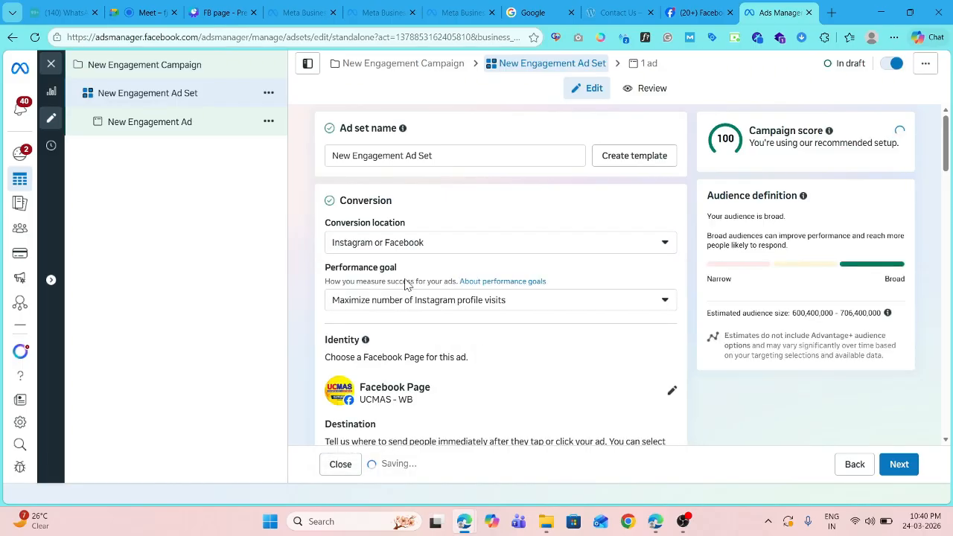
scroll(413, 281, "down", 2)
scroll(413, 281, "down", 2)
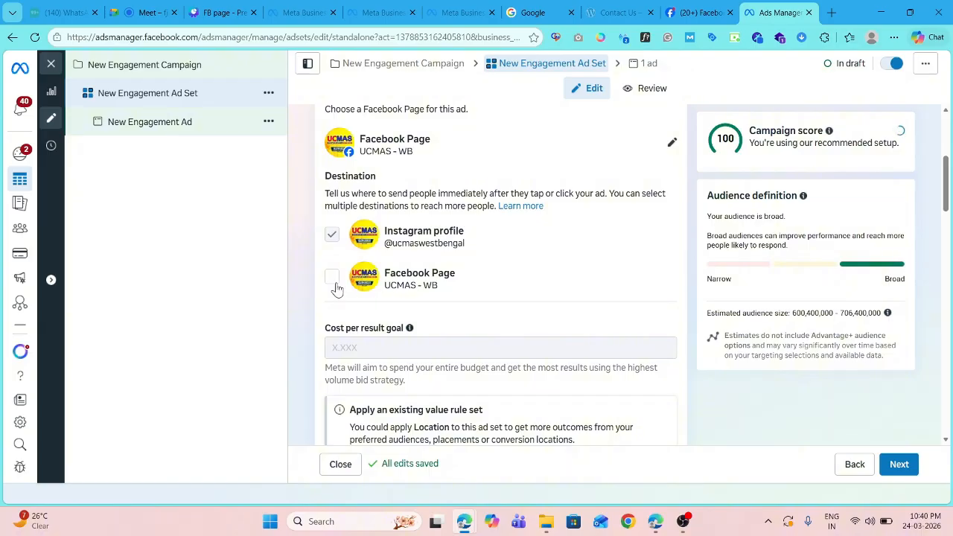
left_click(332, 279)
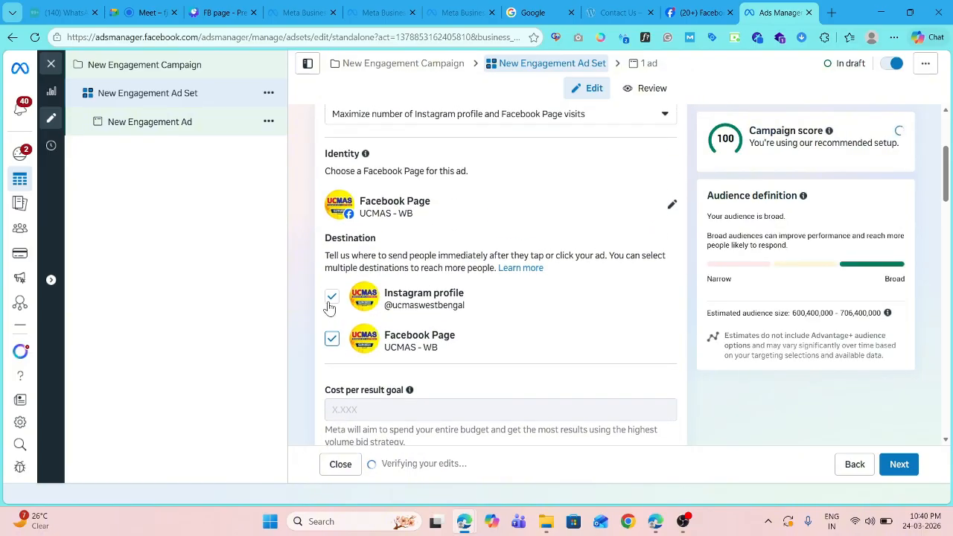
left_click(332, 297)
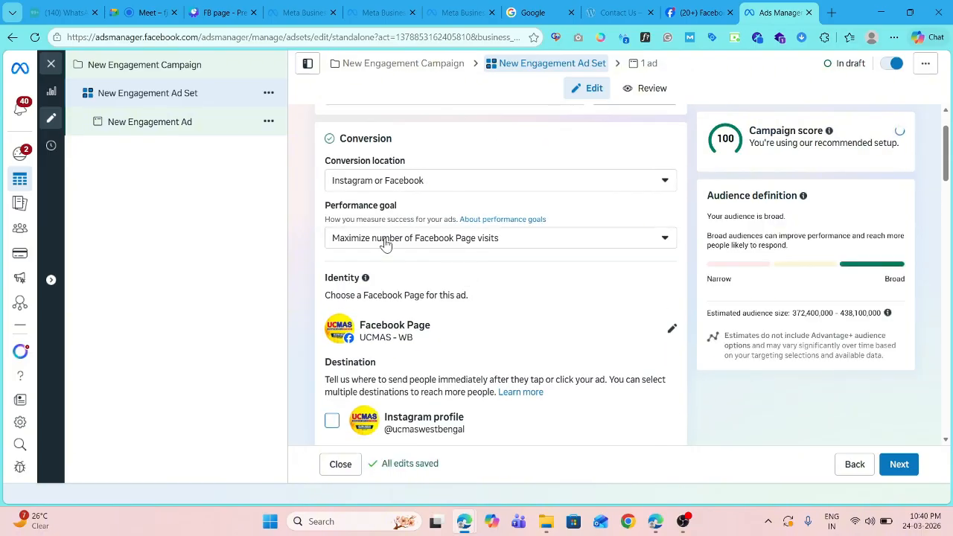
Set the ad set's performance goal to Maximize number of Page likes and review its remaining settings
left_click(479, 239)
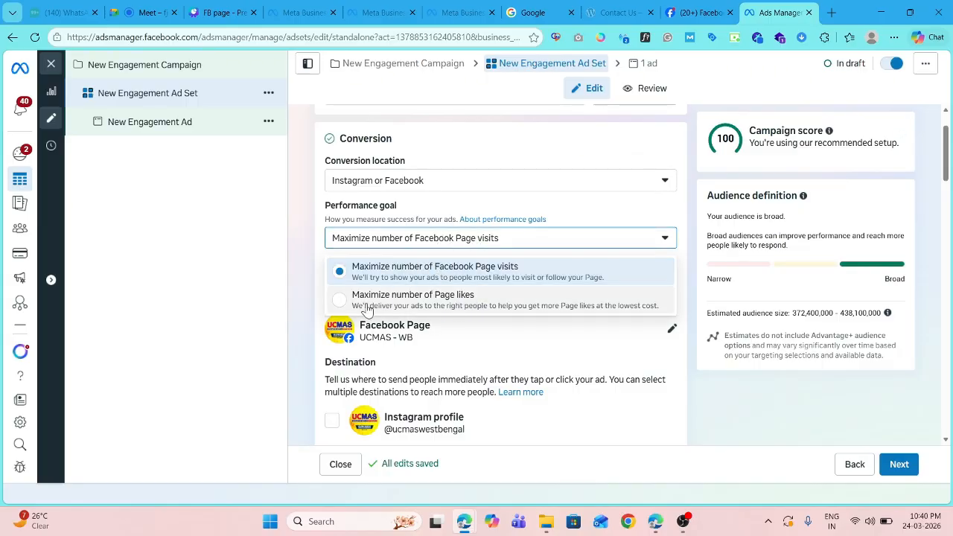
left_click(390, 309)
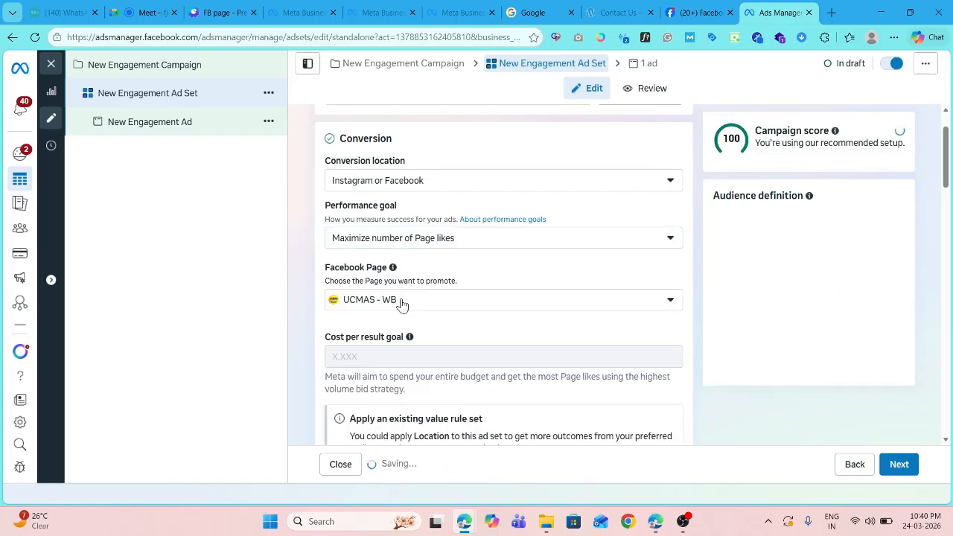
scroll(472, 293, "down", 3)
scroll(473, 288, "down", 15)
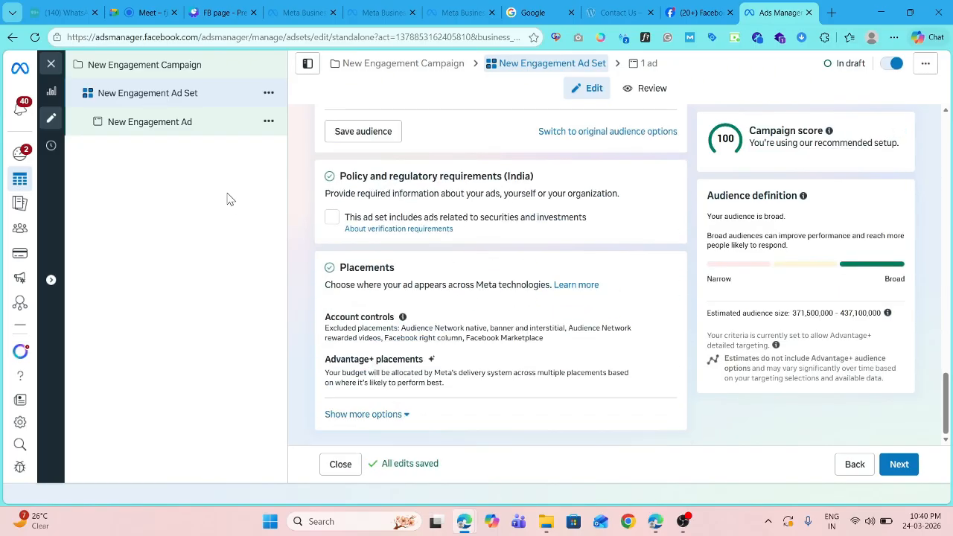
Set up an image creative for the New Engagement Ad with the 2036 × 2048 "Quality Education" account image and no primary text
left_click(192, 125)
scroll(464, 304, "down", 5)
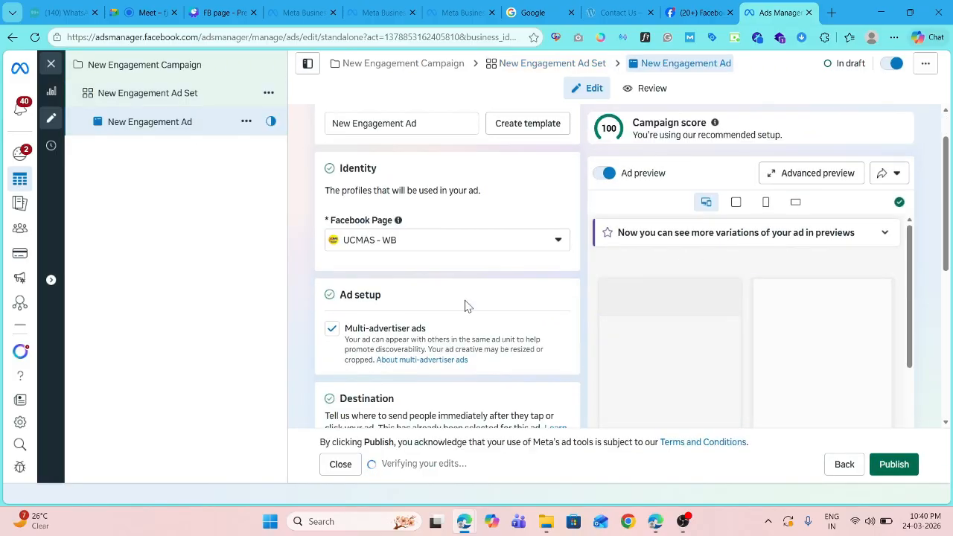
left_click(379, 227)
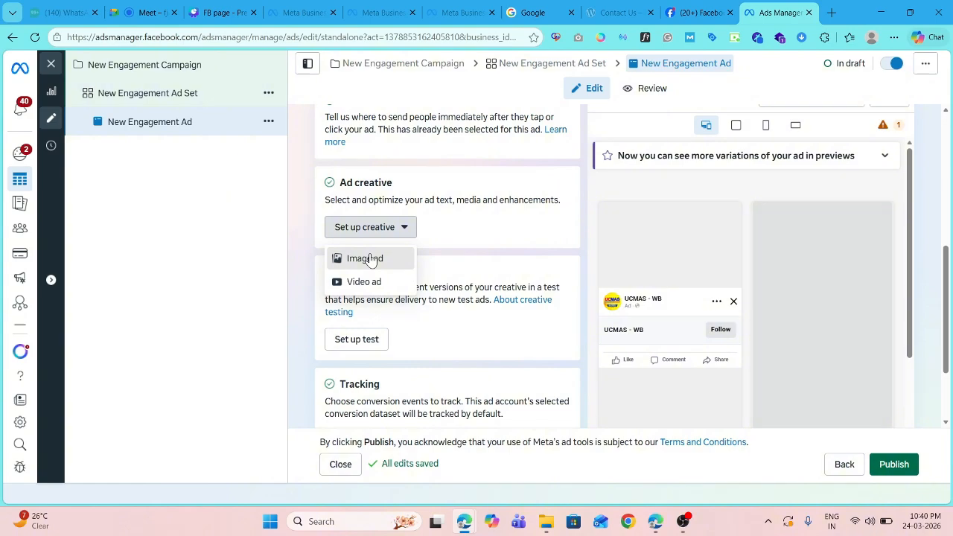
left_click(370, 259)
left_click(333, 254)
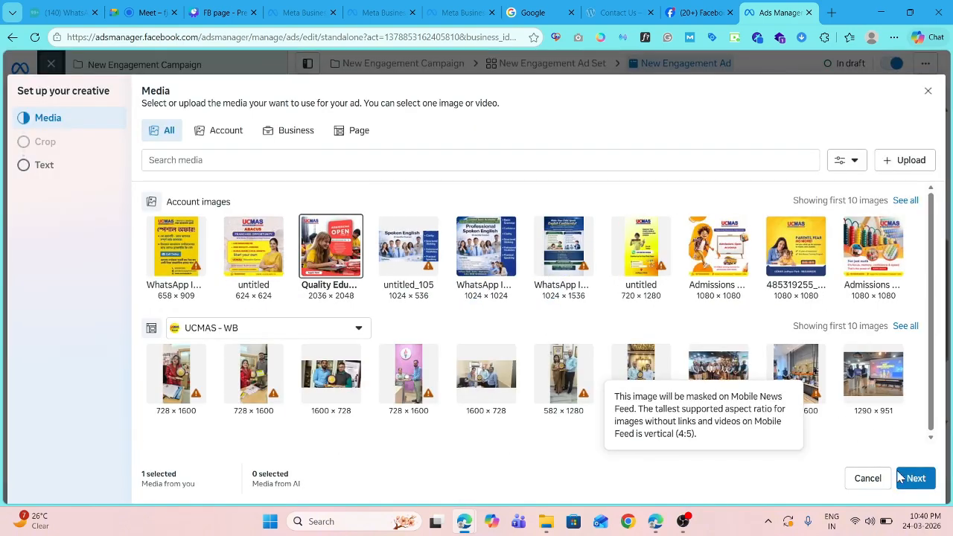
left_click(916, 478)
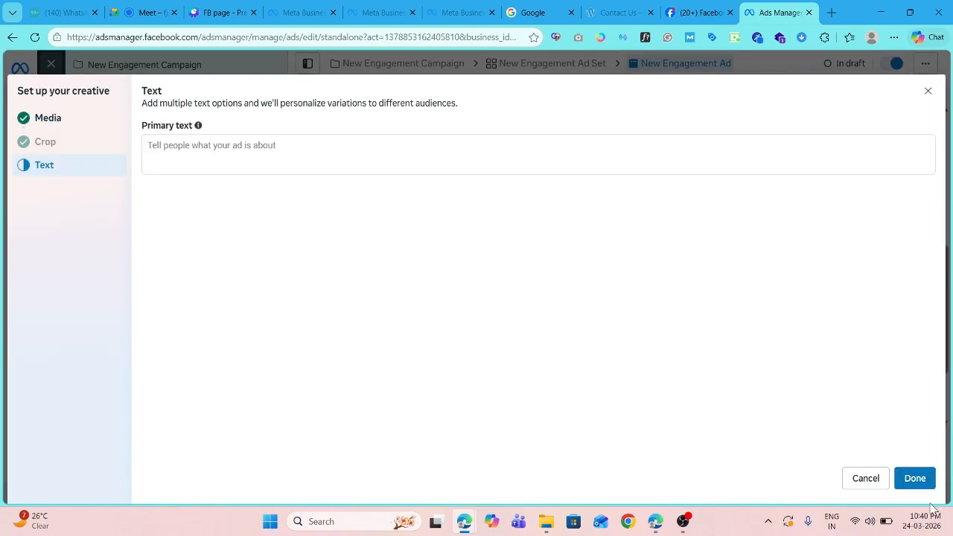
left_click(918, 478)
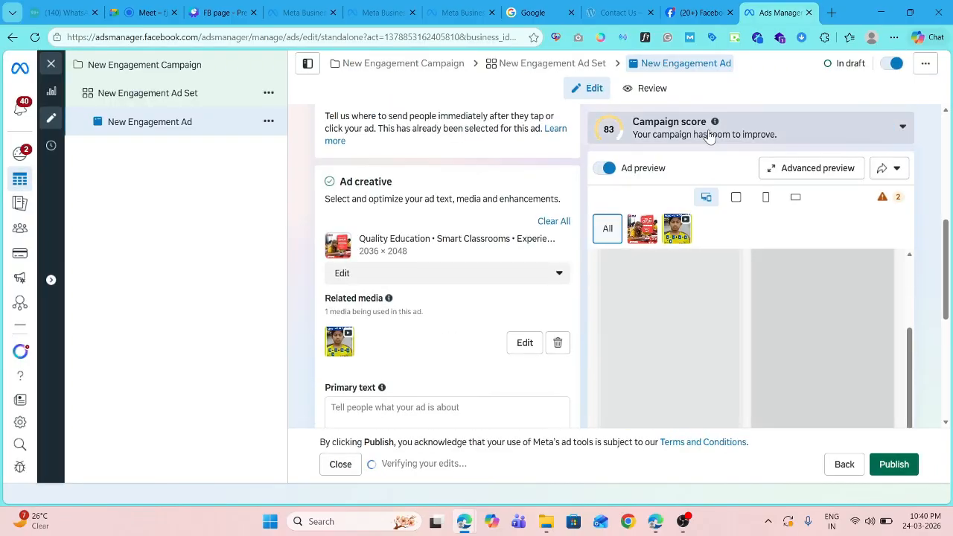
Examine the ad's creative, tracking settings and placement previews, including the call to like the page
scroll(715, 138, "down", 3)
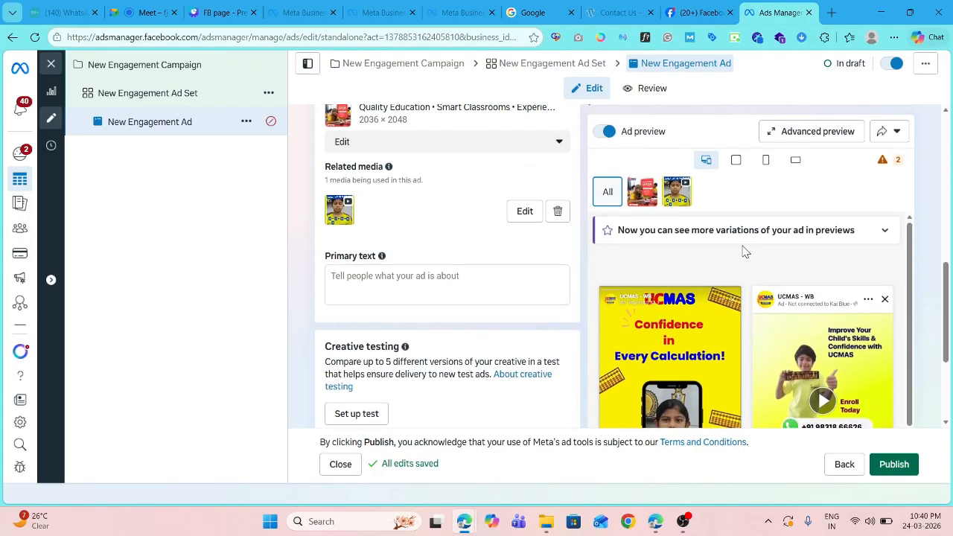
scroll(833, 312, "down", 5)
scroll(836, 314, "up", 5)
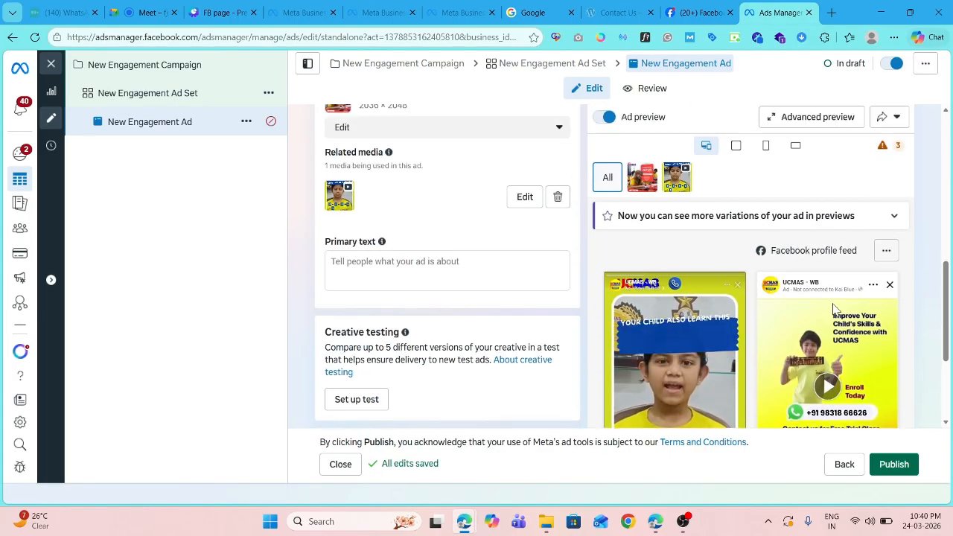
scroll(835, 314, "down", 2)
scroll(828, 318, "down", 2)
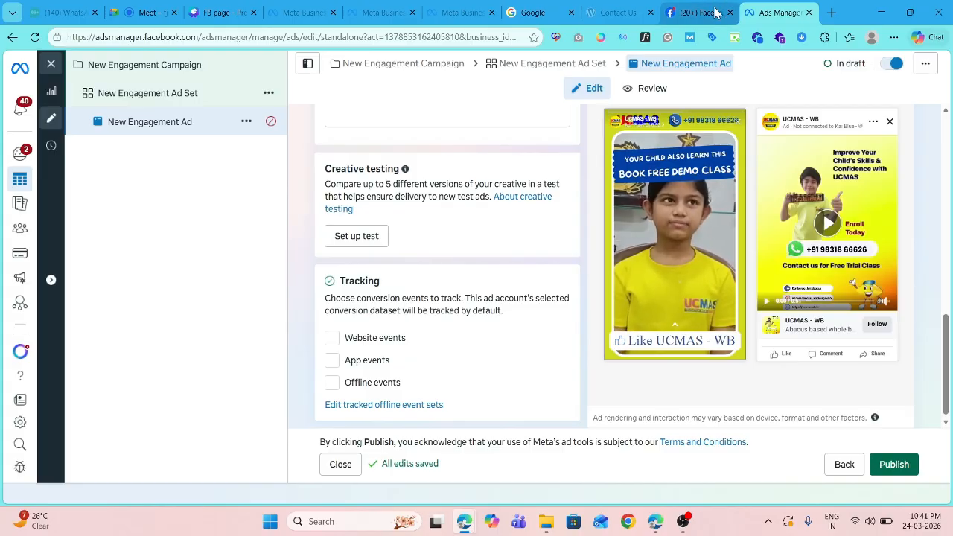
Switch through the Facebook page to the Google Meet call and check the participants and their microphone status
left_click(691, 12)
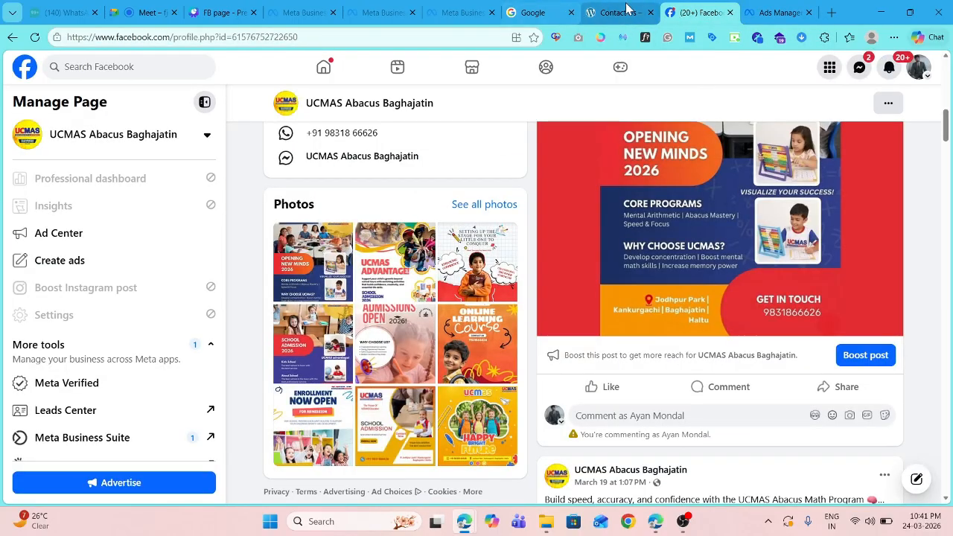
left_click(125, 9)
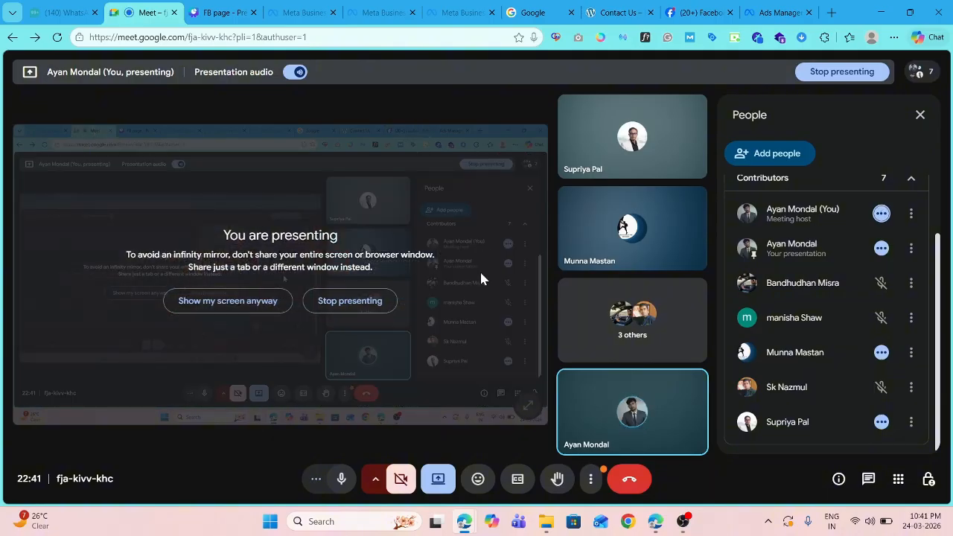
scroll(815, 333, "up", 1)
scroll(814, 333, "up", 1)
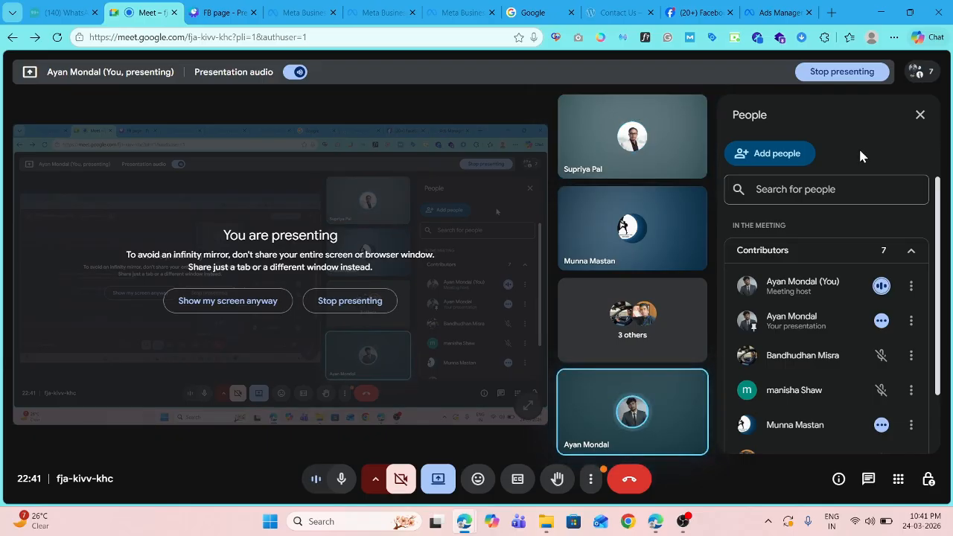
scroll(829, 315, "down", 1)
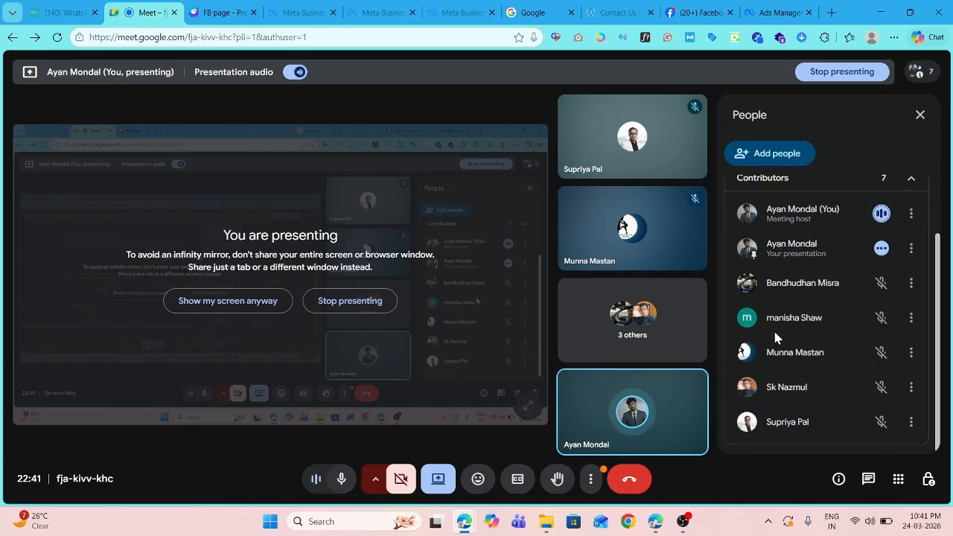
scroll(759, 365, "up", 1)
scroll(754, 377, "down", 2)
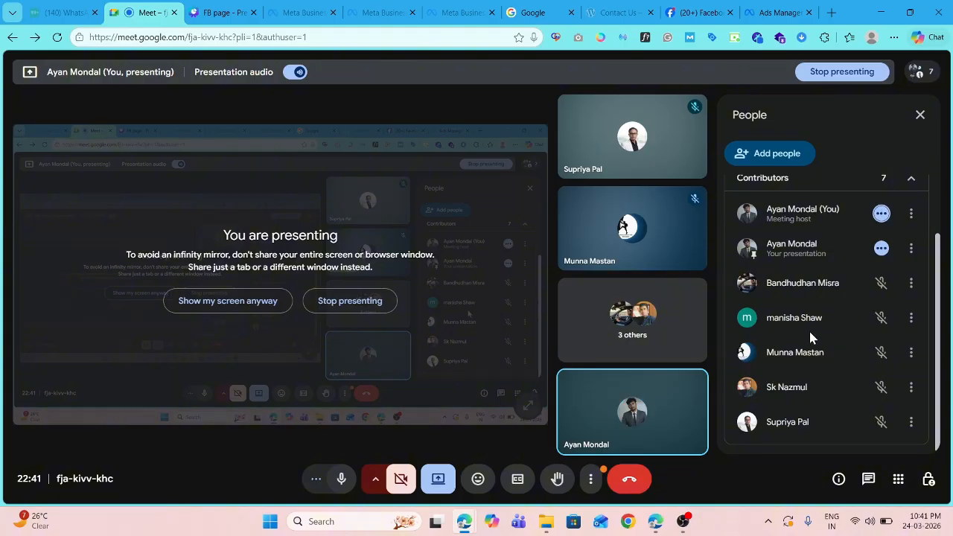
scroll(809, 334, "up", 2)
scroll(821, 330, "down", 2)
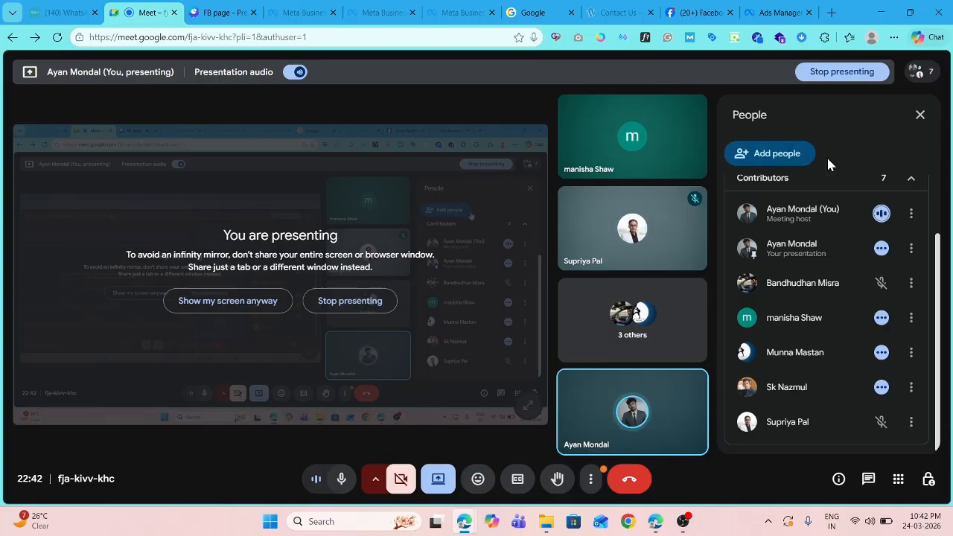
Look through the full list of meeting contributors, checking who is still in the call and who is muted
scroll(826, 266, "up", 2)
scroll(824, 266, "down", 2)
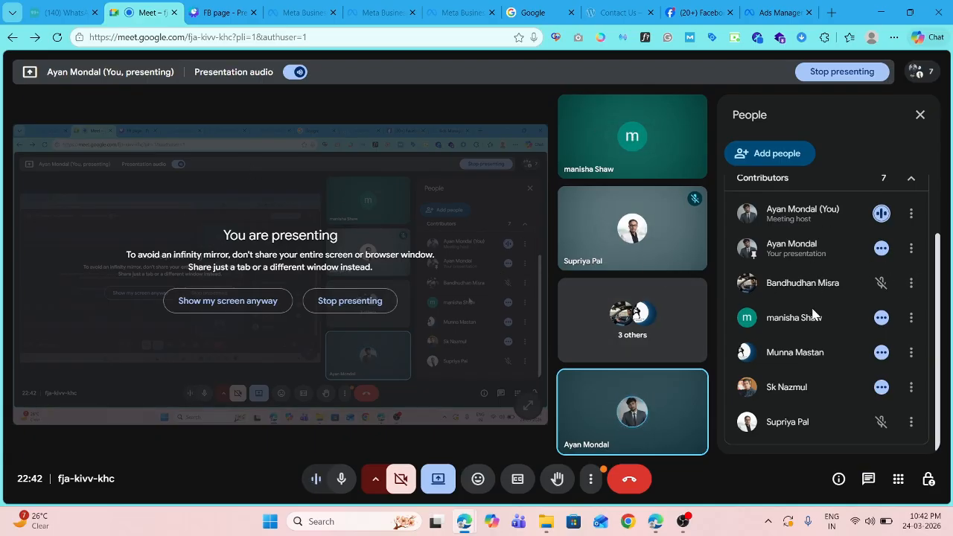
scroll(814, 315, "up", 2)
scroll(815, 315, "down", 2)
scroll(800, 268, "up", 2)
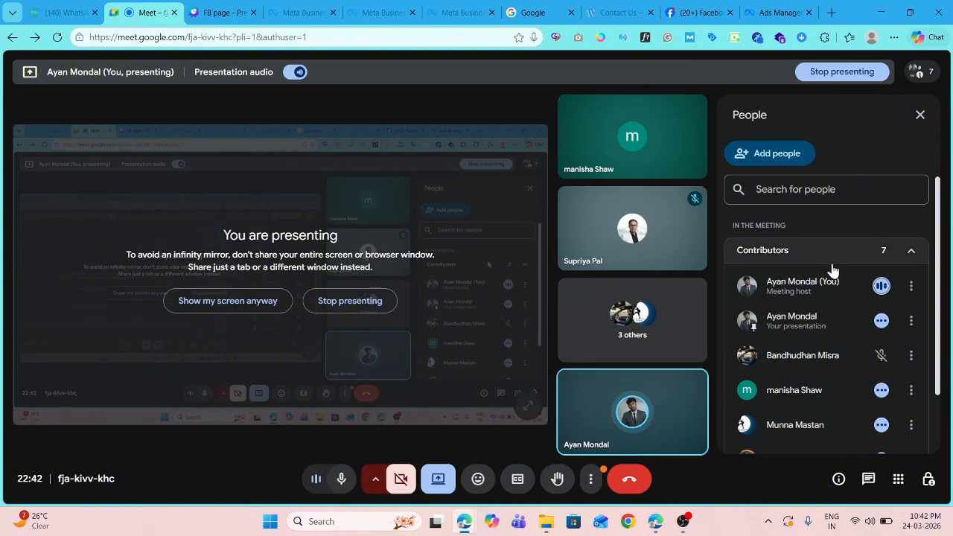
scroll(833, 270, "down", 2)
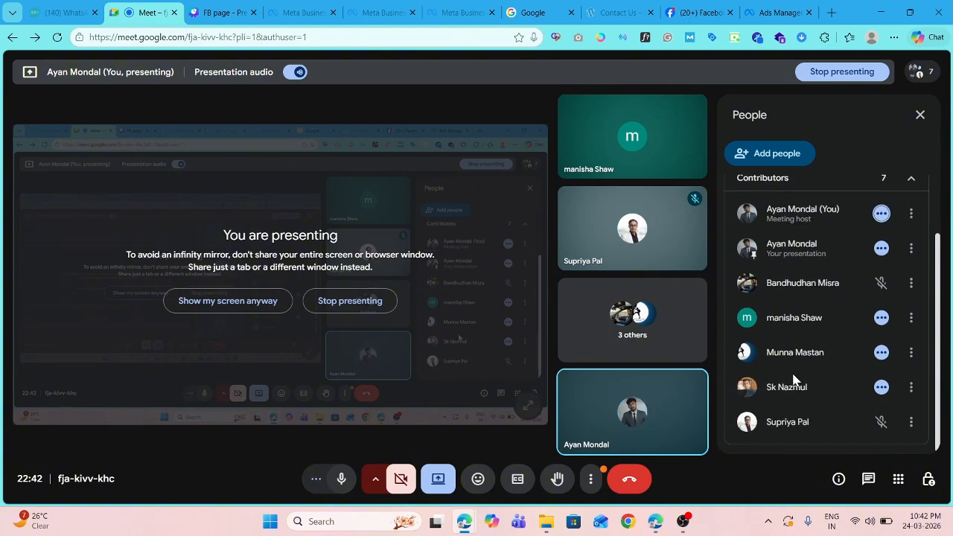
scroll(795, 355, "up", 2)
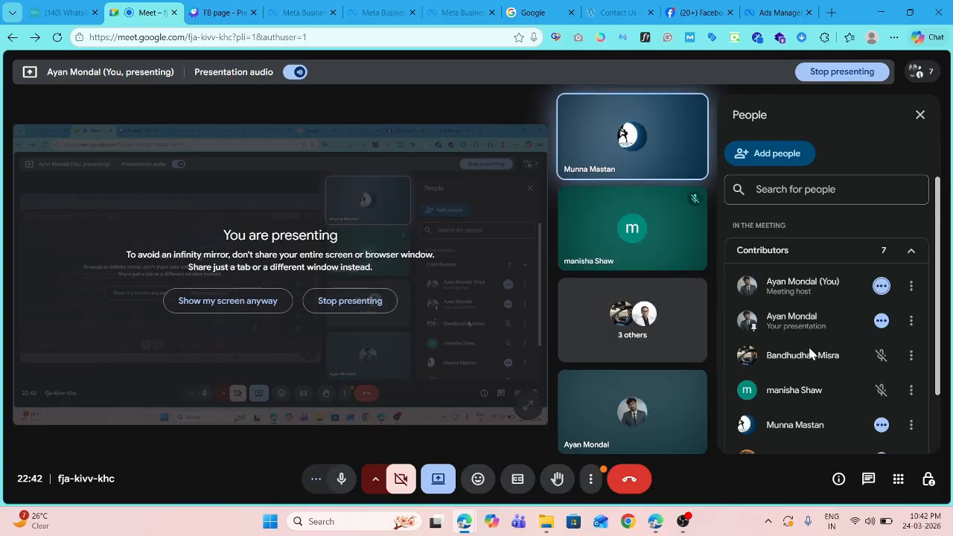
scroll(772, 331, "down", 2)
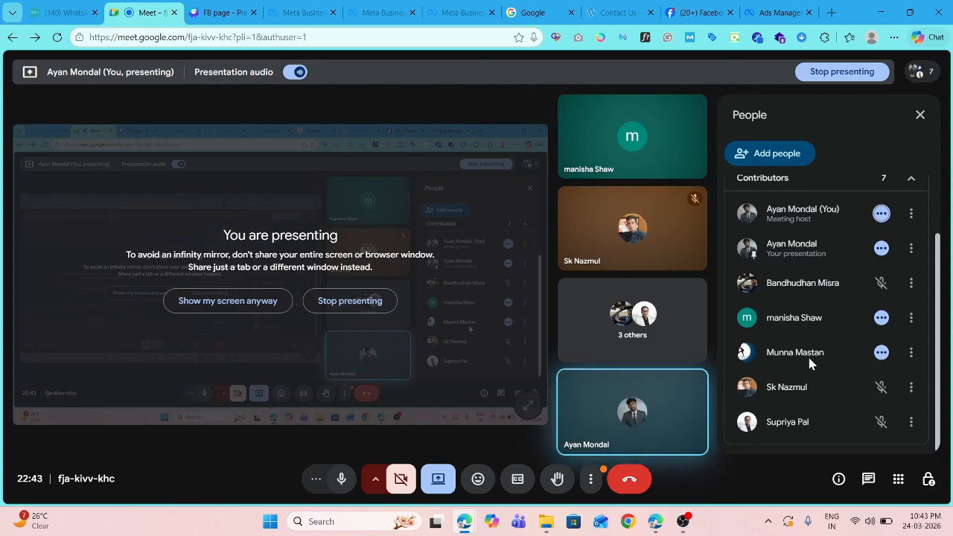
Leave the Google Meet call and switch to OBS, where the screen recording is controlled
left_click(628, 483)
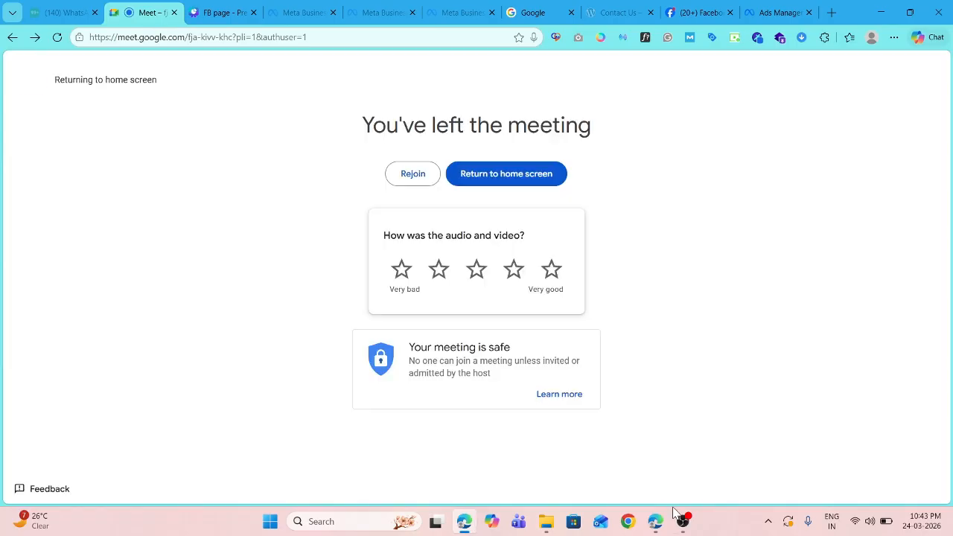
left_click(682, 521)
mouse_move(664, 524)
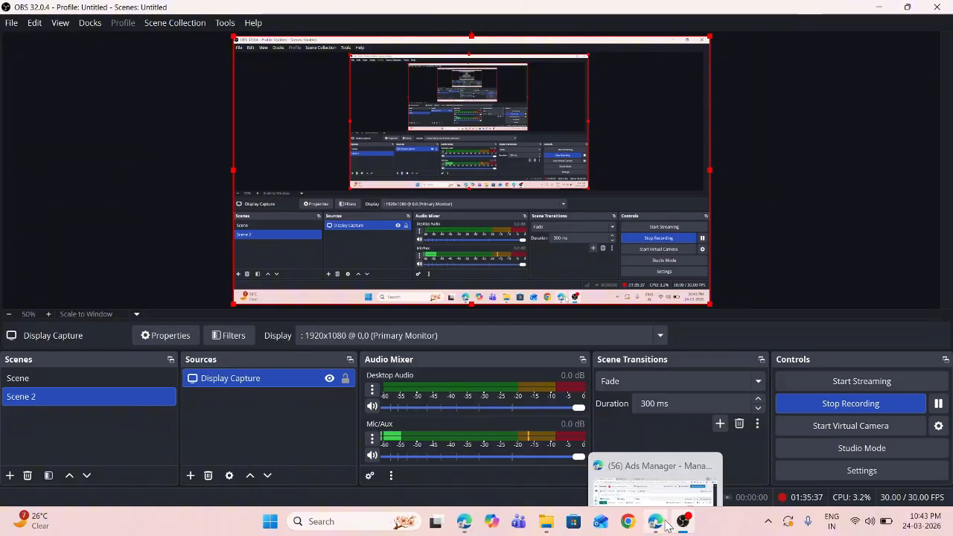